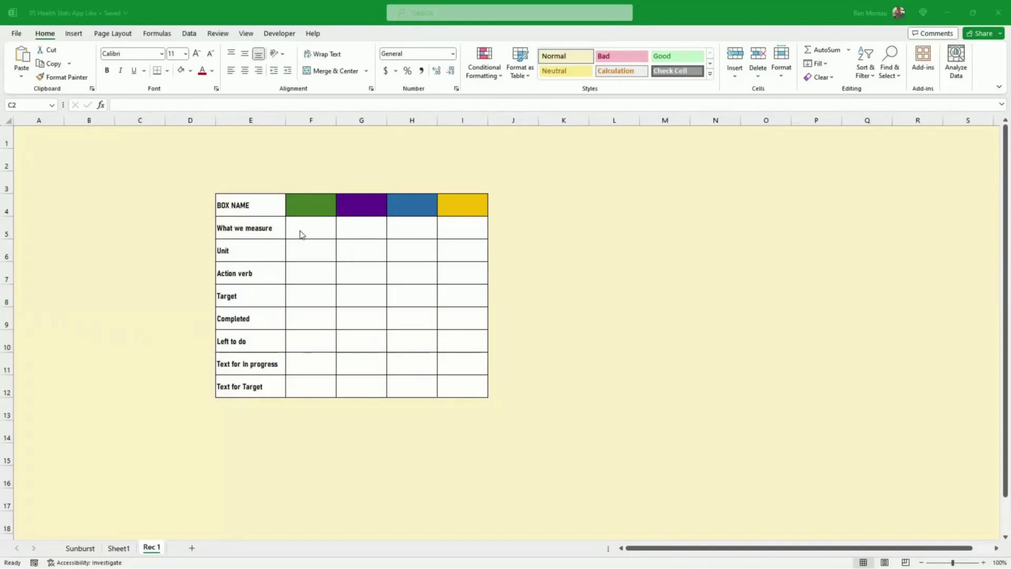
Examine the fill colours used for the four box header cells F4 to I4.
left_click(270, 209)
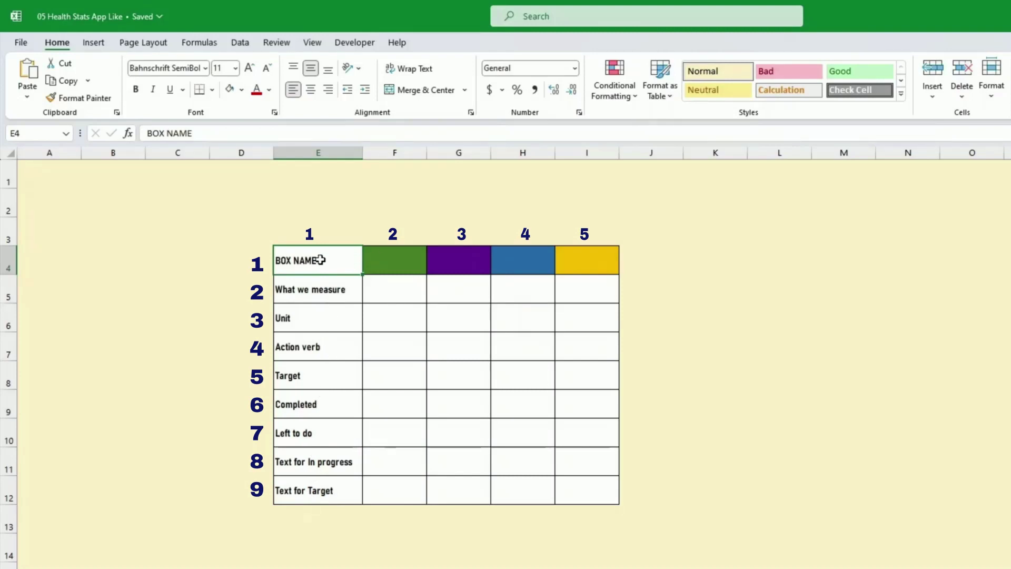
left_click_drag(395, 261, 552, 262)
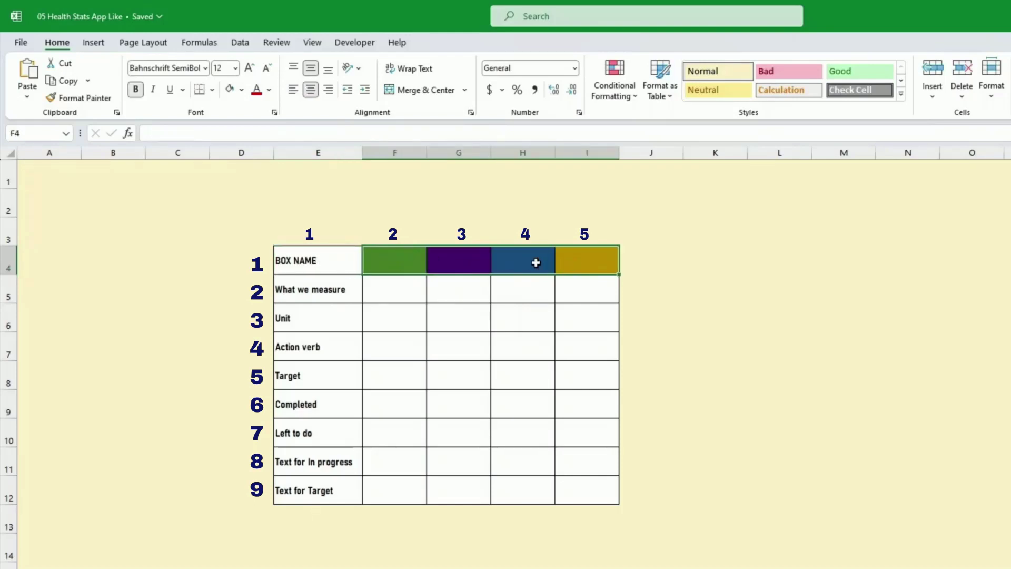
left_click(406, 262)
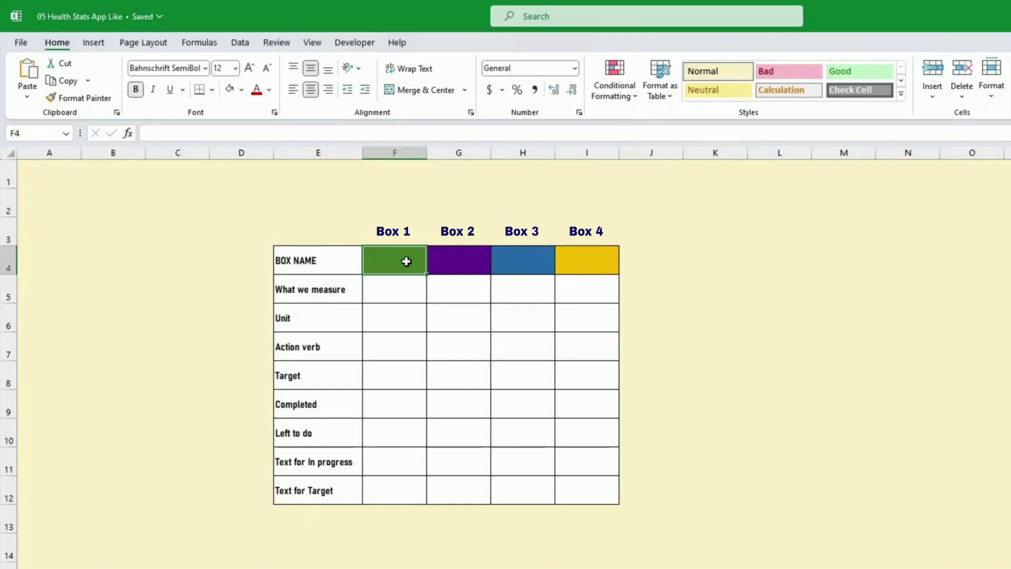
left_click(242, 90)
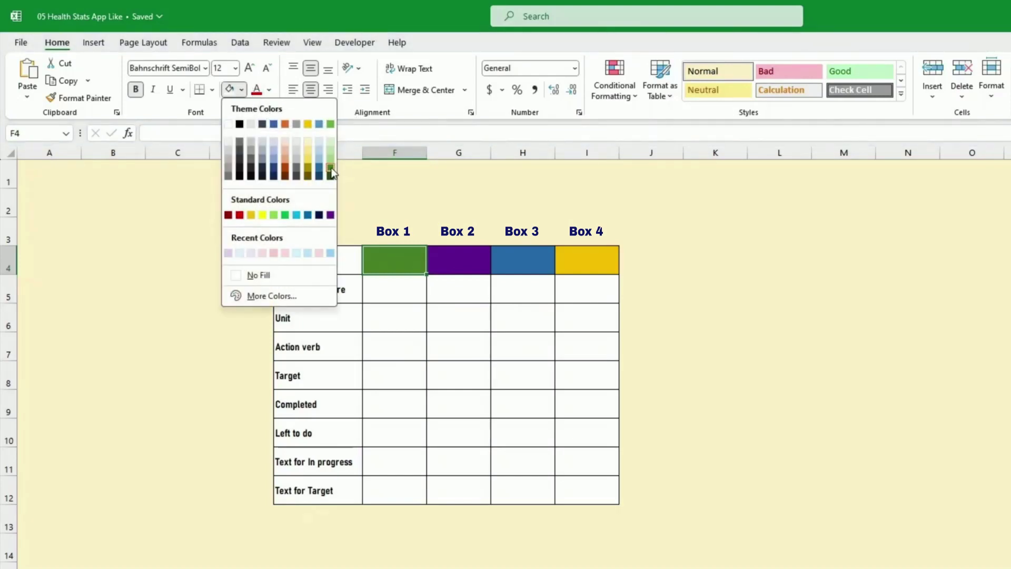
left_click(412, 261)
left_click(460, 258)
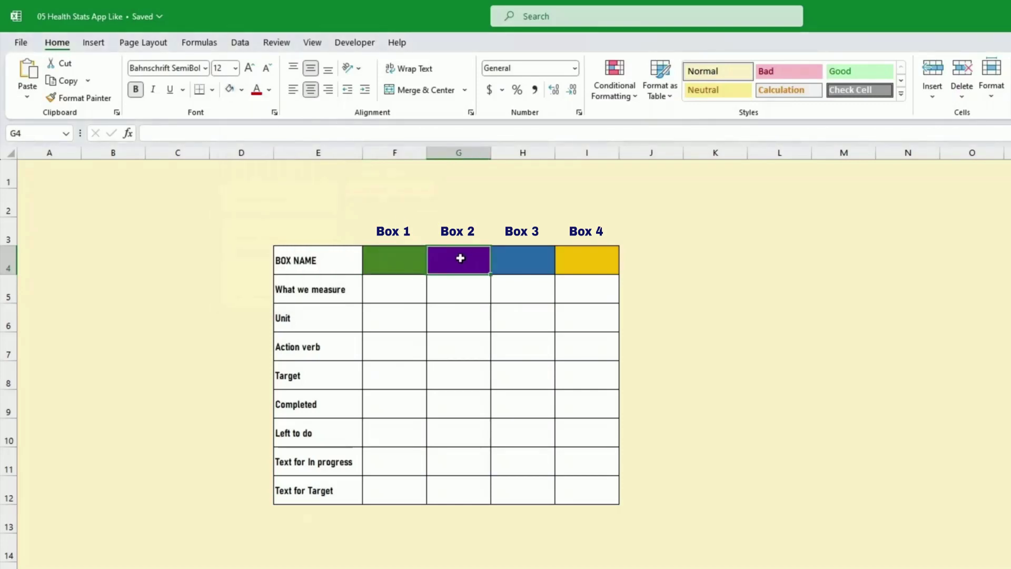
left_click(243, 91)
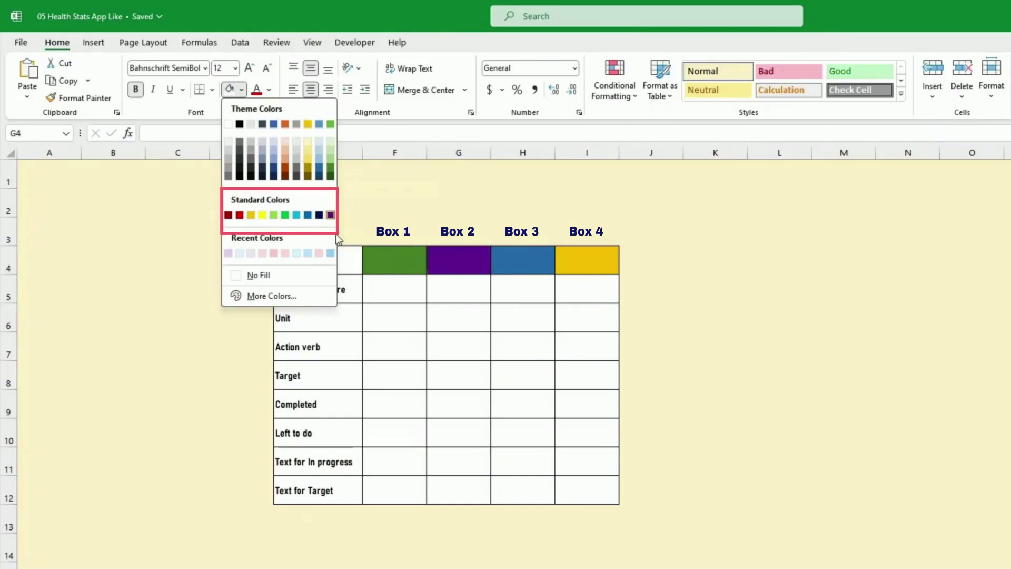
left_click(541, 255)
left_click(538, 259)
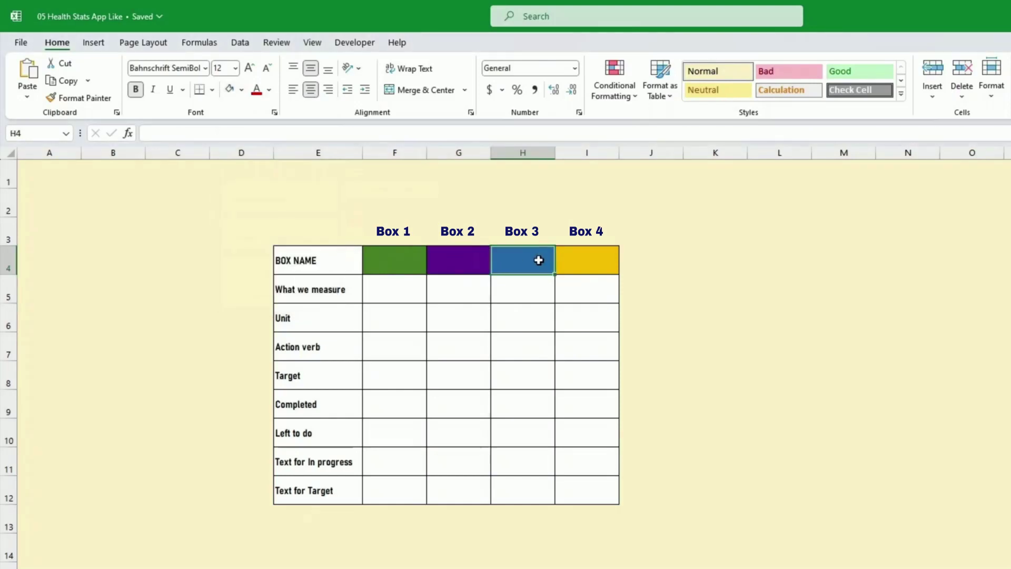
left_click(243, 93)
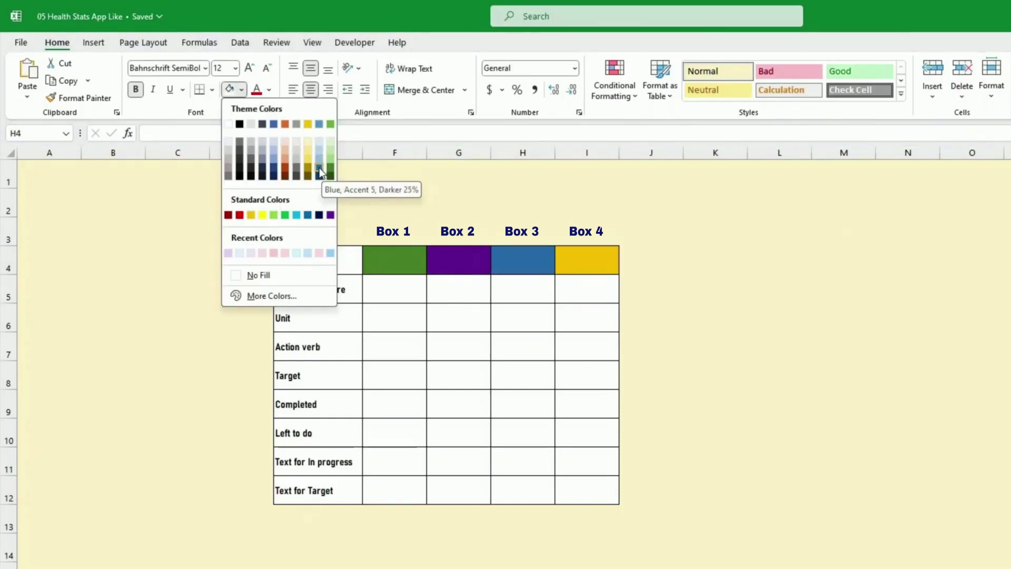
left_click(587, 262)
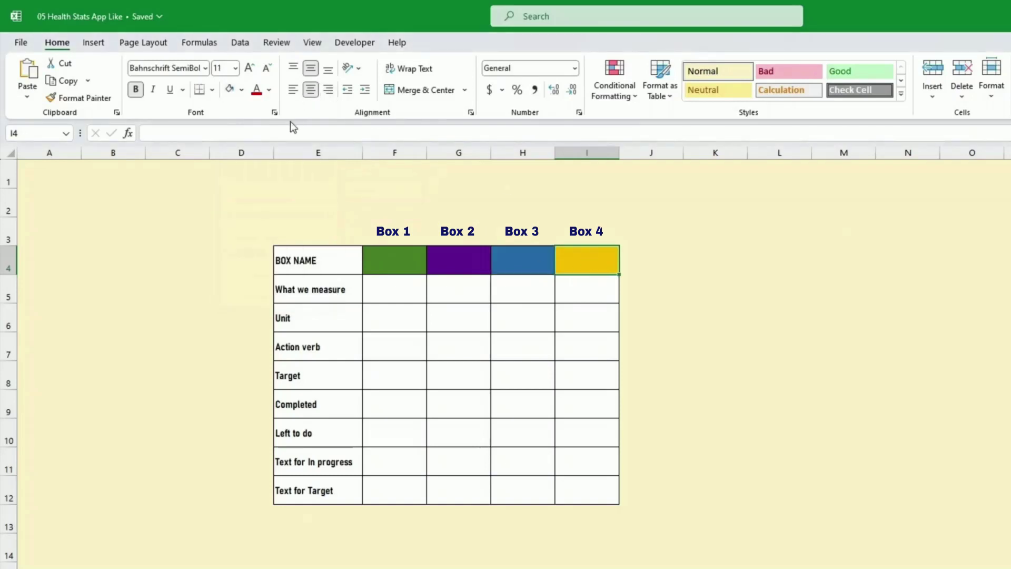
left_click(241, 90)
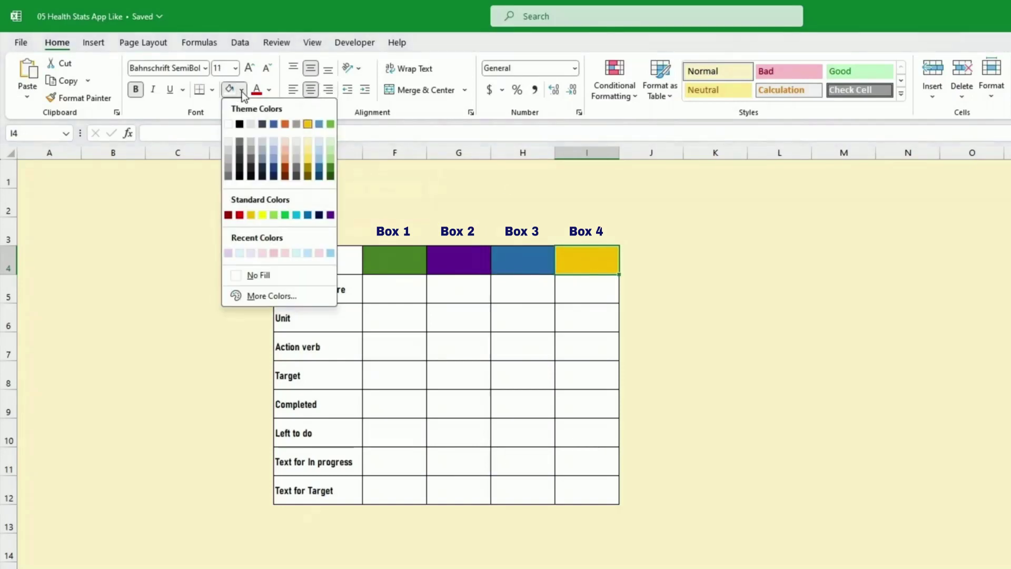
left_click(311, 123)
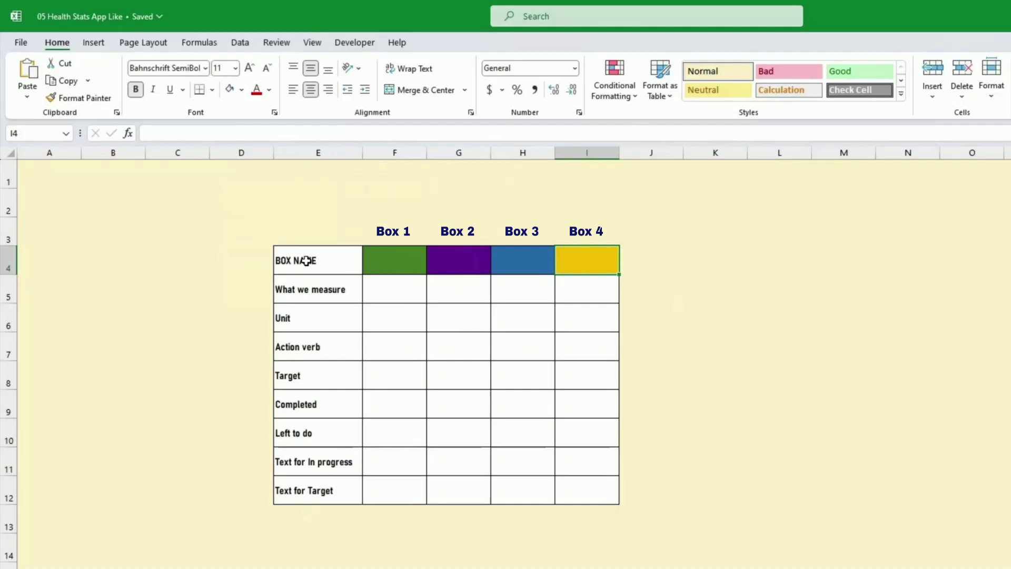
Check the fonts used for the row labels in E4:E12 and for the value cells in F5:I12.
left_click_drag(306, 261, 332, 495)
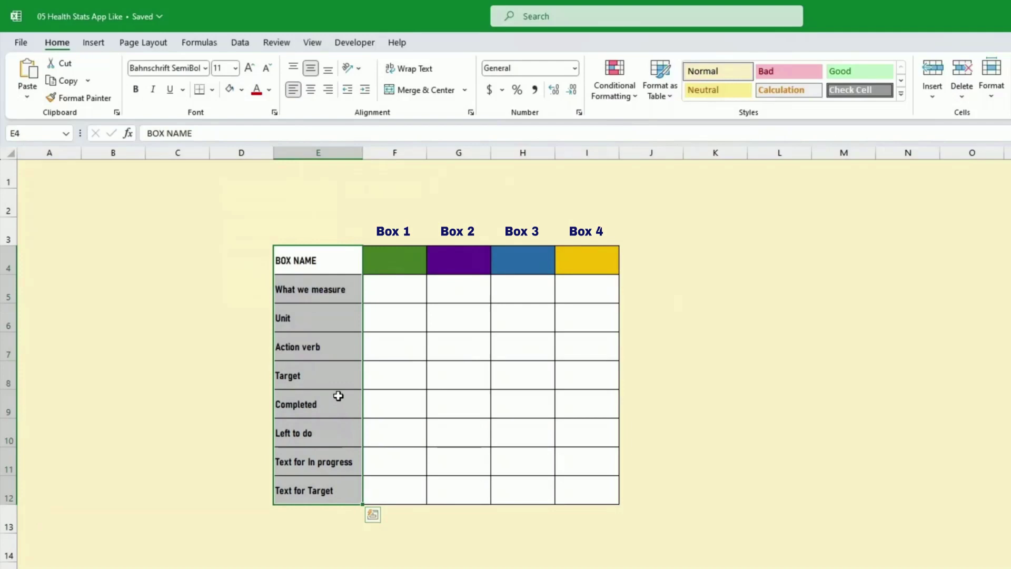
left_click(206, 69)
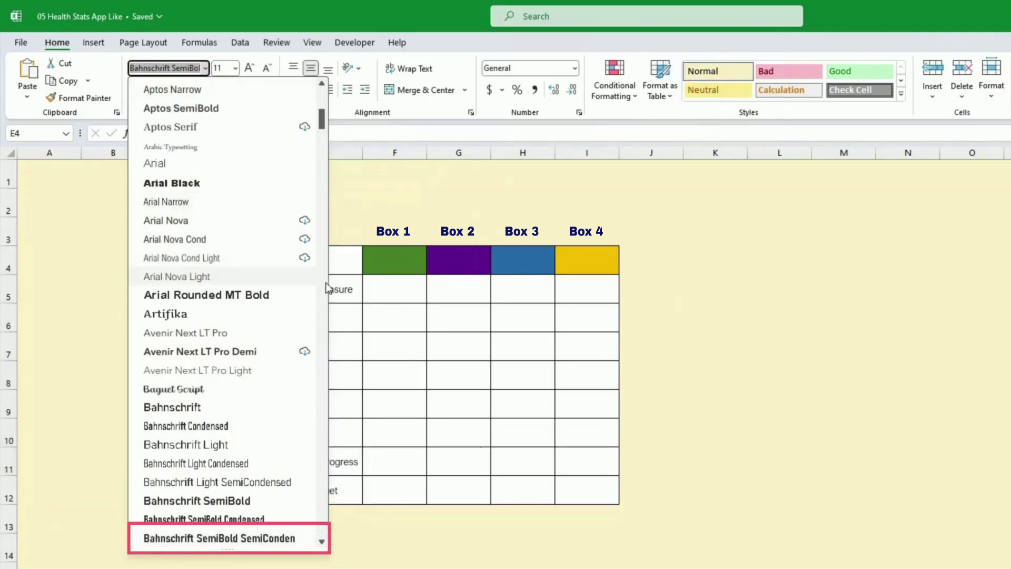
left_click(371, 261)
left_click_drag(382, 287, 580, 481)
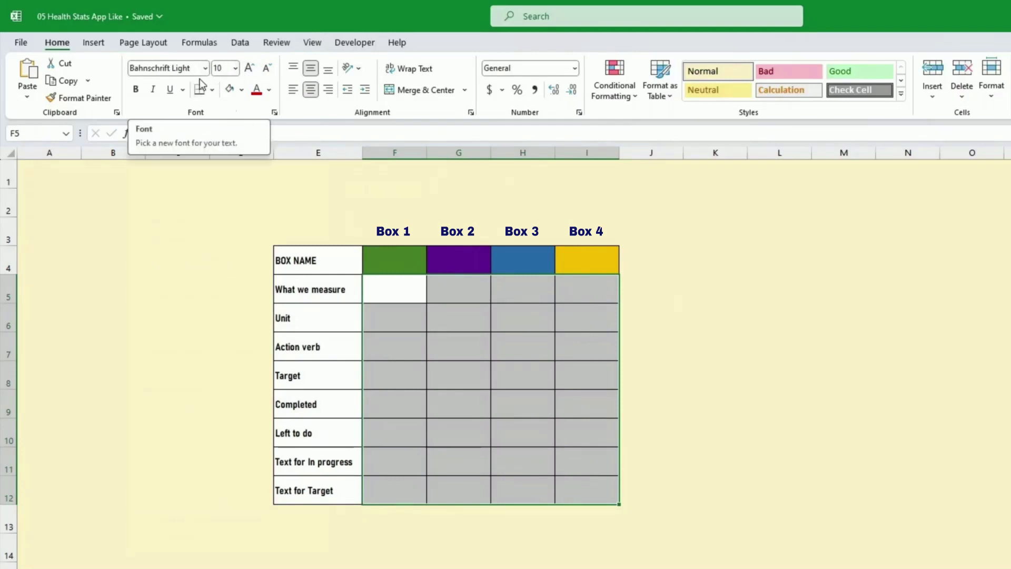
Enter RUNNING as the box name in the green header cell F4.
left_click(396, 266)
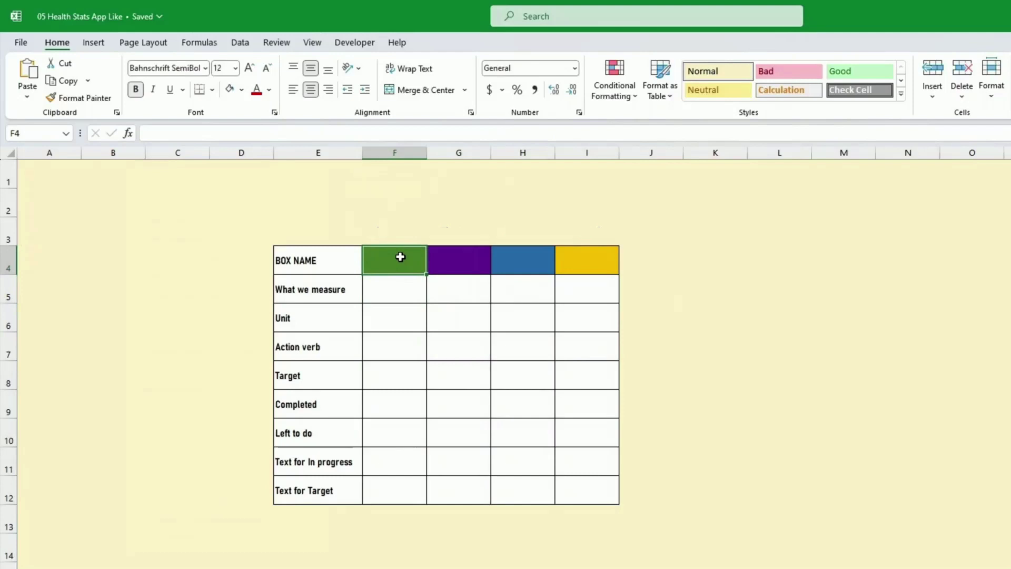
type("R")
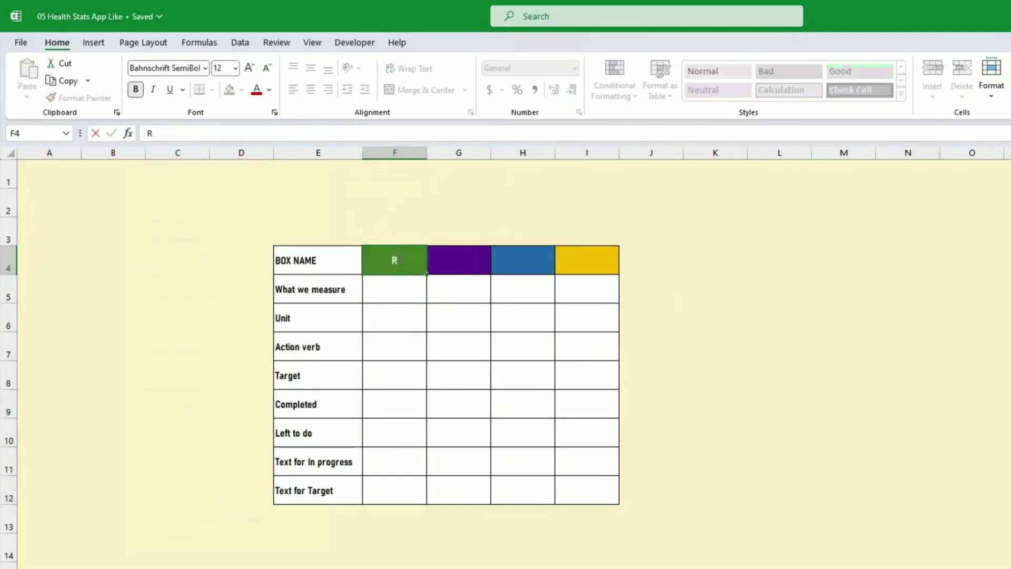
type("UNNING")
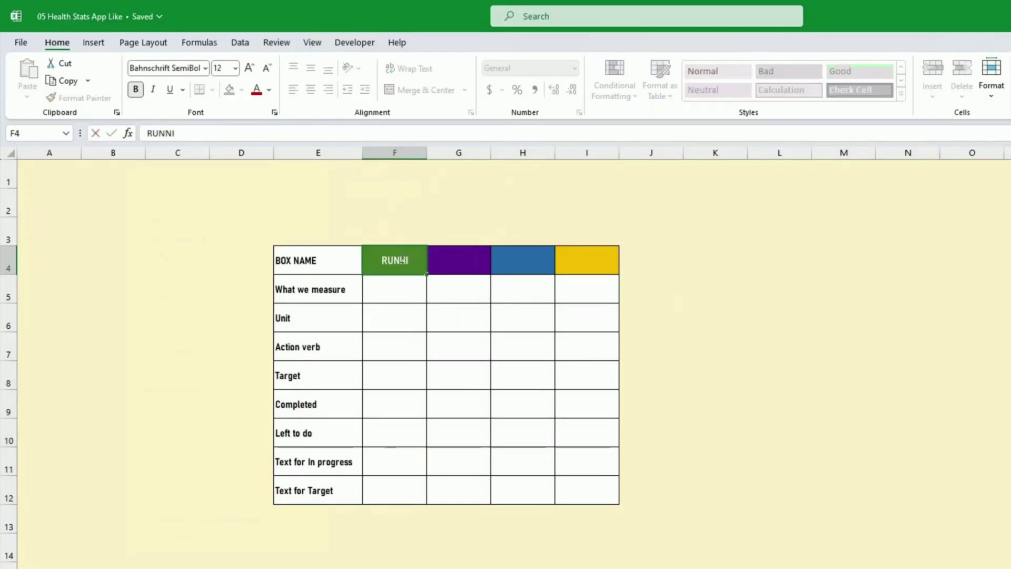
key("Return")
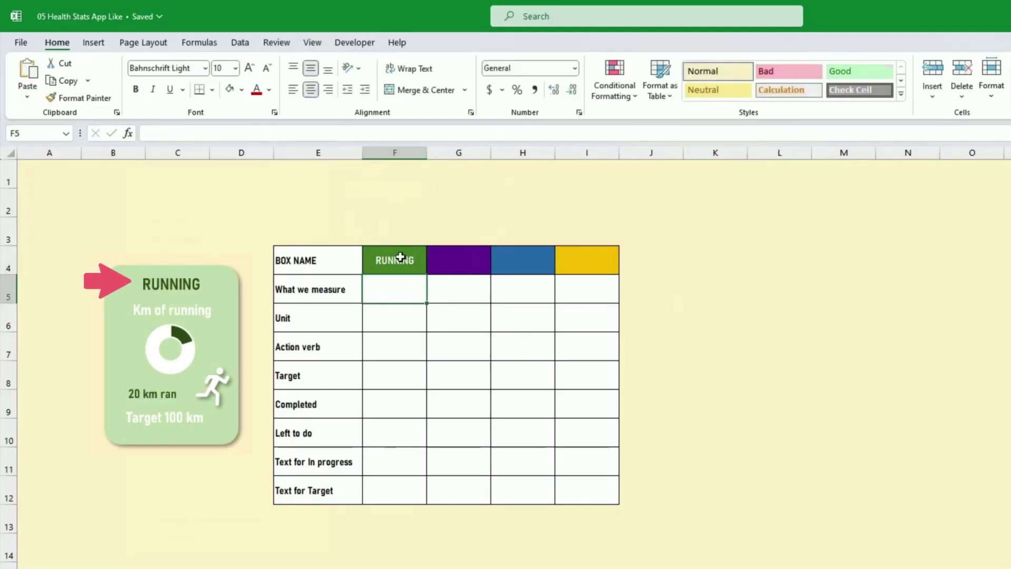
Enter "Km of running" in the What we measure row of the RUNNING column.
left_click(400, 257)
key("Down")
key("Left")
key("Right")
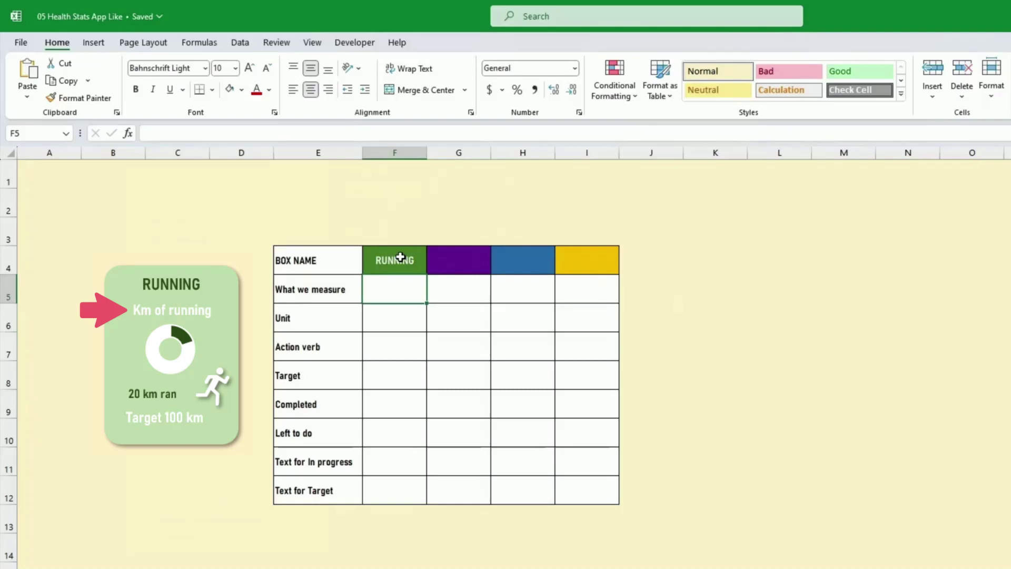
type("Km of running")
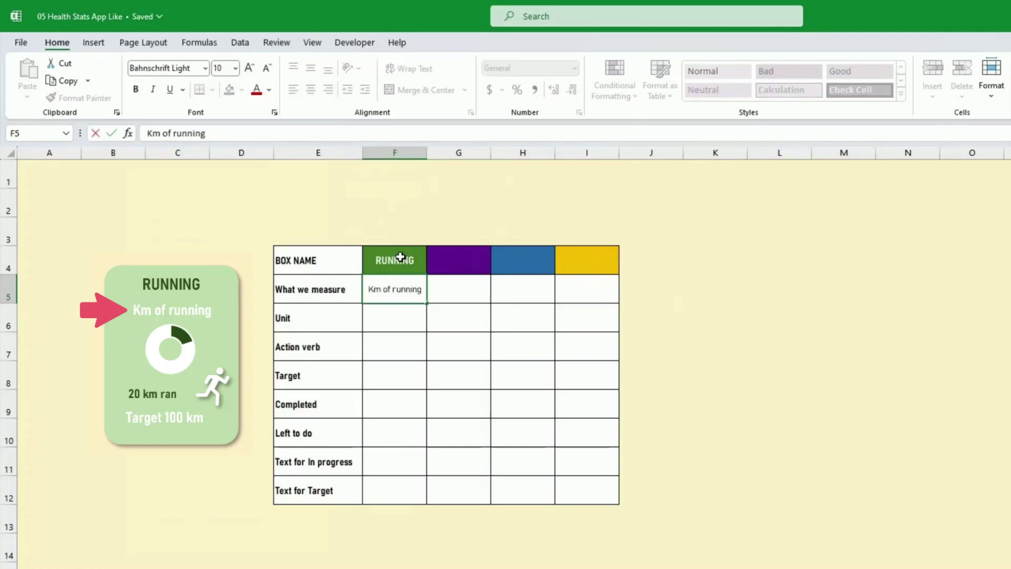
key("Return")
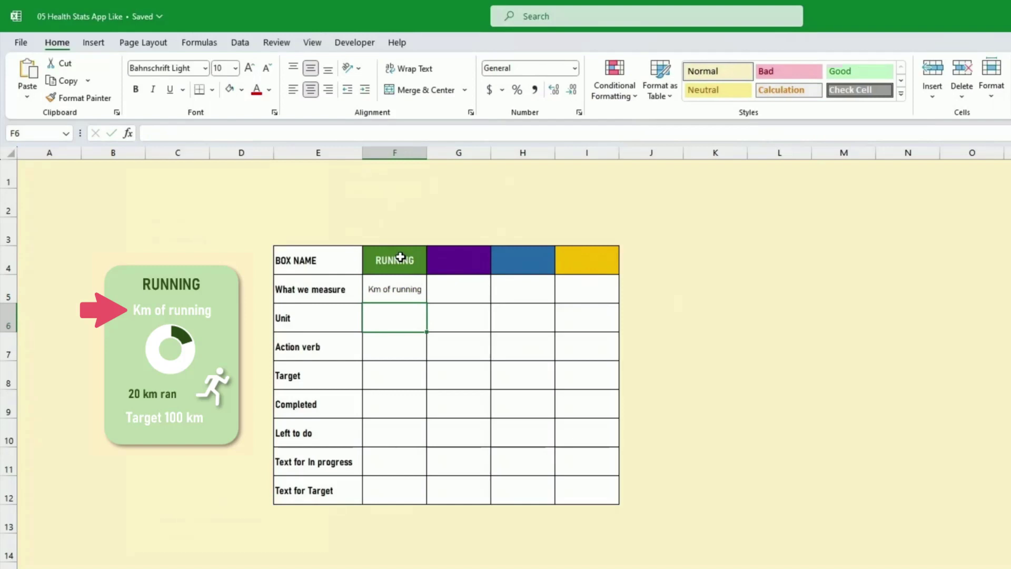
left_click(399, 290)
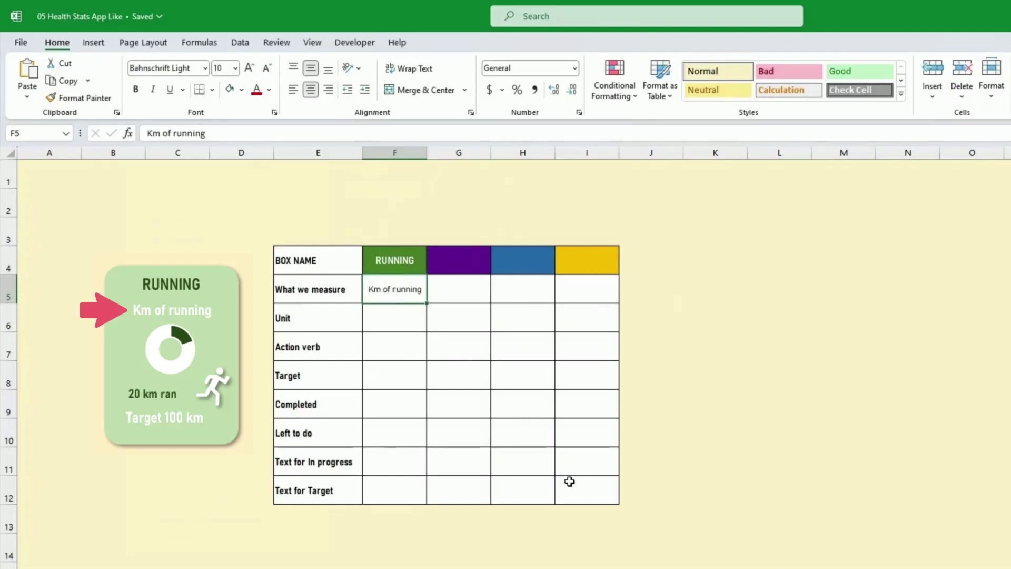
Fill the RUNNING column's Unit, Action verb and Target cells with km, ran and 100.
left_click(390, 321)
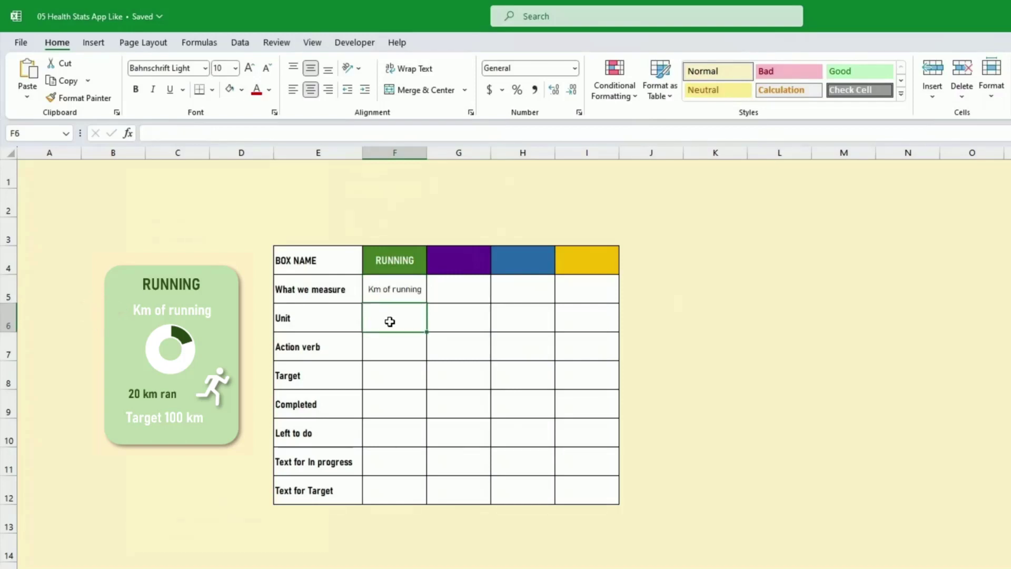
type("km")
key("Delete")
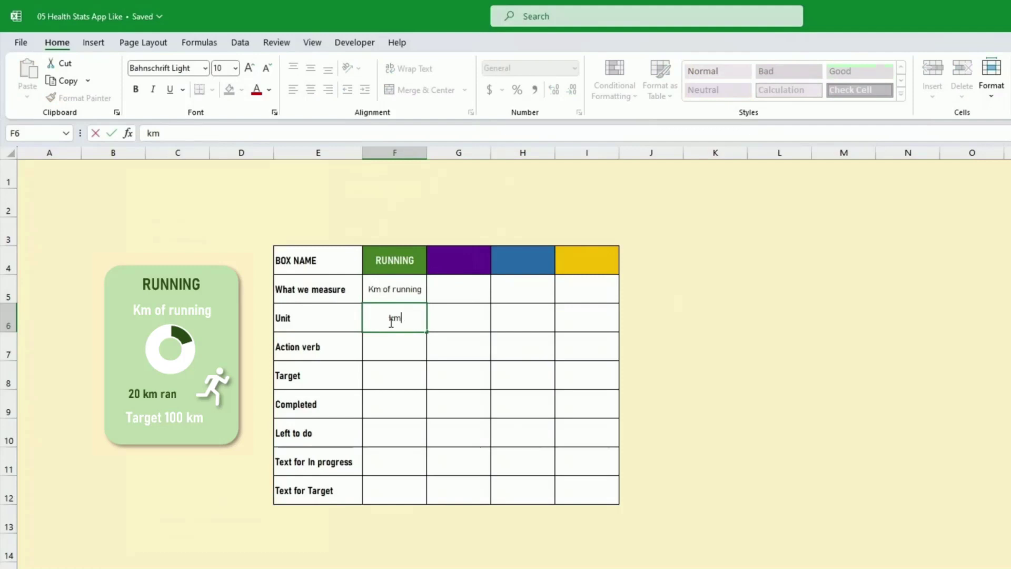
key("Return")
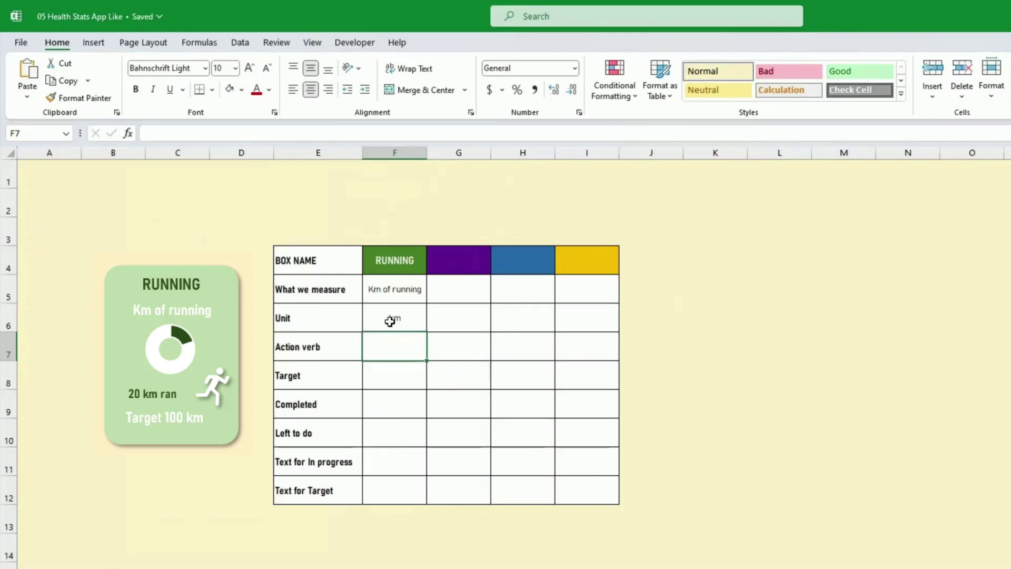
type("ran")
key("Return")
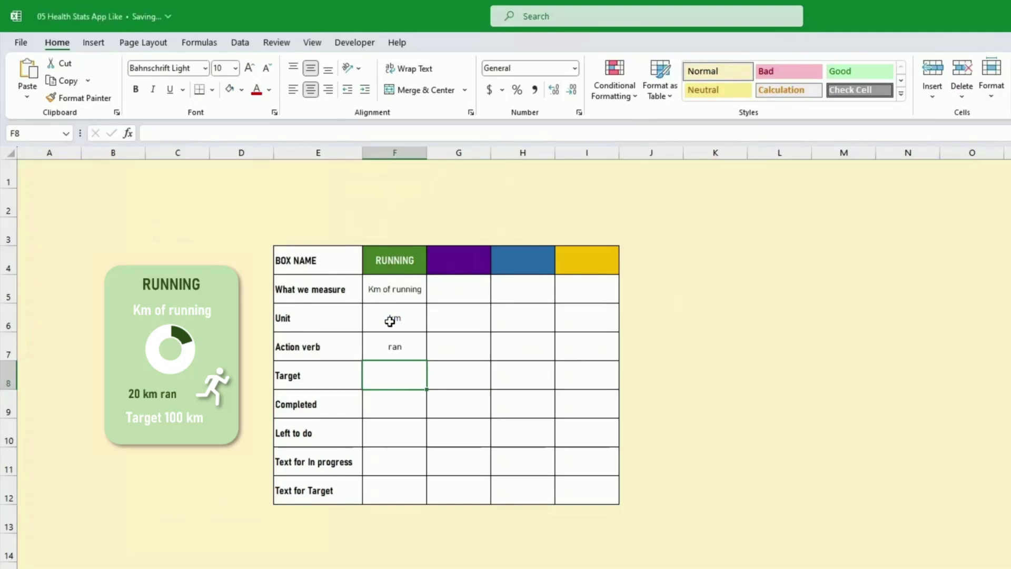
type("100")
key("Return")
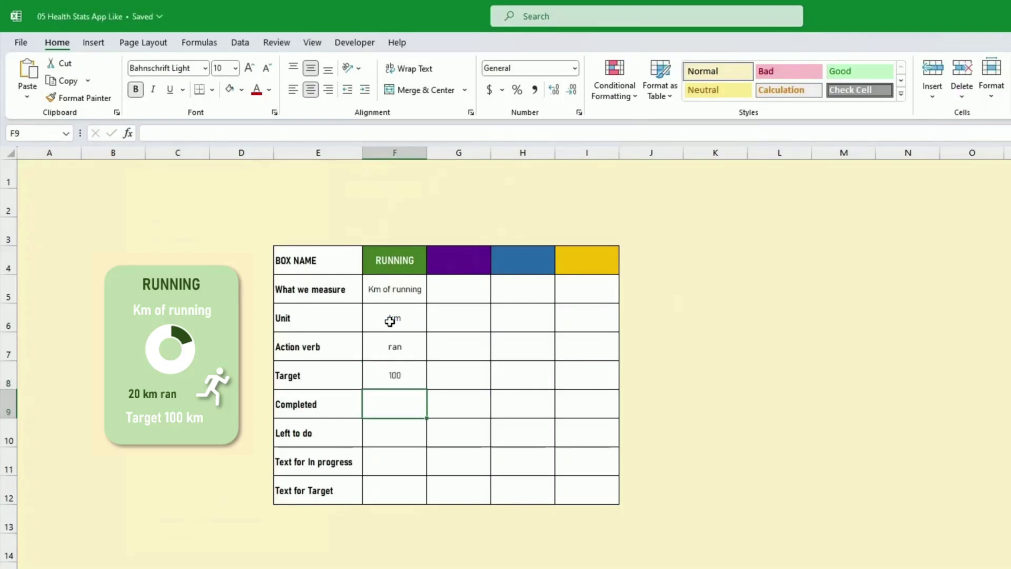
Fill the Completed row's value cells F9:I9 with a light gold colour.
key("shift+Right")
key("shift+Right")
key("shift+Right")
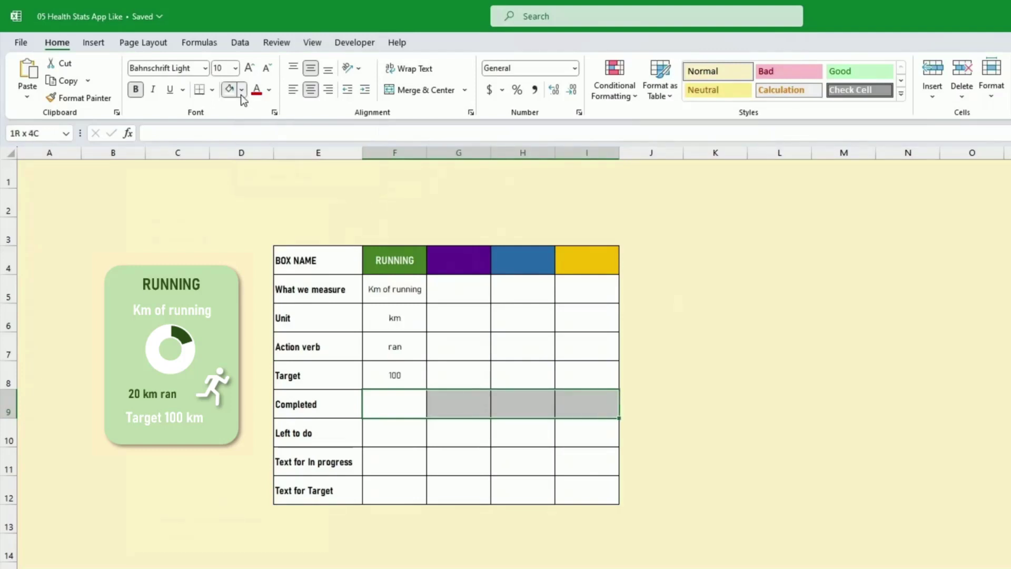
left_click(241, 93)
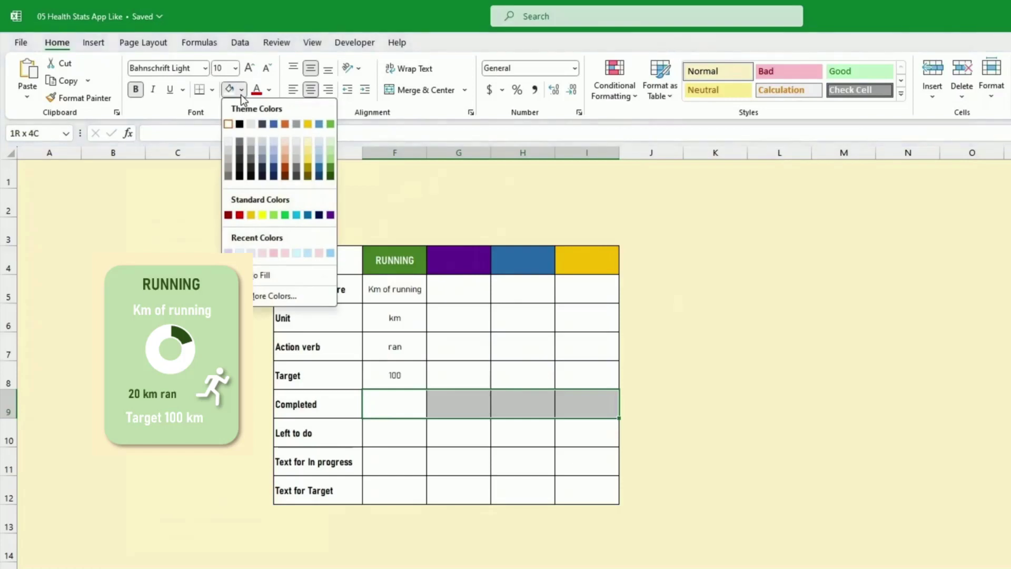
left_click(310, 150)
Enter 20 as the Completed value in the RUNNING column.
left_click(403, 409)
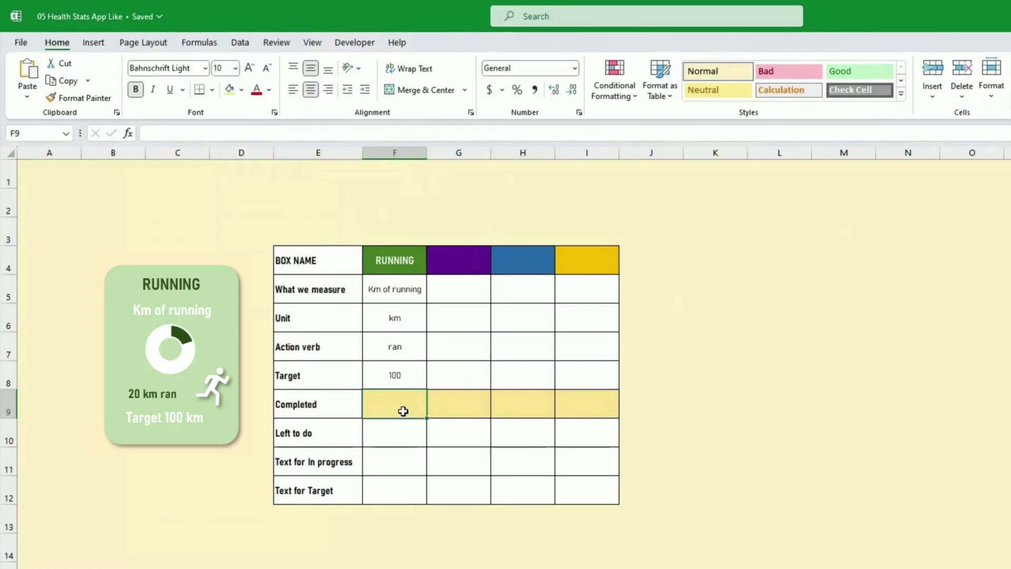
type("20")
key("Return")
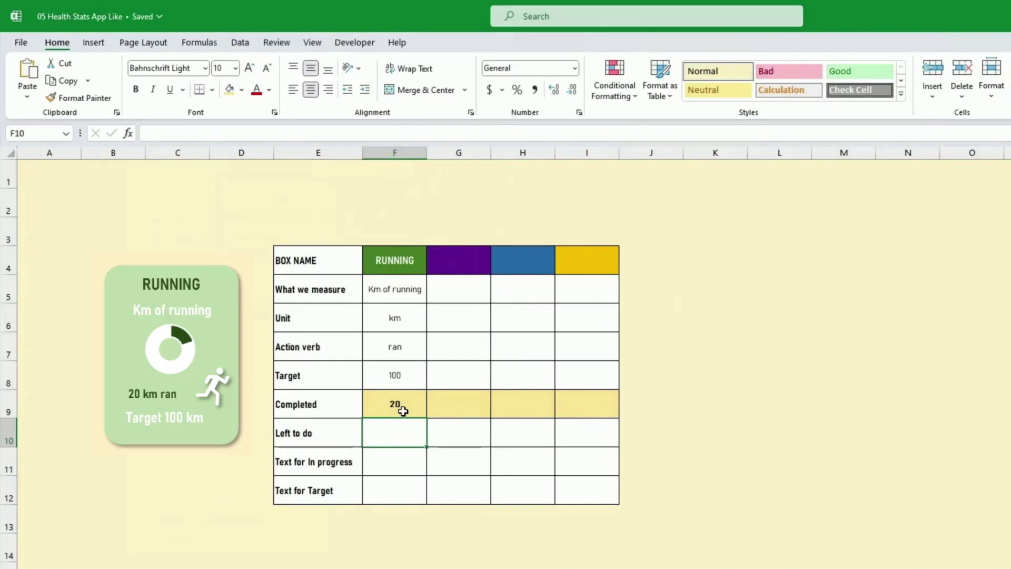
Calculate the RUNNING column's Left to do value in F10 as Target minus Completed with =F8-F9.
type("=")
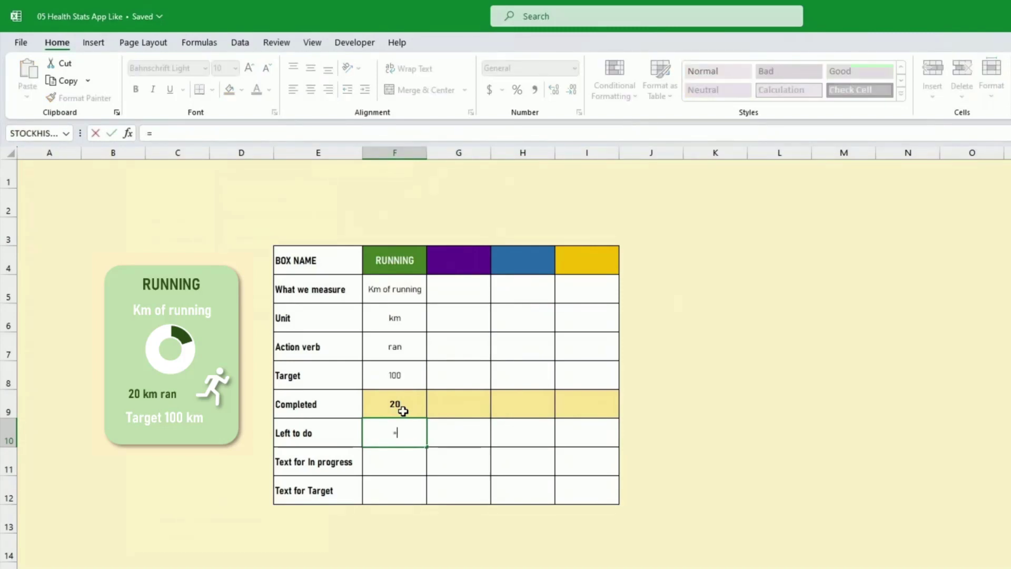
key("Up")
key("Up")
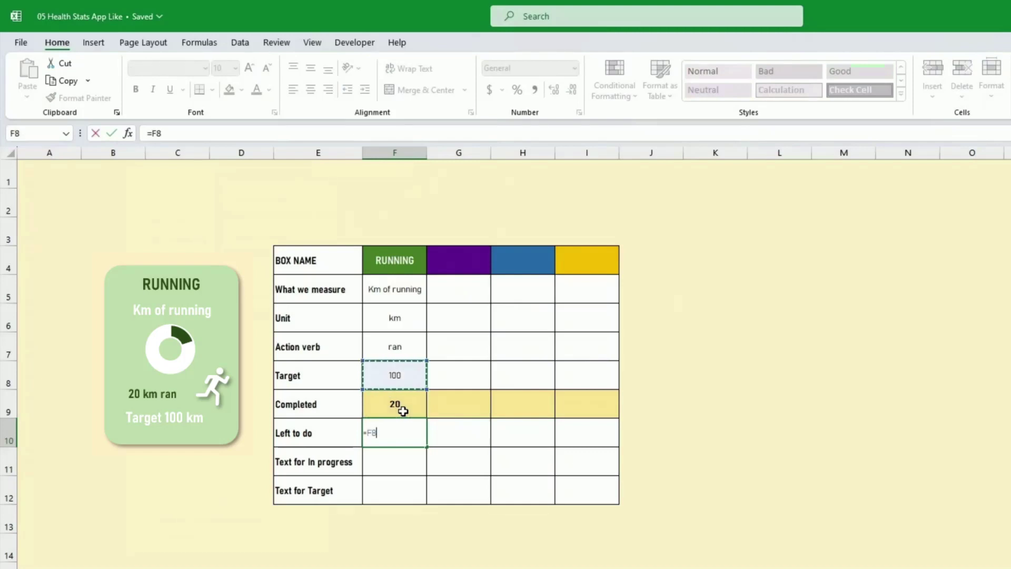
type("-")
key("Up")
key("Return")
key("Up")
key("Down")
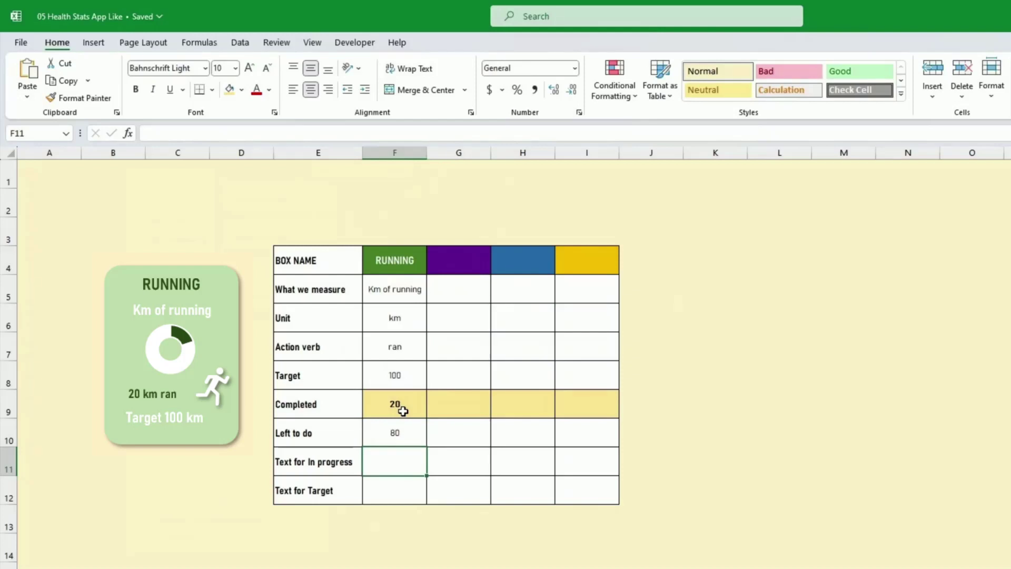
Build the RUNNING column's Text for In progress in F11 by joining Completed, Unit and Action verb with =F9&" "&F6&" "&F7.
type("=")
left_click(403, 411)
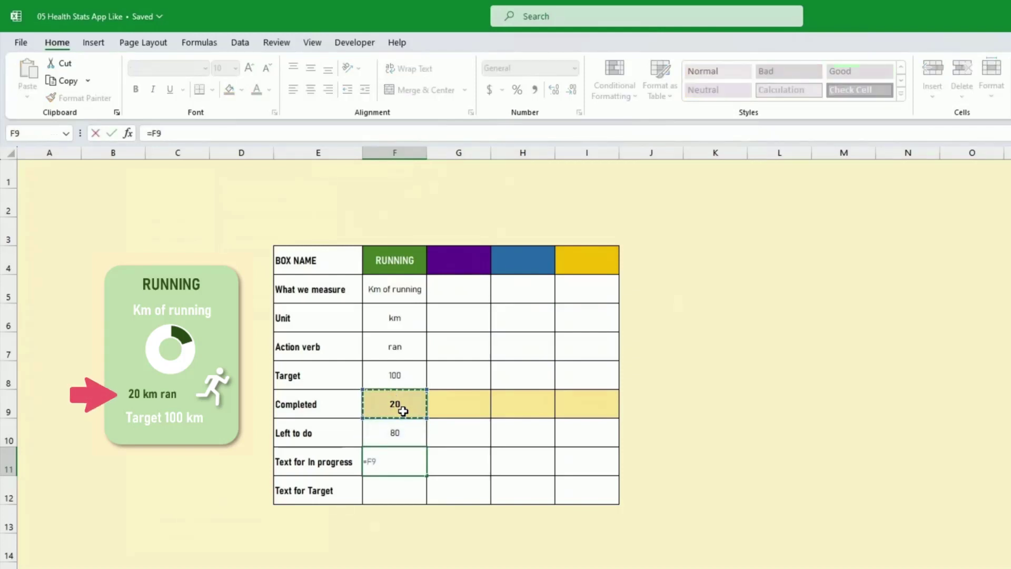
type("&\"")
type("\"&")
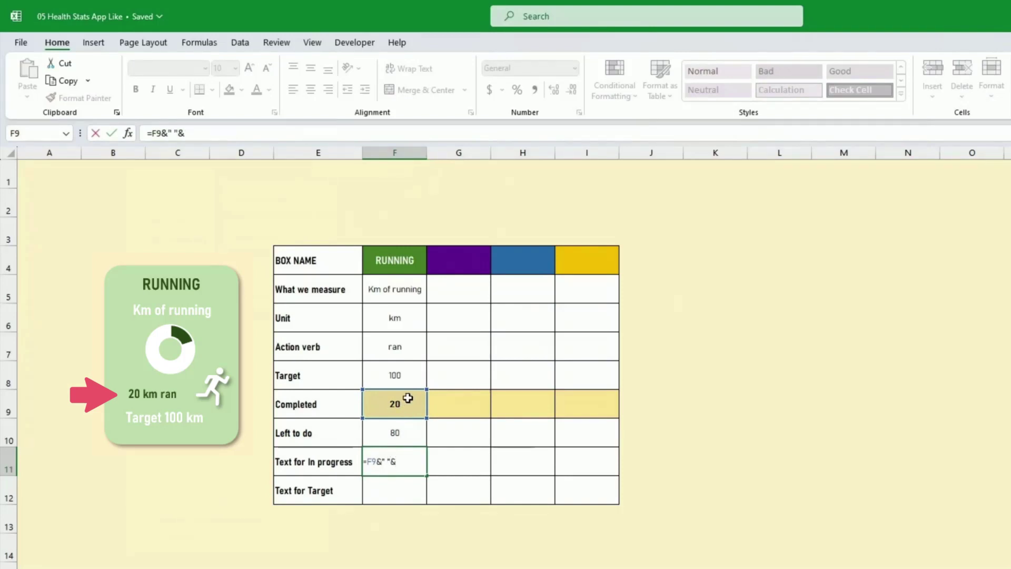
left_click(395, 321)
type("&\" \"")
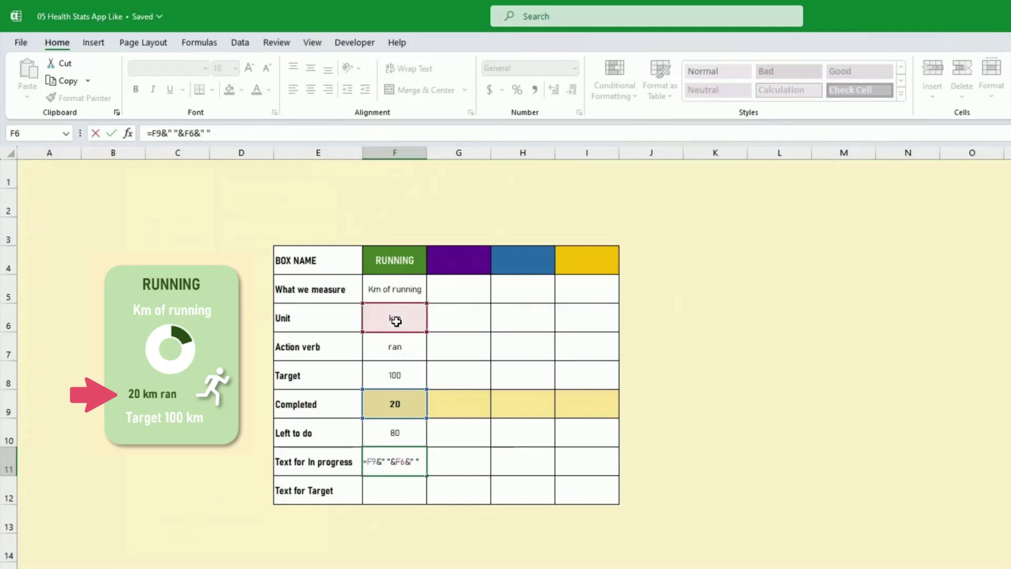
type("&")
left_click(414, 348)
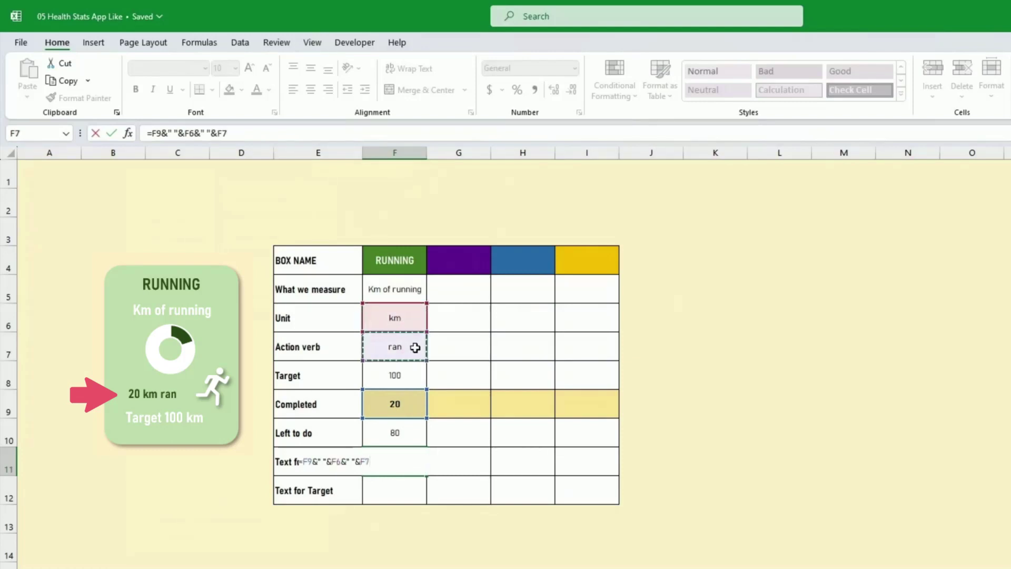
key("Return")
key("Up")
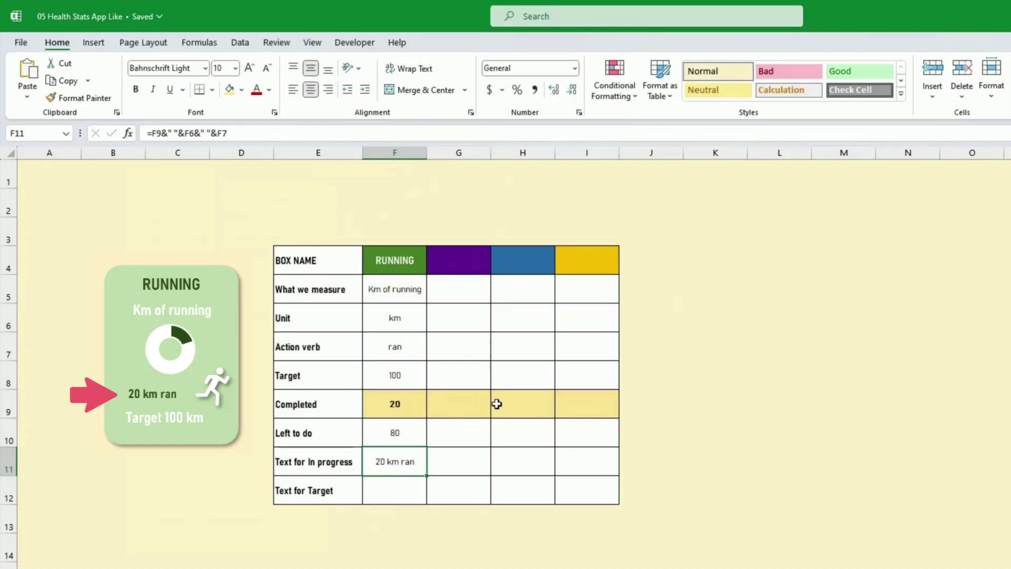
left_click(411, 404)
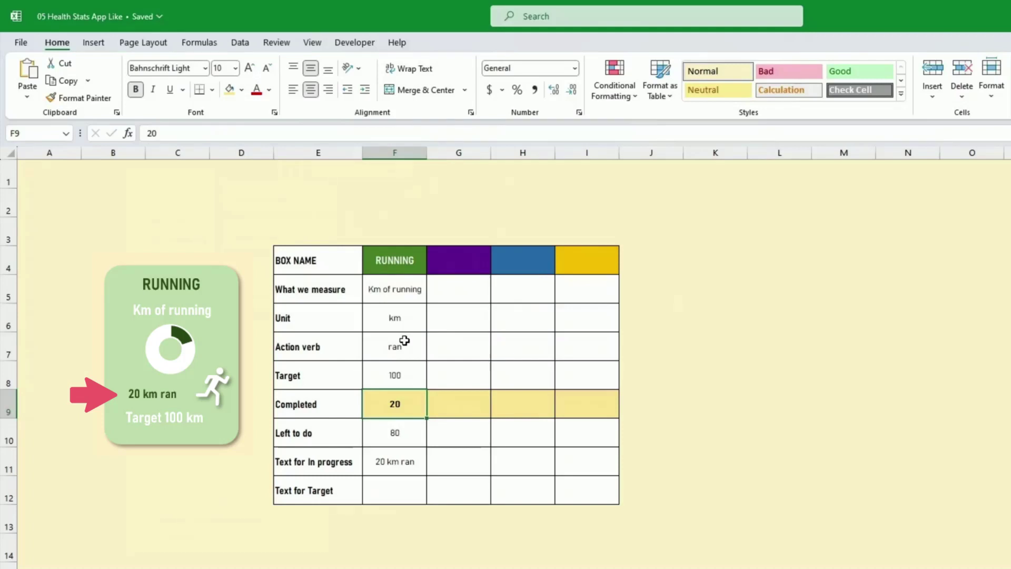
key("Down")
key("Down")
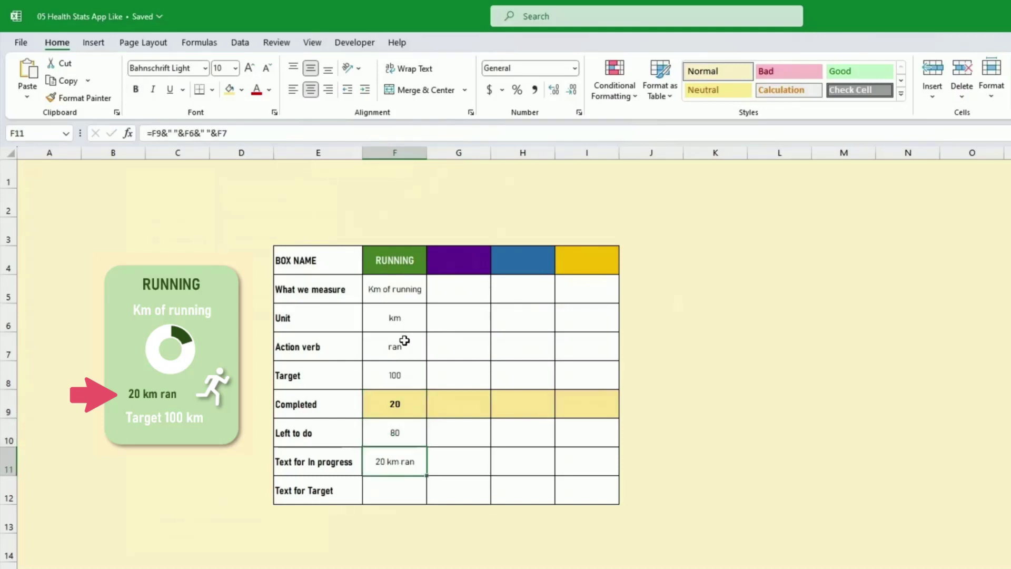
key("Down")
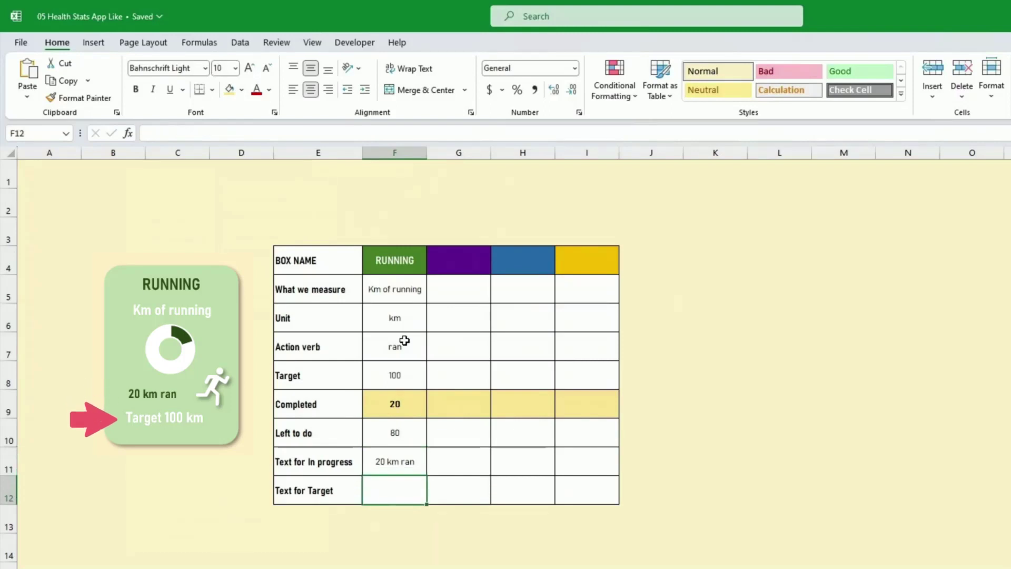
left_click_drag(334, 466, 333, 487)
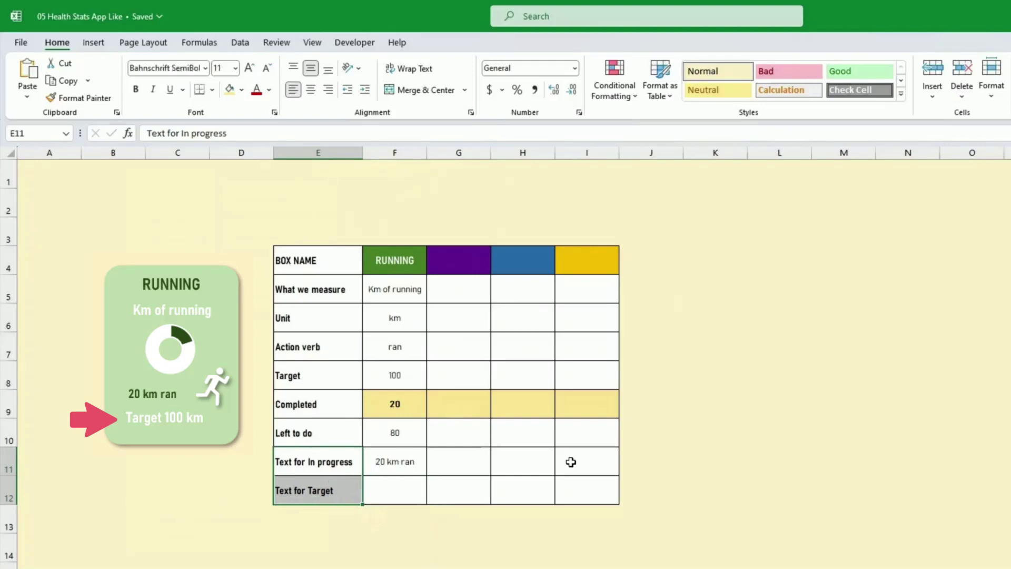
Build the RUNNING column's Text for Target in F12 with the formula ="target "&F8&" "&F6.
left_click(387, 486)
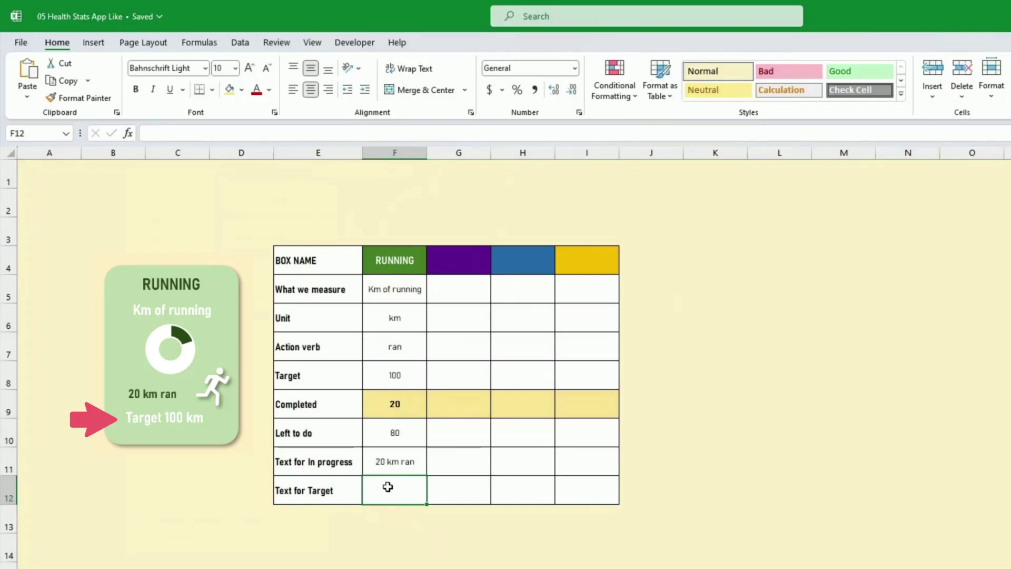
type("=")
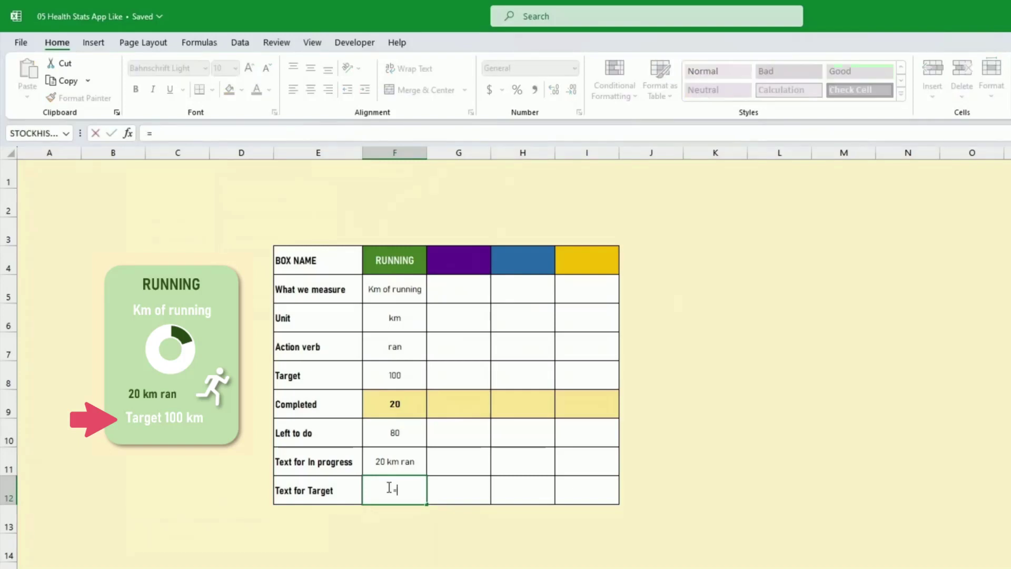
type("\"target")
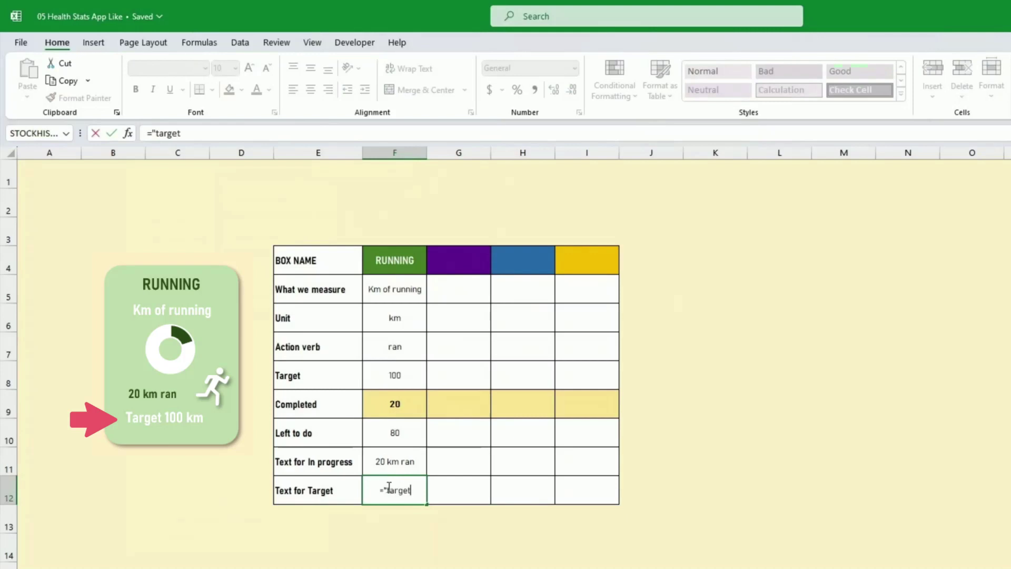
type(" \"&")
left_click(395, 375)
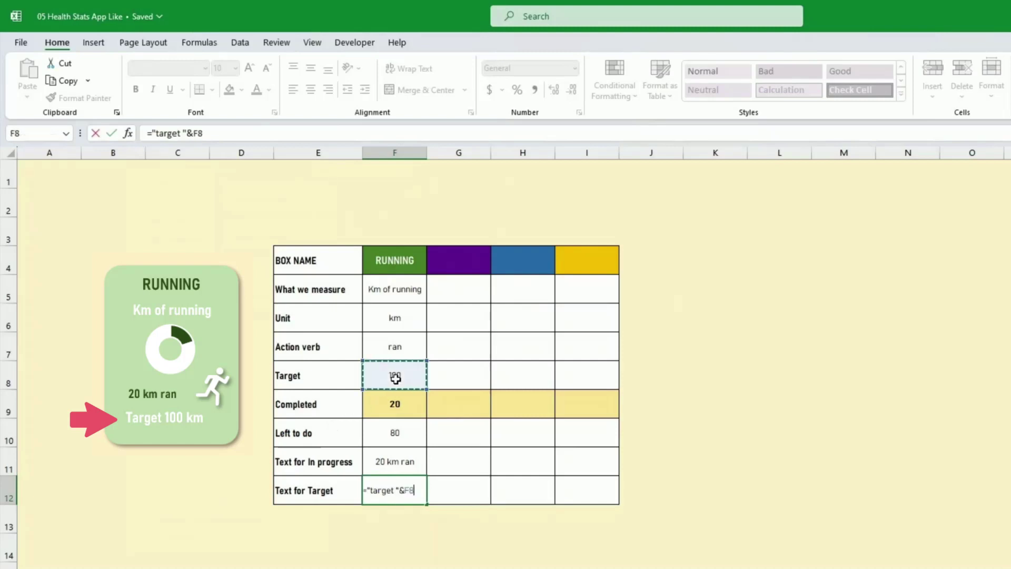
type("&\" \"")
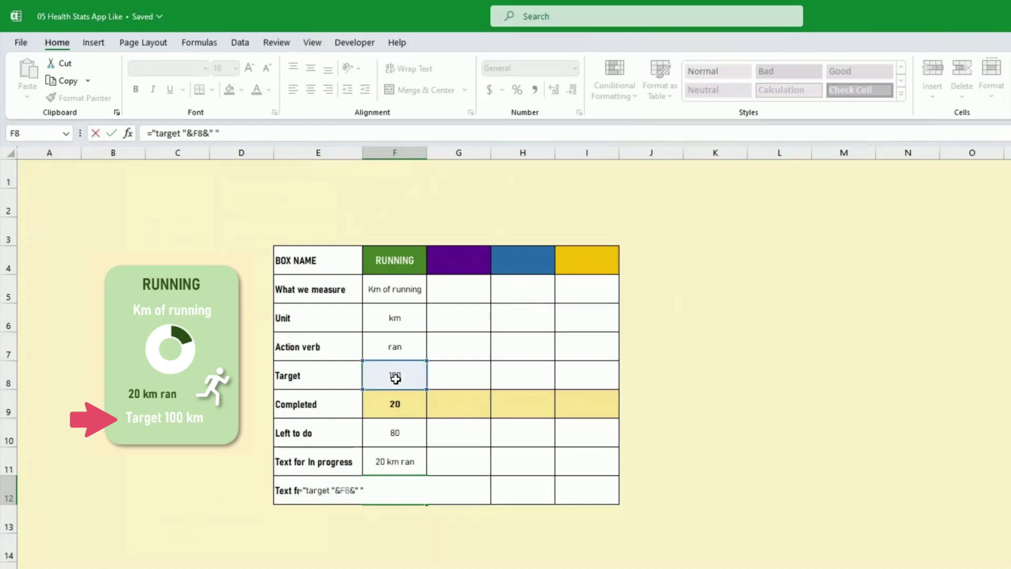
type("&")
left_click(403, 322)
key("Return")
key("Up")
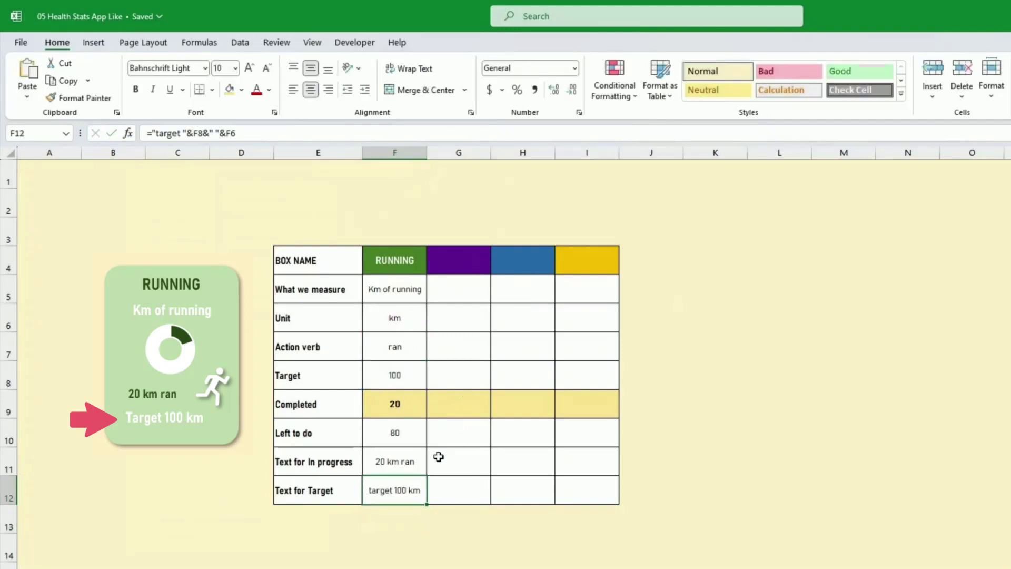
Capitalise the word in the F12 formula so it reads ="Target "&F8&" "&F6.
left_click(160, 133)
key("BackSpace")
type("T")
key("Return")
key("Up")
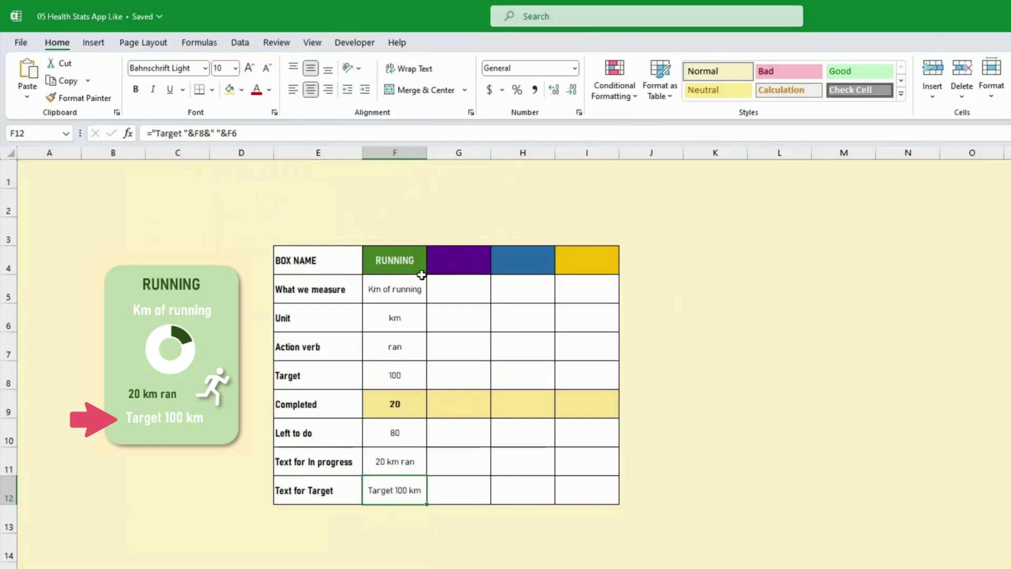
Fill the RUNNING column's What we measure cell F5 and the text cells F11:F12 with the lightest theme green.
left_click(407, 289)
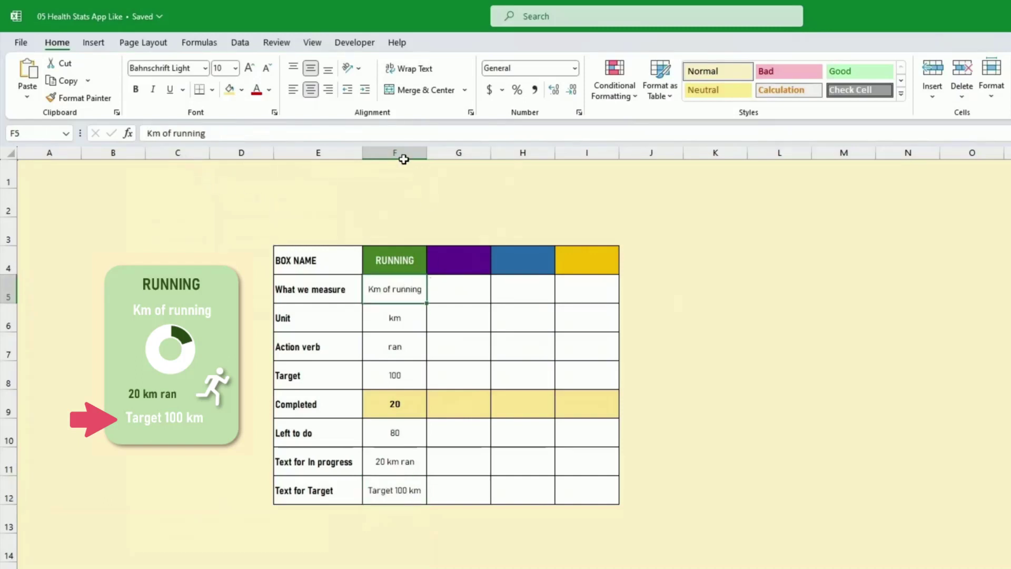
left_click(243, 90)
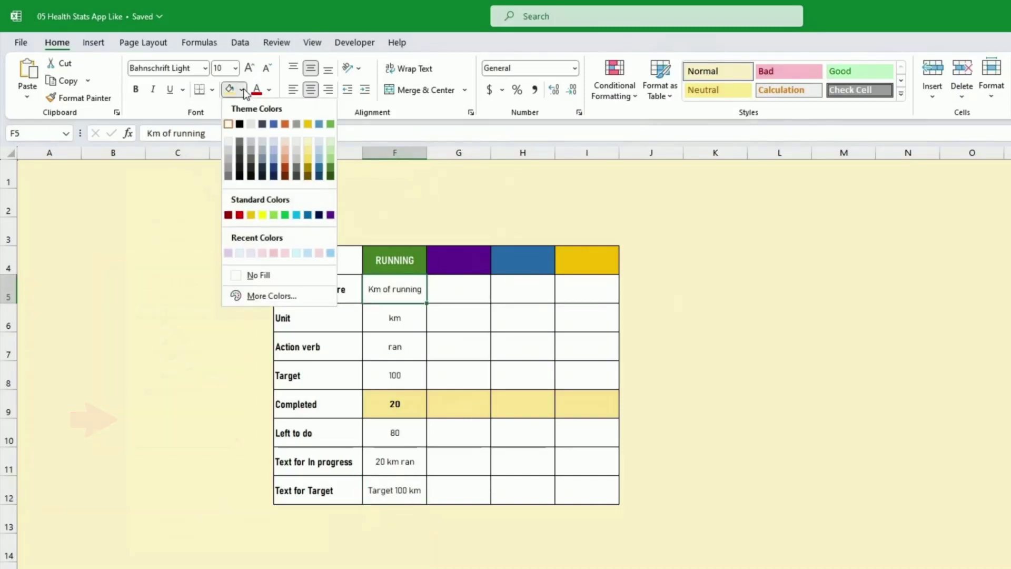
left_click(330, 141)
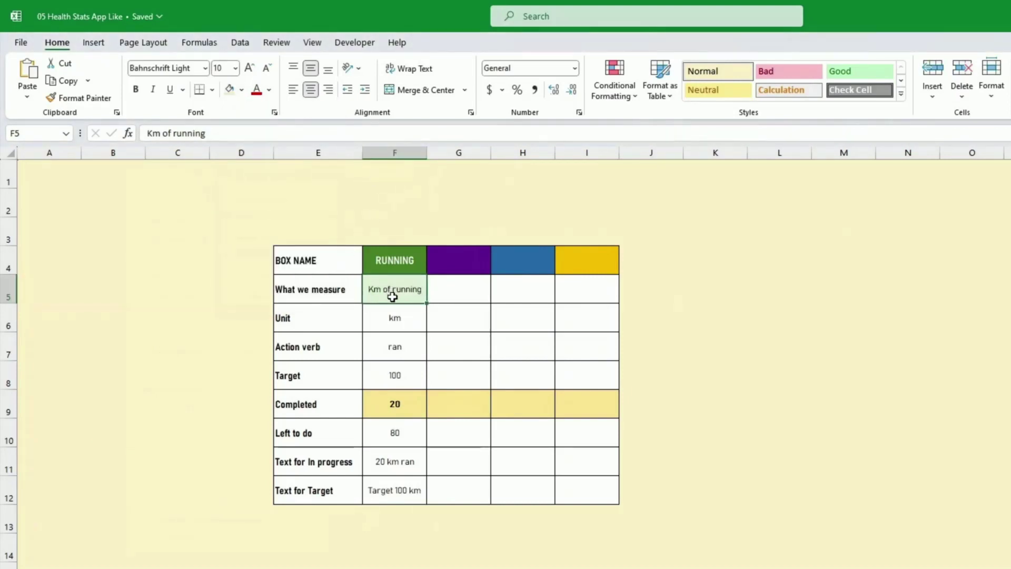
left_click(386, 466)
left_click_drag(388, 464, 395, 489)
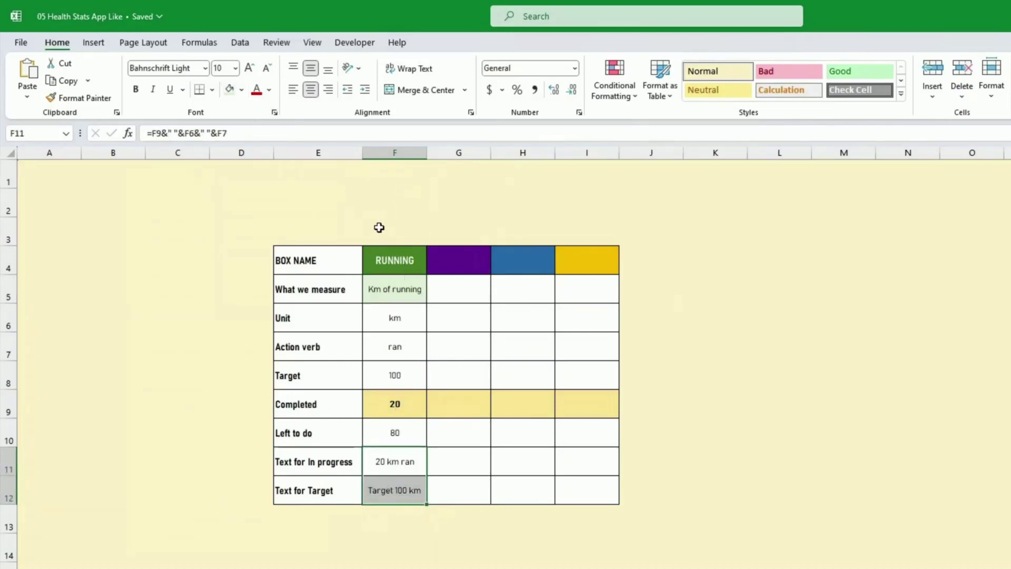
left_click(228, 89)
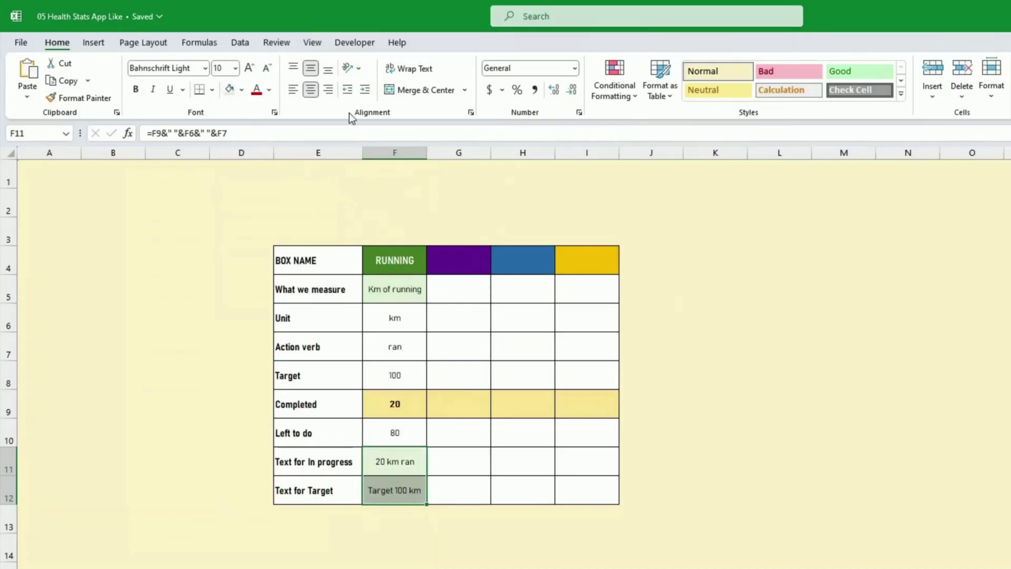
left_click(398, 261)
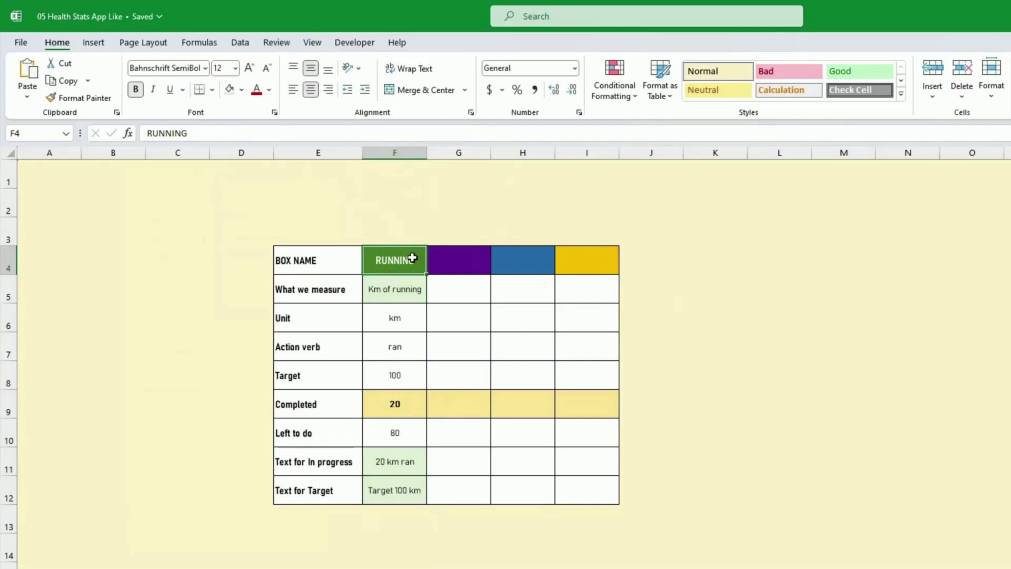
Widen column H slightly so the WEIGHTS column's in-progress text fits its cell.
left_click(726, 354)
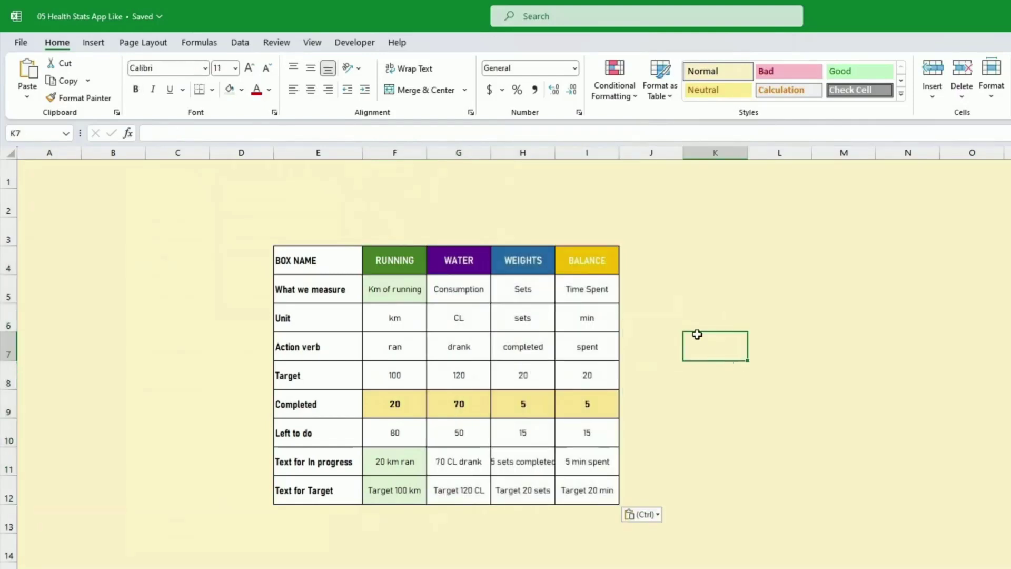
left_click_drag(557, 152, 562, 153)
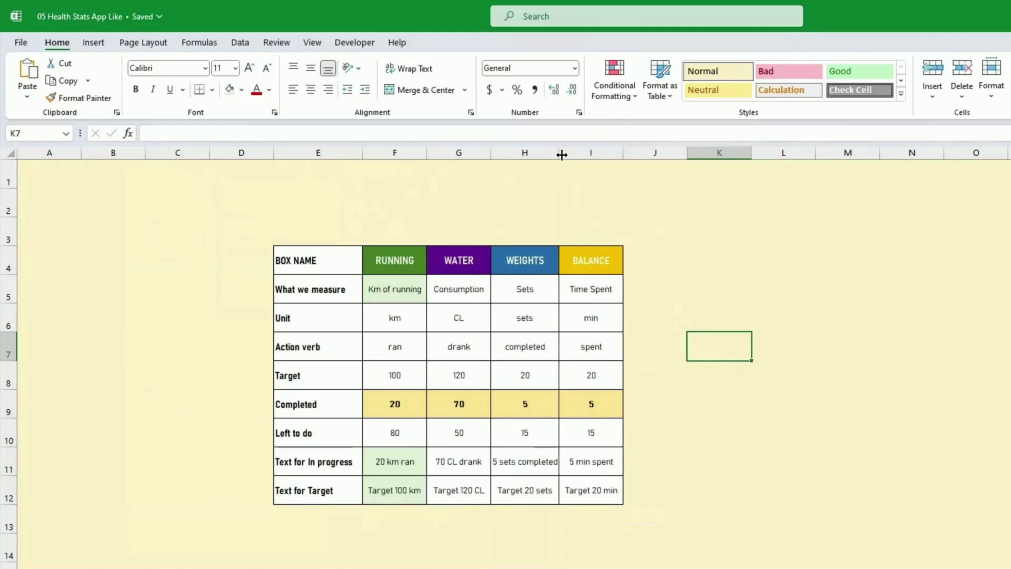
Fill the WATER column's What we measure cell G5 with the light purple recent colour.
left_click(457, 263)
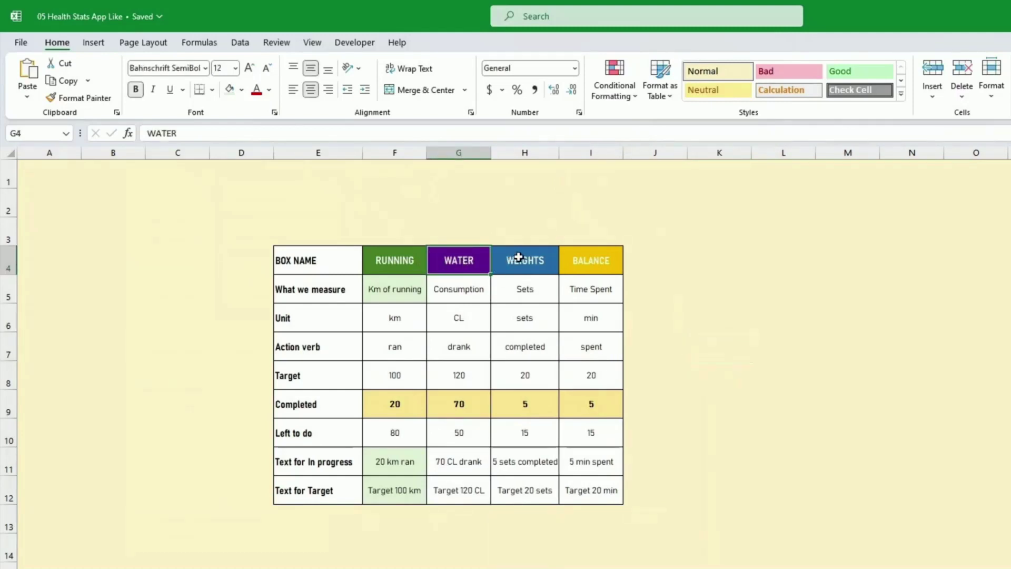
left_click(437, 293)
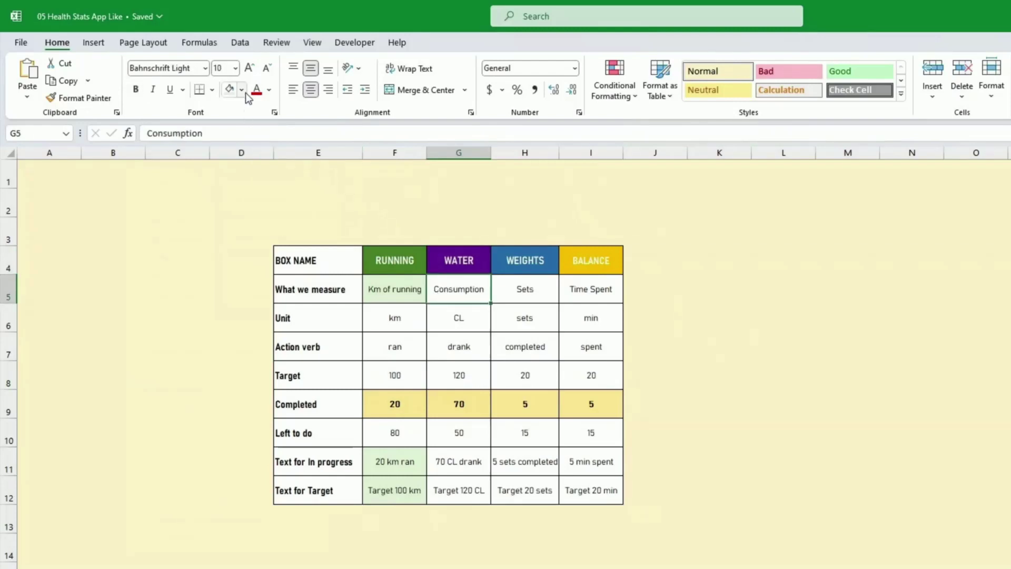
left_click(242, 90)
left_click(232, 255)
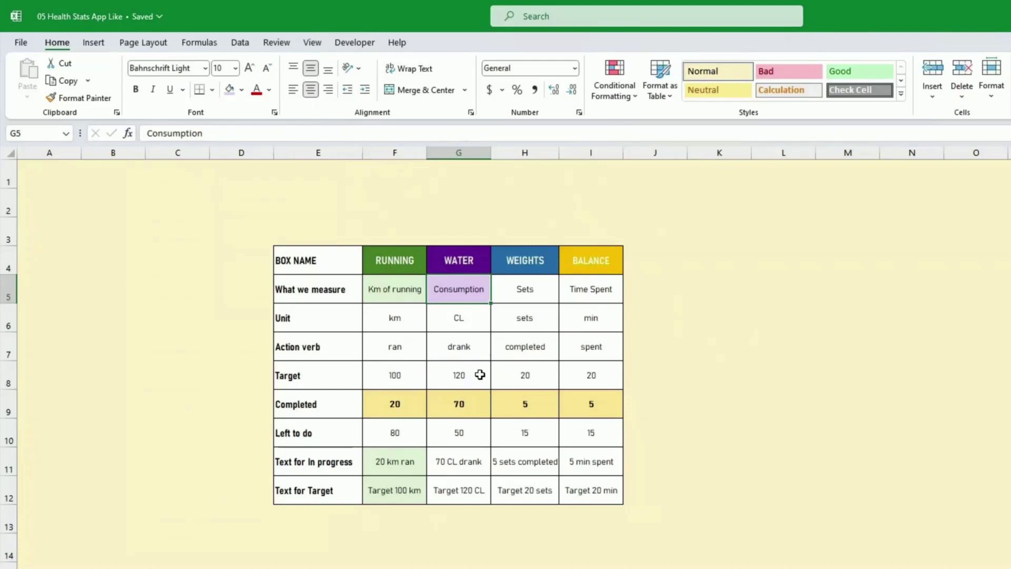
Set the WATER column's Unit to L, Target to 20 and Completed to 10.
key("Up")
key("Down")
key("Down")
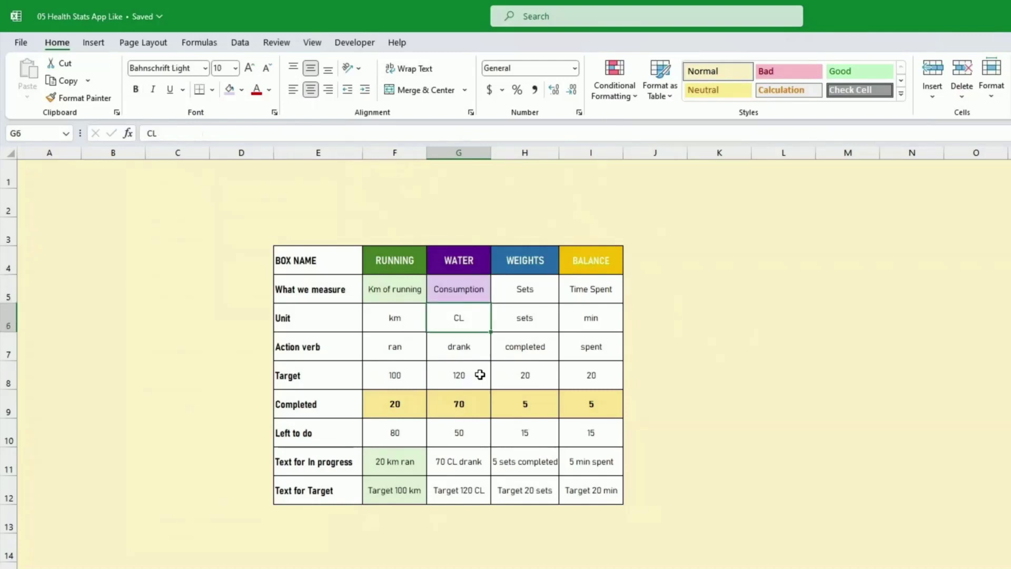
type("L")
key("Return")
key("Down")
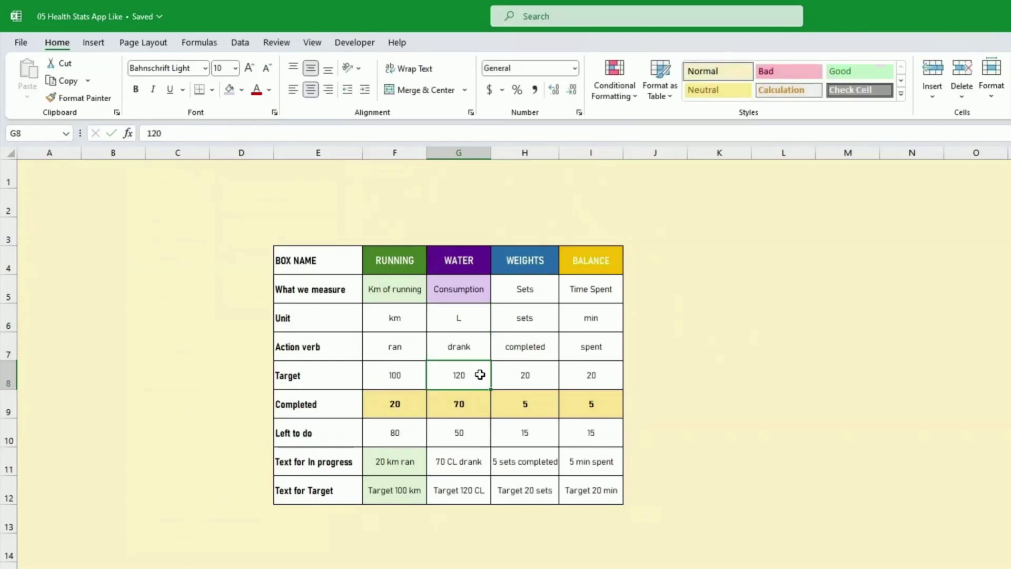
type("20")
key("Return")
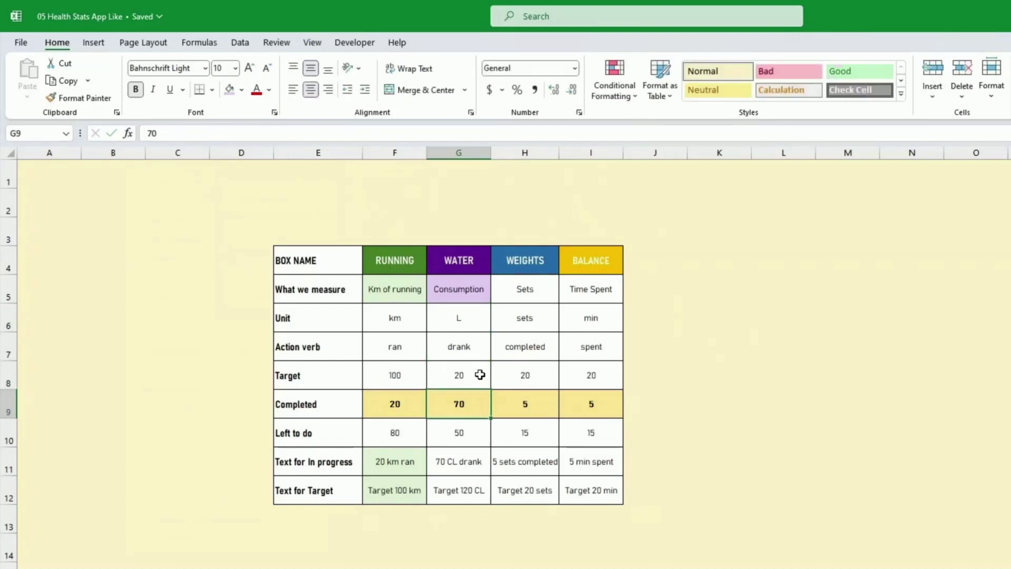
type("10")
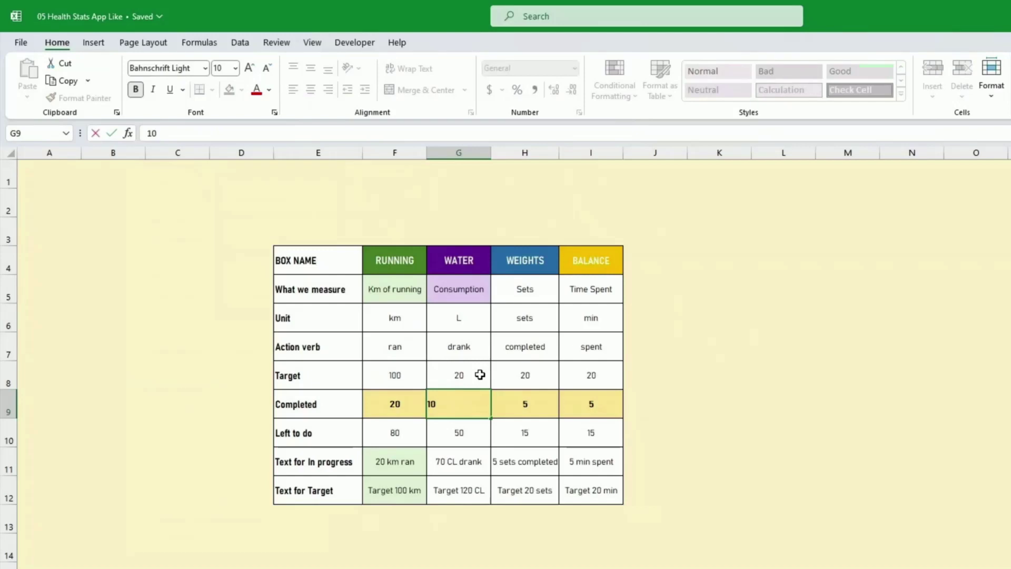
key("Return")
Copy the RUNNING formulas F10:F12 and paste only the formulas into G10:I12 for the WATER, WEIGHTS and BALANCE columns.
key("Left")
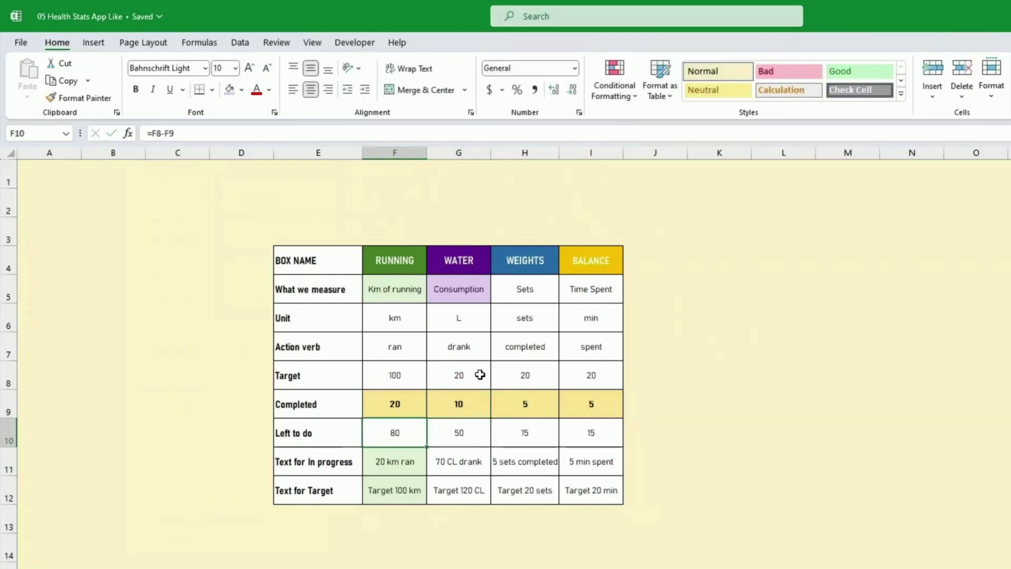
key("Down")
key("Up")
key("shift+Down")
key("shift+Down")
key("ctrl+c")
left_click_drag(457, 433, 565, 488)
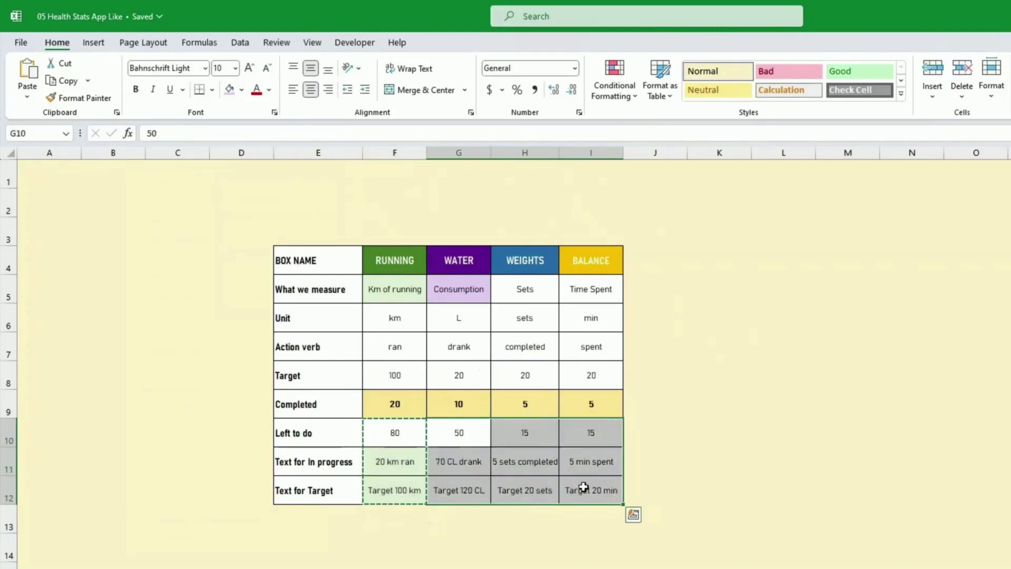
right_click(582, 488)
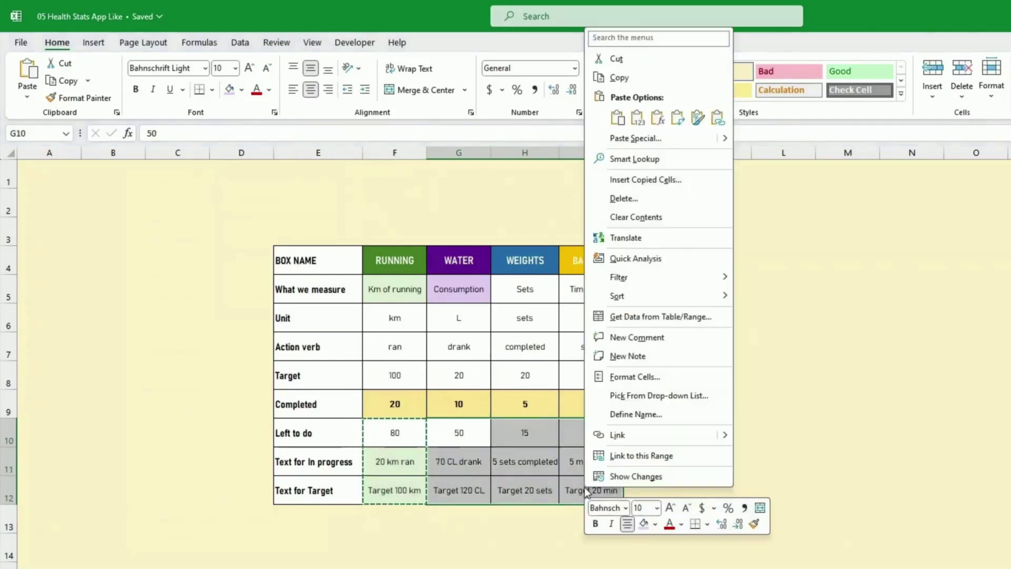
left_click(662, 118)
left_click(613, 431)
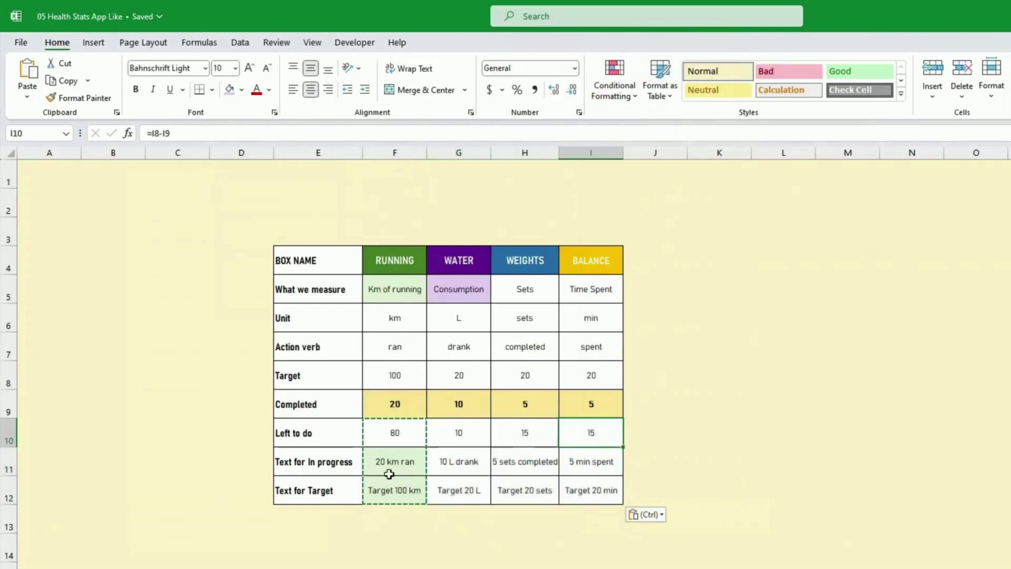
Check the pasted in-progress and target text formulas in the WATER column cells G11 and G12.
left_click(464, 462)
left_click(469, 490)
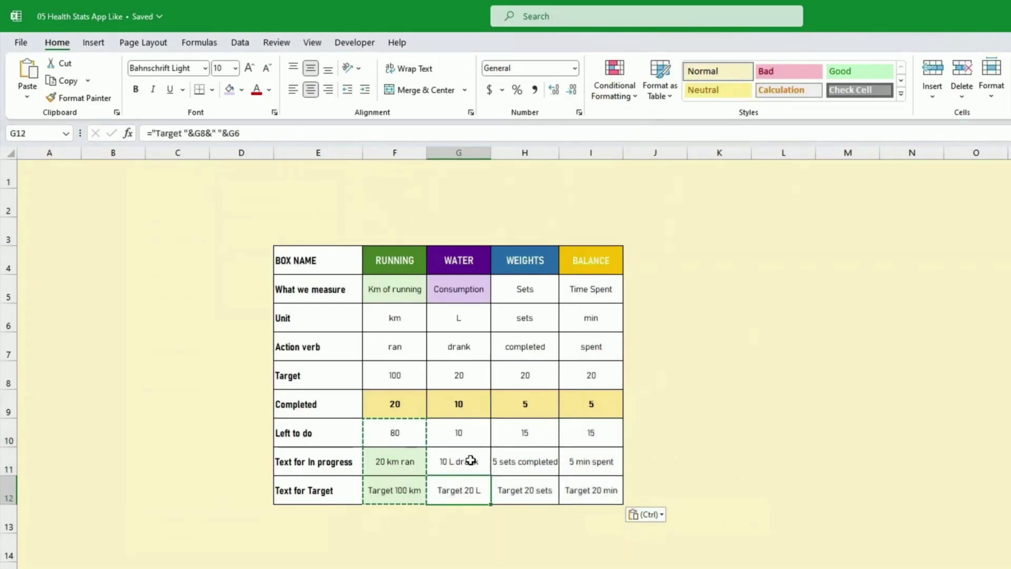
left_click(466, 456)
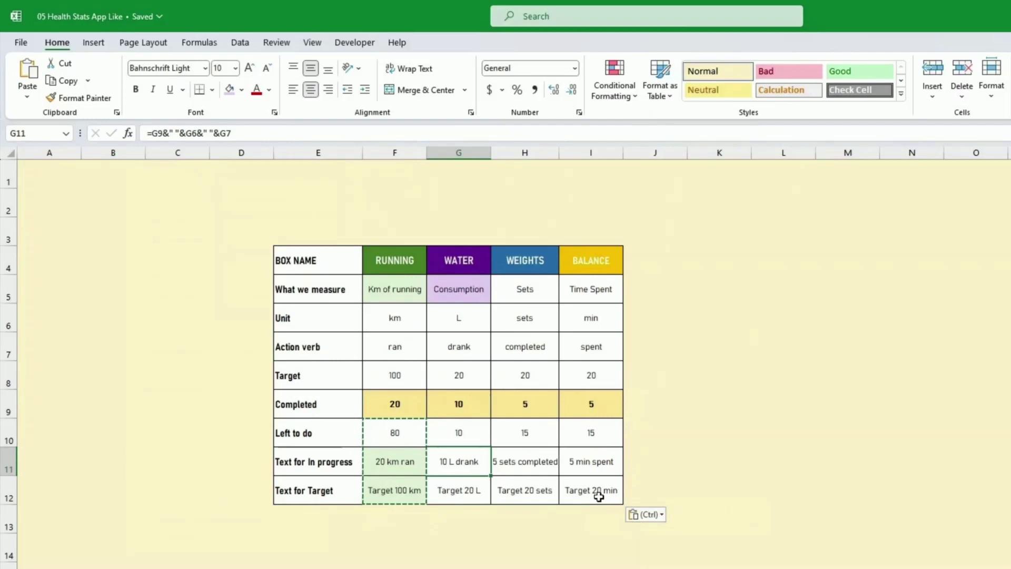
left_click(591, 512)
double_click(591, 511)
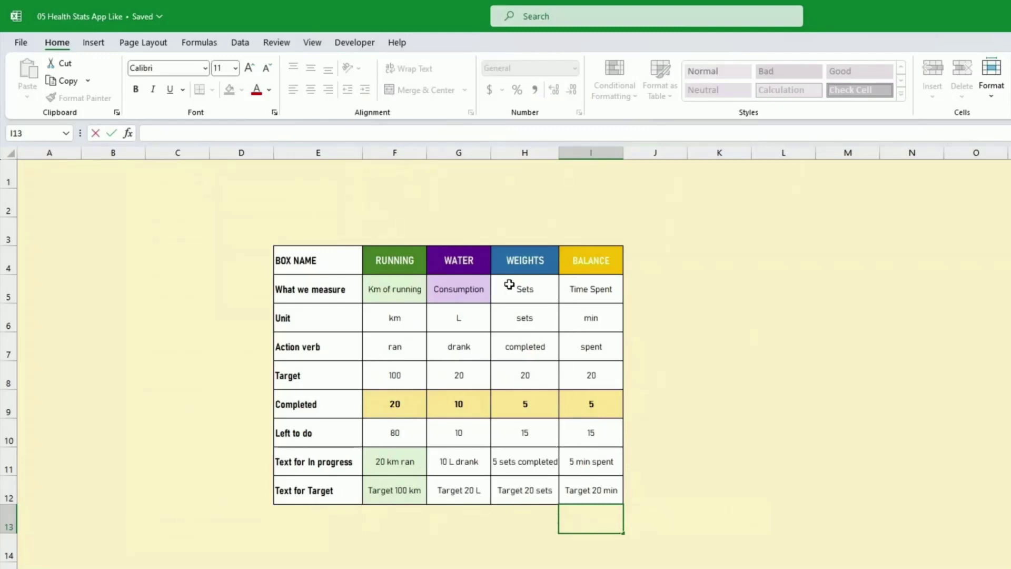
Clear the Completed values in F9:I9 and undo the deletion.
left_click_drag(377, 405, 594, 409)
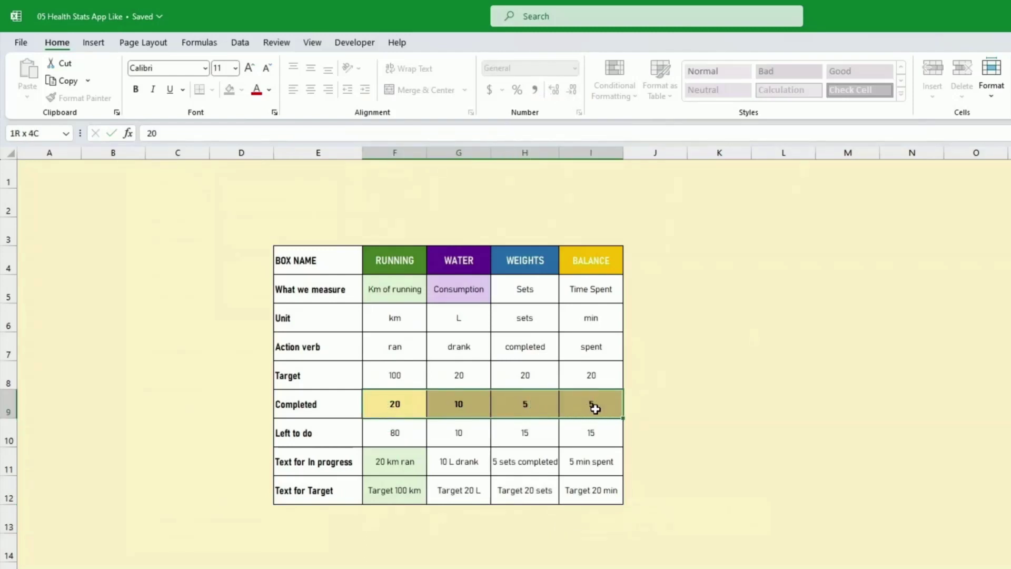
left_click_drag(595, 409, 595, 409)
key("Delete")
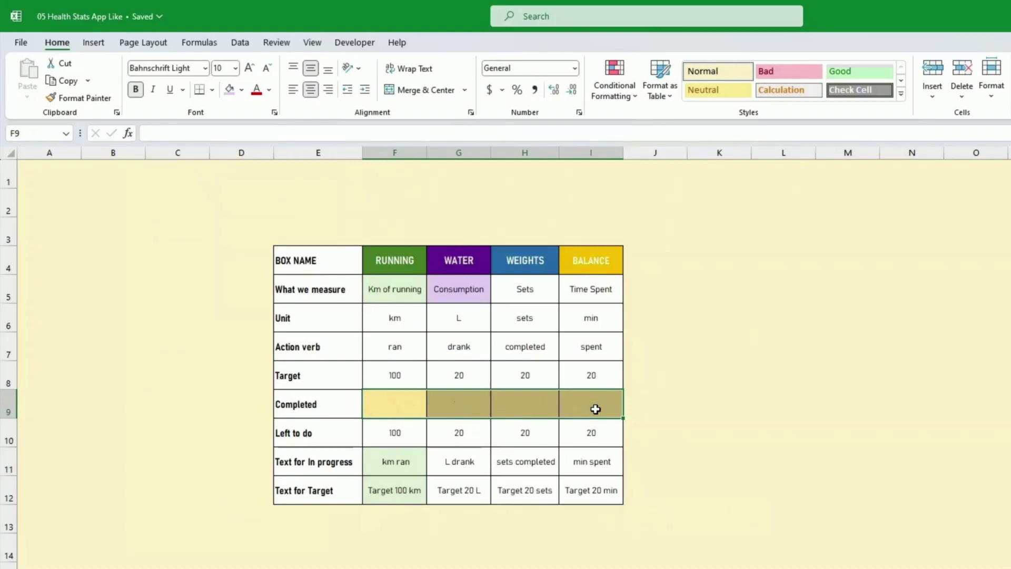
key("ctrl+z")
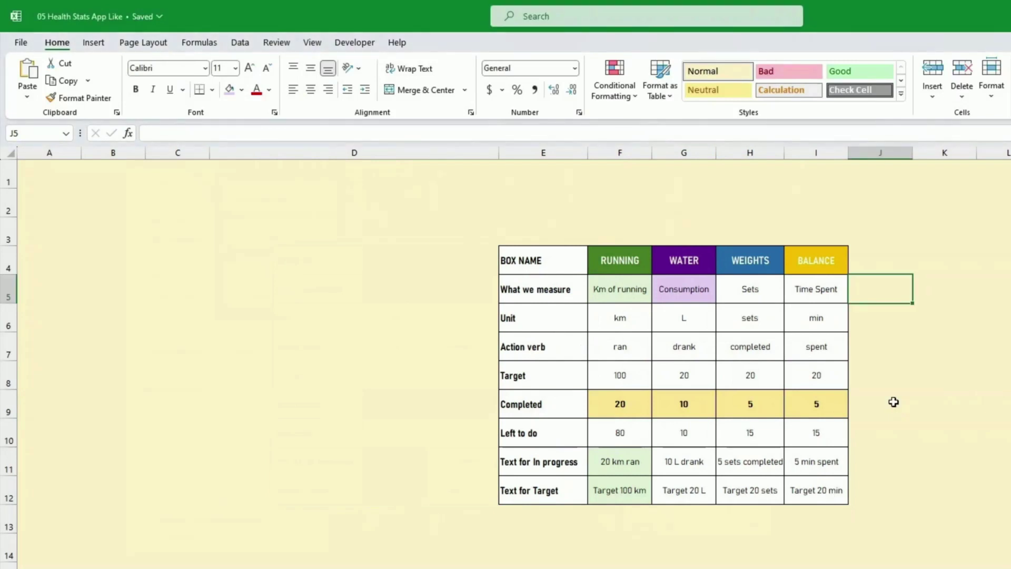
Fill the What we measure cells with the lightest theme blue for WEIGHTS (H5) and the lightest theme gold for BALANCE (I5).
left_click(735, 285)
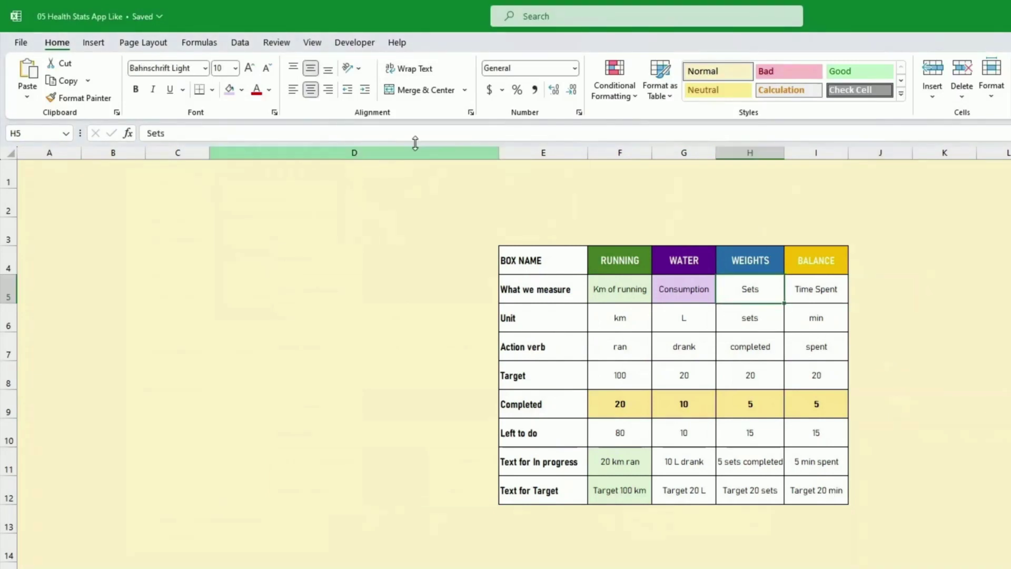
left_click(242, 94)
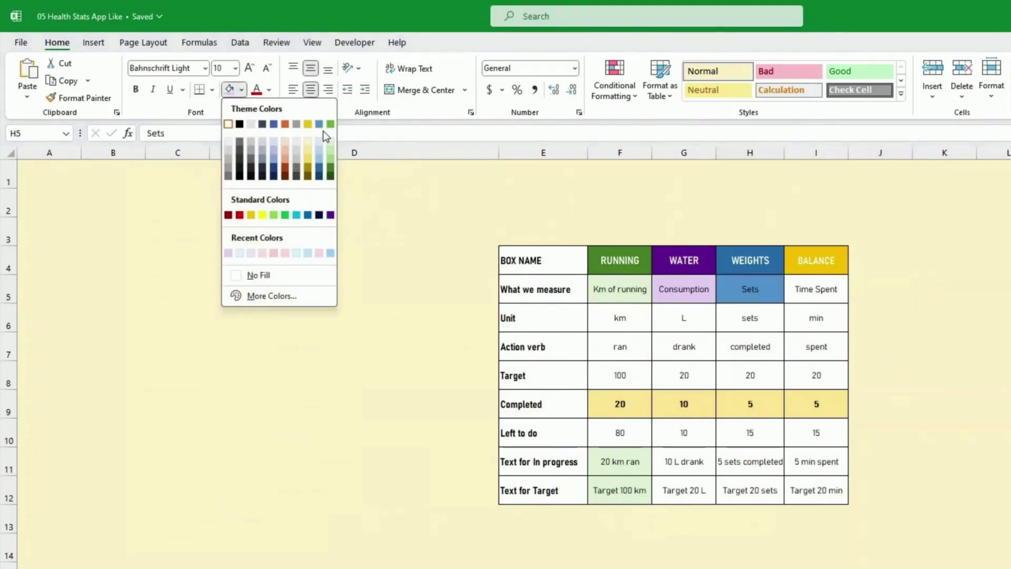
left_click(321, 141)
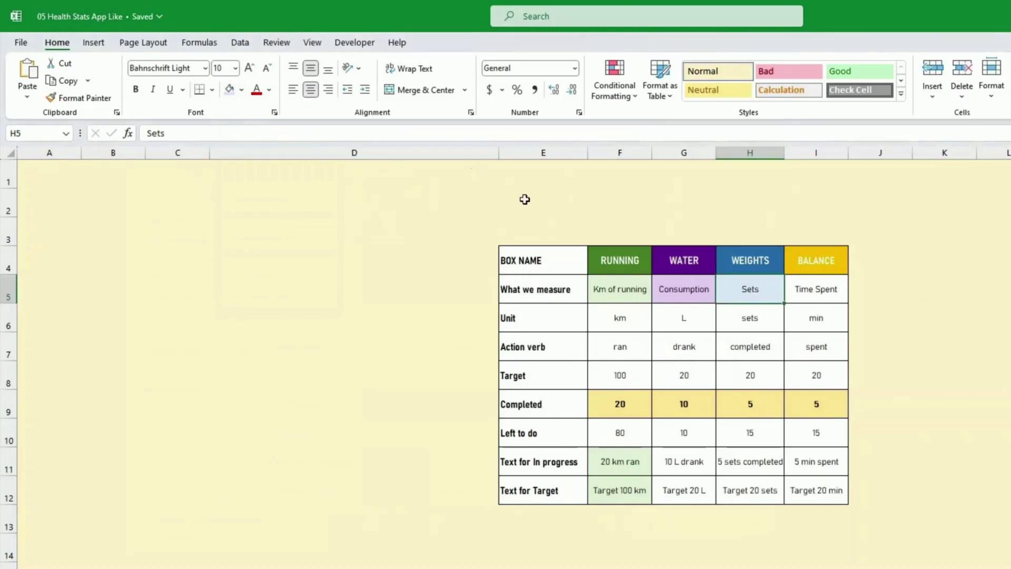
left_click(824, 289)
left_click(242, 90)
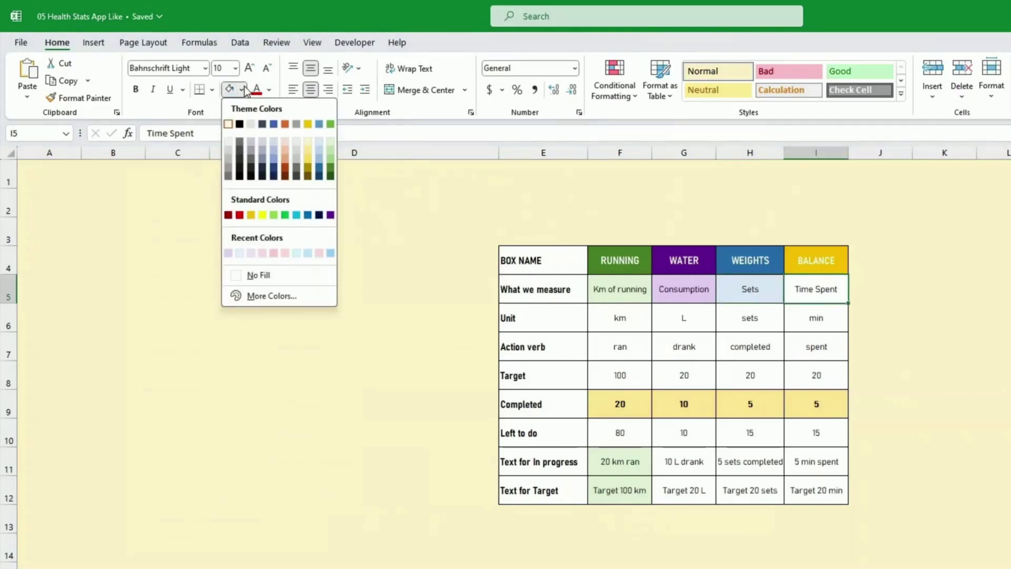
left_click(312, 140)
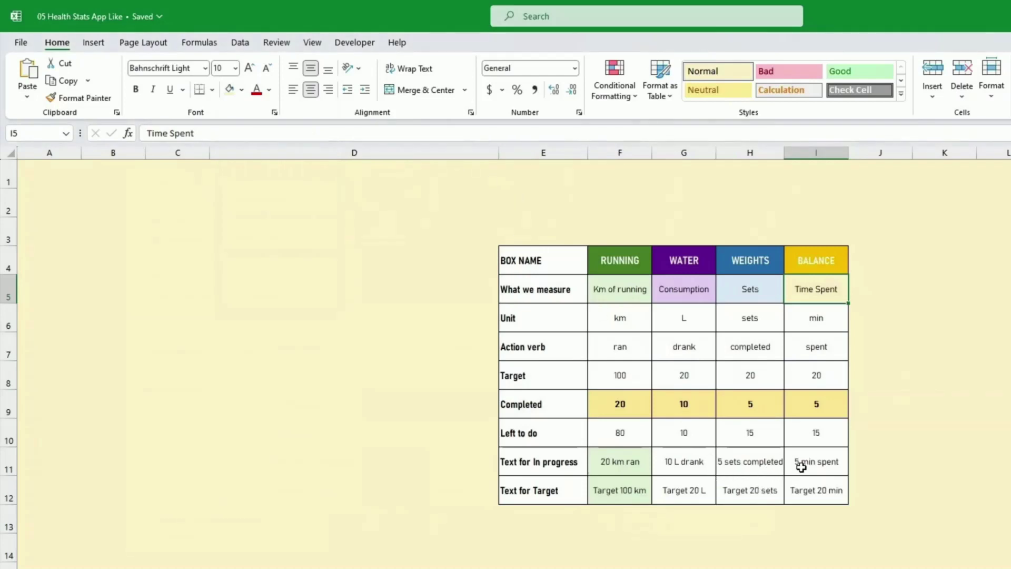
Fill the two text rows with matching light tints: gold for I11:I12, blue for H11:H12 and the recent light purple for G11:G12.
left_click_drag(795, 464, 800, 488)
left_click(230, 90)
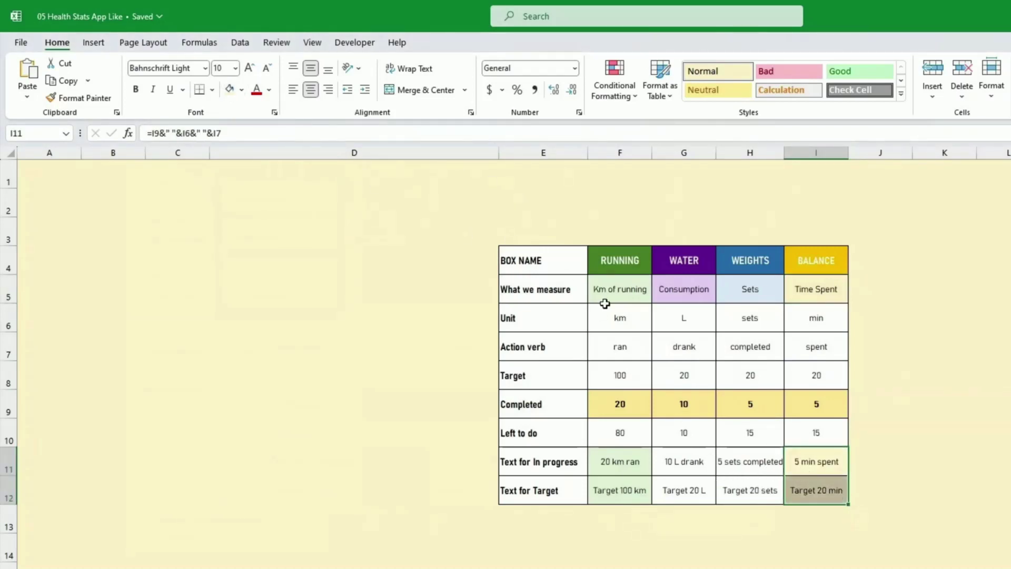
left_click(733, 470)
left_click_drag(734, 470, 737, 490)
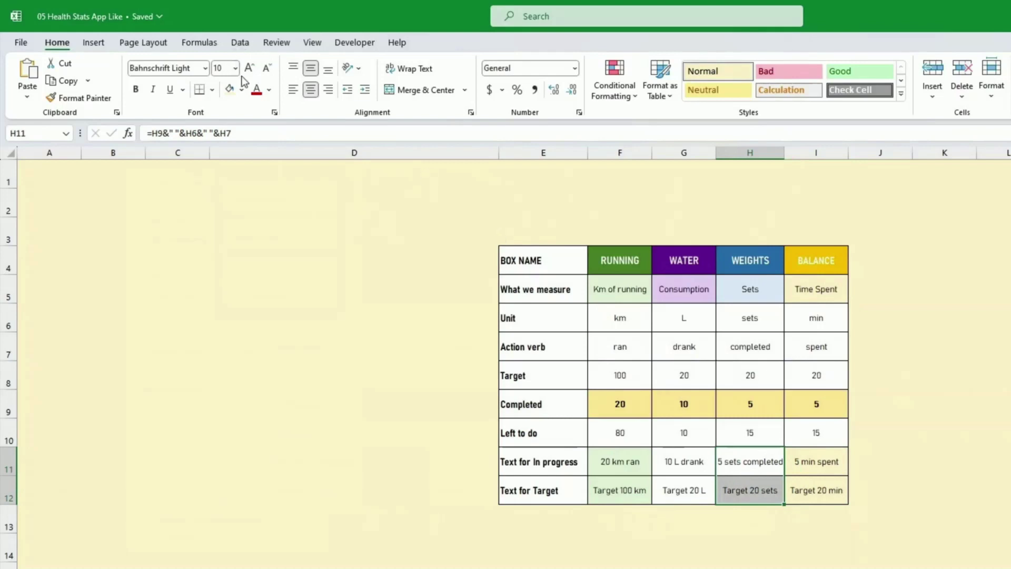
left_click(241, 89)
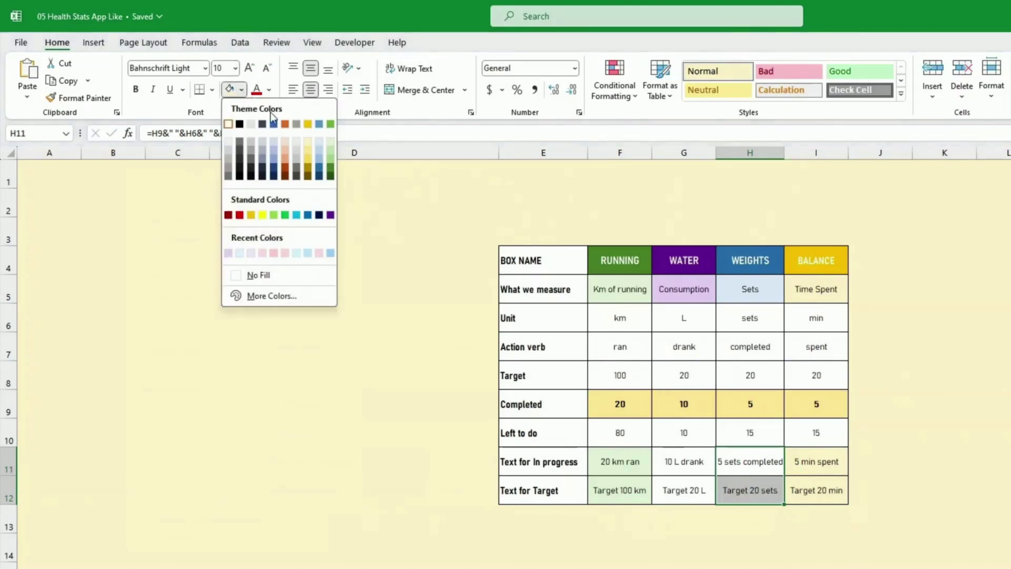
left_click(322, 145)
left_click_drag(672, 456, 661, 489)
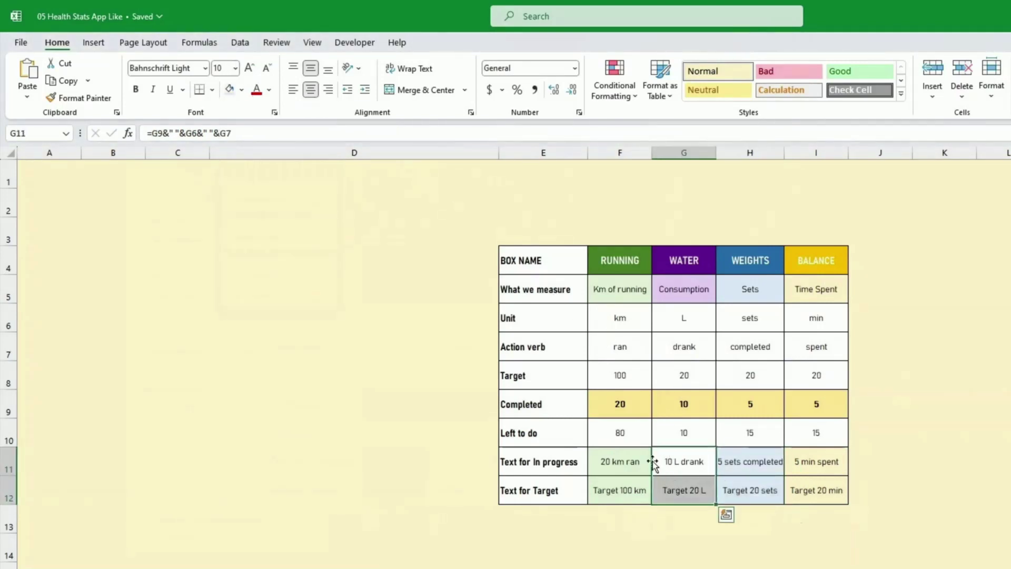
left_click(241, 89)
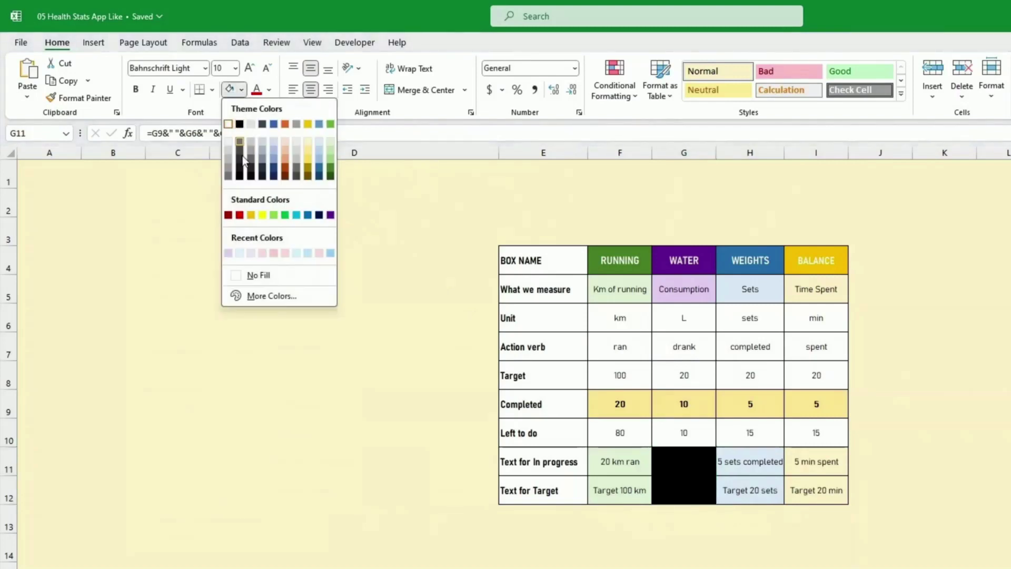
left_click(227, 255)
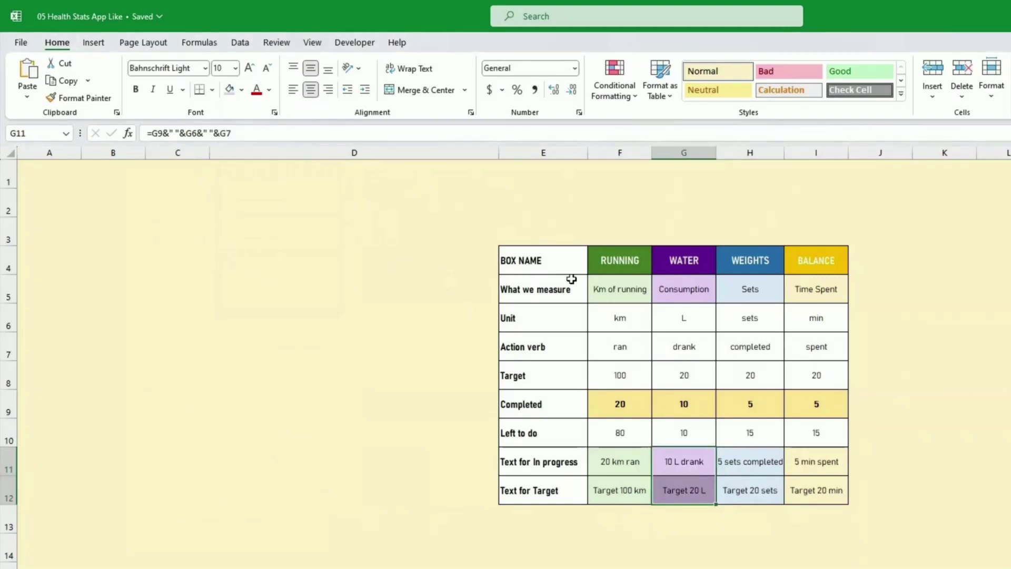
Add a "Font size" heading in J3, with 16 in J4 for the box name and 14 in J5 for What we measure.
left_click(891, 284)
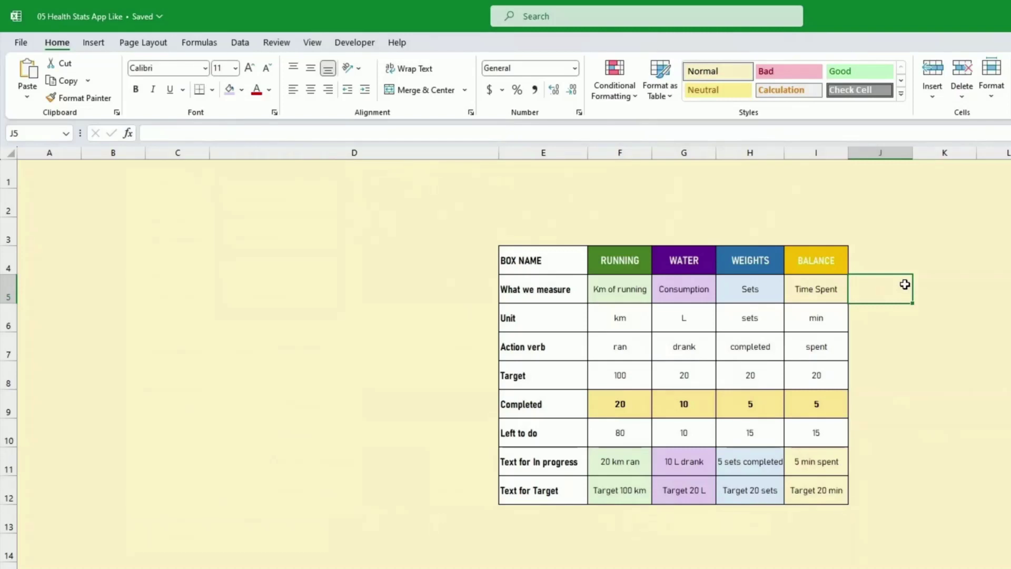
key("Up")
key("Up")
type("Font size")
key("Return")
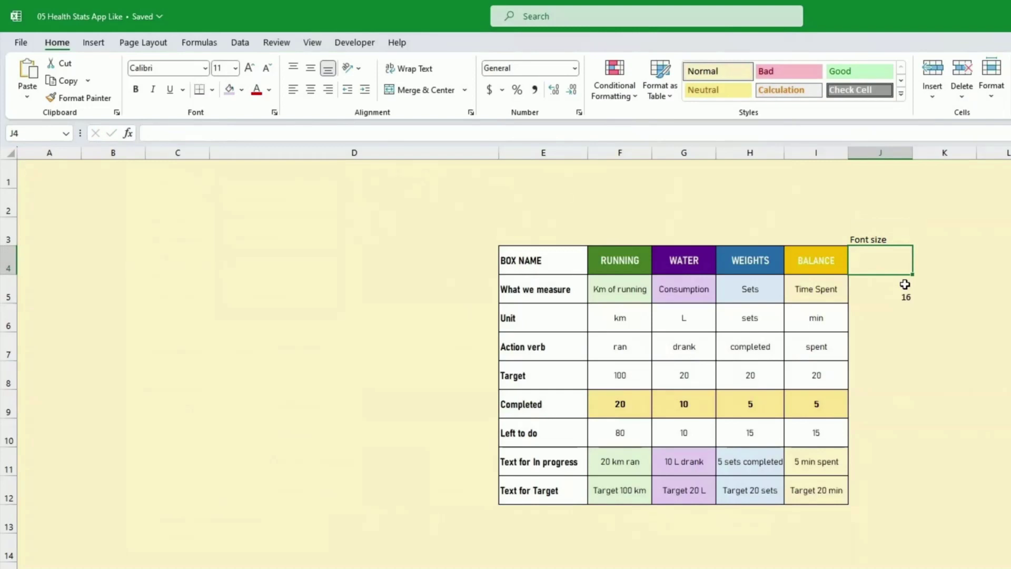
type("16")
key("Return")
type("14")
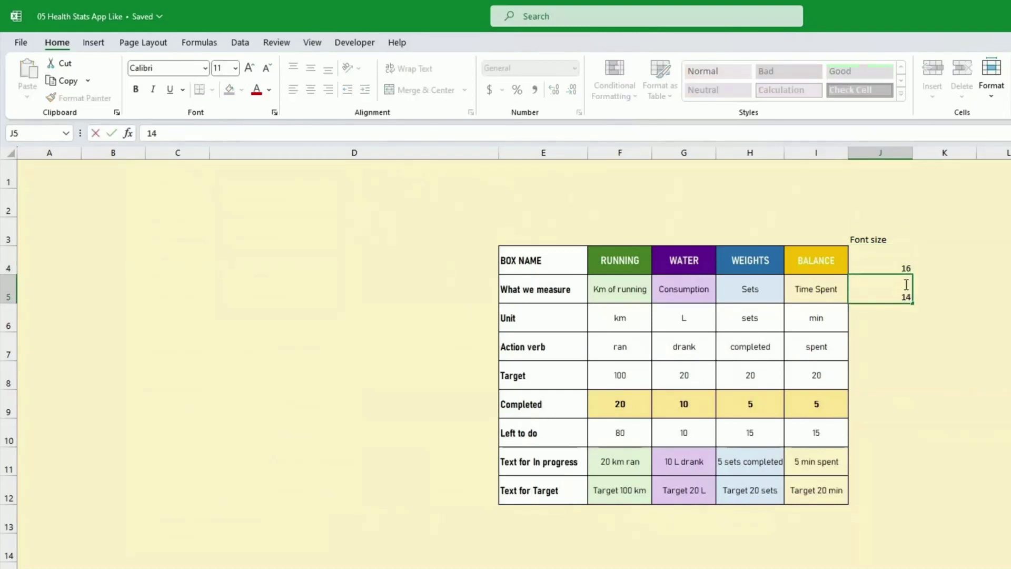
key("Return")
Enter font size 12 in J11 for the in-progress text and 14 in J12 for the target text.
key("Return")
key("Return")
key("Return")
key("Return")
key("Return")
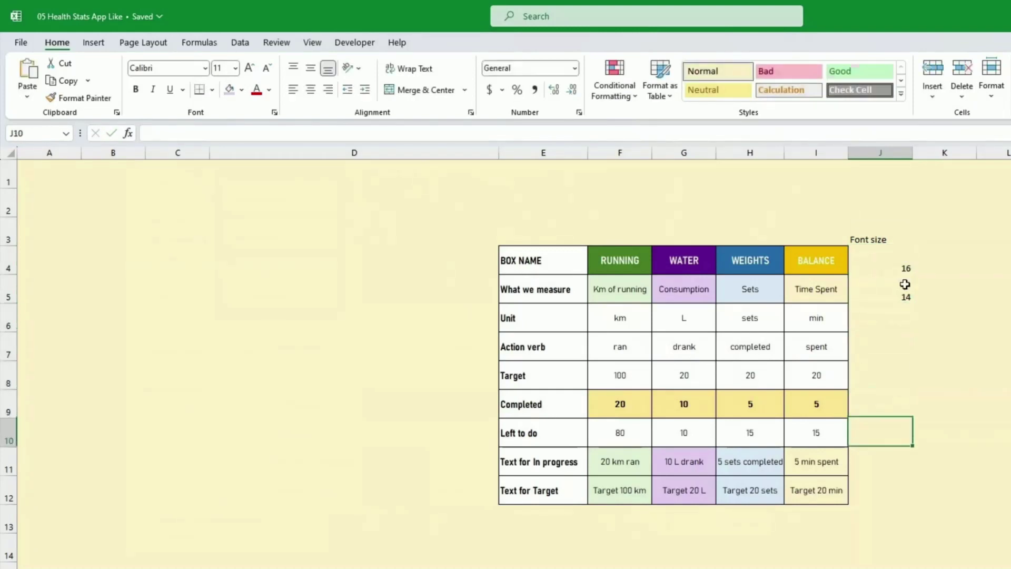
type("12")
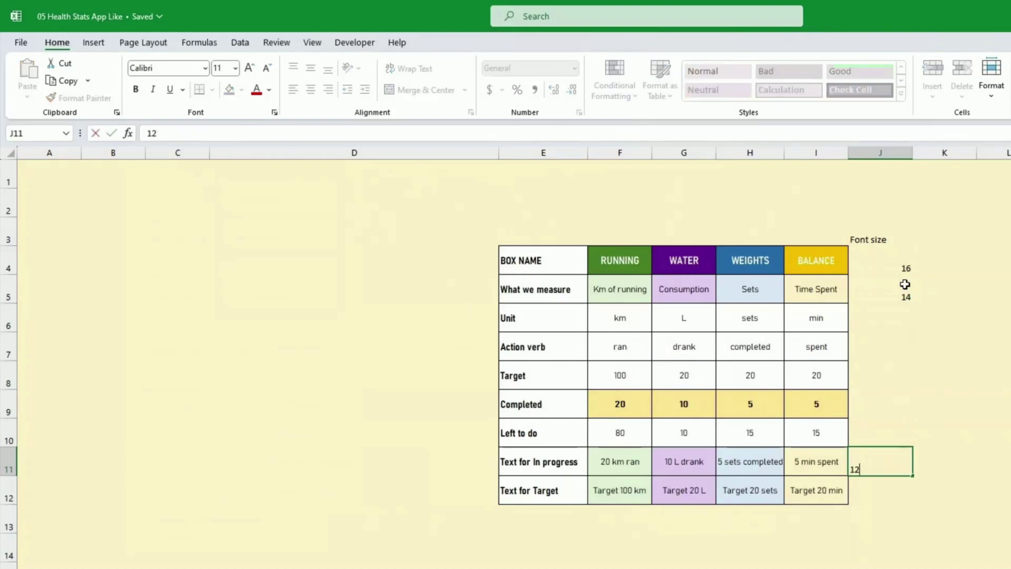
key("Return")
type("14")
key("Return")
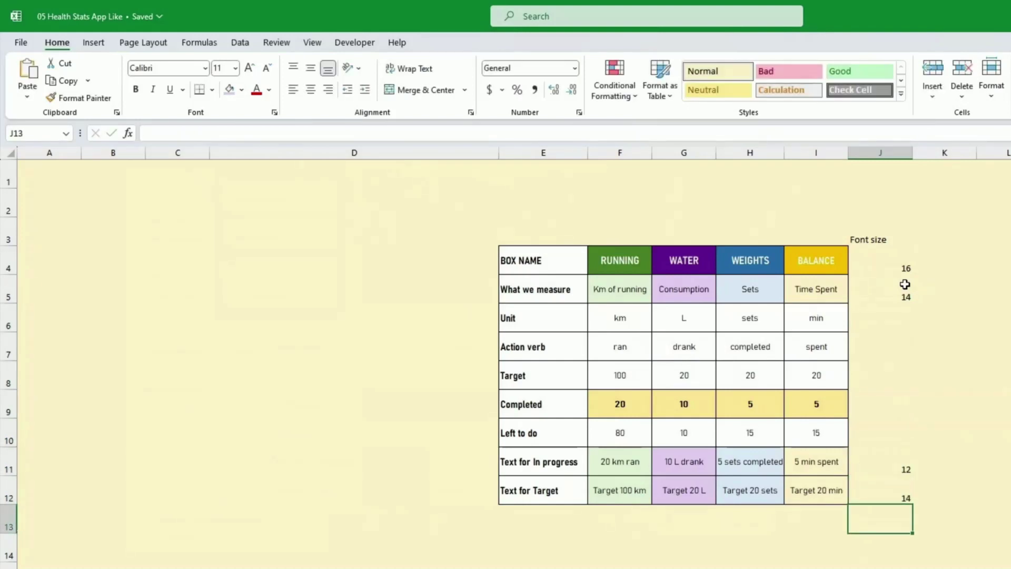
Apply all borders to the font size cells J4:J12 and centre their contents horizontally and vertically.
left_click_drag(896, 256, 895, 495)
left_click(212, 90)
left_click(251, 220)
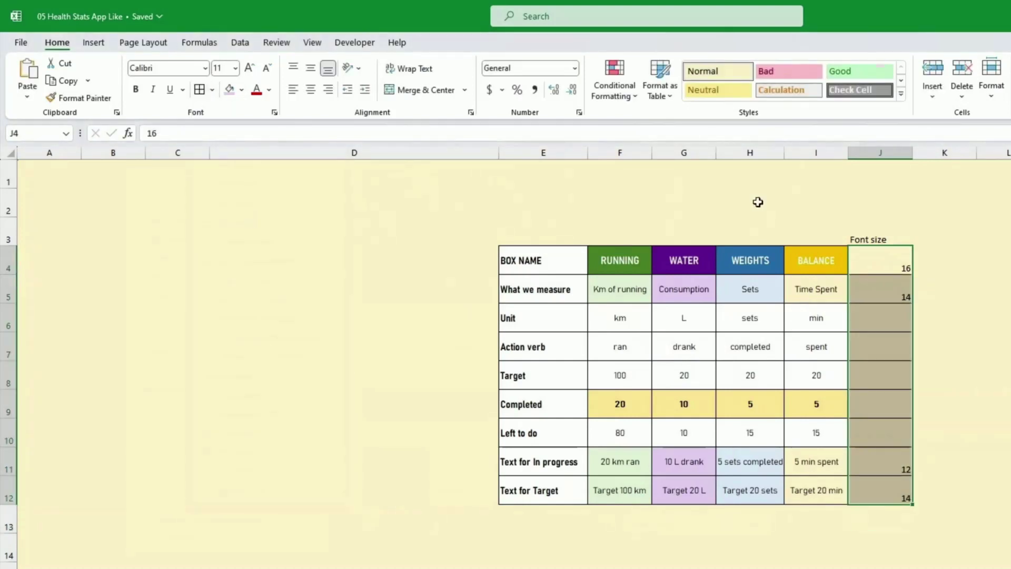
left_click(309, 89)
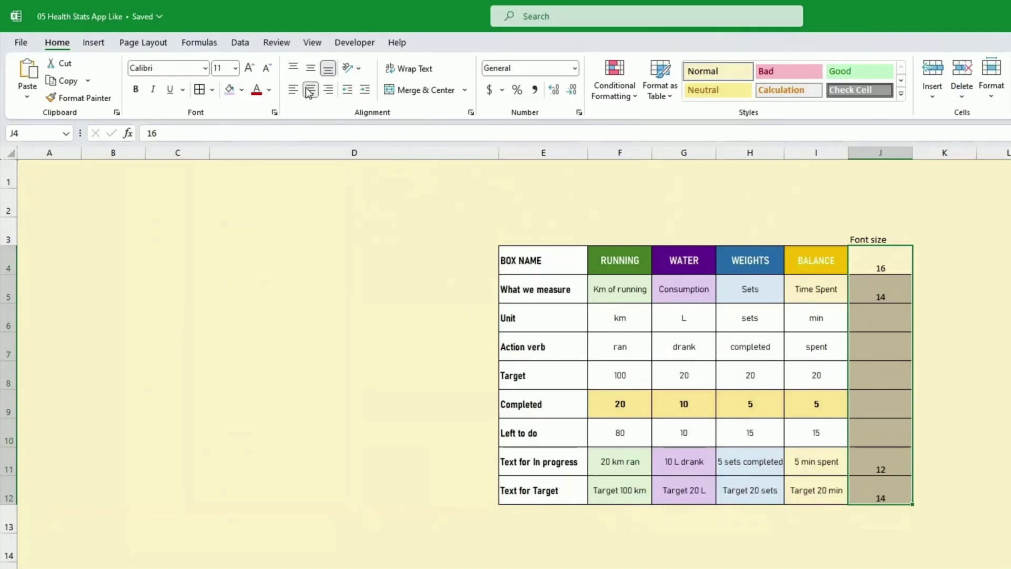
left_click(315, 70)
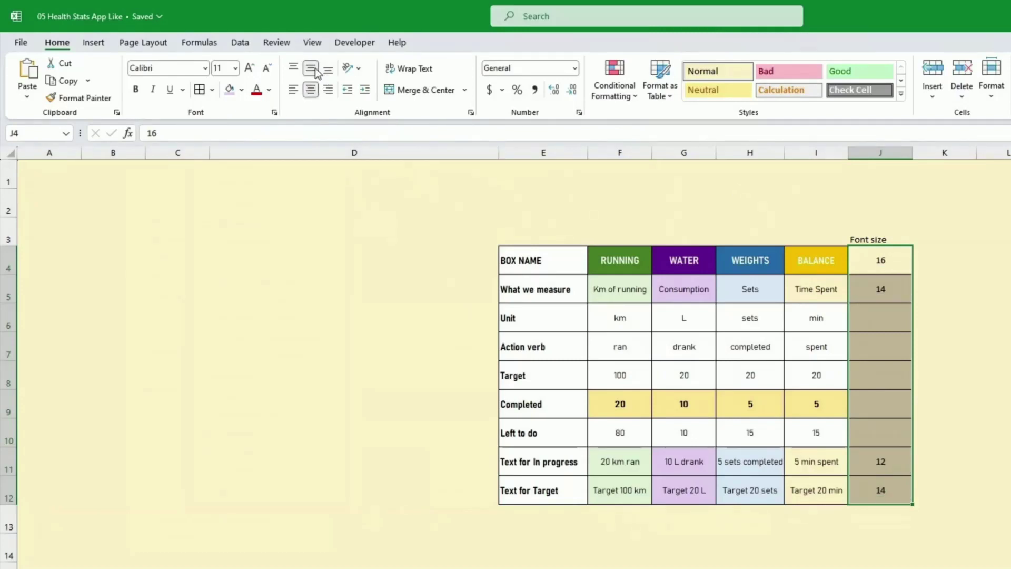
left_click(892, 241)
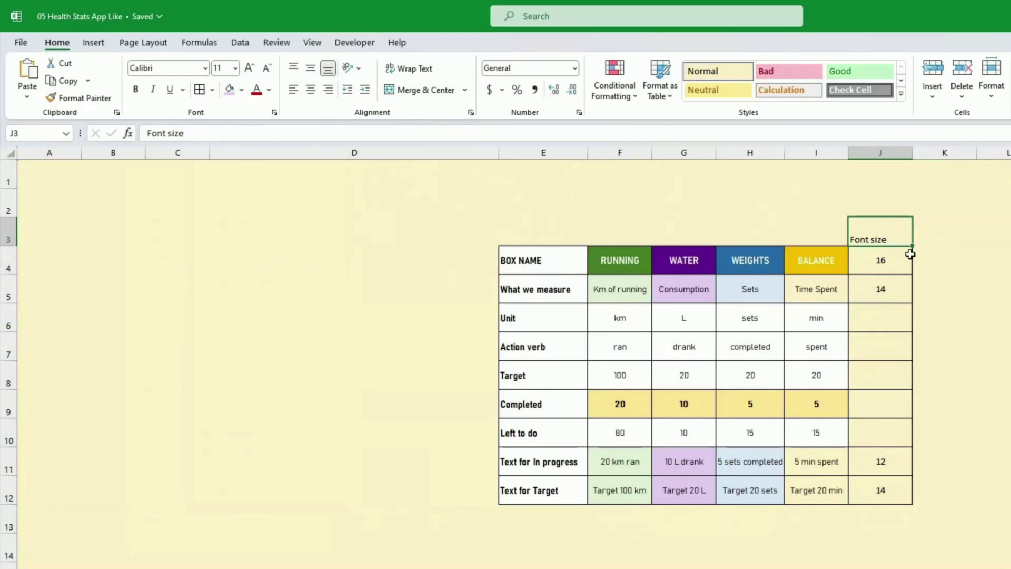
left_click(613, 230)
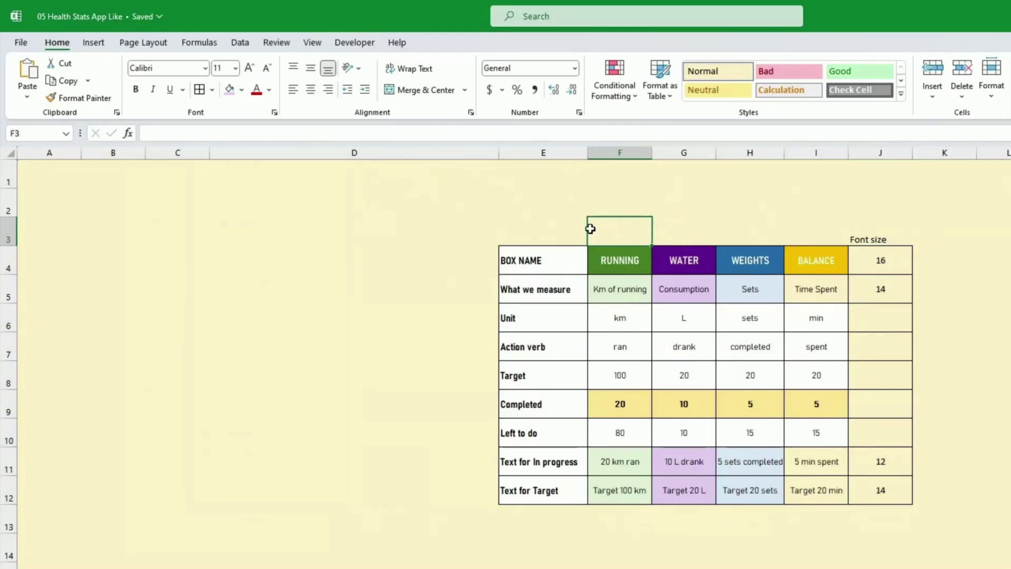
Draw a rounded rectangle card on the empty area beside the table, from column B to D across rows 3 to 8.
left_click(95, 44)
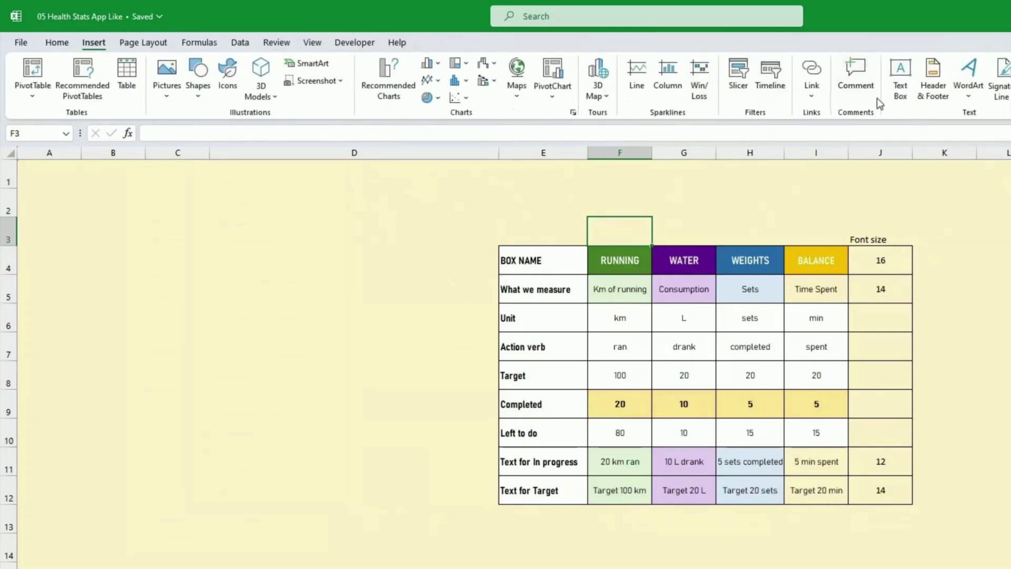
left_click(897, 76)
left_click(199, 92)
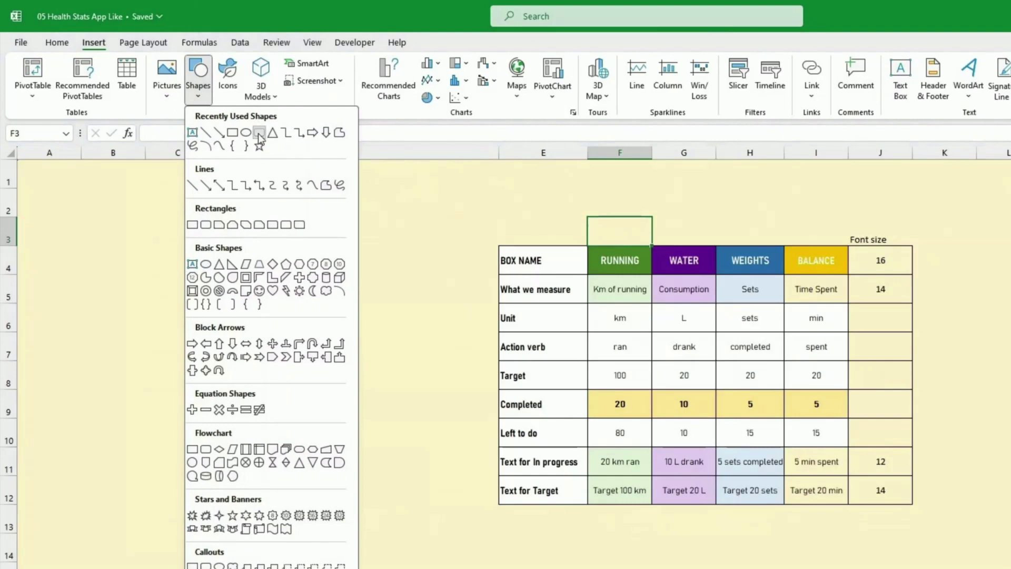
left_click(259, 132)
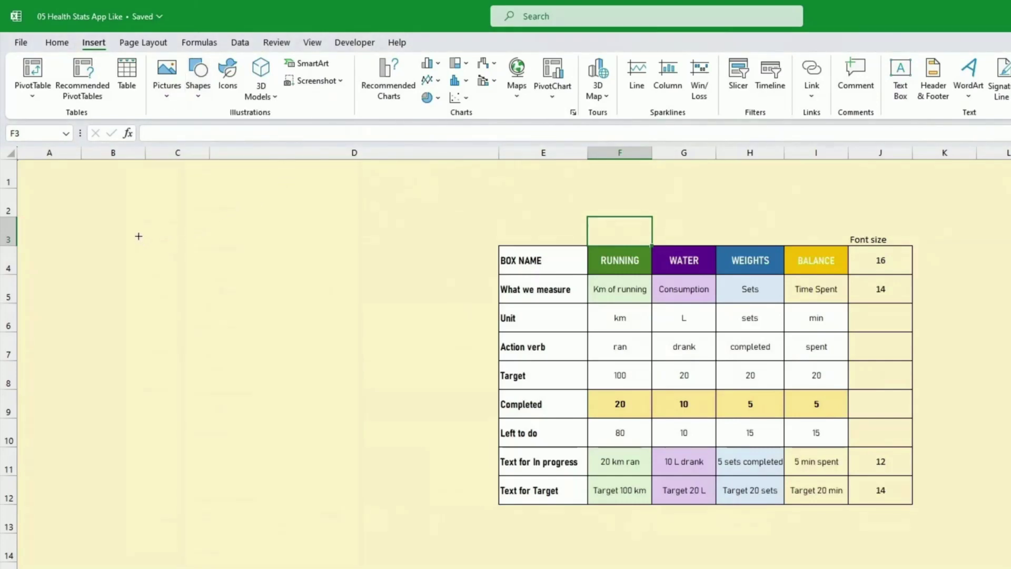
left_click_drag(138, 231, 248, 368)
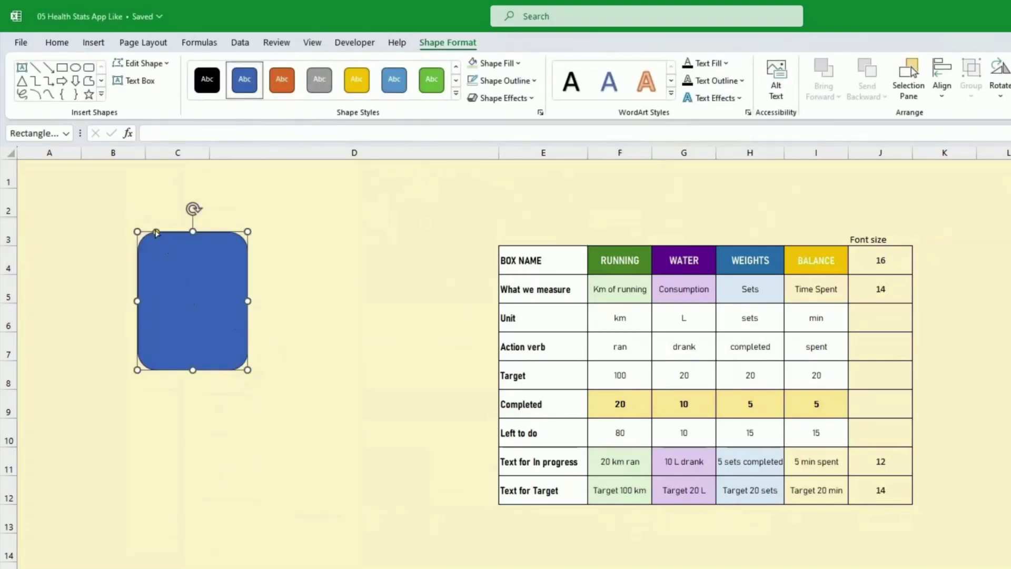
Slightly reduce the corner rounding of the blue rounded rectangle and keep the shape selected.
left_click_drag(156, 232, 152, 233)
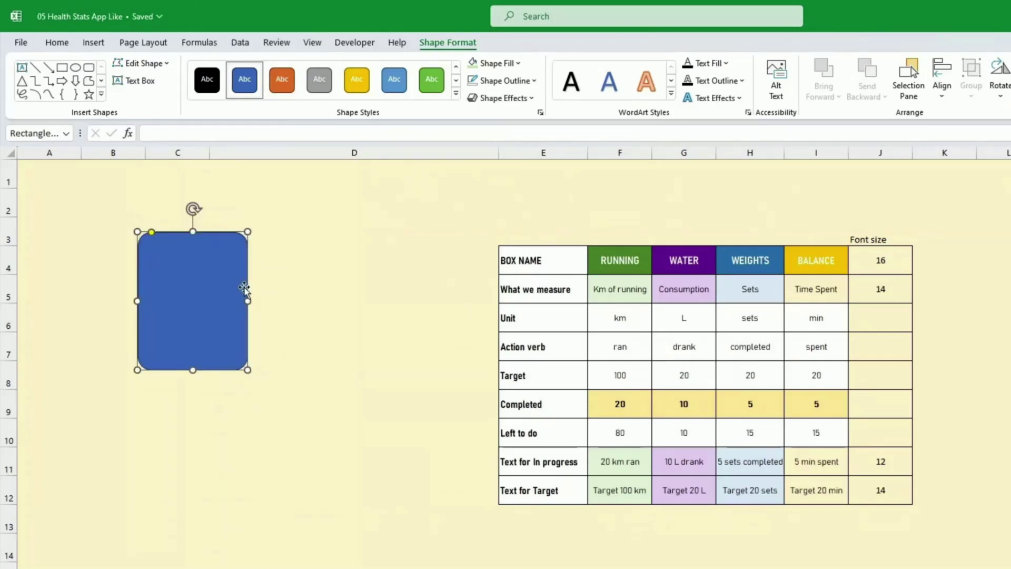
left_click(326, 347)
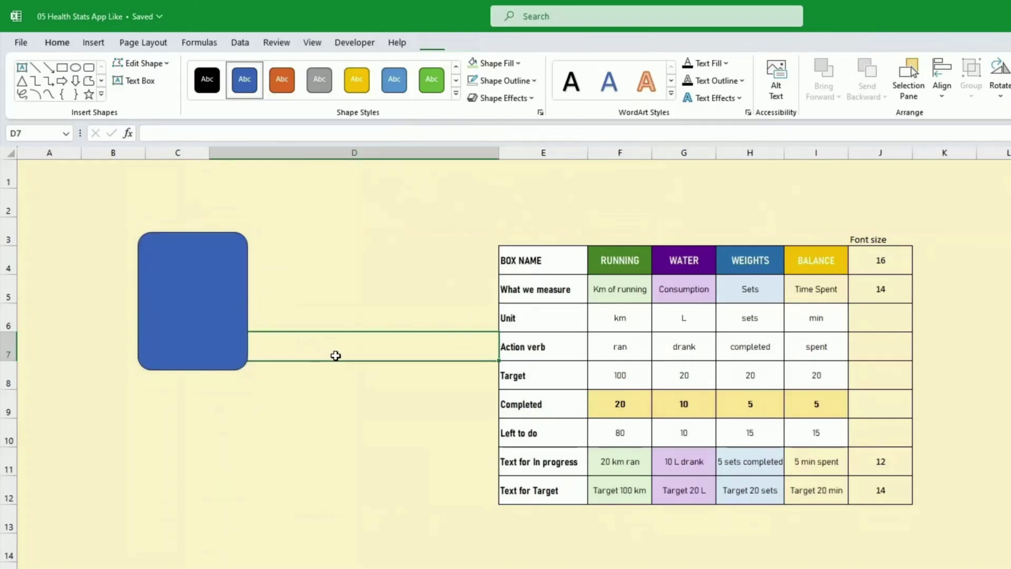
left_click(236, 367)
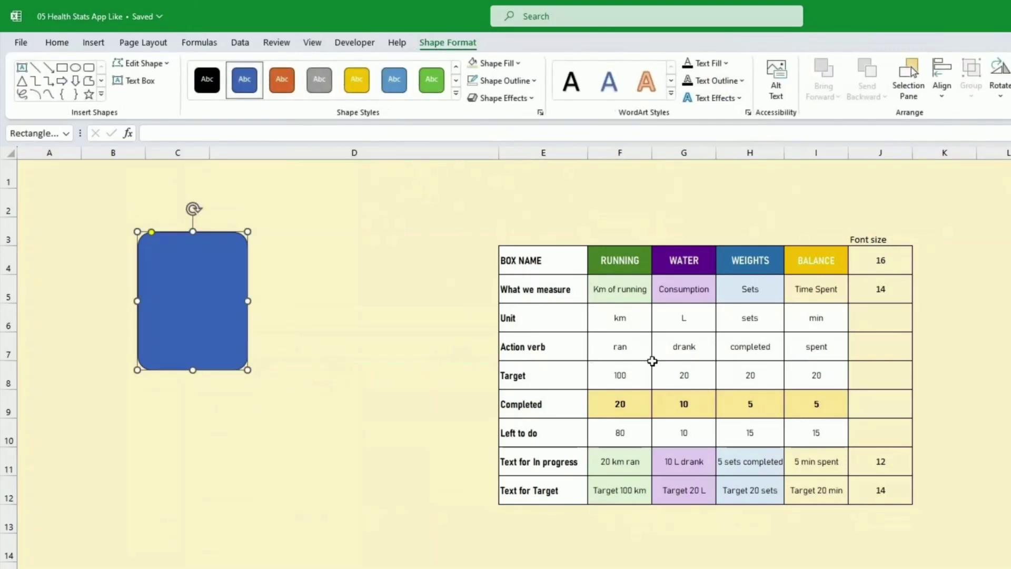
Fill the rounded rectangle card with light green to match the RUNNING column and remove its outline.
left_click(620, 262)
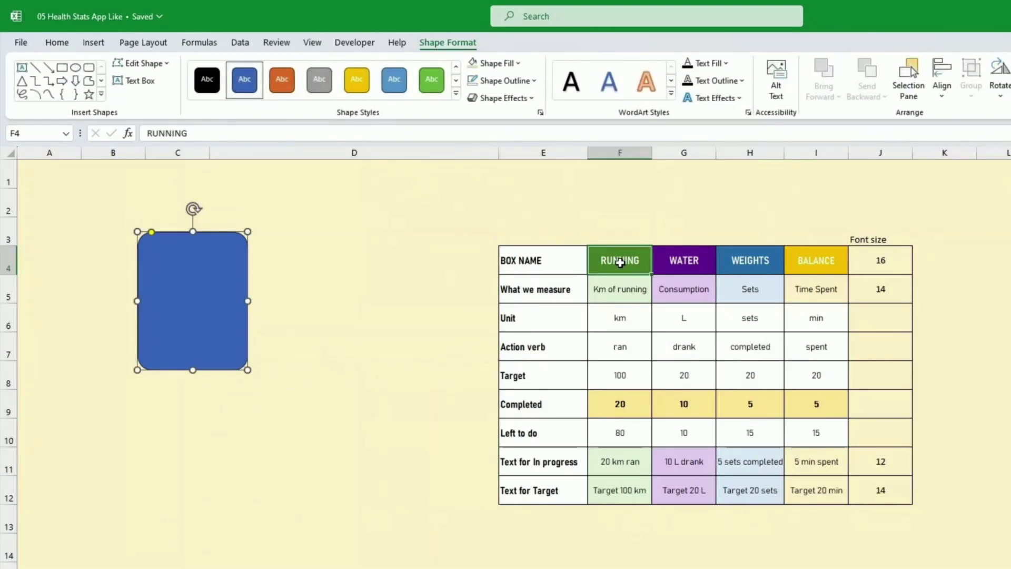
left_click(232, 364)
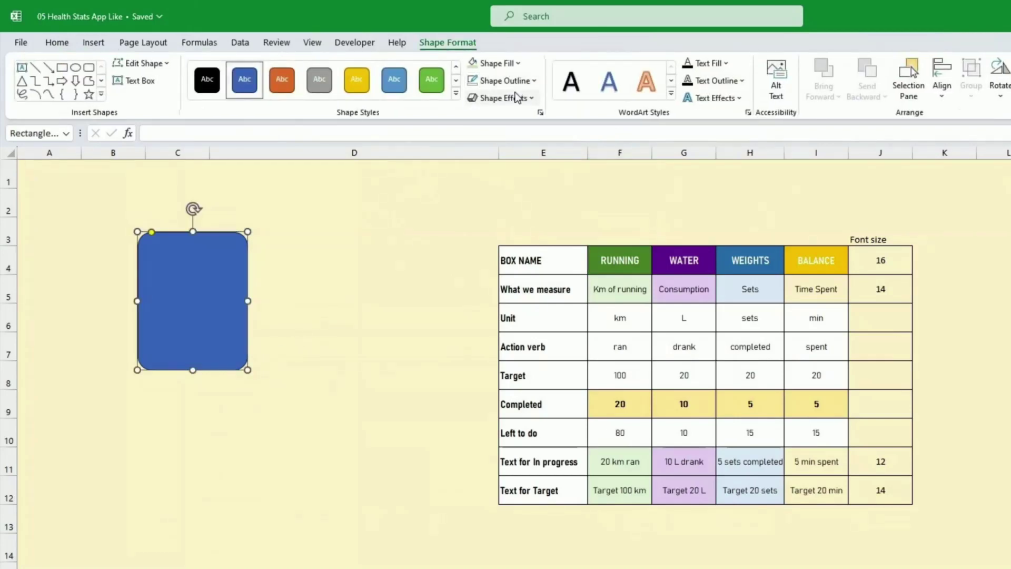
left_click(519, 63)
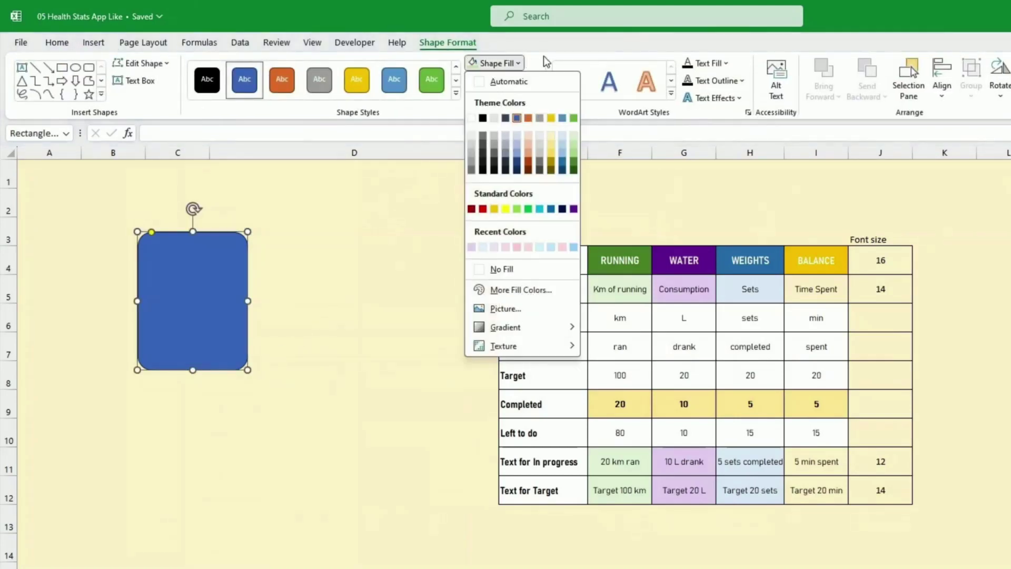
left_click(573, 143)
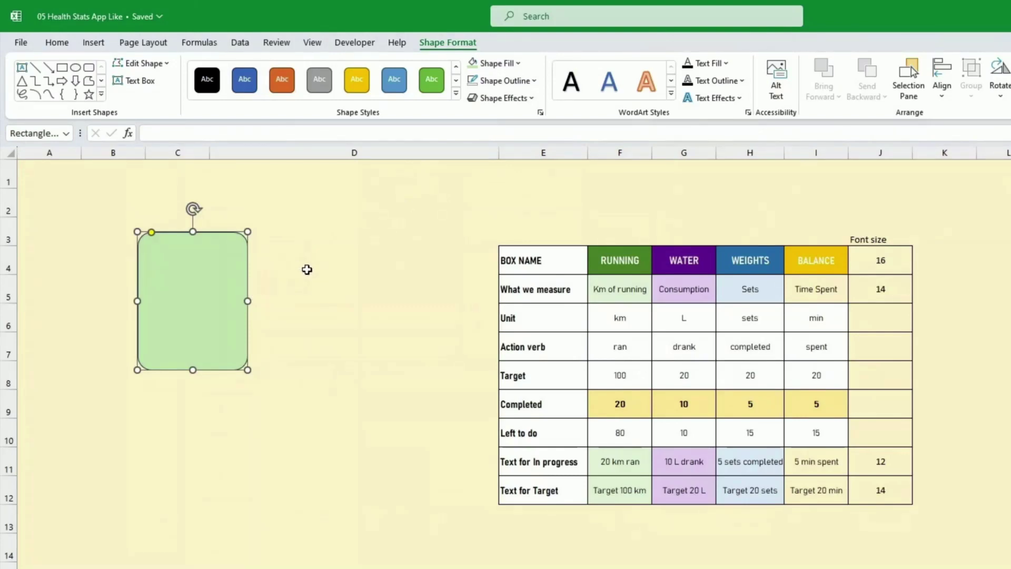
left_click(307, 269)
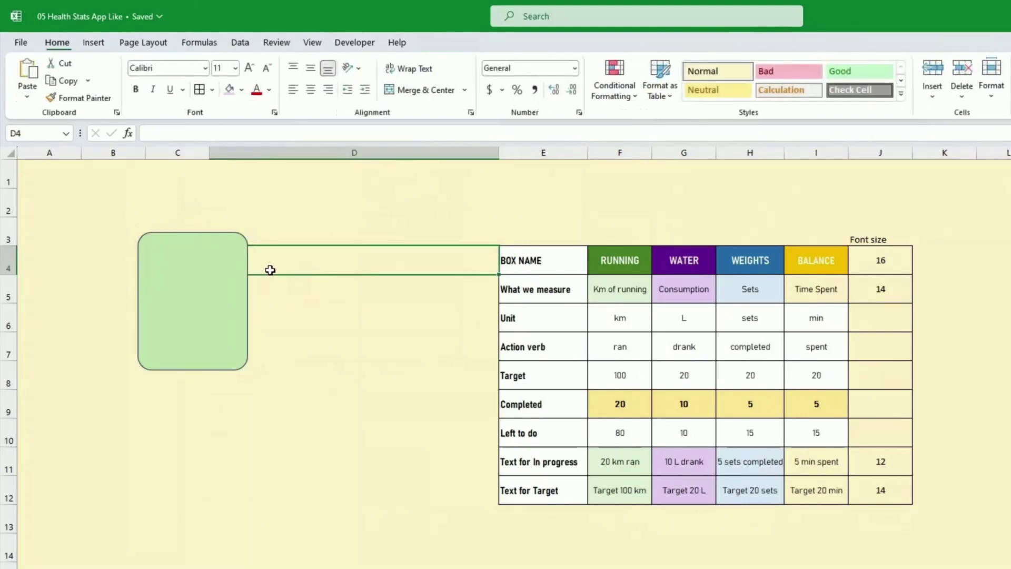
left_click(248, 308)
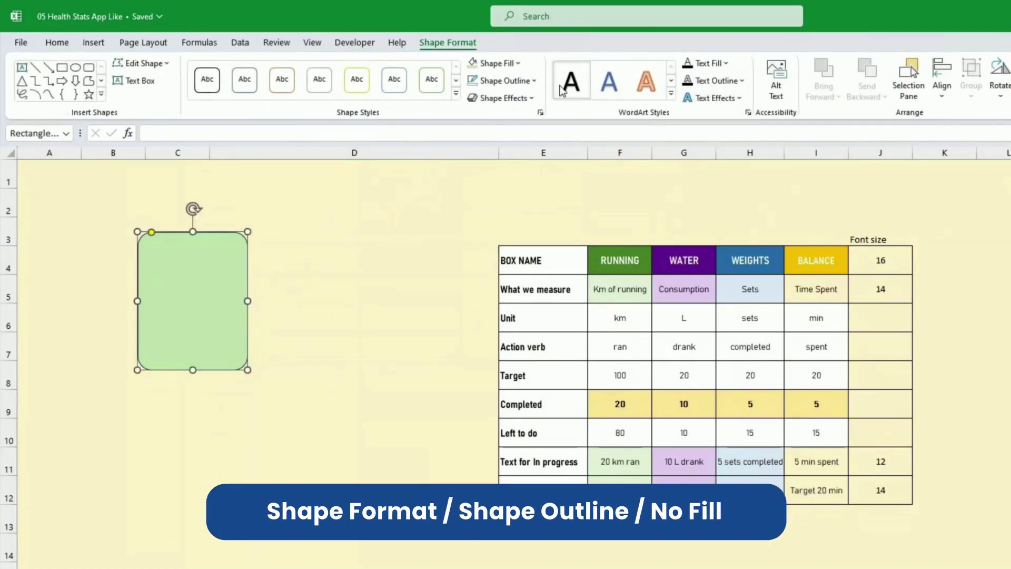
left_click(530, 81)
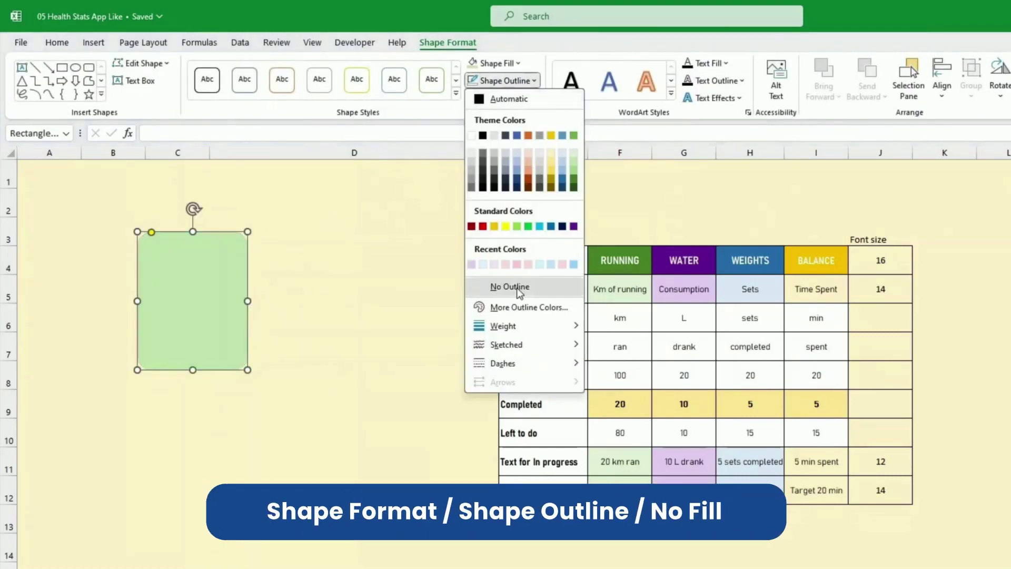
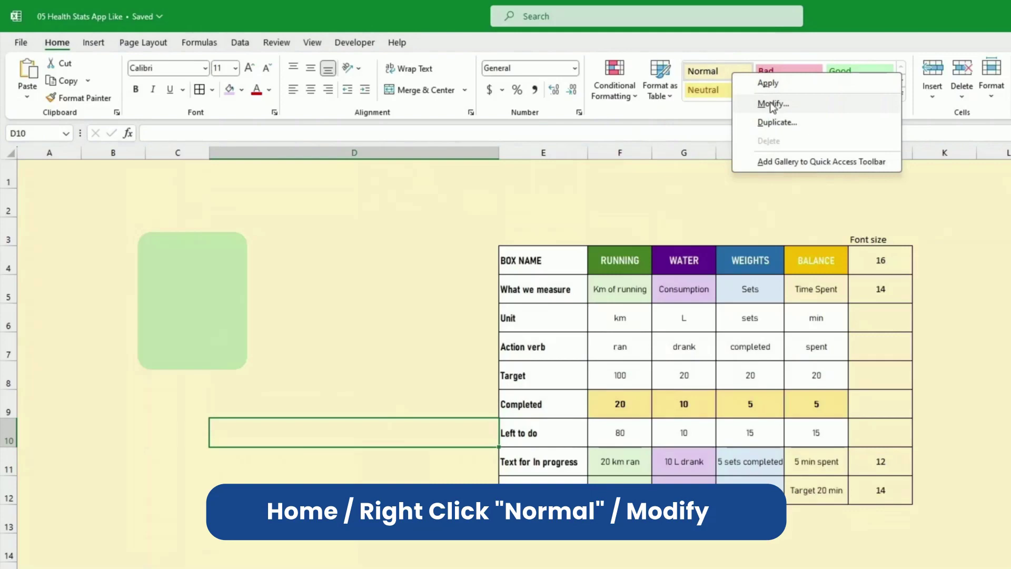
Examine the background fill colour set in the Normal cell style.
left_click(772, 104)
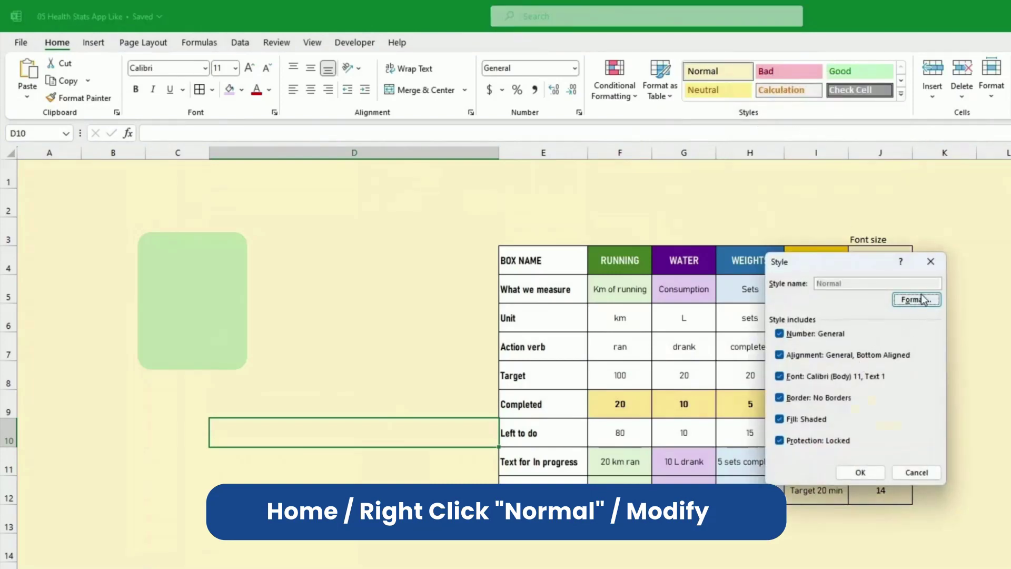
left_click(920, 299)
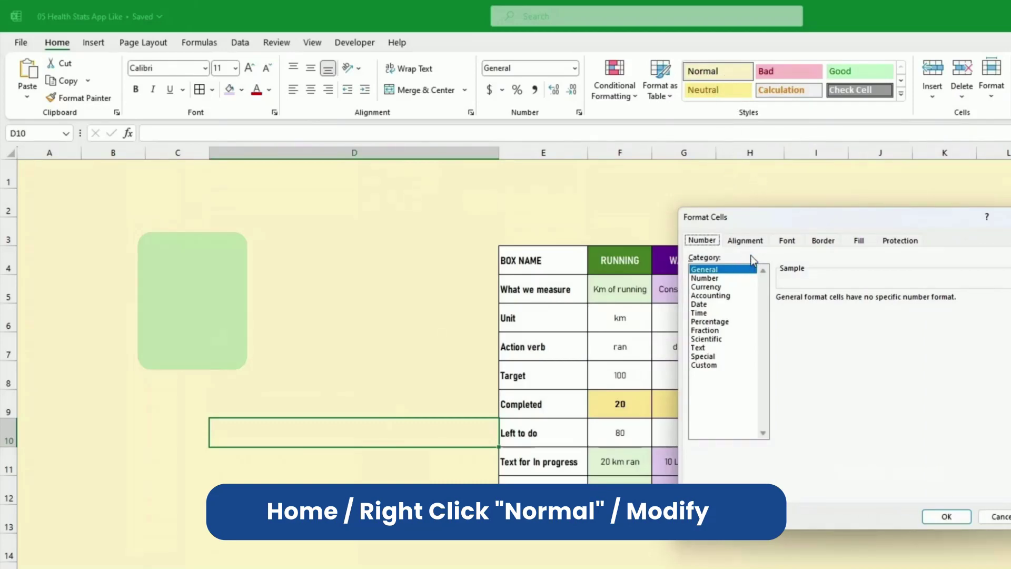
left_click(863, 240)
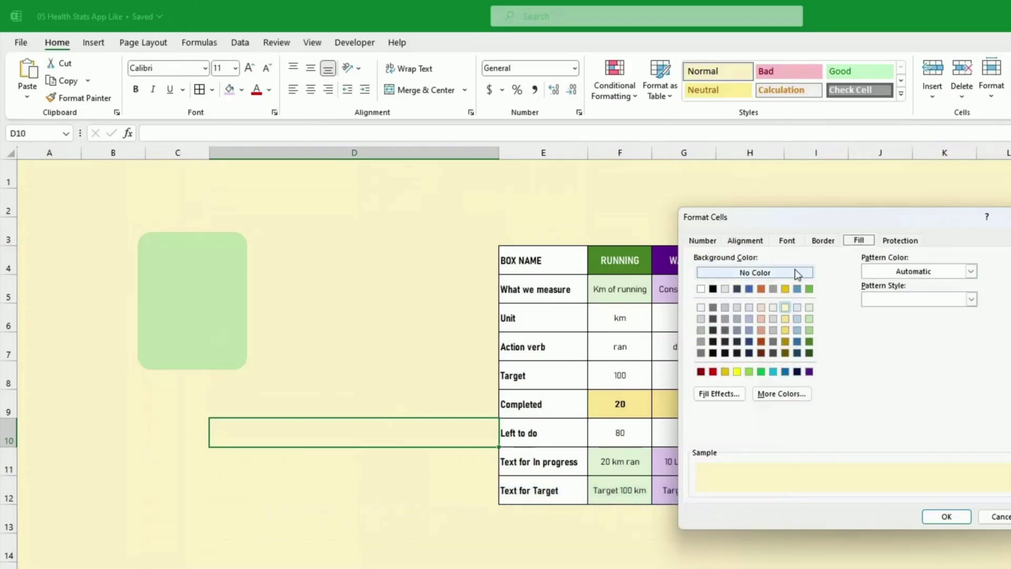
left_click(946, 517)
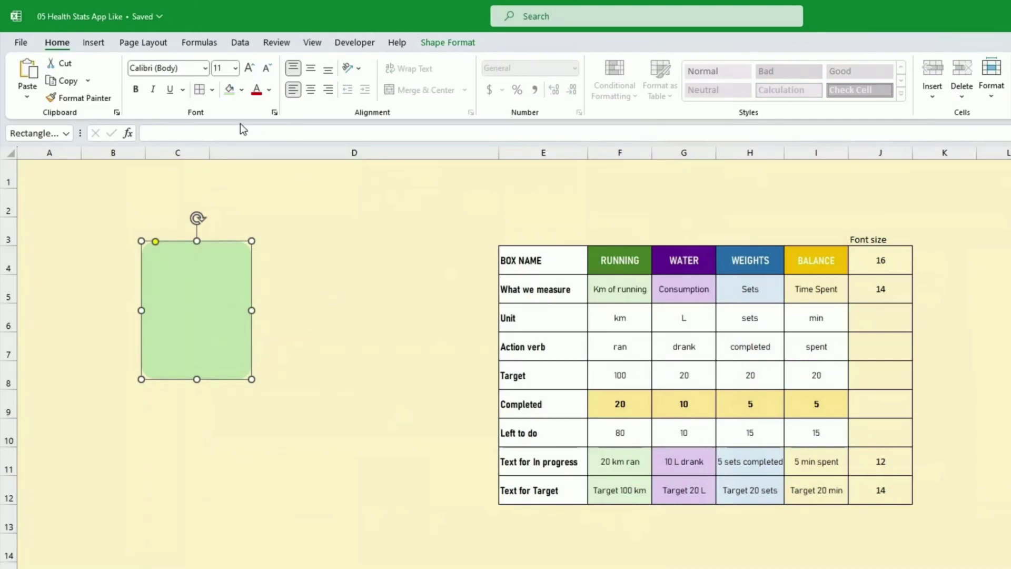
Link the green card's text to the RUNNING box name with the formula =$F$4.
left_click(188, 134)
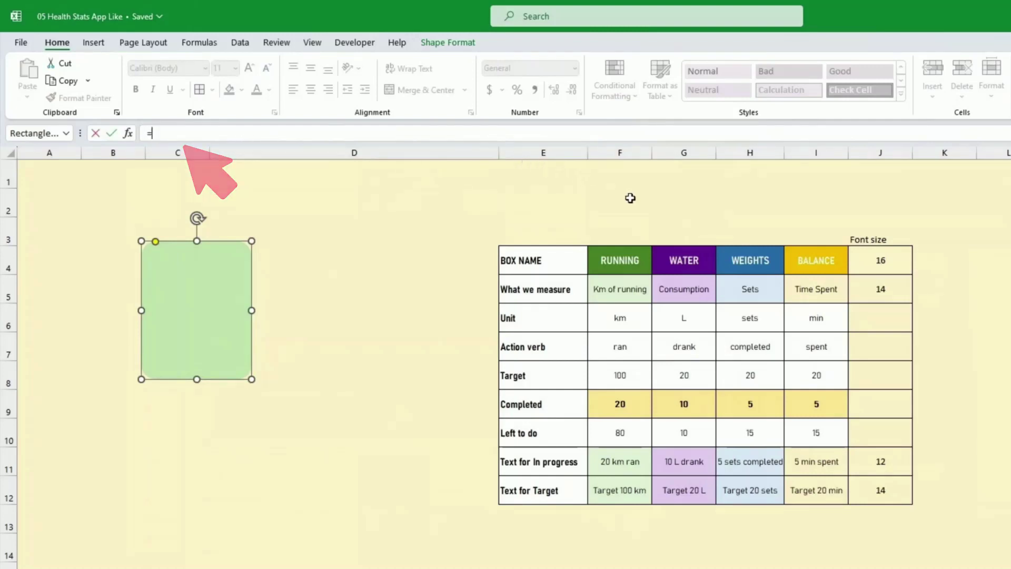
left_click(622, 269)
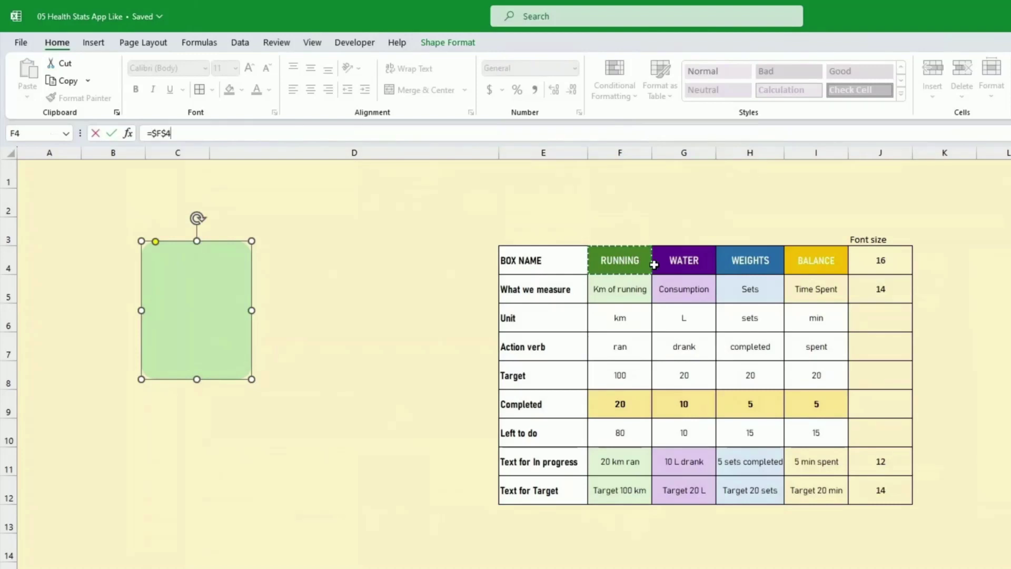
key("Return")
left_click(354, 277)
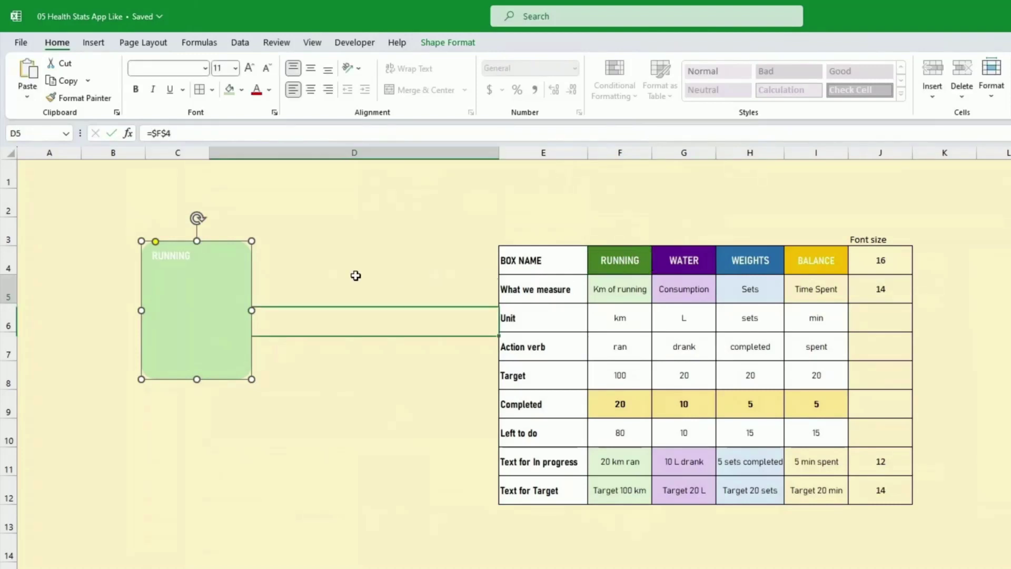
Copy the card's font name, Bahnschrift SemiBold SemiConden, into cell K4 beside the box name font size.
left_click(248, 324)
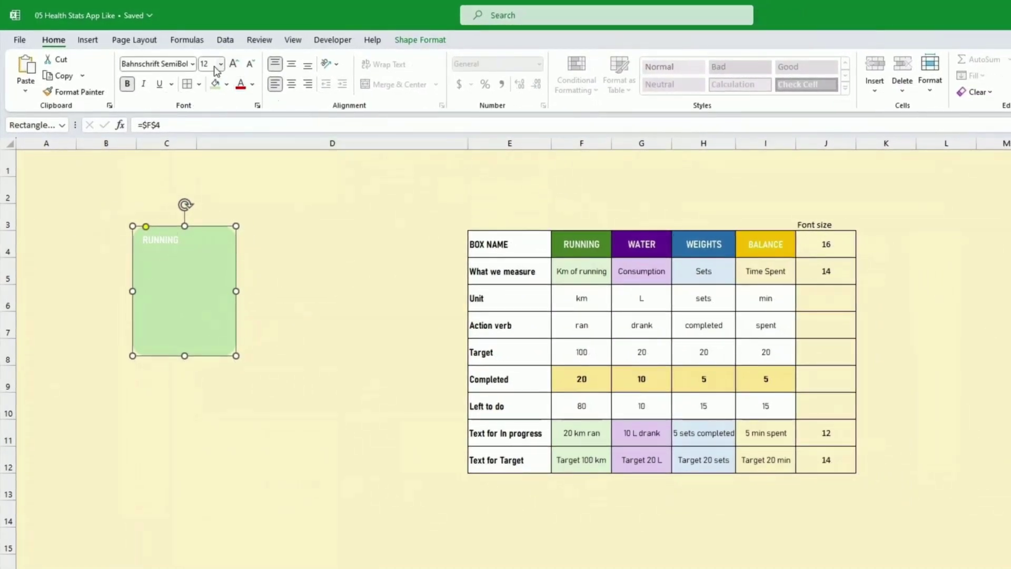
left_click(167, 63)
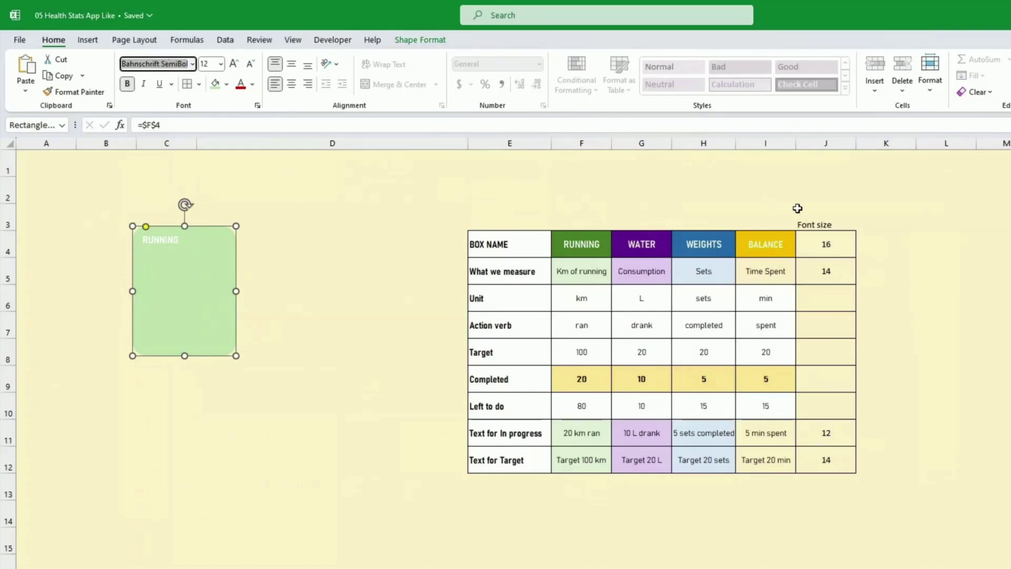
left_click(920, 254)
left_click(896, 241)
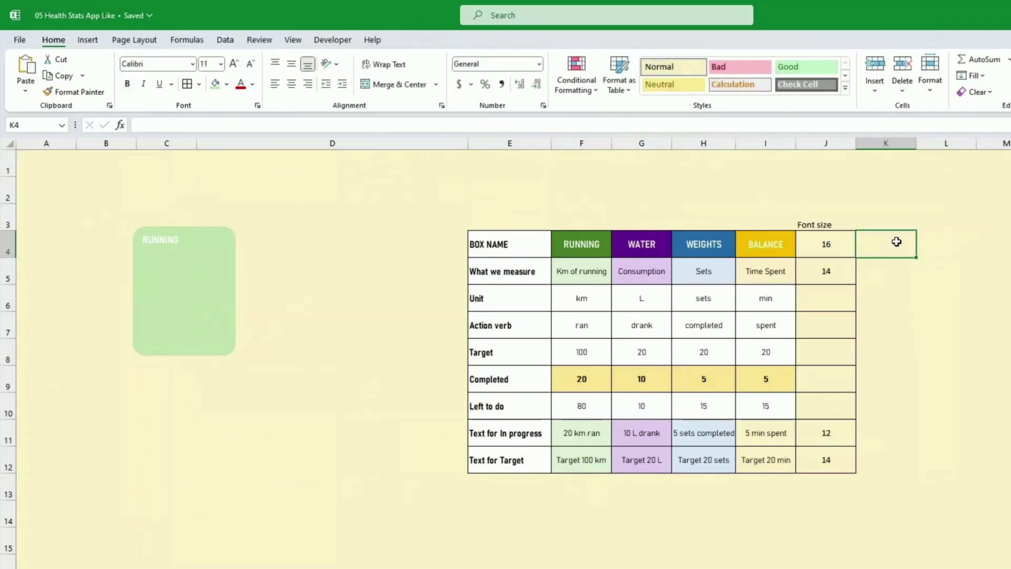
key("ctrl+v")
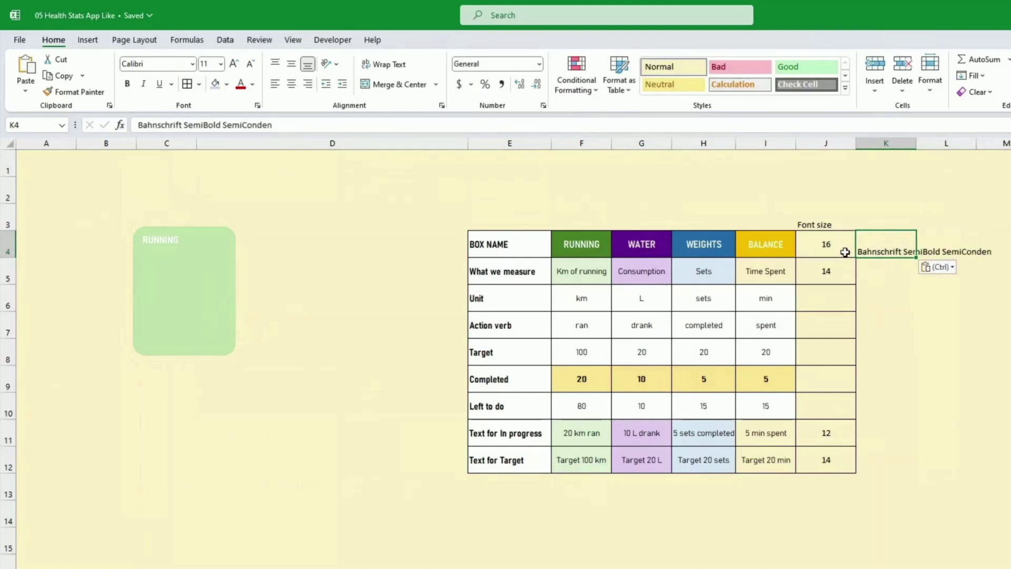
Set the card's RUNNING title to font size 16 and centre it horizontally.
left_click(238, 282)
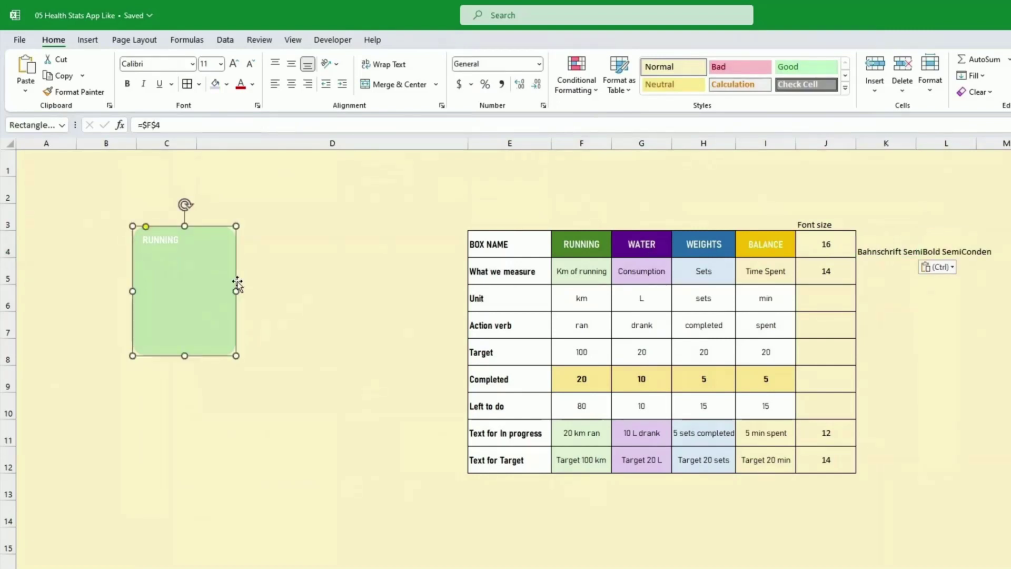
left_click(235, 65)
left_click(236, 64)
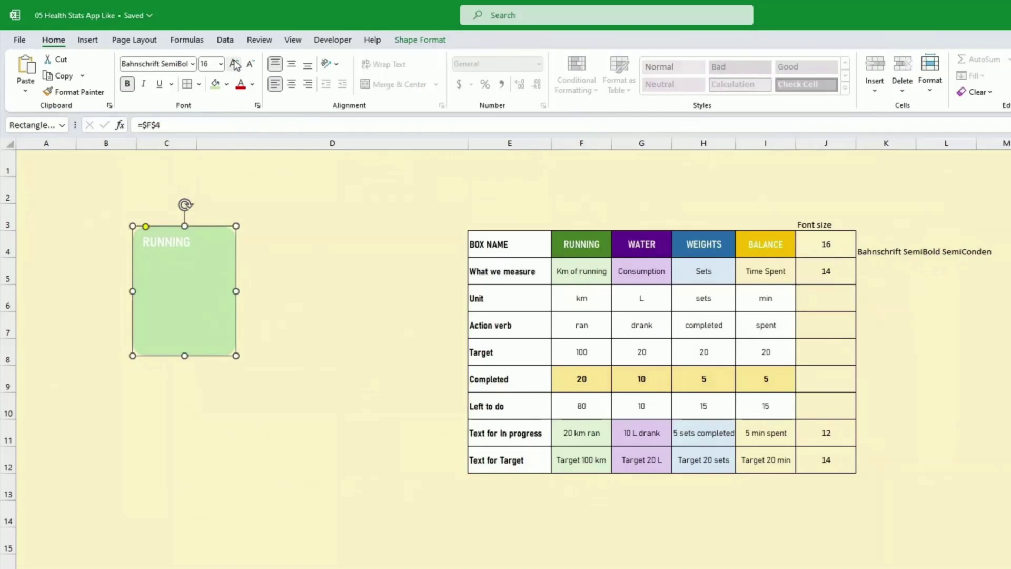
left_click(291, 85)
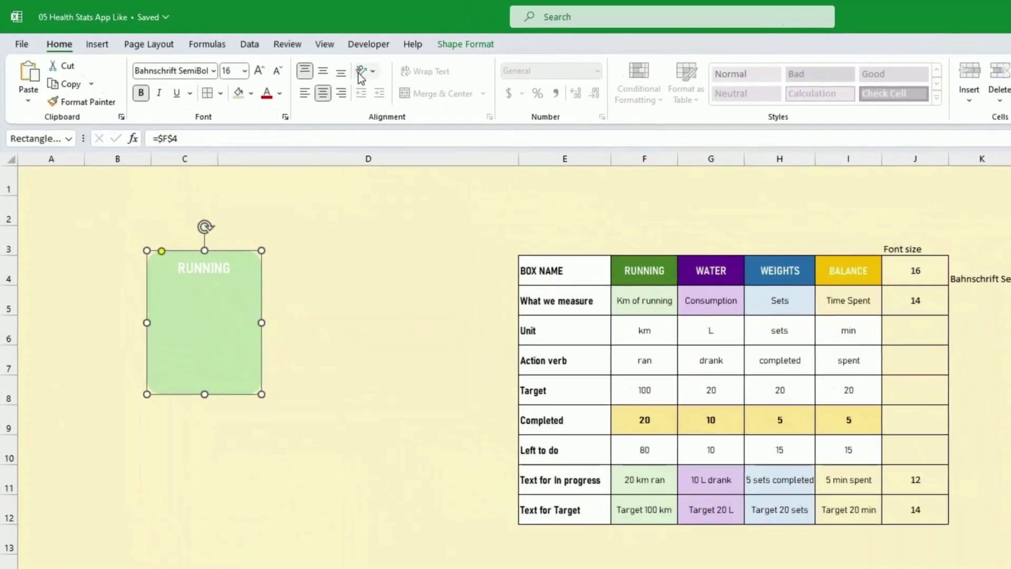
Colour the RUNNING title dark green and move the card slightly to the left and down.
left_click(283, 95)
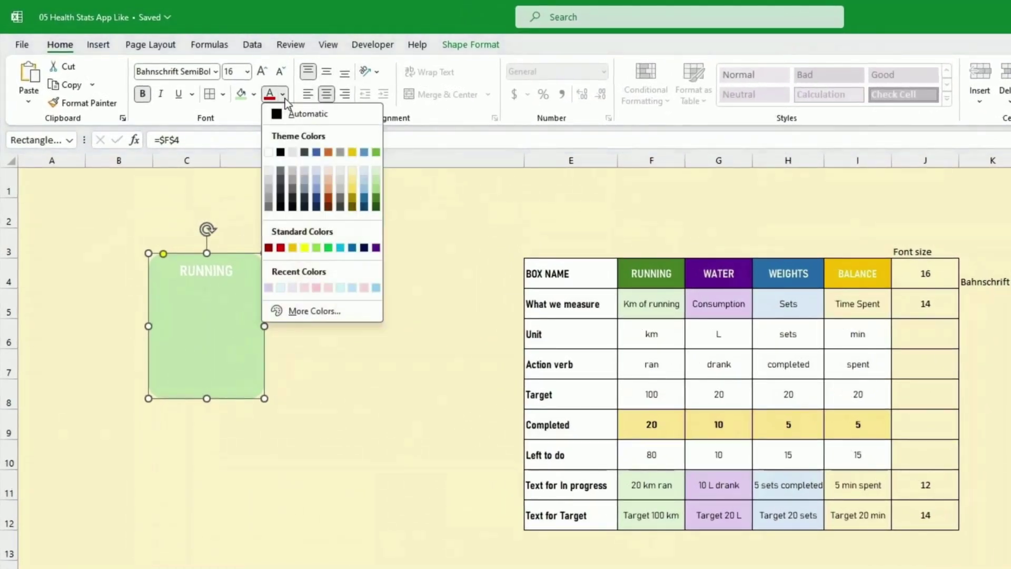
left_click(376, 207)
left_click(420, 244)
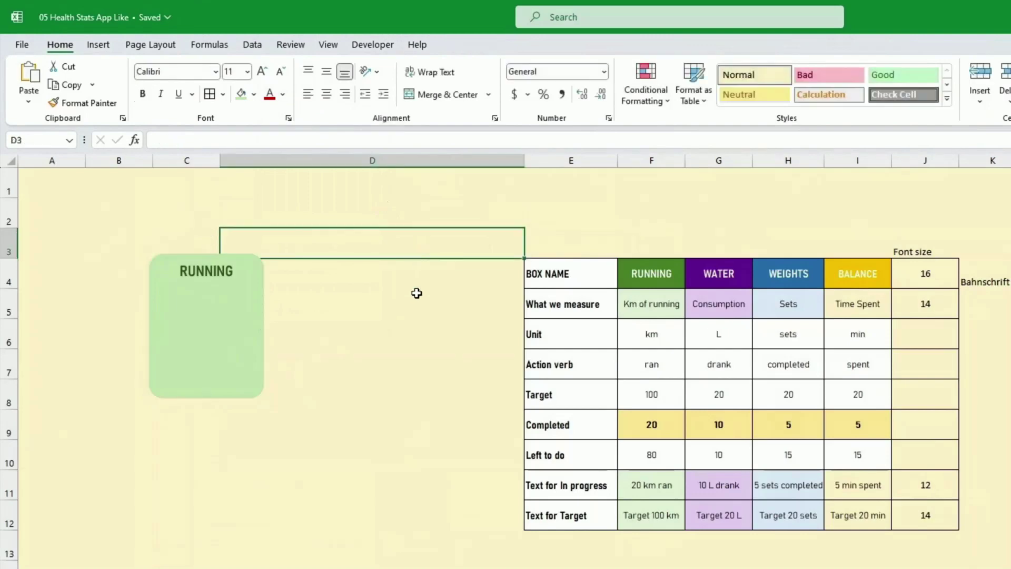
left_click(263, 379)
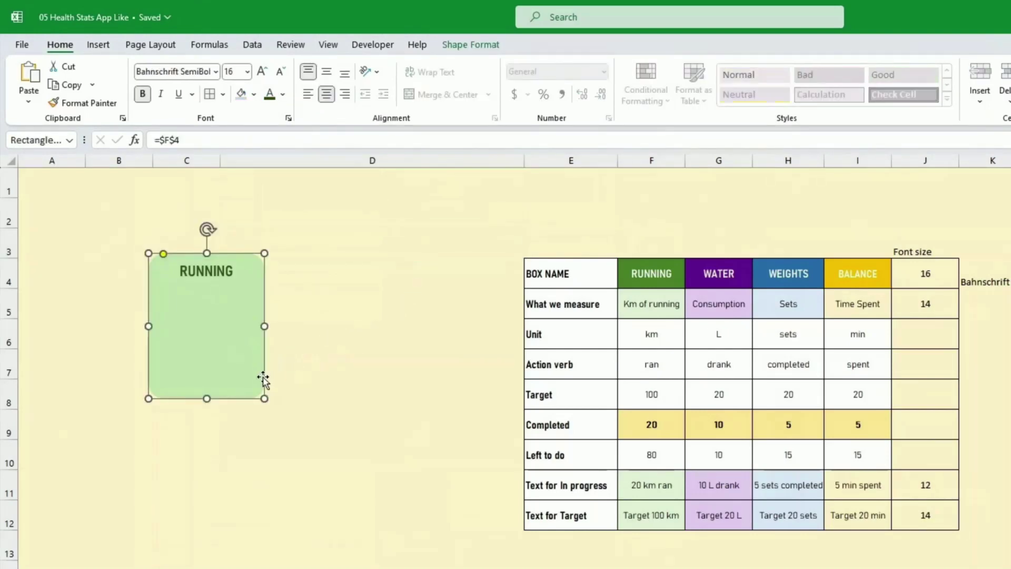
mouse_move(263, 379)
left_mouse_down()
mouse_move(307, 377)
mouse_move(259, 372)
mouse_move(252, 382)
left_mouse_up()
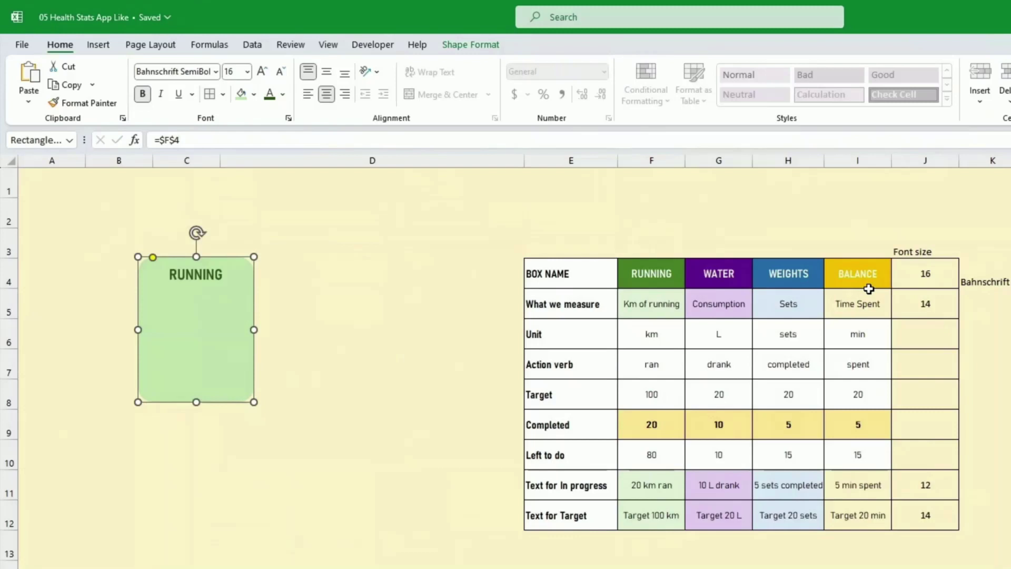
Draw a small text box in column D beside the RUNNING card, across rows 5 and 6.
left_click(652, 304)
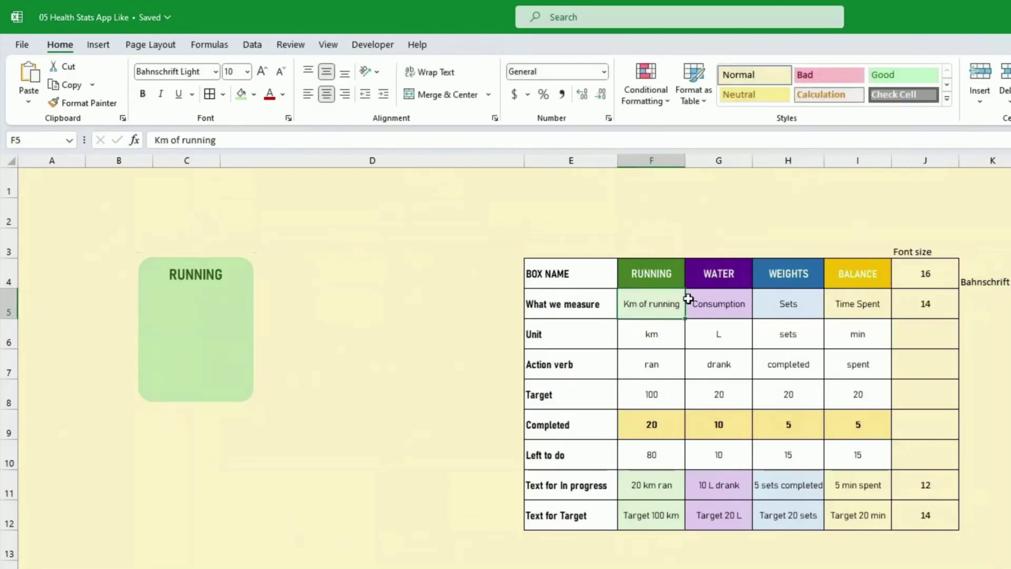
left_click(343, 289)
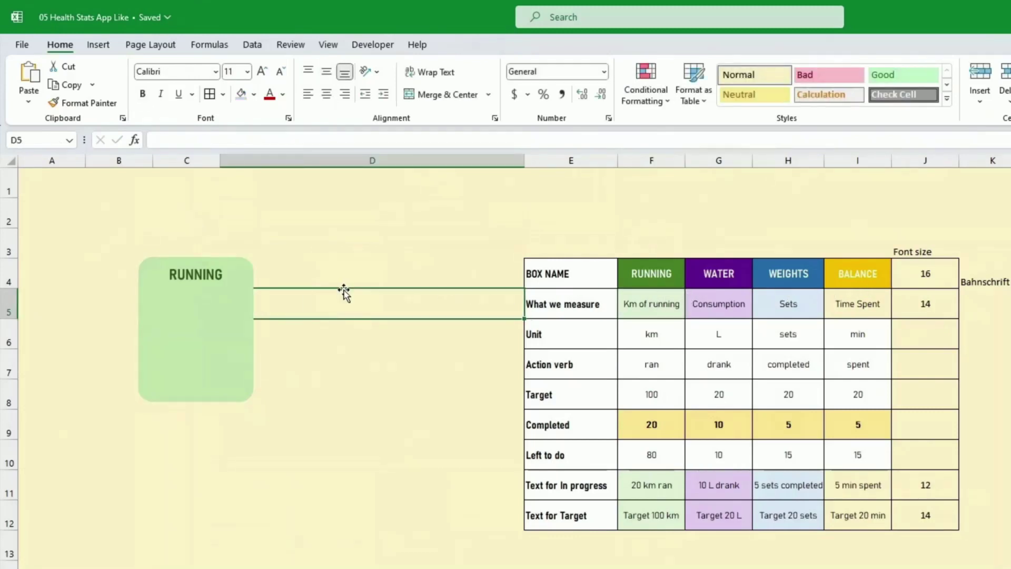
left_click(106, 47)
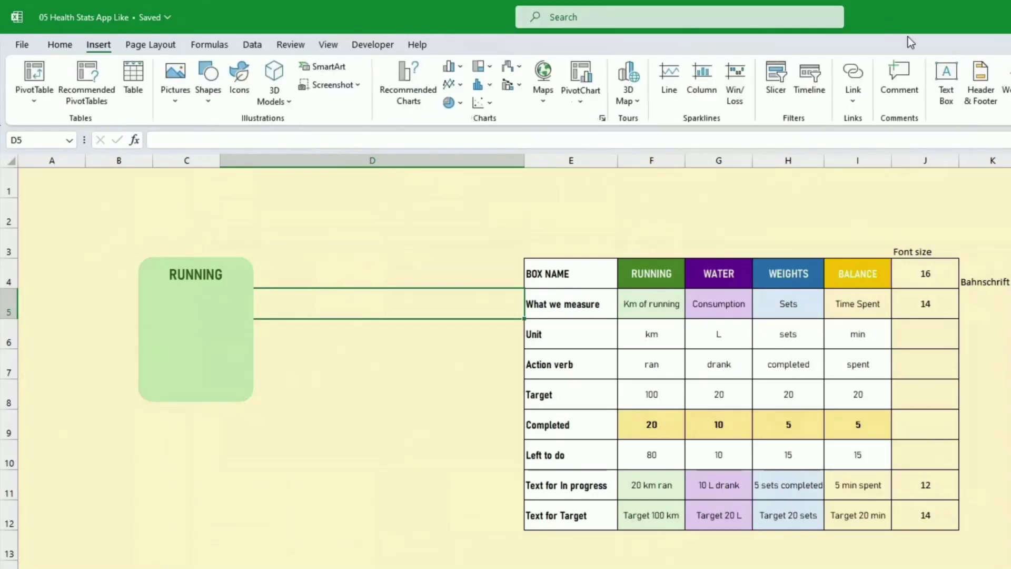
left_click(946, 84)
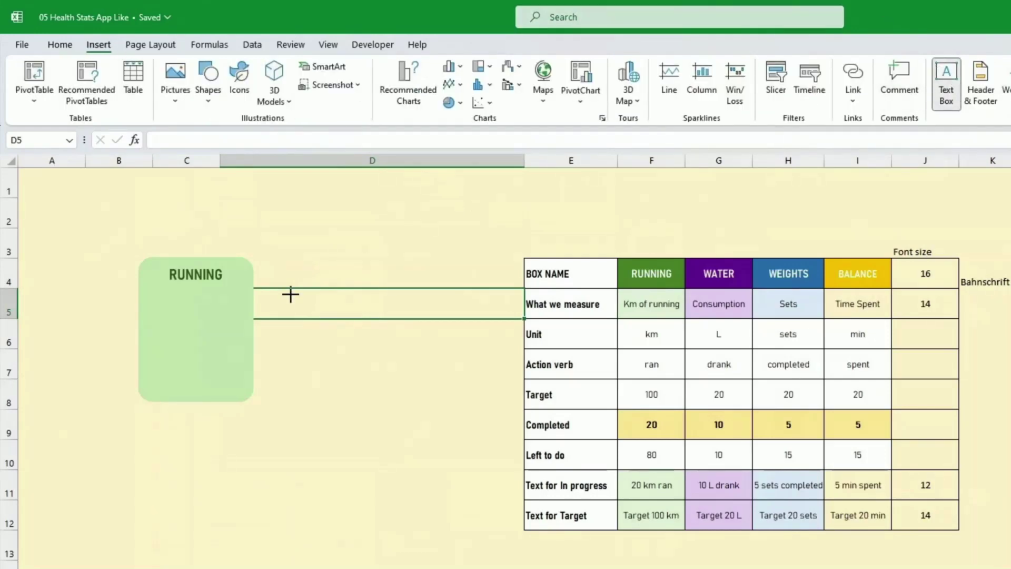
left_click_drag(291, 294, 371, 321)
left_click(355, 323)
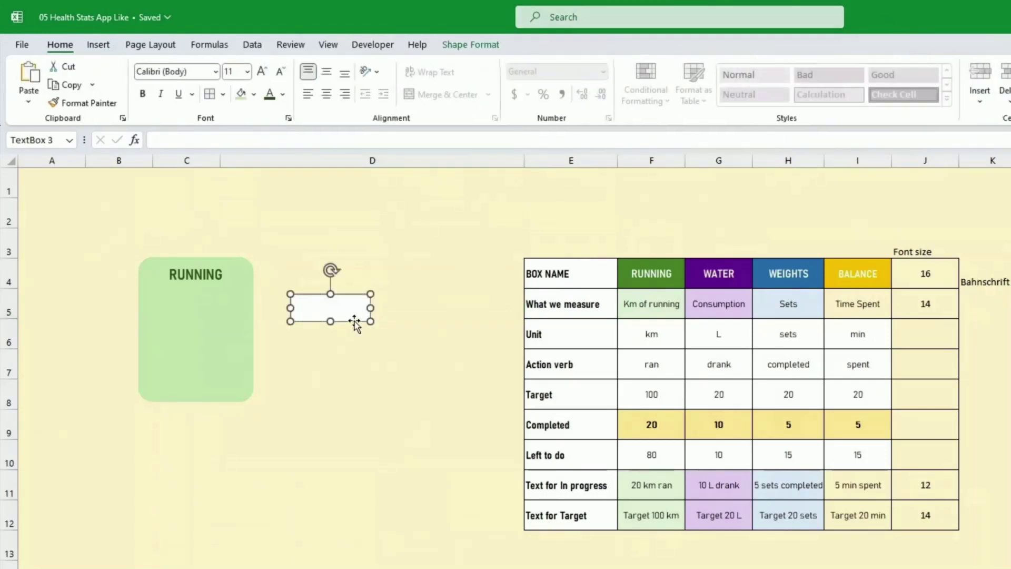
Set the new text box to No Fill and move it slightly away from the card.
left_click(468, 45)
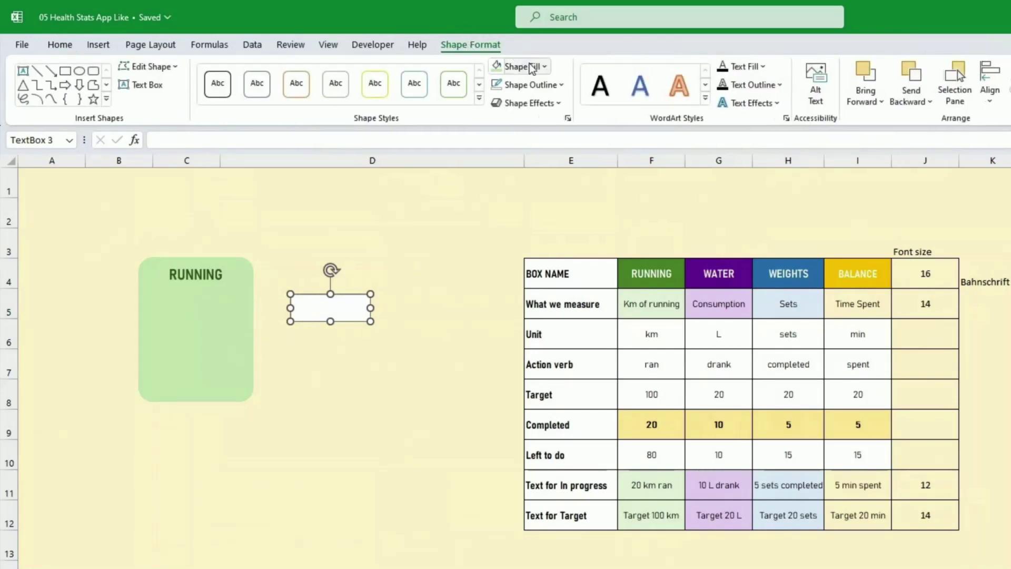
left_click(545, 68)
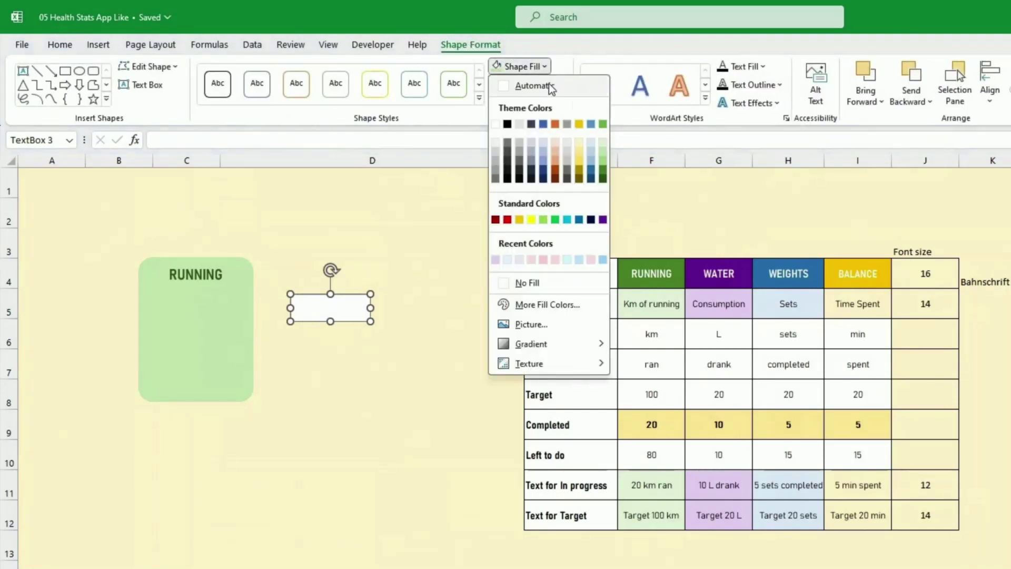
left_click(528, 283)
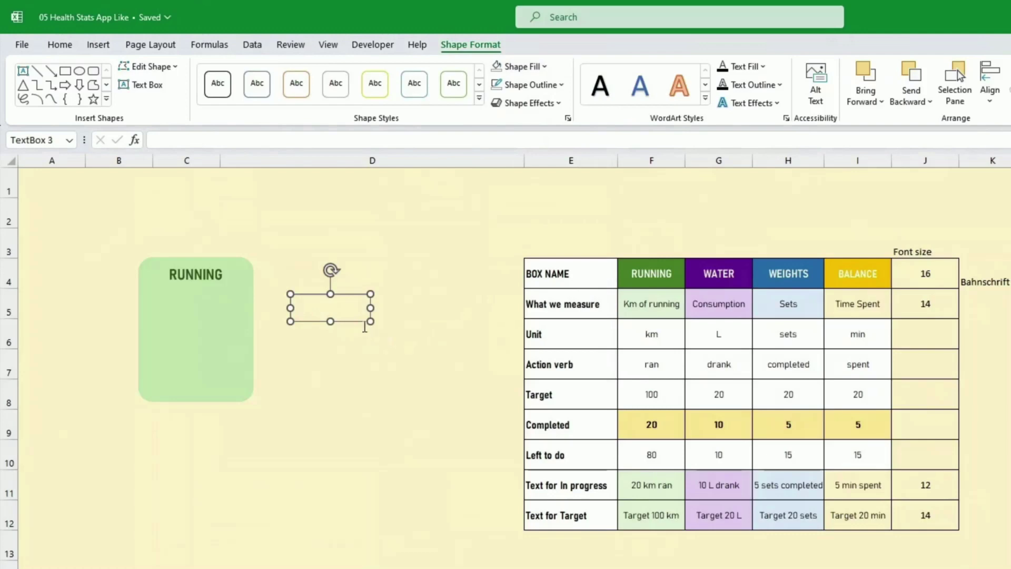
mouse_move(355, 323)
left_mouse_down()
mouse_move(293, 327)
mouse_move(370, 330)
left_mouse_up()
left_click(379, 348)
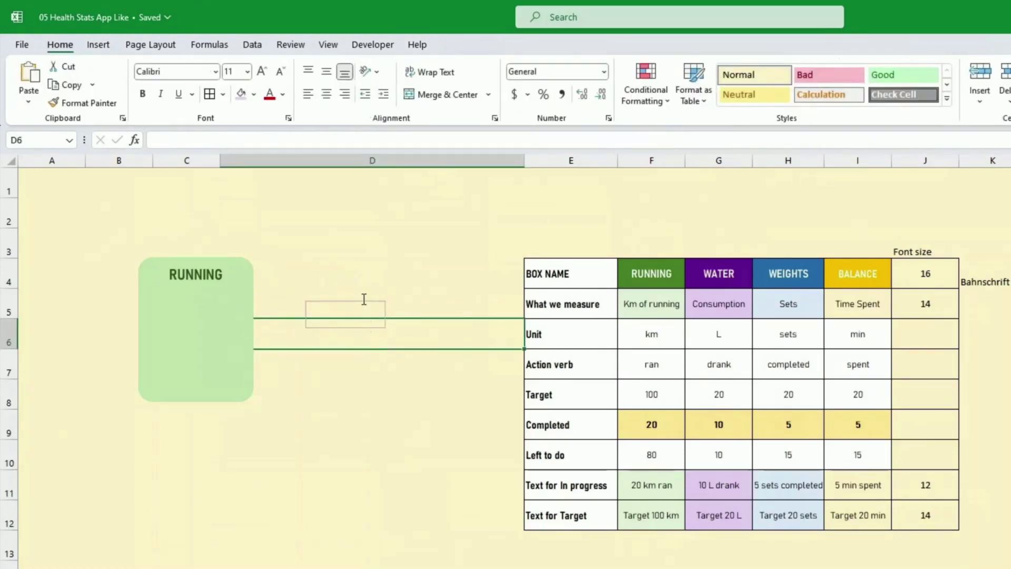
Adjust the empty text box's position slightly and link its content to cell F5 with the formula =$F$5.
left_click(371, 327)
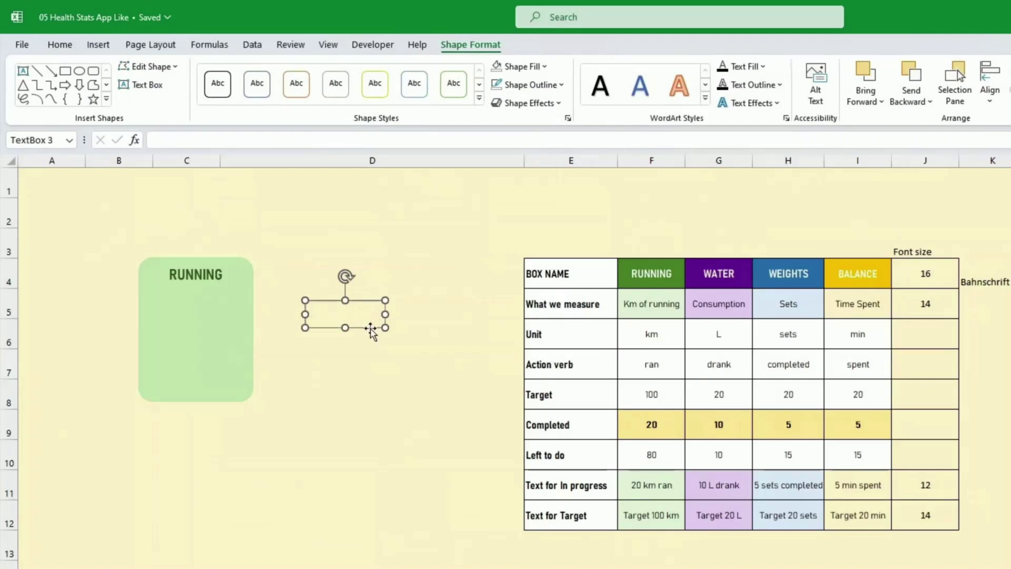
left_click_drag(371, 327, 373, 337)
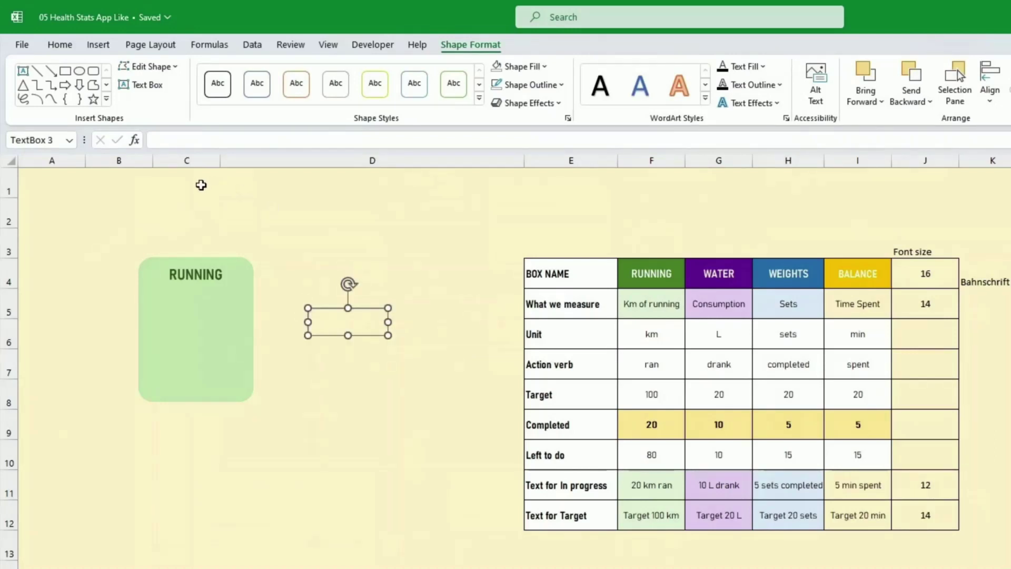
left_click(178, 142)
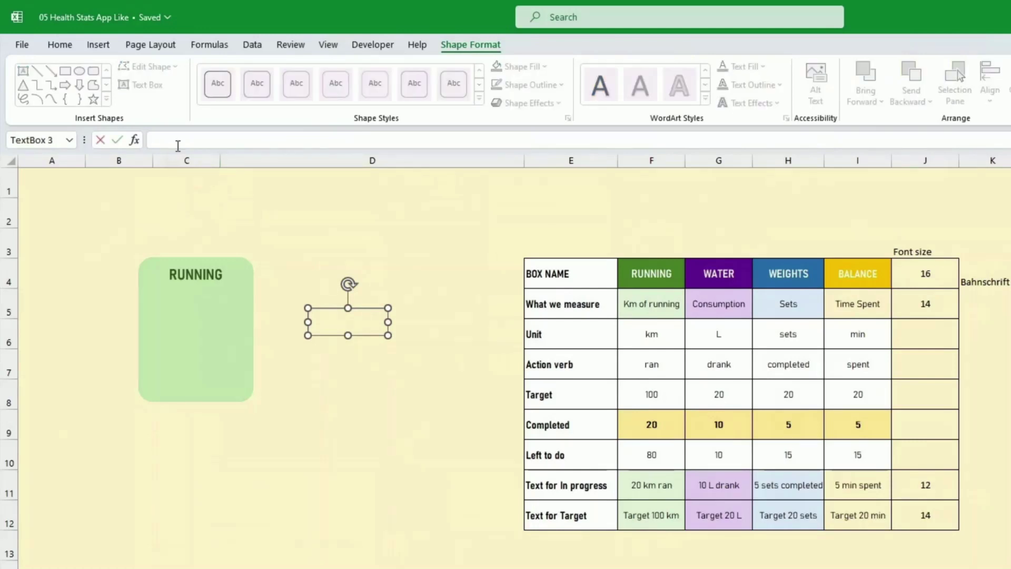
type("=")
left_click(642, 305)
key("F4")
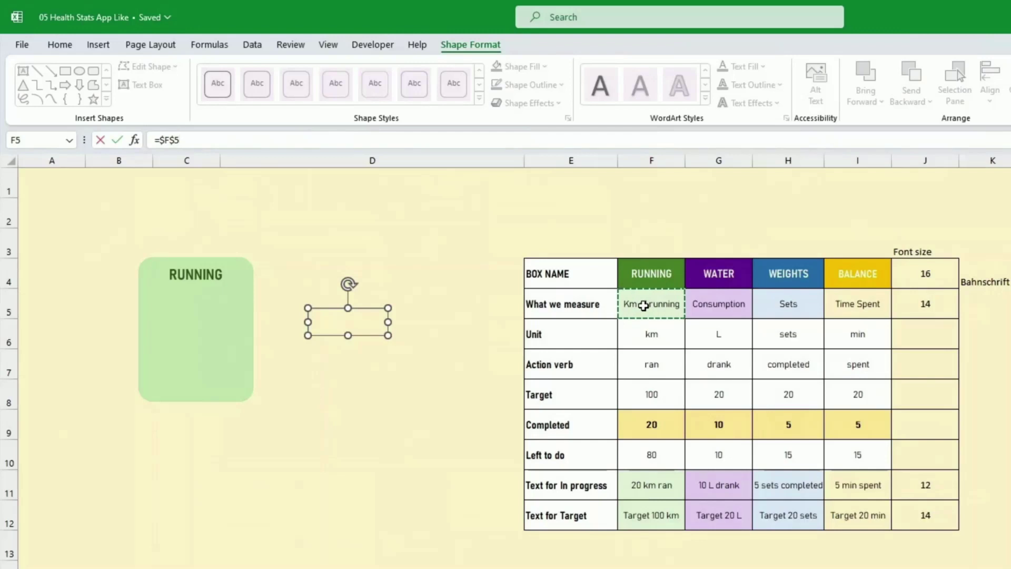
key("Return")
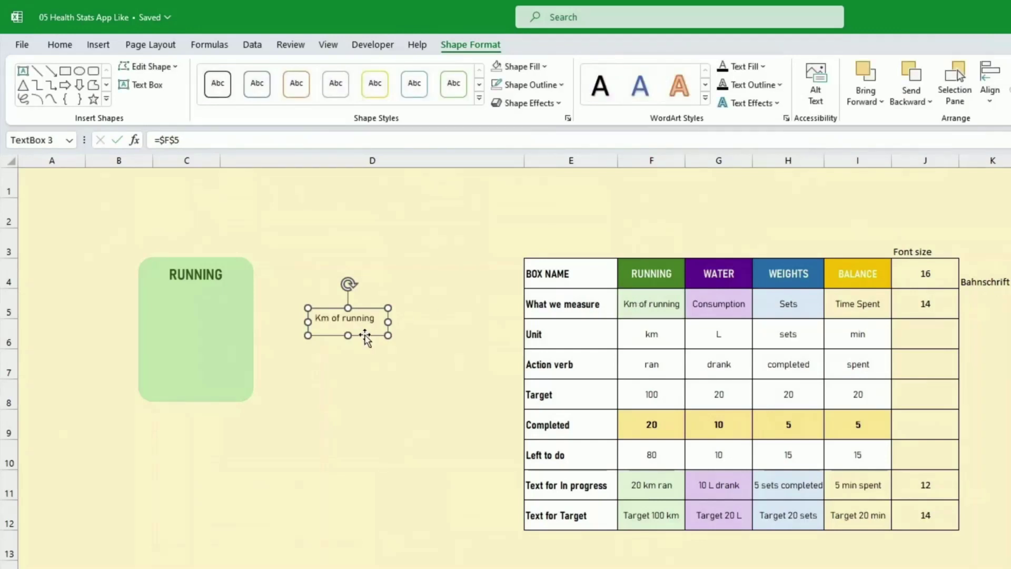
Middle-align the linked Km of running text at font size 14 and place its widened box on the card below the RUNNING title.
left_click(59, 44)
left_click(326, 74)
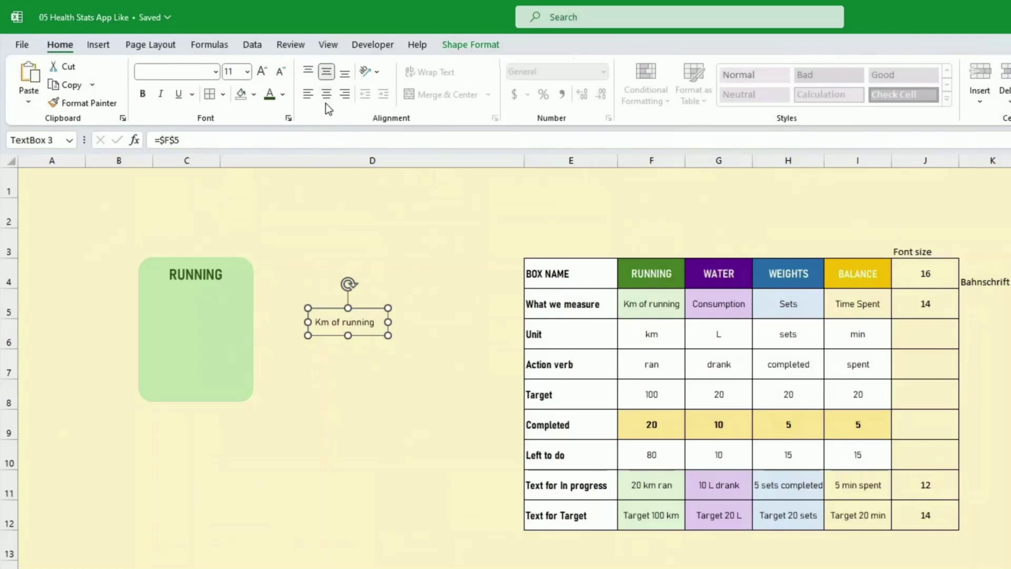
left_click(327, 96)
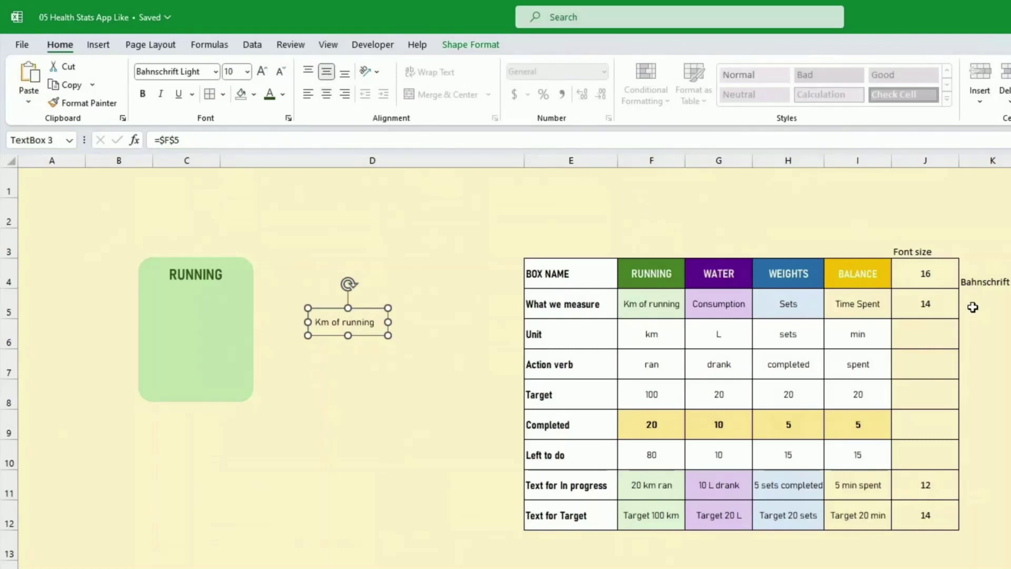
left_click(261, 71)
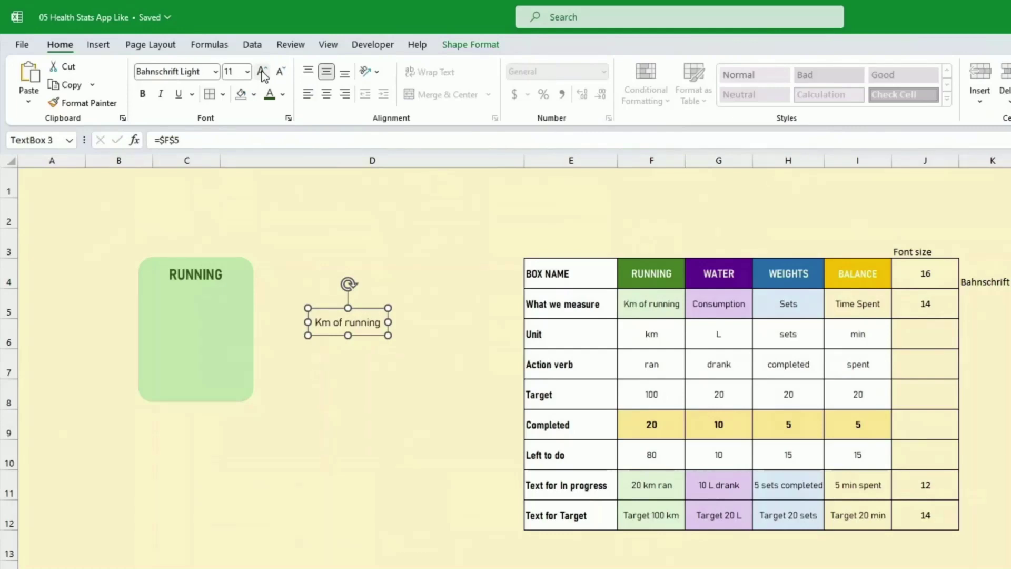
left_click(262, 71)
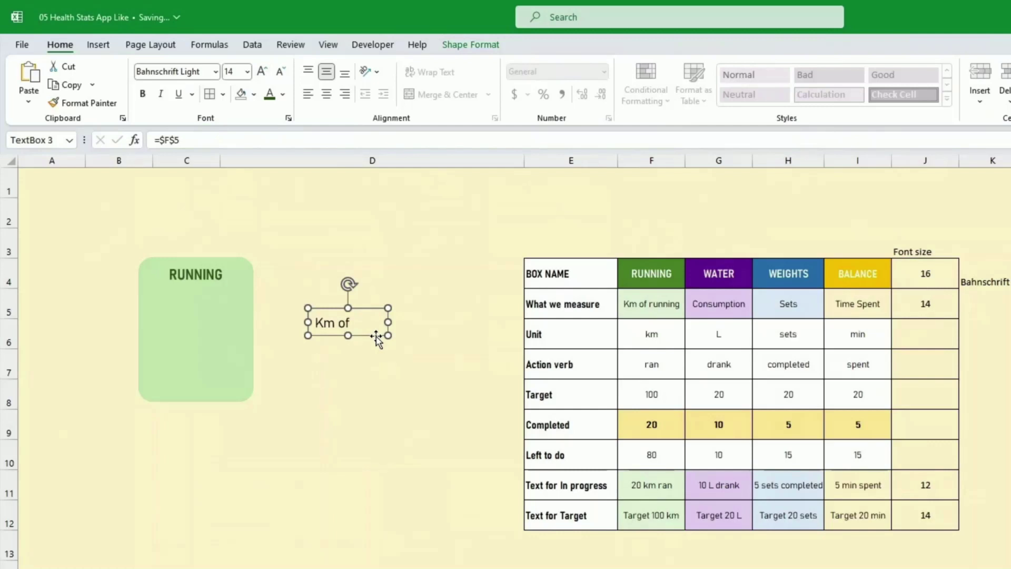
left_click_drag(375, 335, 240, 310)
key("Escape")
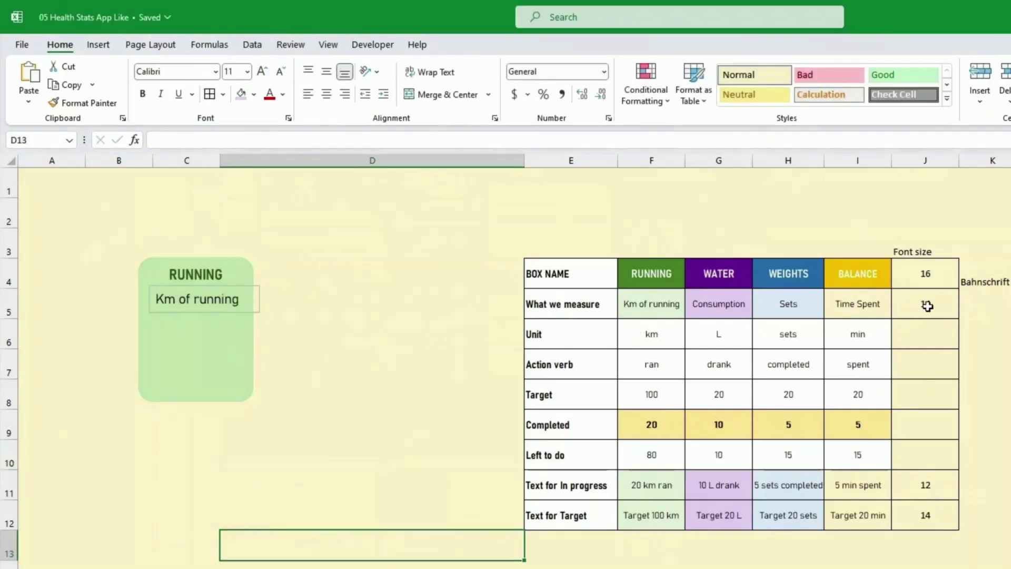
Format the Km of running text in the Bahnschrift SemiBold SemiCondensed font and colour it white.
left_click(241, 313)
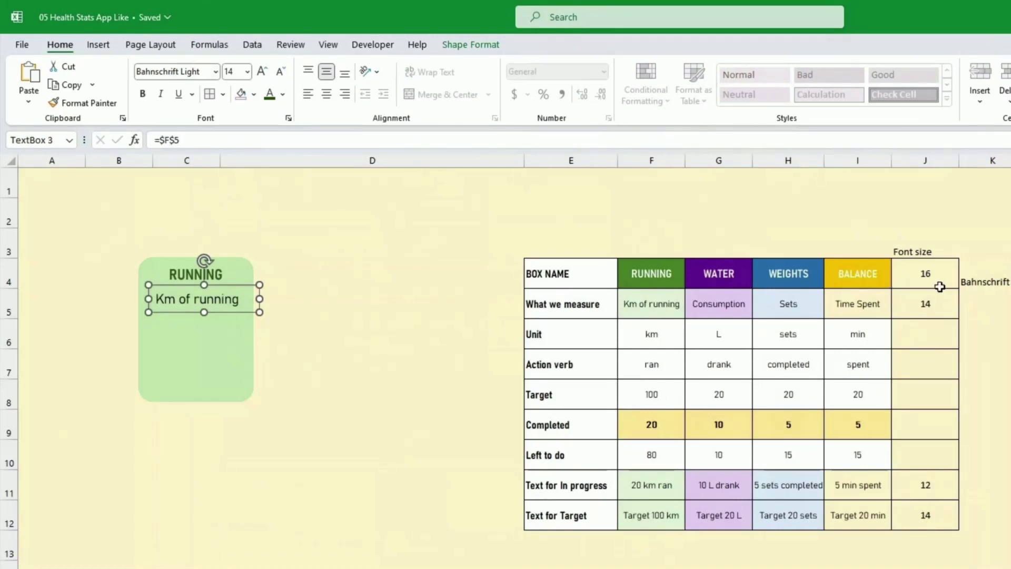
left_click(216, 72)
scroll(247, 369, "down", 4)
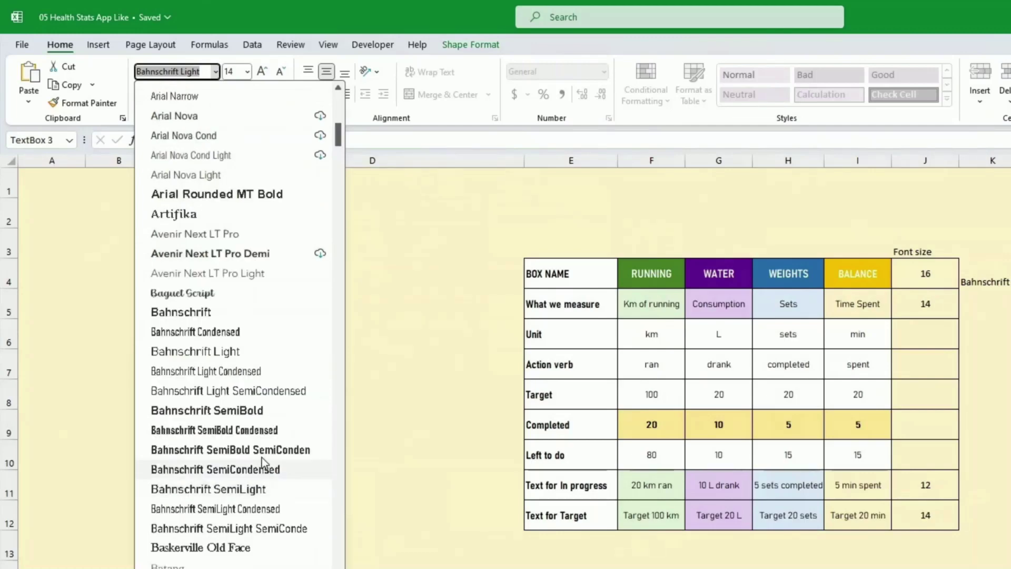
left_click(263, 451)
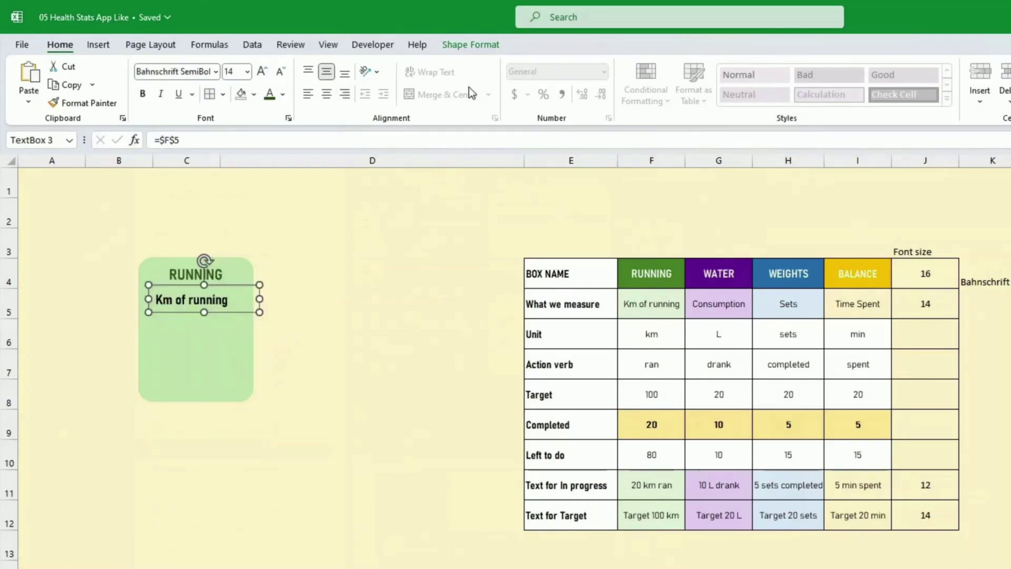
left_click(284, 94)
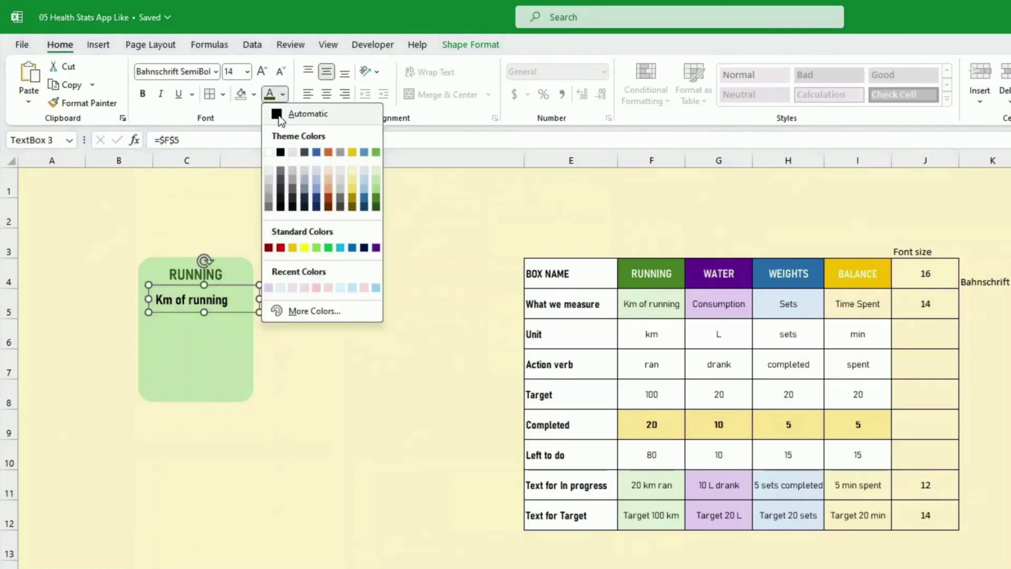
left_click(274, 151)
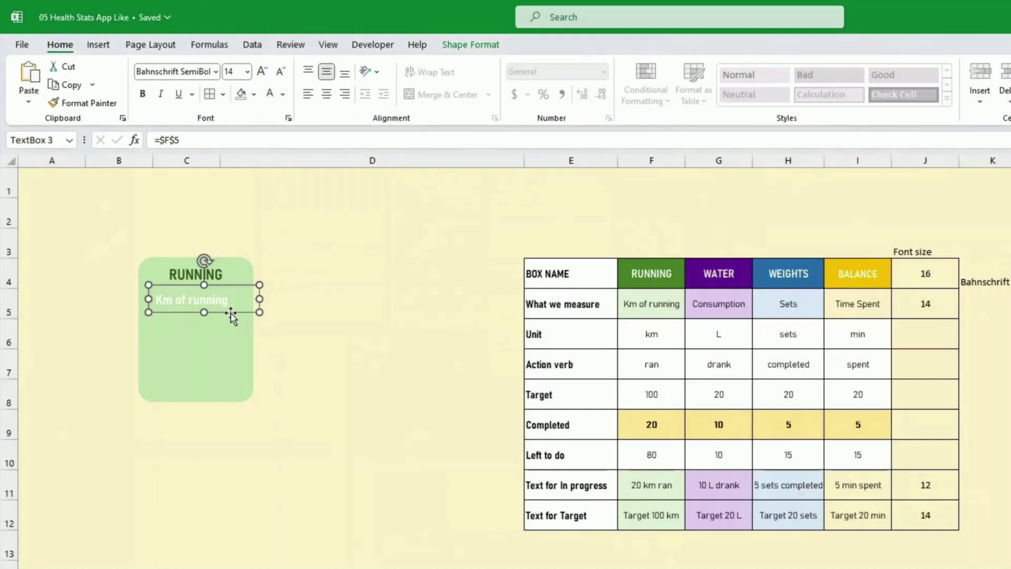
Shift the Km of running text box slightly to the right to centre it on the card and set it to No Outline.
mouse_move(232, 316)
left_mouse_down()
mouse_move(241, 305)
mouse_move(237, 315)
left_mouse_up()
left_click(298, 313)
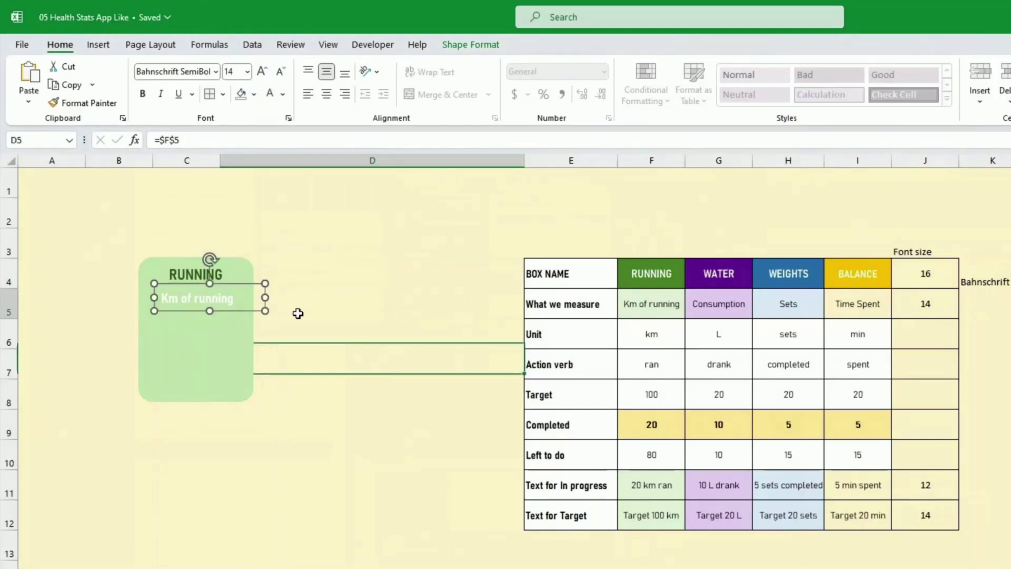
left_click(236, 312)
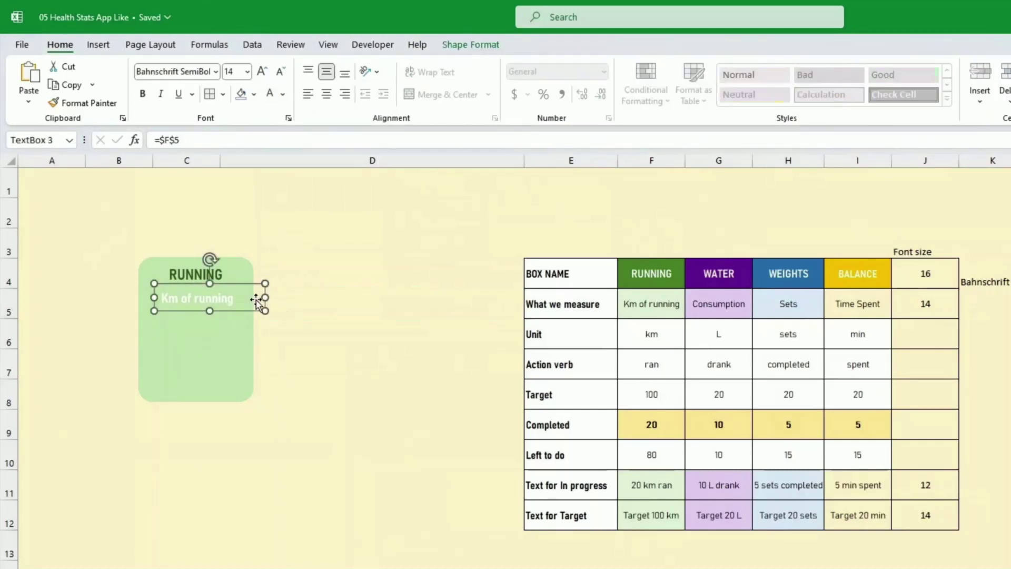
left_click(470, 44)
left_click(527, 85)
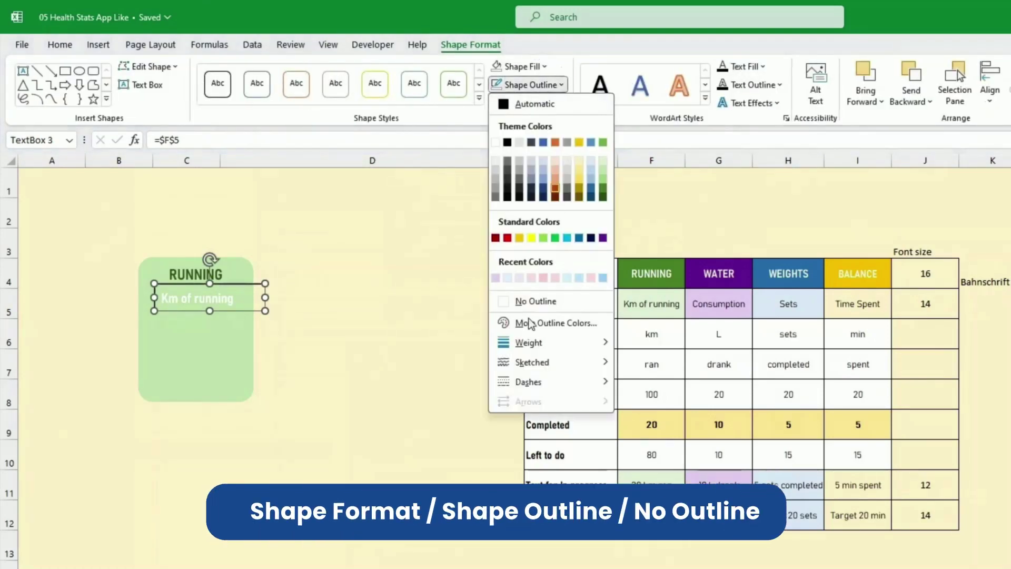
left_click(533, 303)
left_click(322, 367)
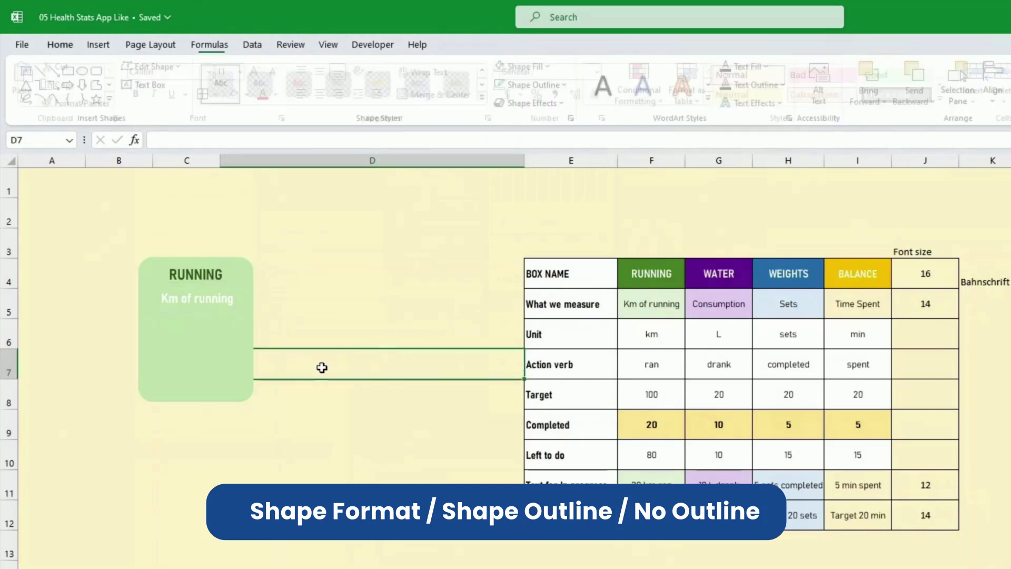
Enlarge the green RUNNING card slightly in width and height.
left_click(226, 396)
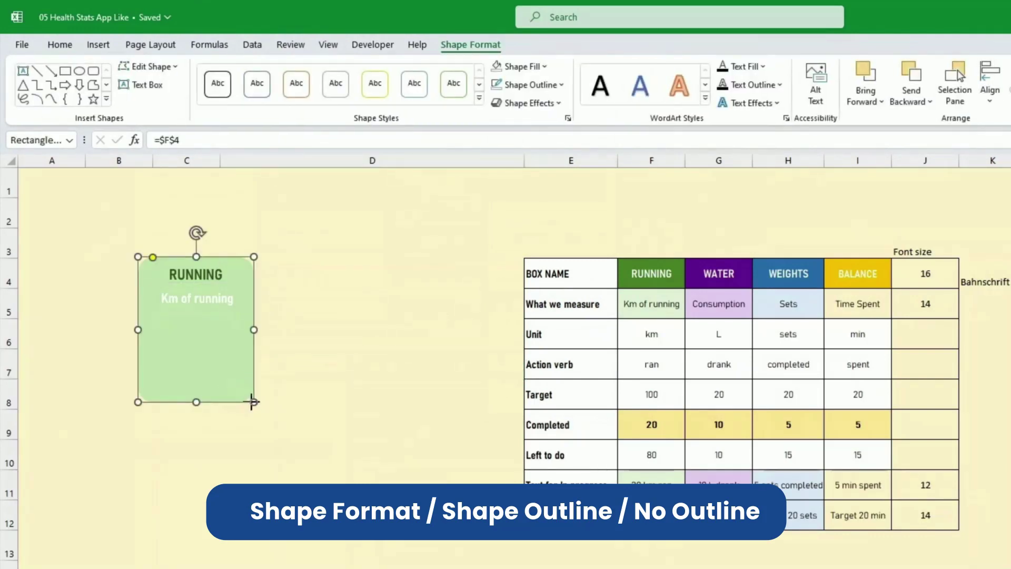
left_click_drag(252, 401, 262, 411)
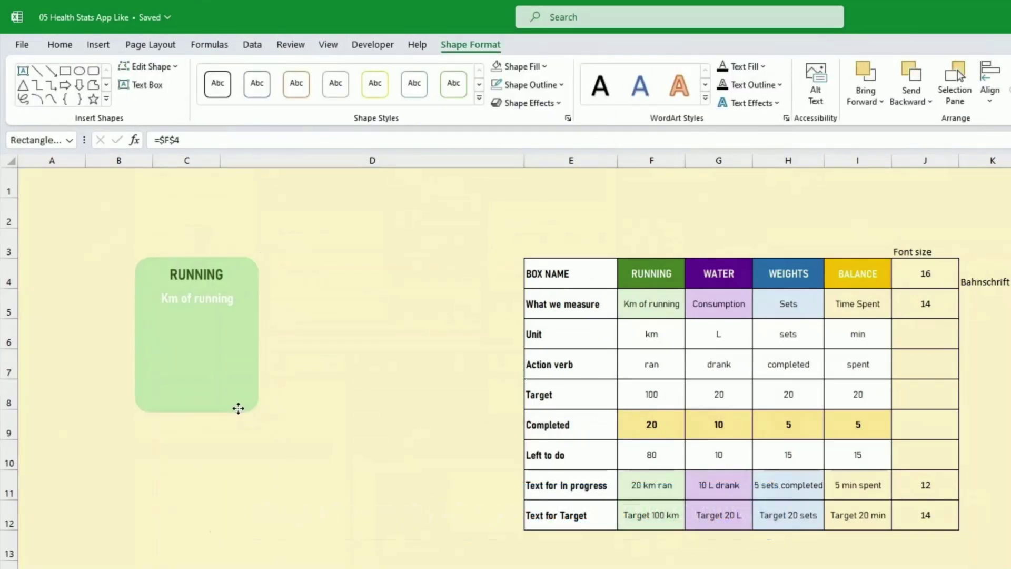
left_click(238, 408)
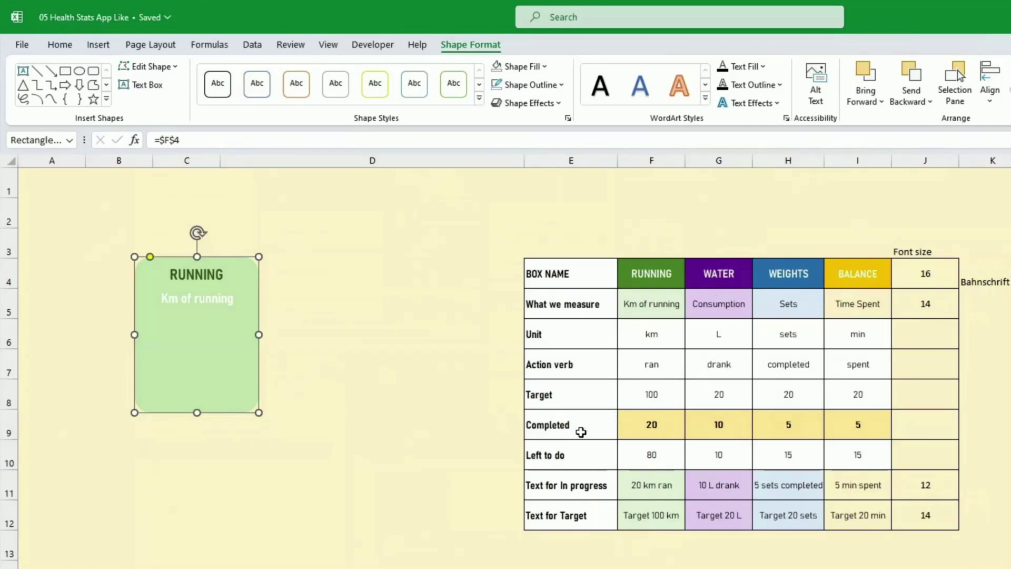
Insert a doughnut chart from the RUNNING Completed and Left to do values in F9:F10 and move it towards column D.
left_click_drag(578, 431, 577, 453)
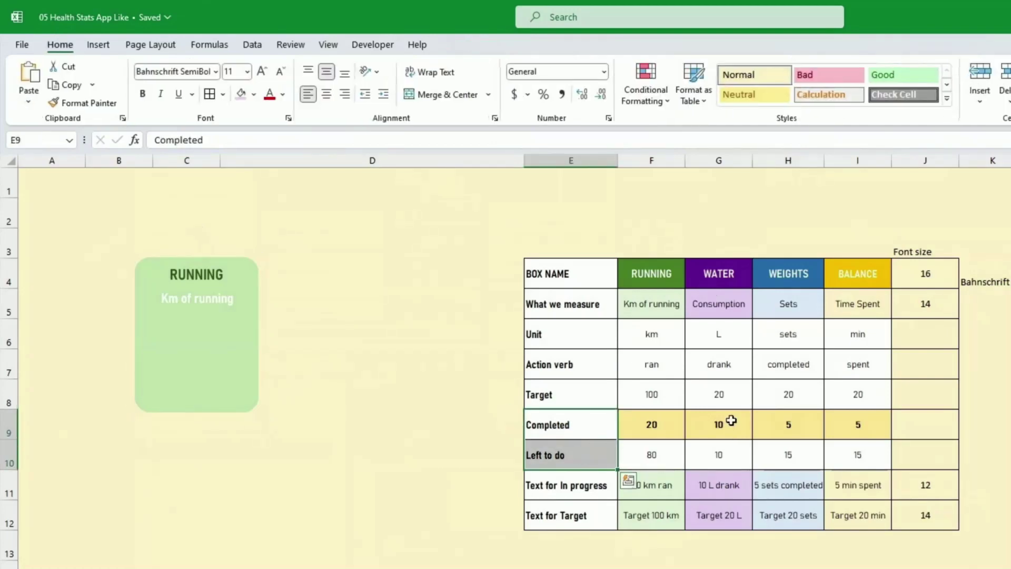
left_click(661, 431)
left_click_drag(663, 434, 665, 459)
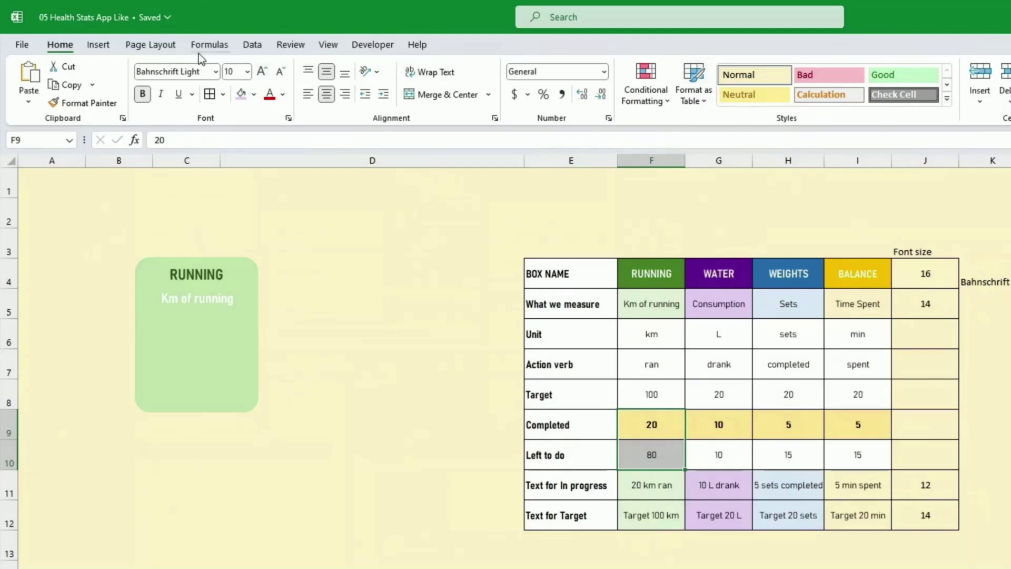
left_click(99, 46)
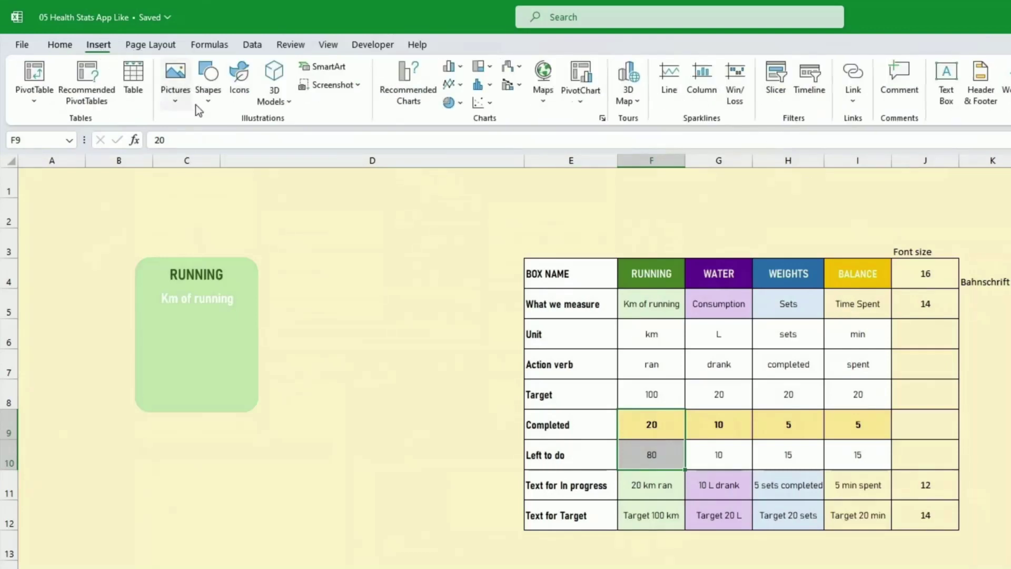
left_click(461, 103)
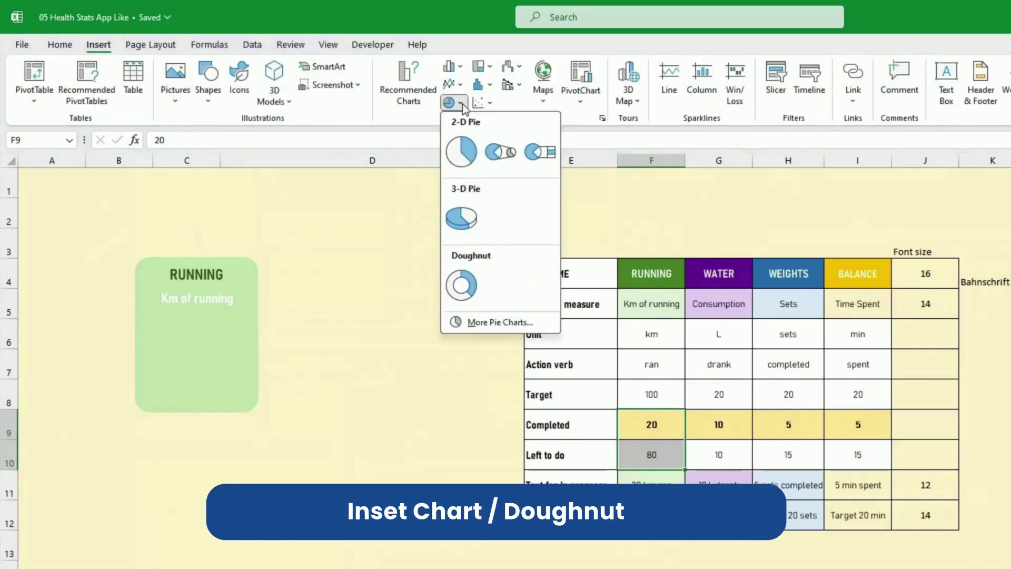
left_click(460, 287)
left_click_drag(712, 546, 572, 551)
Delete the doughnut chart's legend and title, and reapply the Doughnut chart type.
left_click(542, 534)
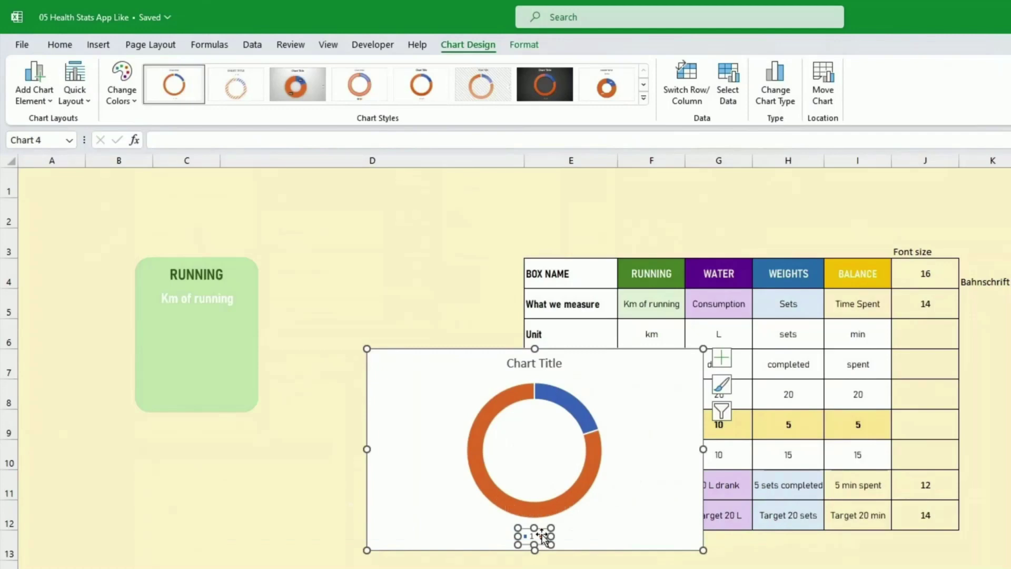
key("Delete")
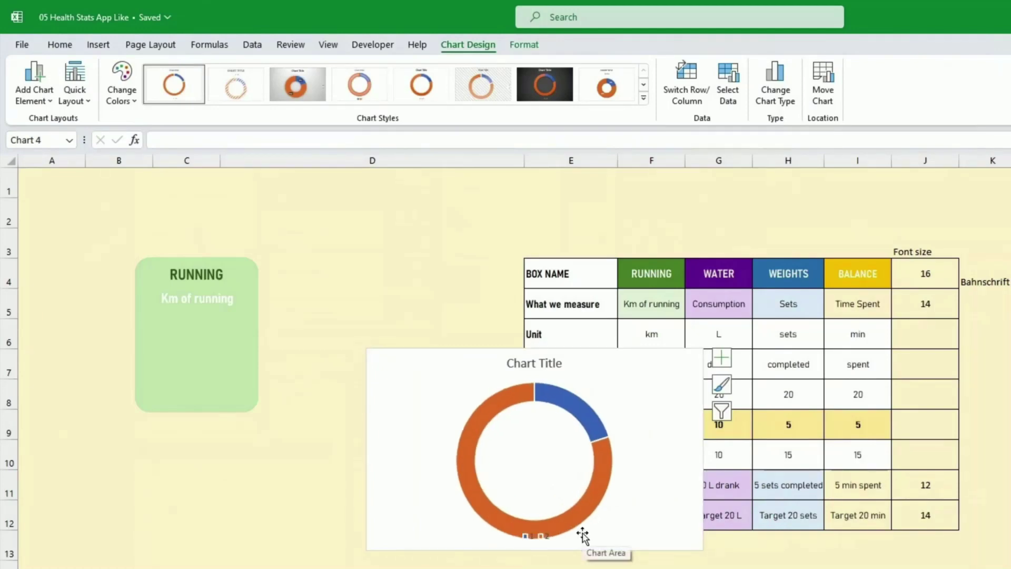
left_click(527, 362)
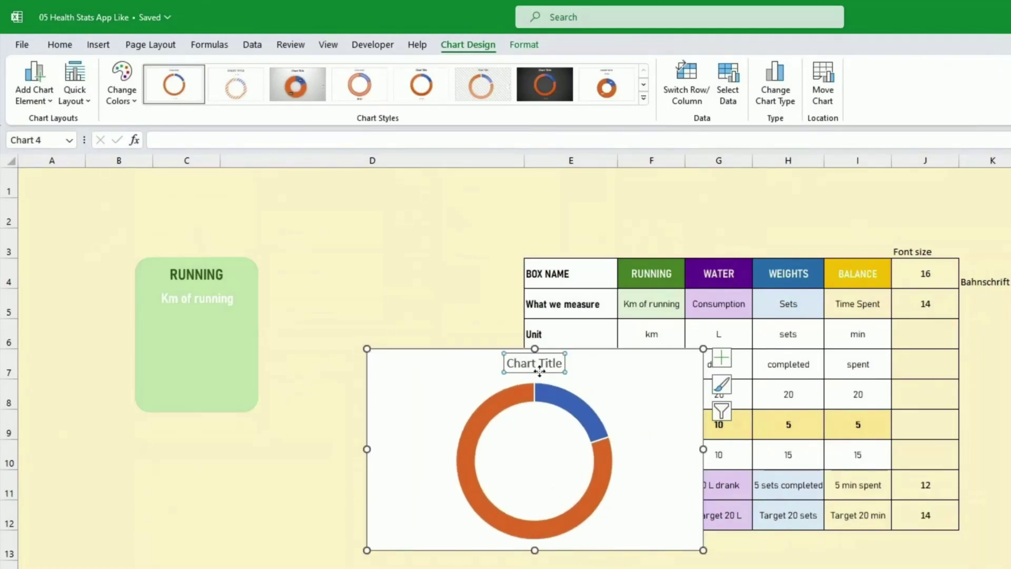
key("Delete")
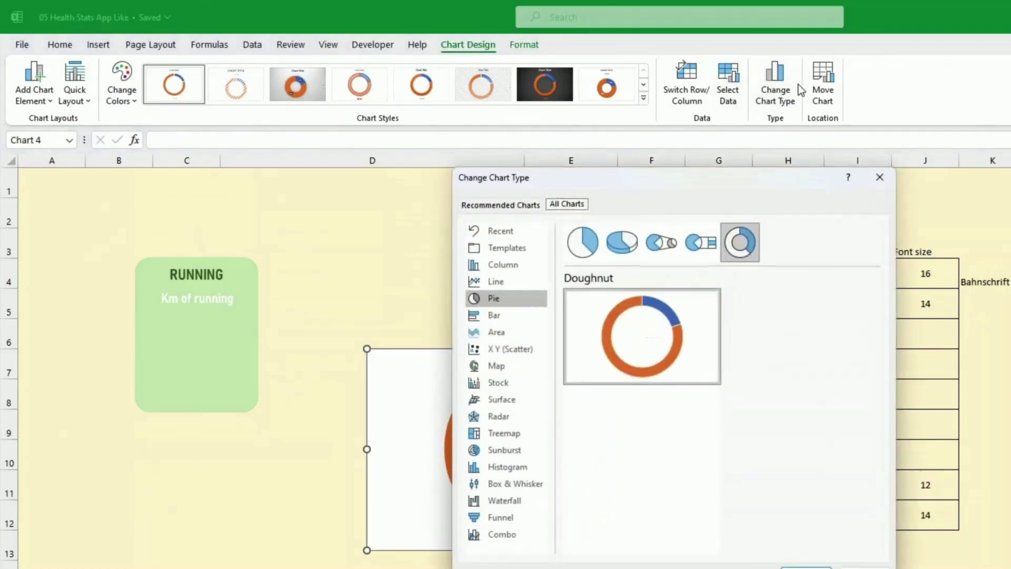
left_click(799, 566)
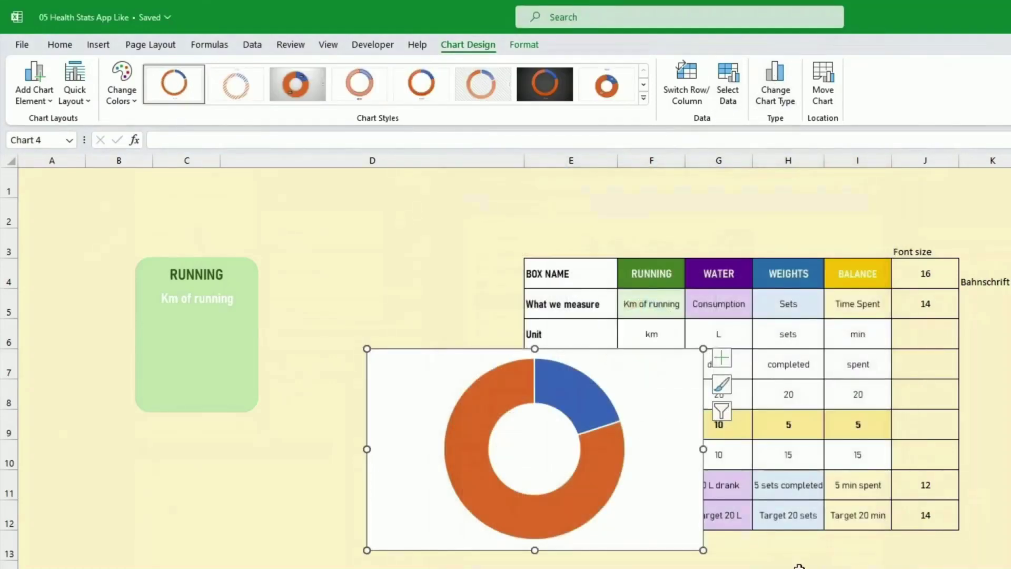
Shrink the doughnut chart to a small square beside the RUNNING card and set its chart area to No Fill.
left_click_drag(702, 549, 448, 429)
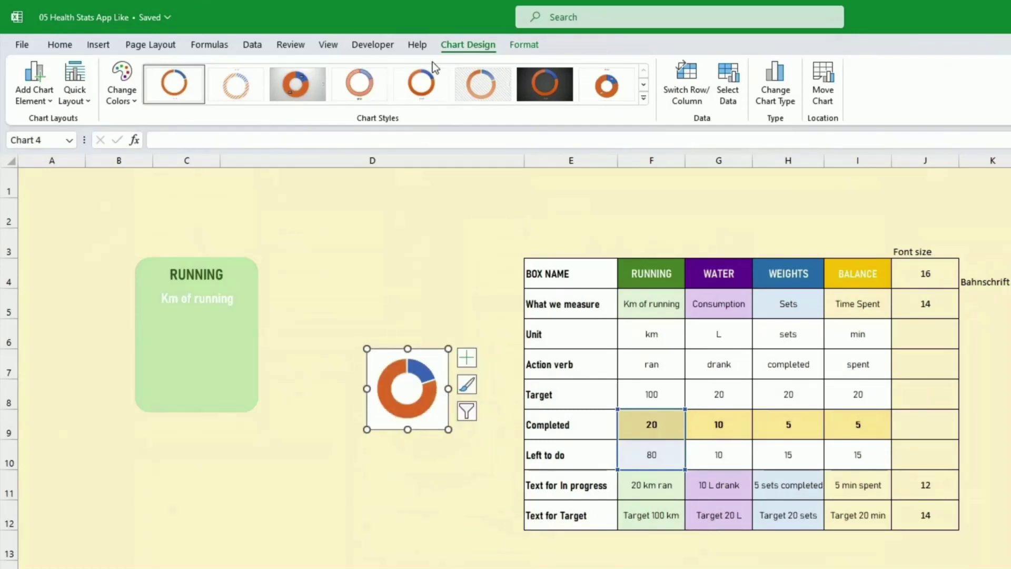
left_click(527, 47)
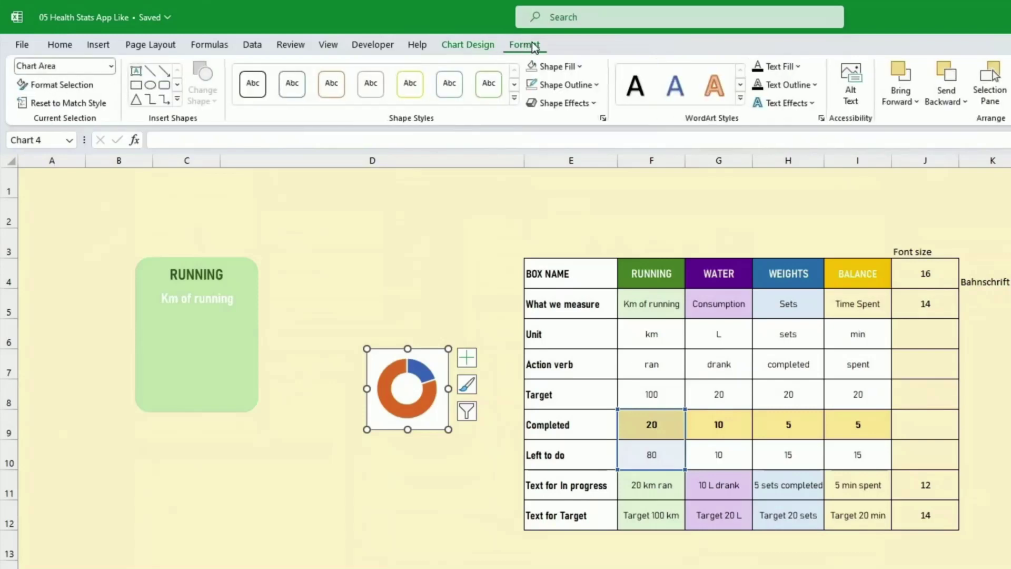
left_click(580, 66)
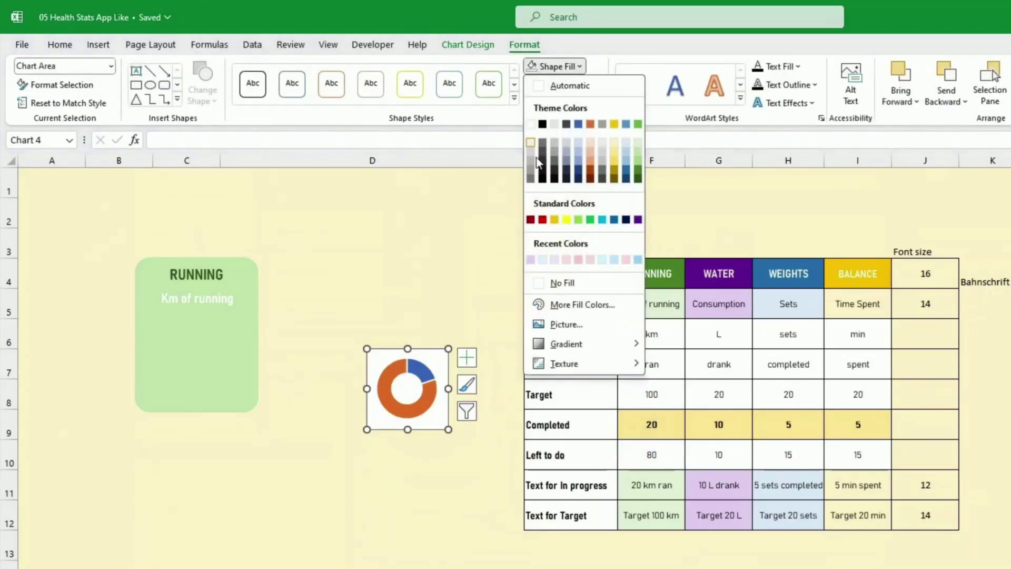
left_click(558, 283)
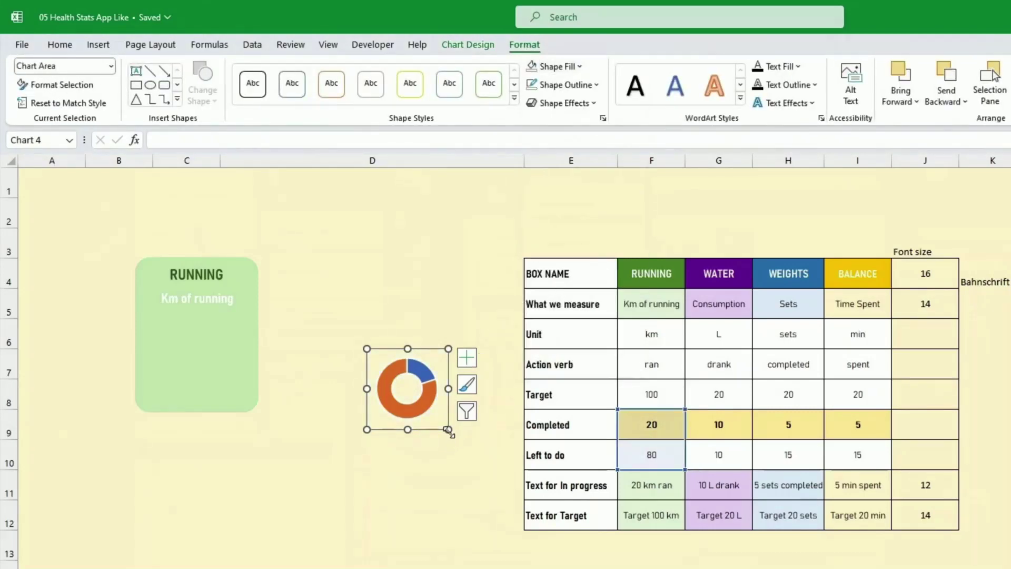
Shrink the doughnut chart a little more and fill its Completed slice with dark green.
left_click_drag(449, 430, 429, 426)
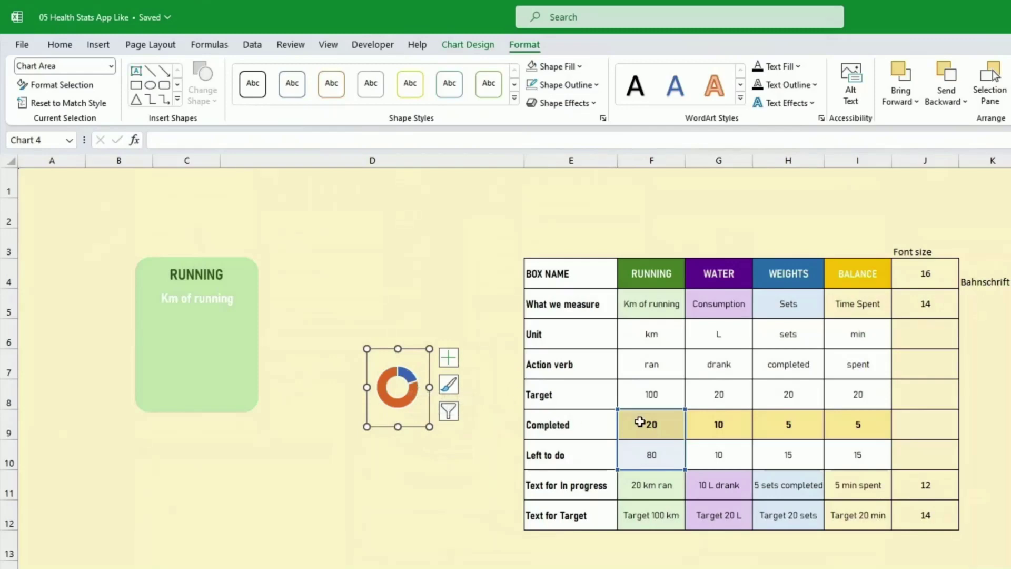
left_click(408, 376)
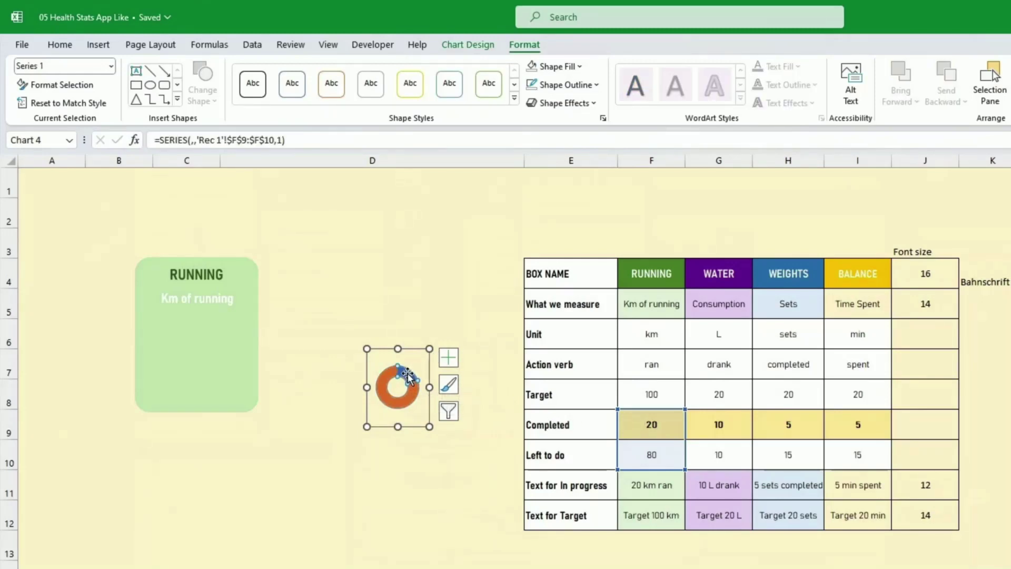
left_click(409, 376)
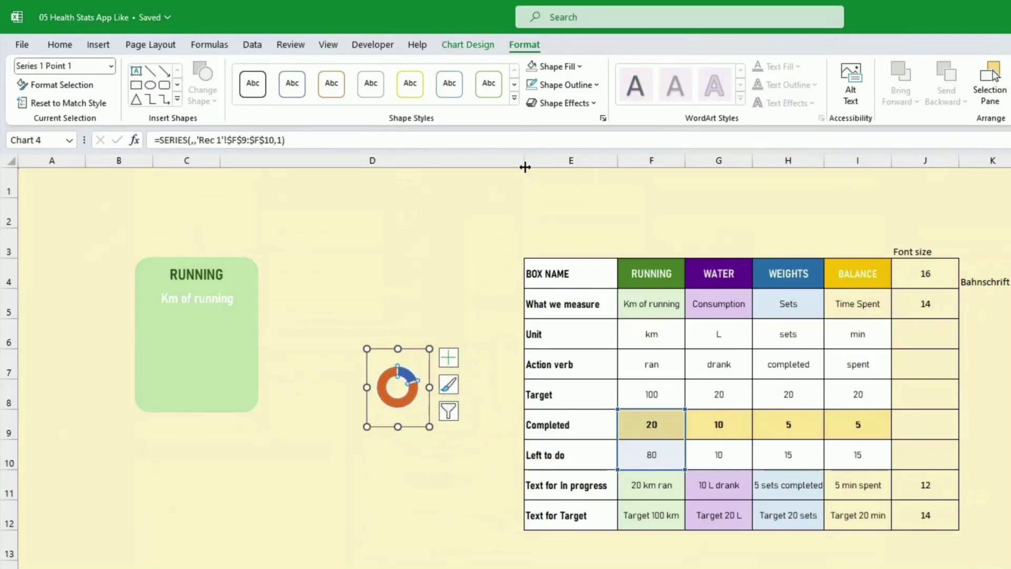
left_click(555, 66)
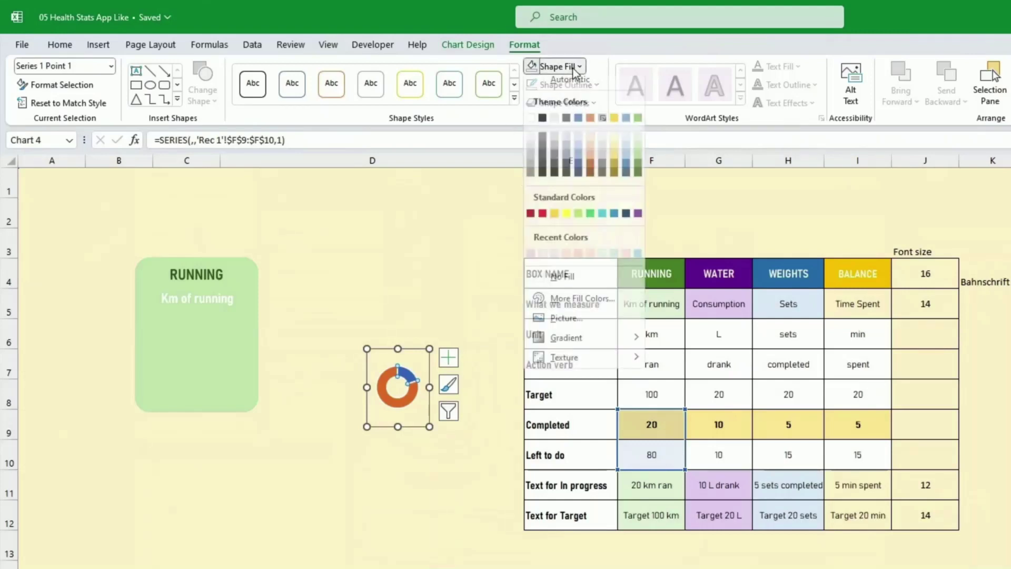
left_click(637, 178)
Fill the doughnut chart's Left to do slice with white.
left_click(404, 404)
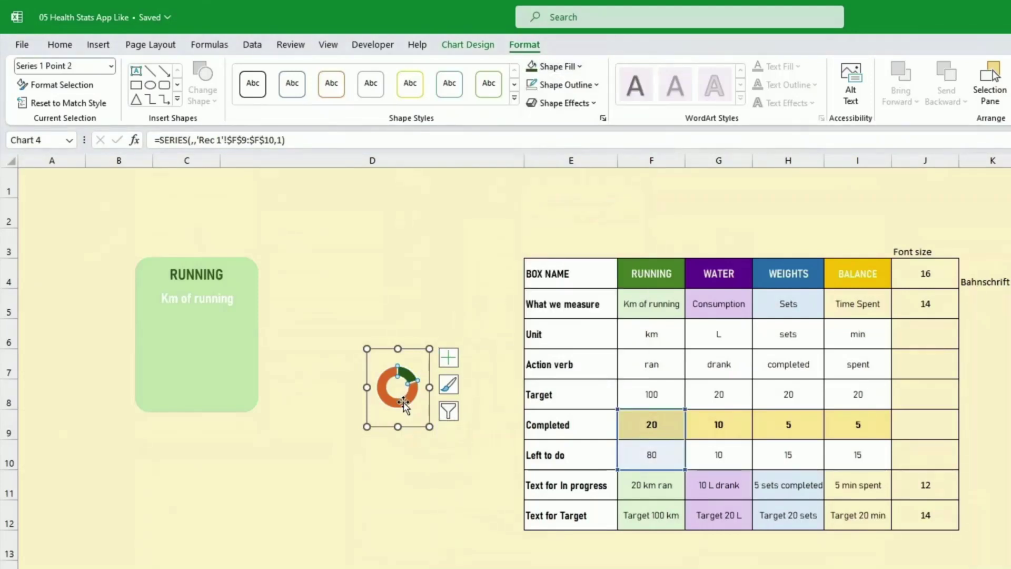
left_click(400, 469)
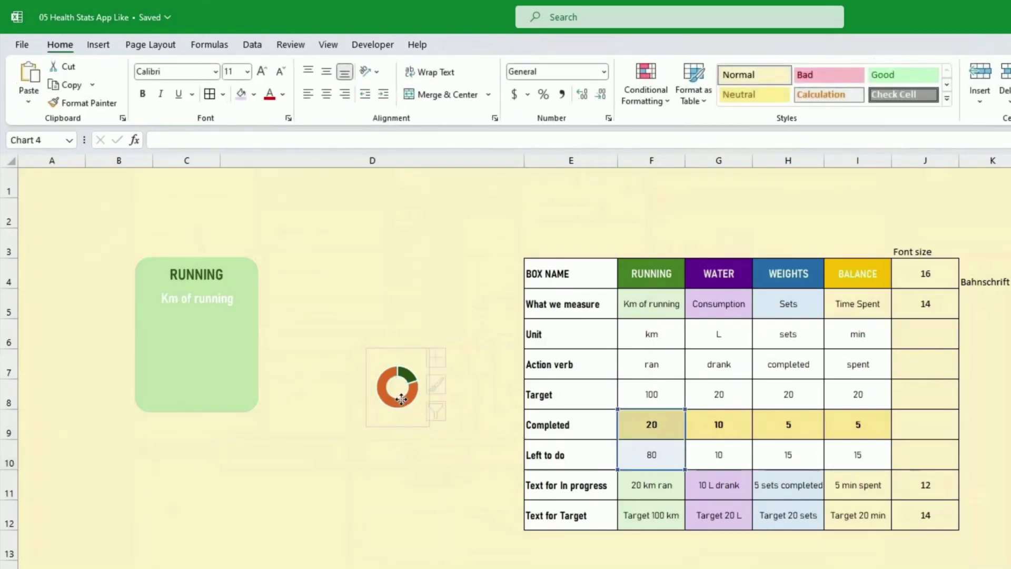
left_click(399, 402)
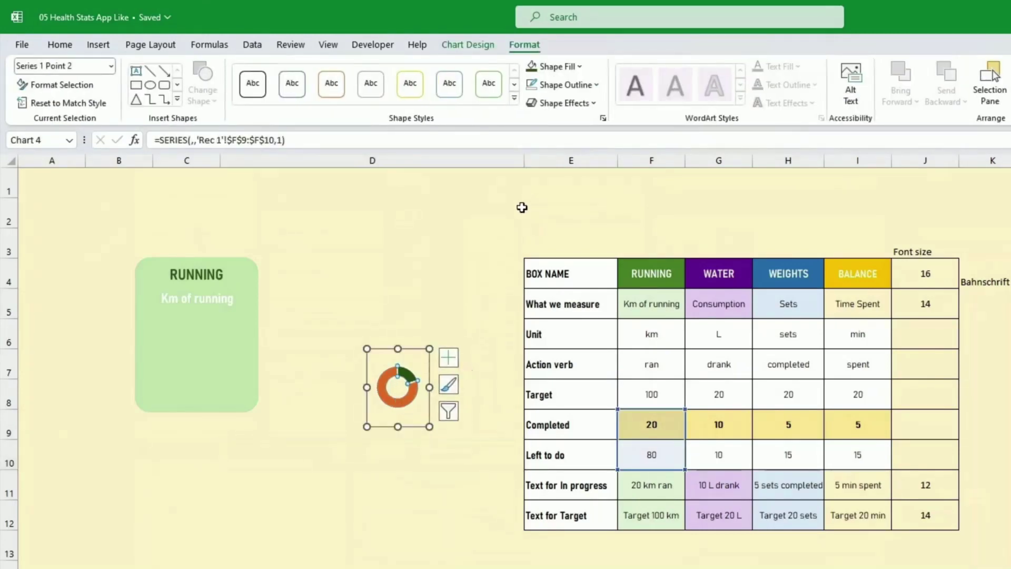
left_click(581, 66)
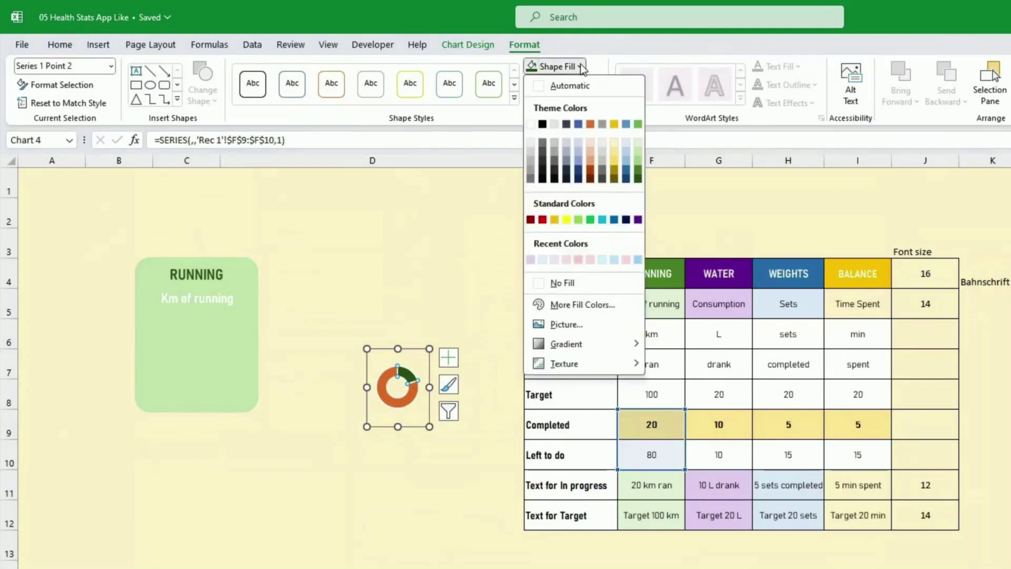
left_click(531, 124)
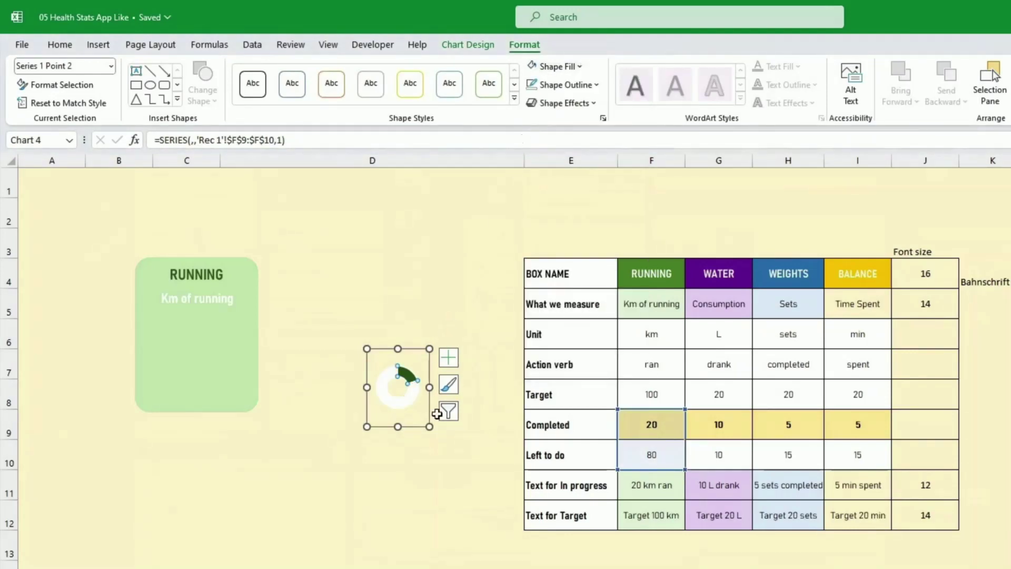
Move the doughnut chart onto the RUNNING card, just below the Km of running text.
left_click_drag(409, 426, 226, 365)
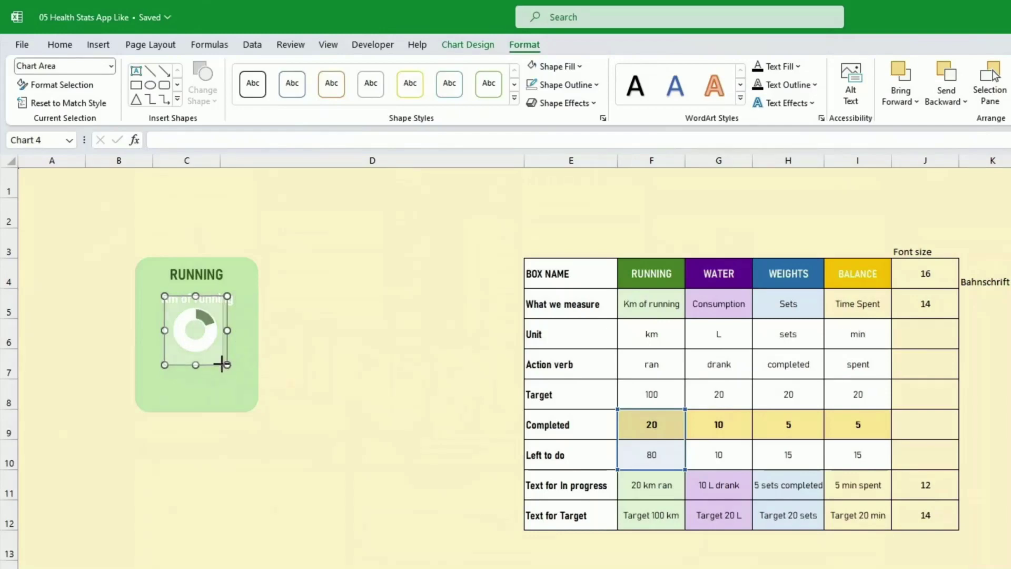
key("ctrl+z")
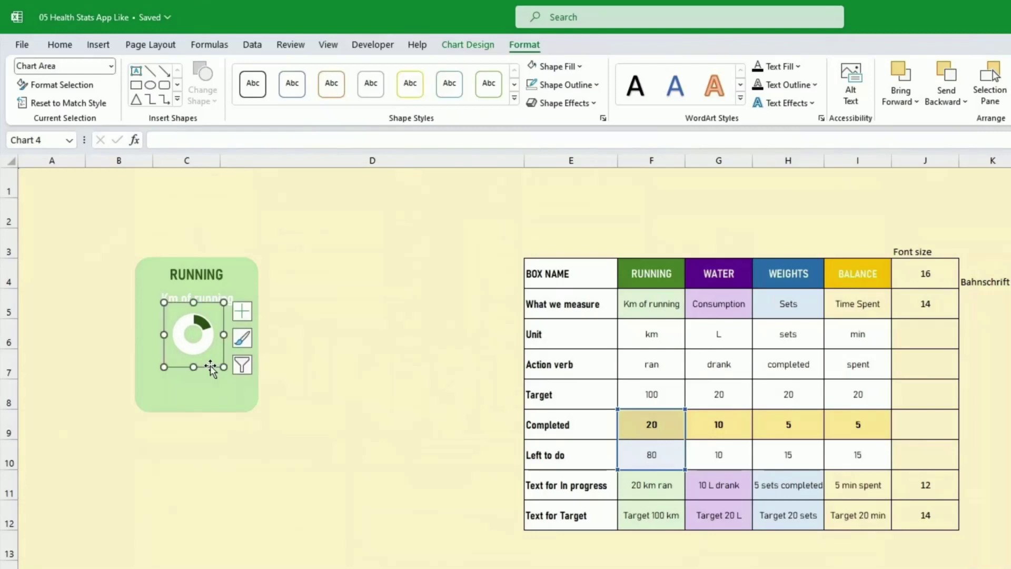
left_click(331, 382)
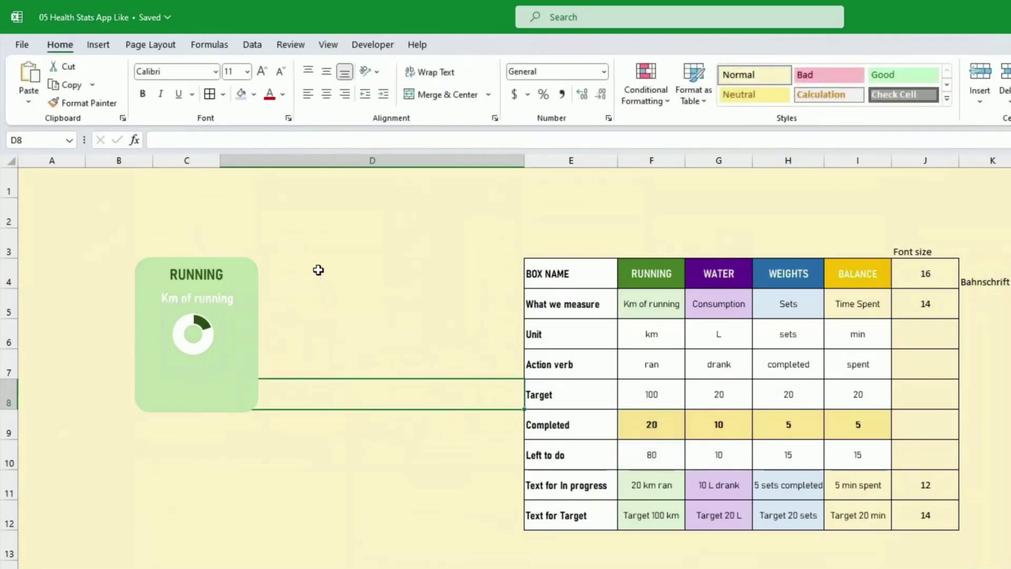
Set the doughnut chart area to No Outline.
left_click(211, 301)
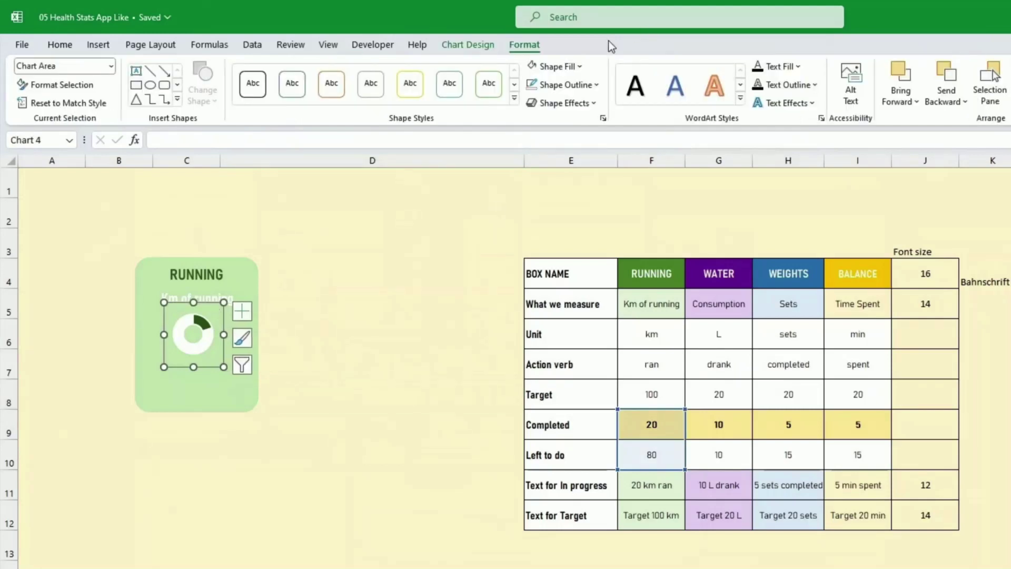
left_click(594, 84)
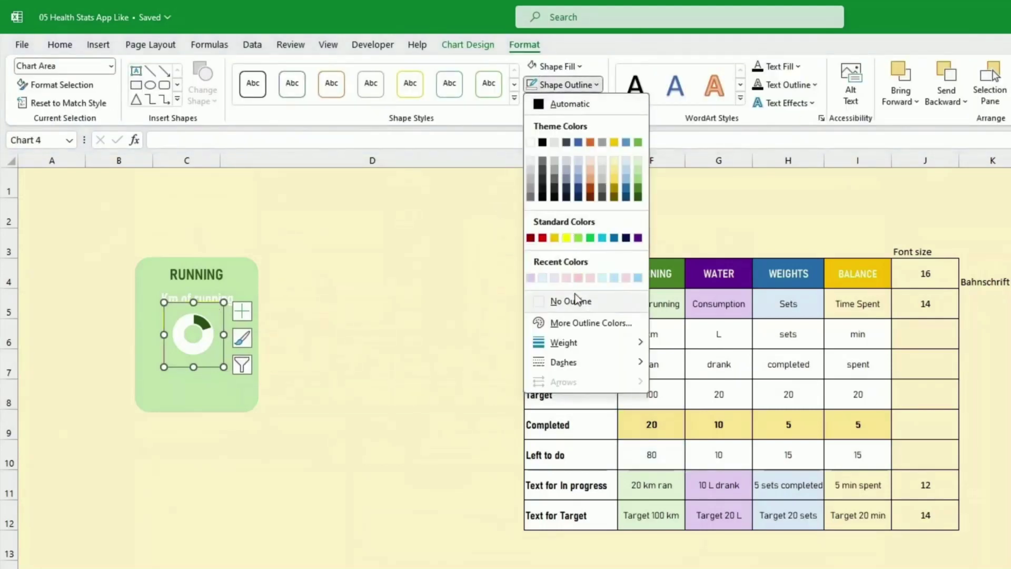
left_click(569, 301)
left_click(425, 313)
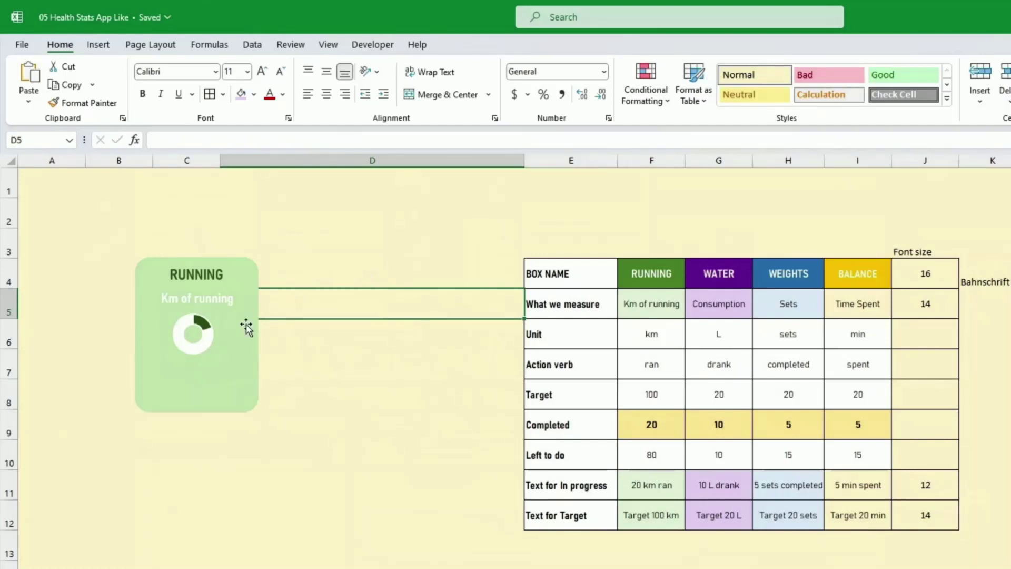
Enlarge the doughnut chart slightly and extend the green RUNNING card a little wider and taller.
left_click(193, 348)
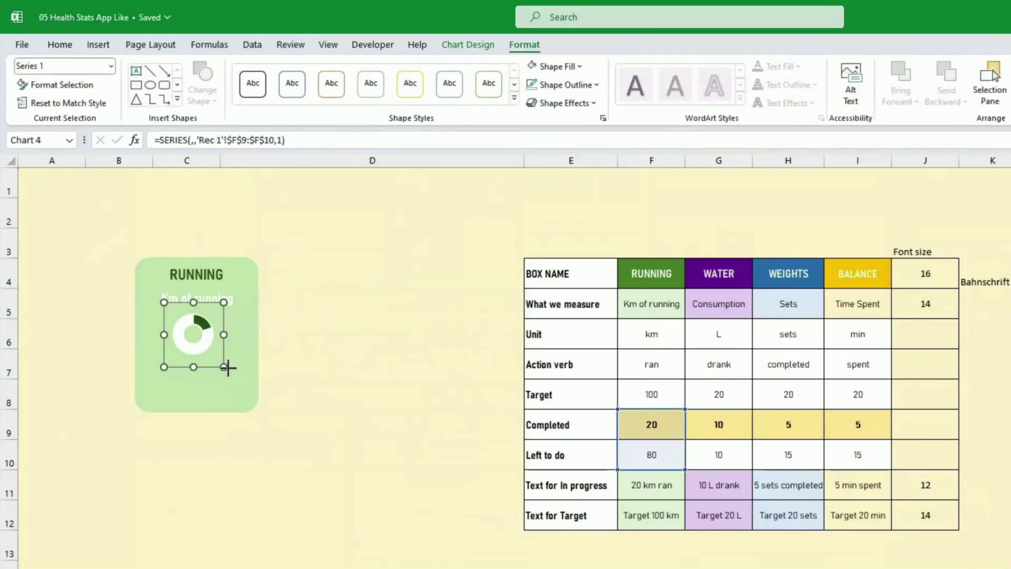
left_click_drag(223, 365, 228, 367)
left_click(311, 386)
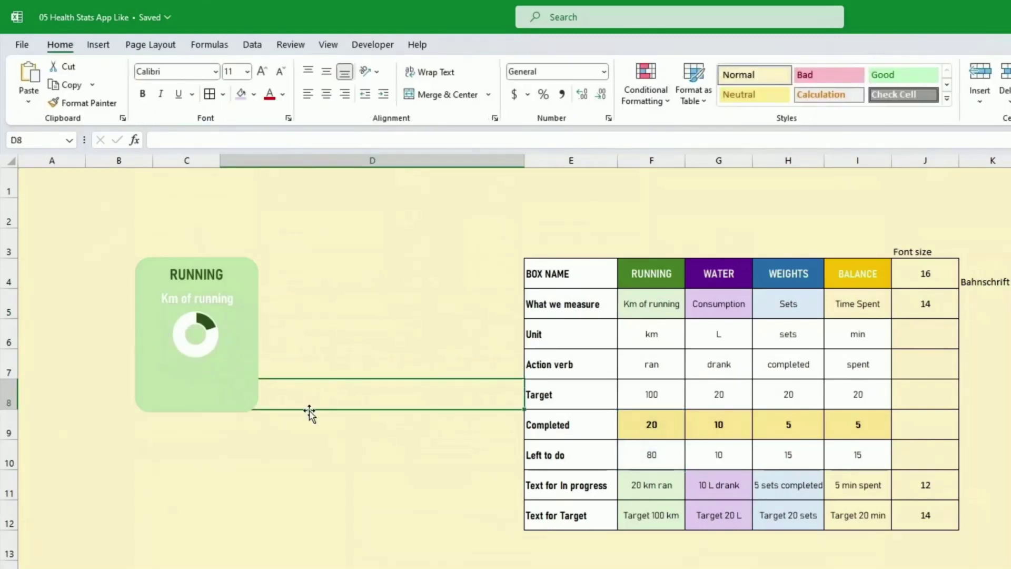
left_click(246, 414)
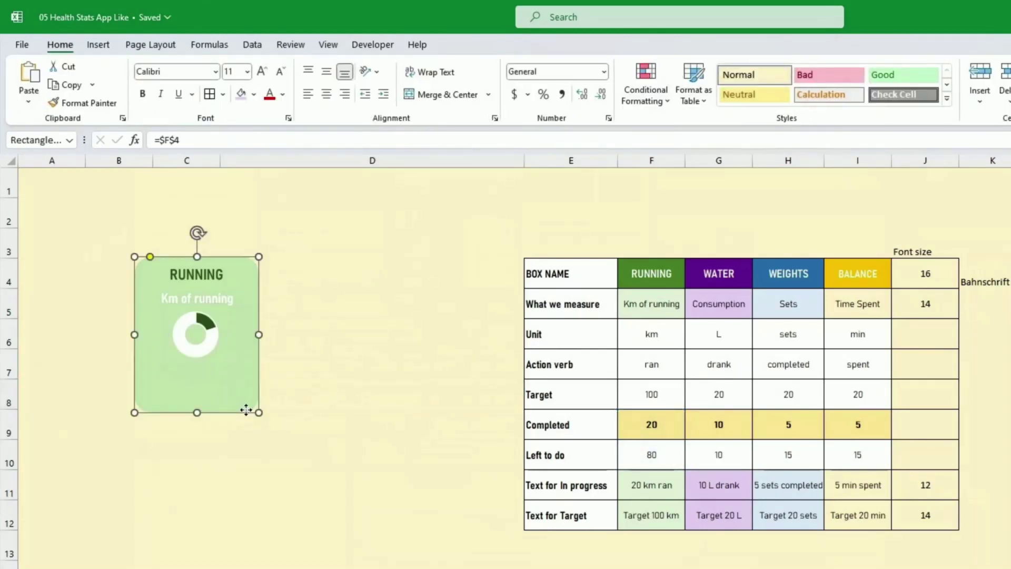
left_click_drag(257, 413, 265, 424)
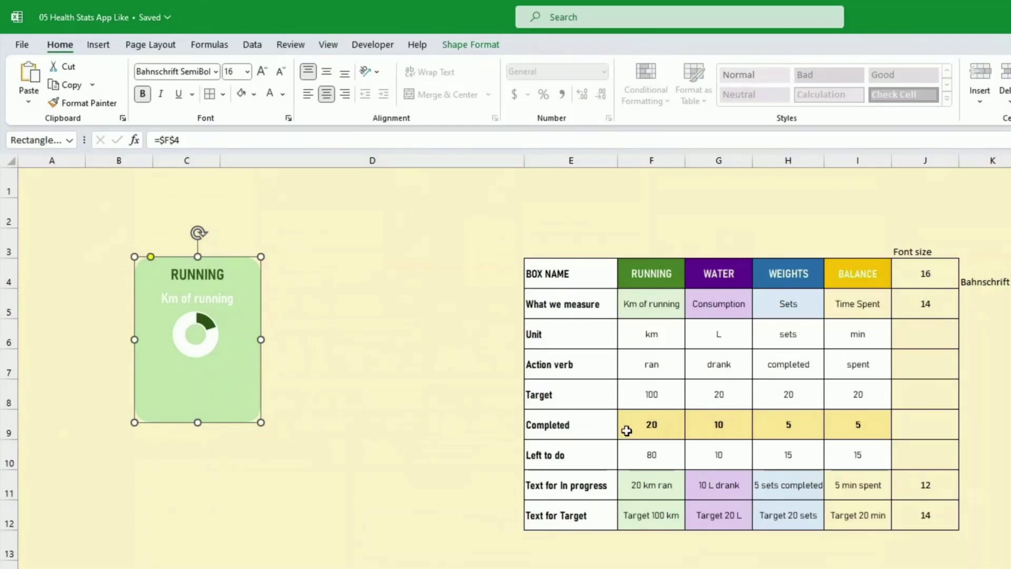
Duplicate the Km of running text box twice, placing both copies below the doughnut on the RUNNING card.
left_click(664, 489)
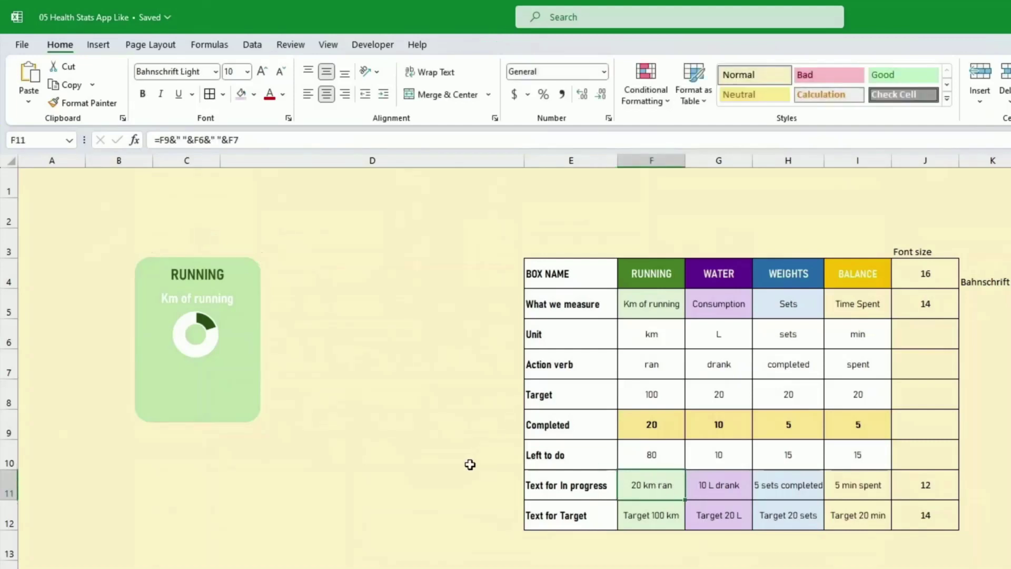
left_click(234, 301)
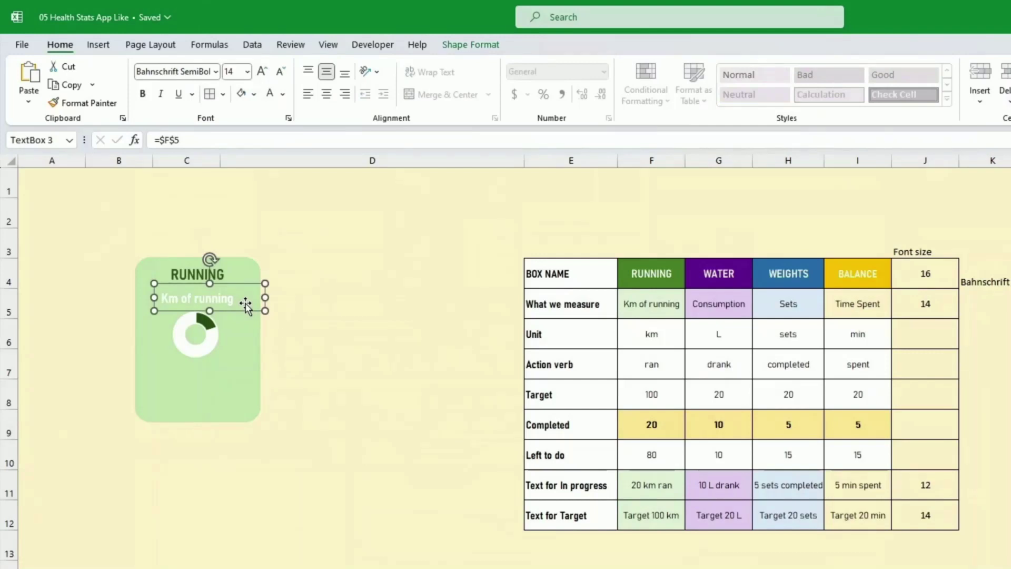
left_click_drag(248, 309, 265, 390)
left_click(217, 374)
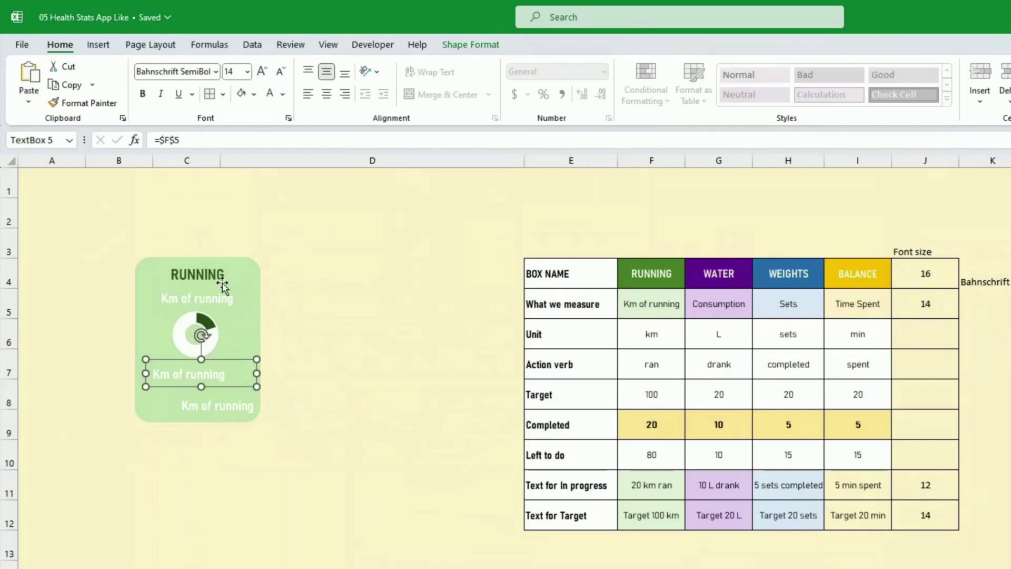
Link the text box copy directly below the doughnut to the Text for In progress cell F11.
left_click_drag(160, 139, 226, 141)
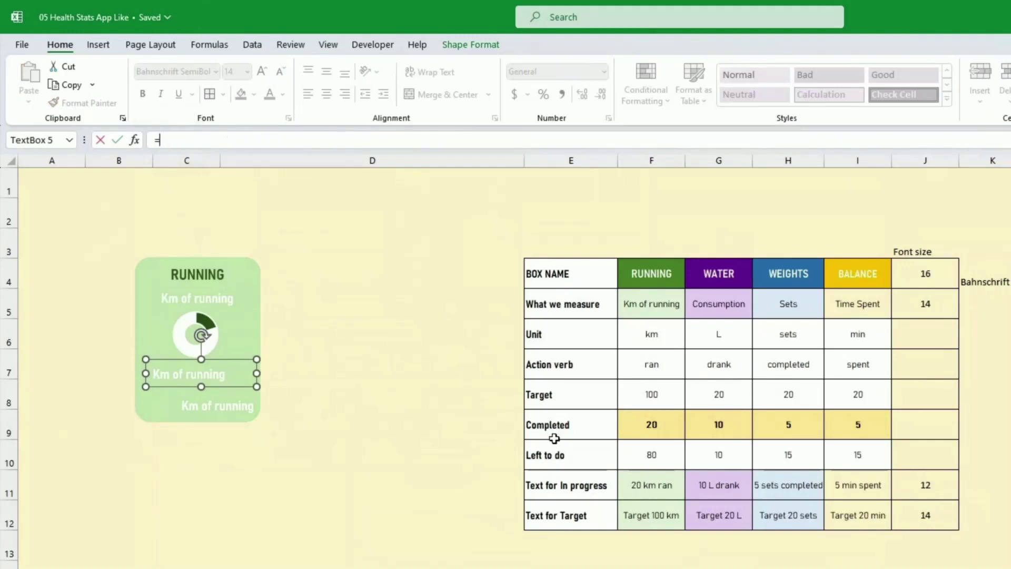
left_click(656, 484)
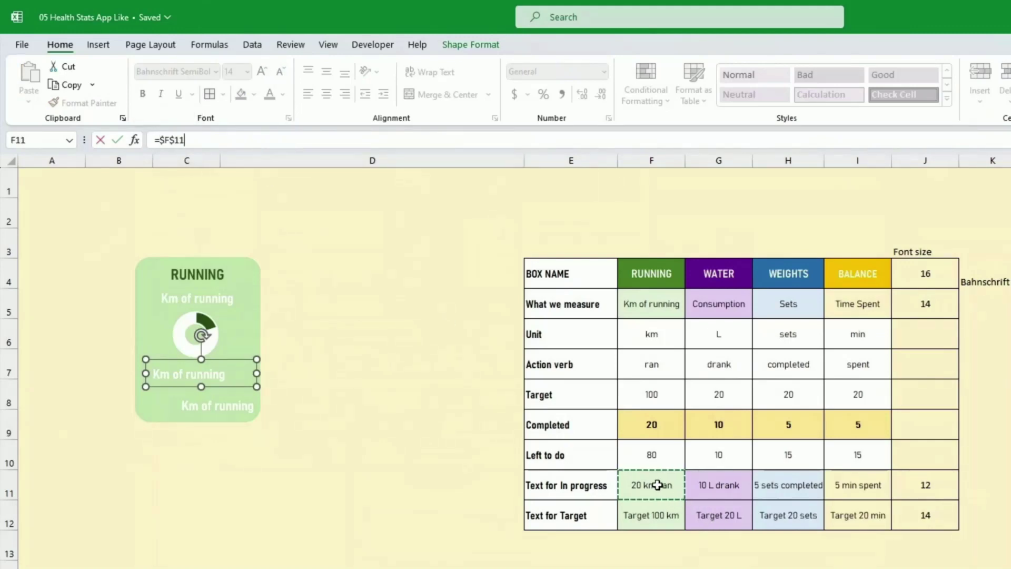
key("Return")
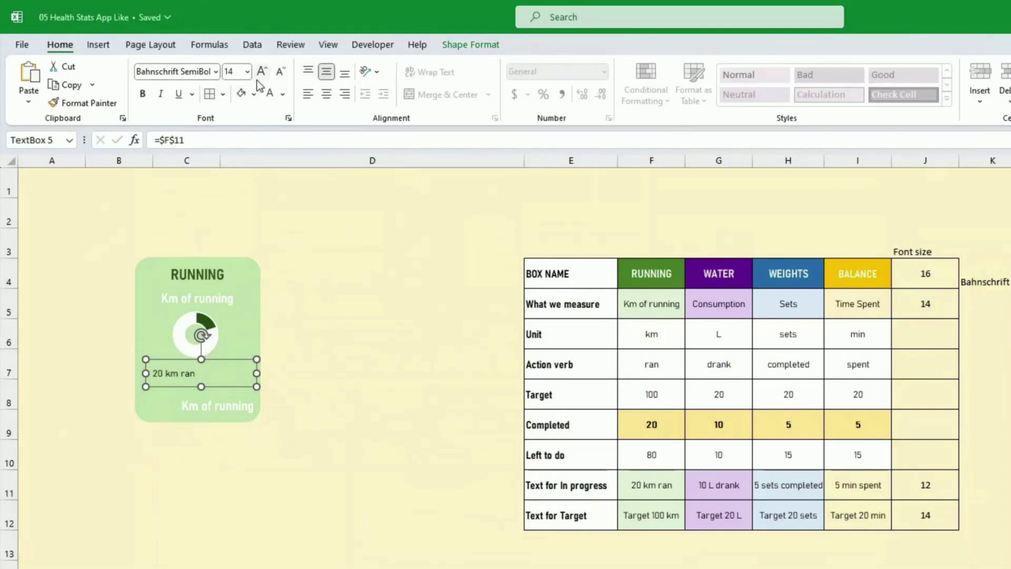
Format the 20 km ran text box as Bahnschrift SemiBold SemiConden, size 12, dark green, and nudge it slightly down and right.
left_click(215, 71)
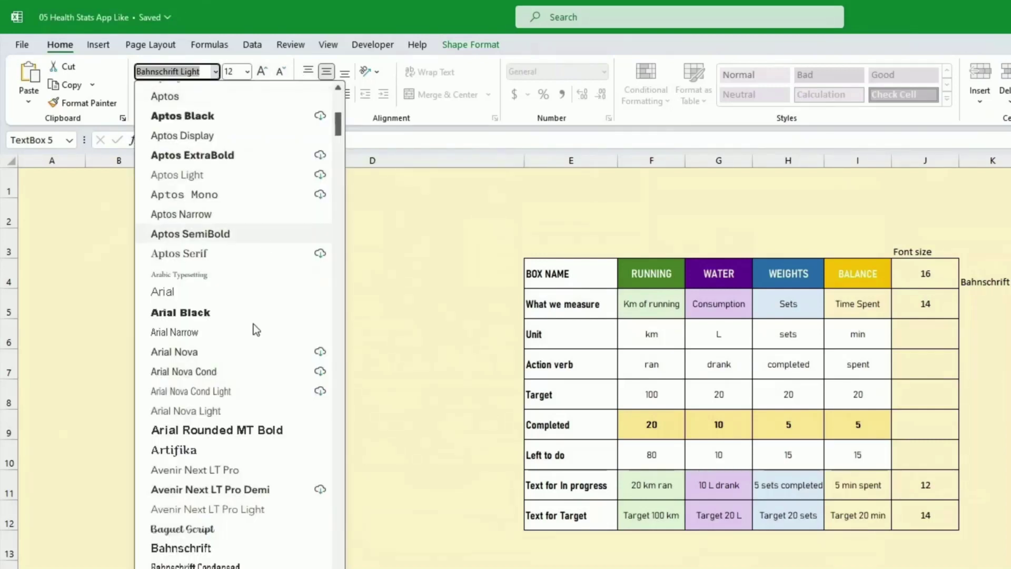
scroll(254, 347, "up", 5)
scroll(257, 339, "up", 3)
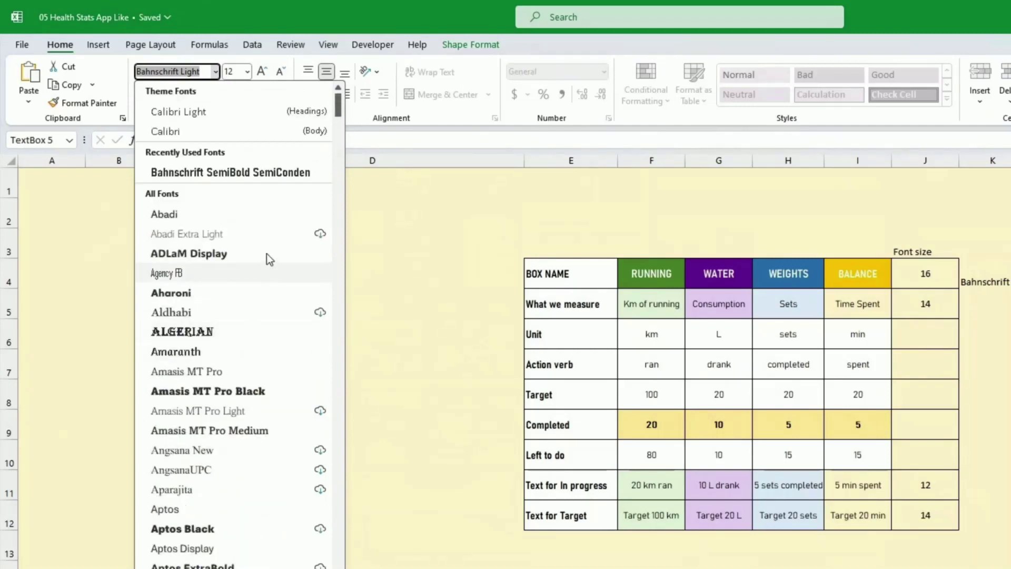
left_click(275, 175)
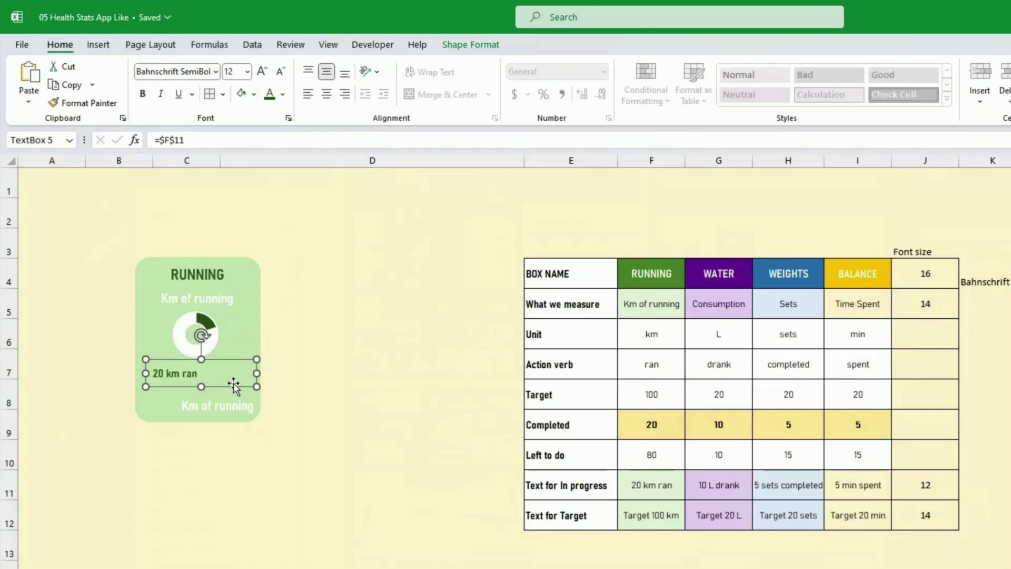
left_click_drag(235, 388, 239, 391)
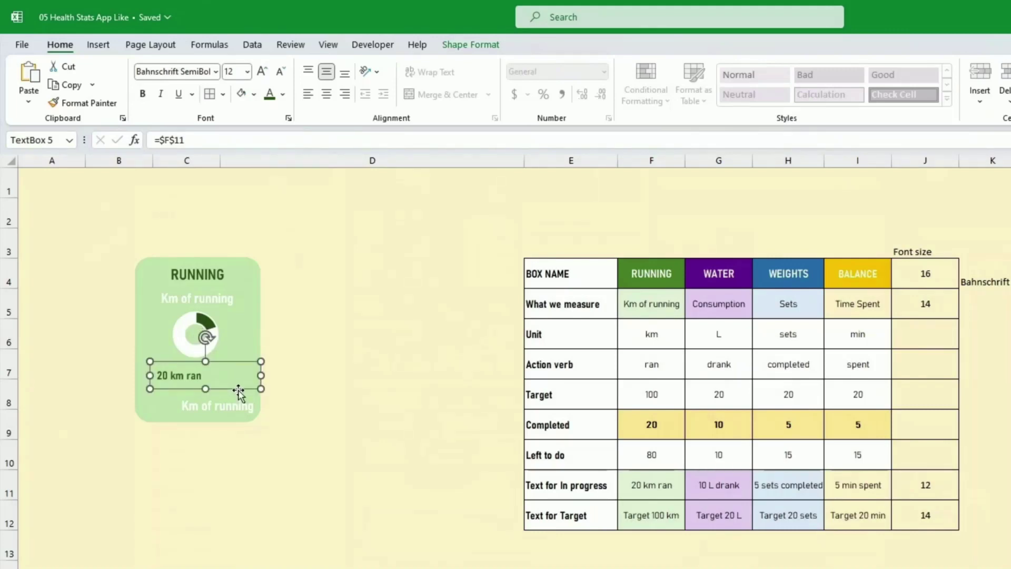
Move the lower Km of running copy just below the 20 km ran text and link it to the Text for Target cell F12.
left_click(235, 405)
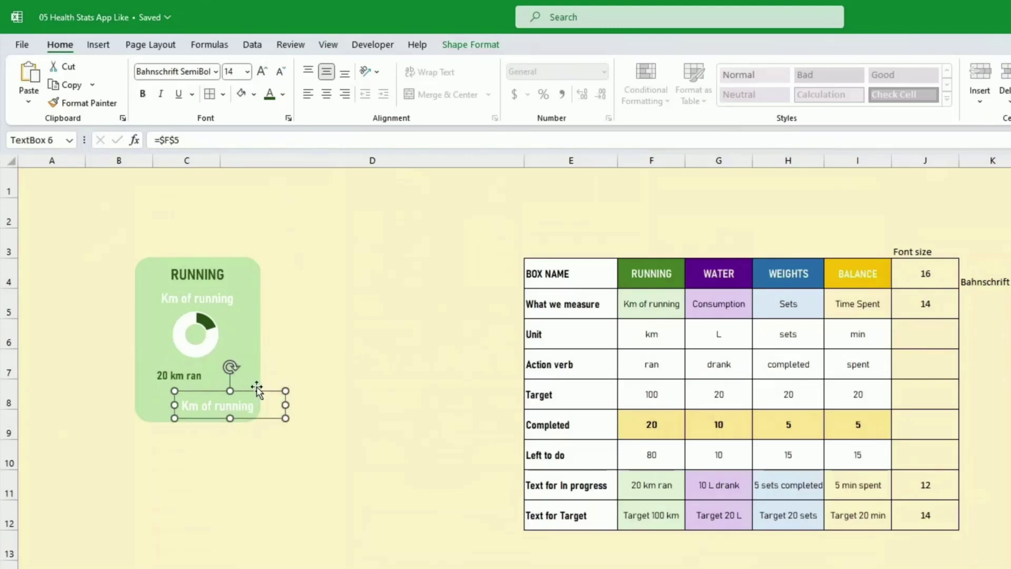
left_click_drag(257, 390, 230, 383)
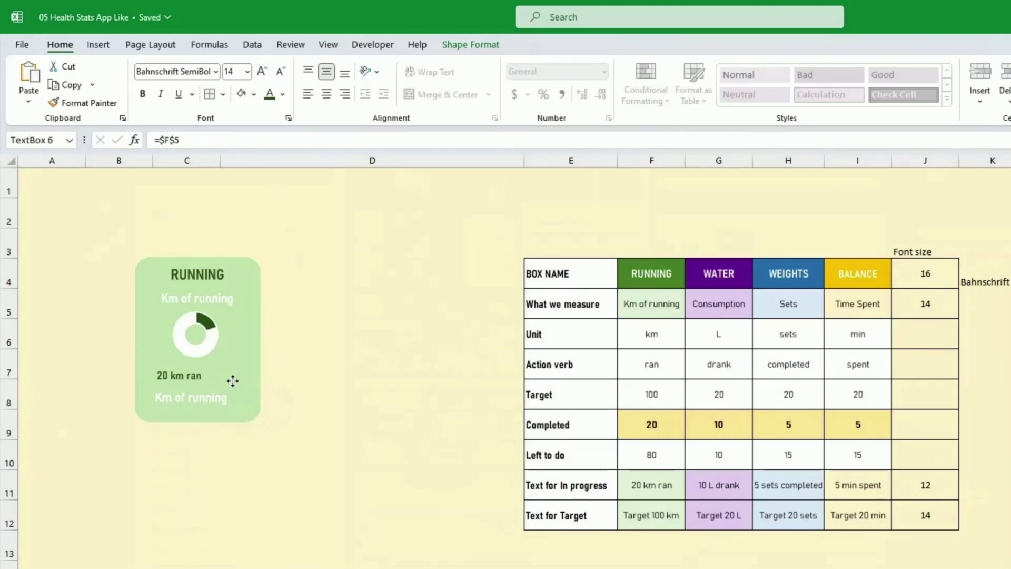
left_click_drag(232, 383, 232, 384)
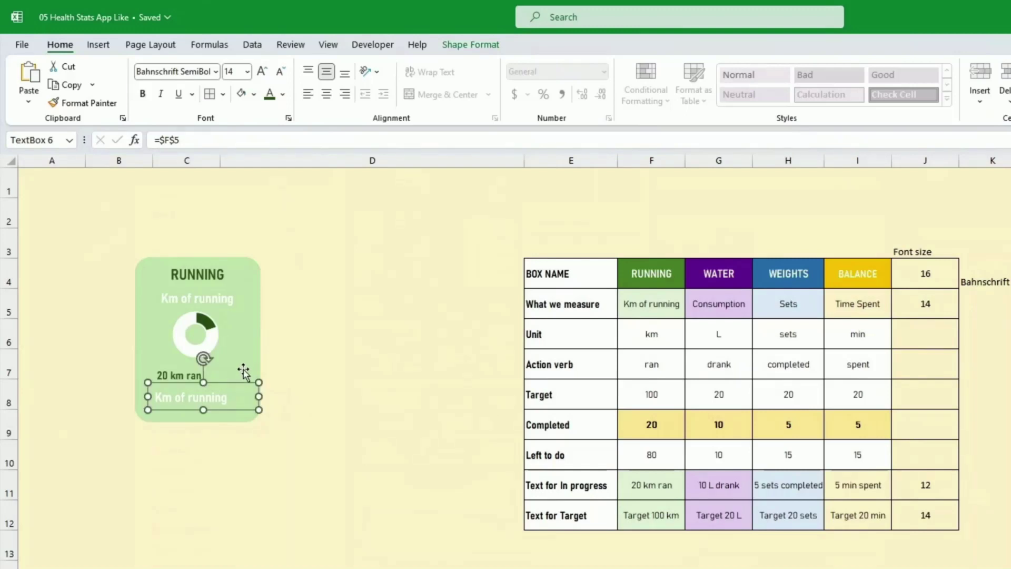
left_click_drag(162, 138, 192, 143)
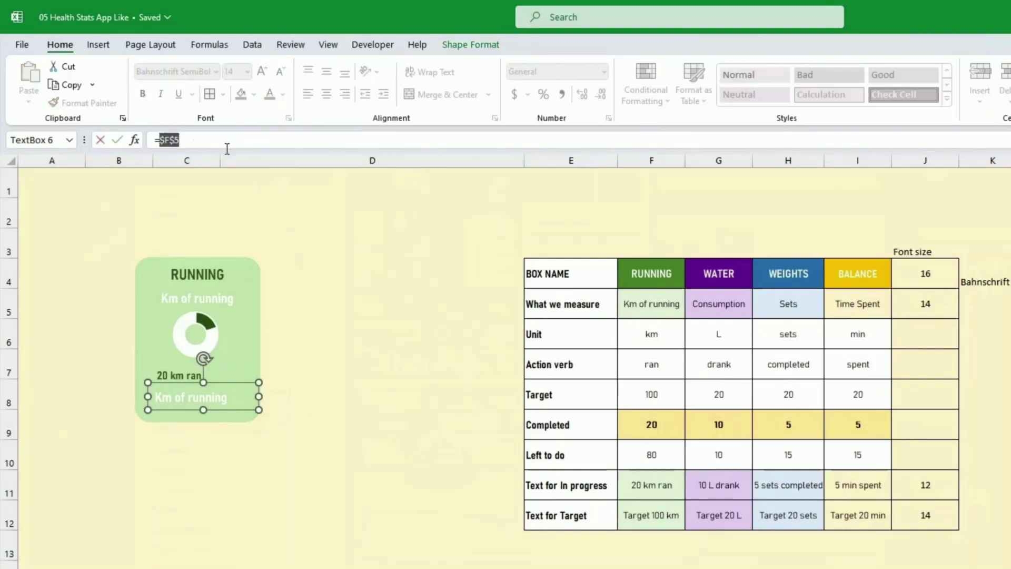
key("BackSpace")
left_click(664, 516)
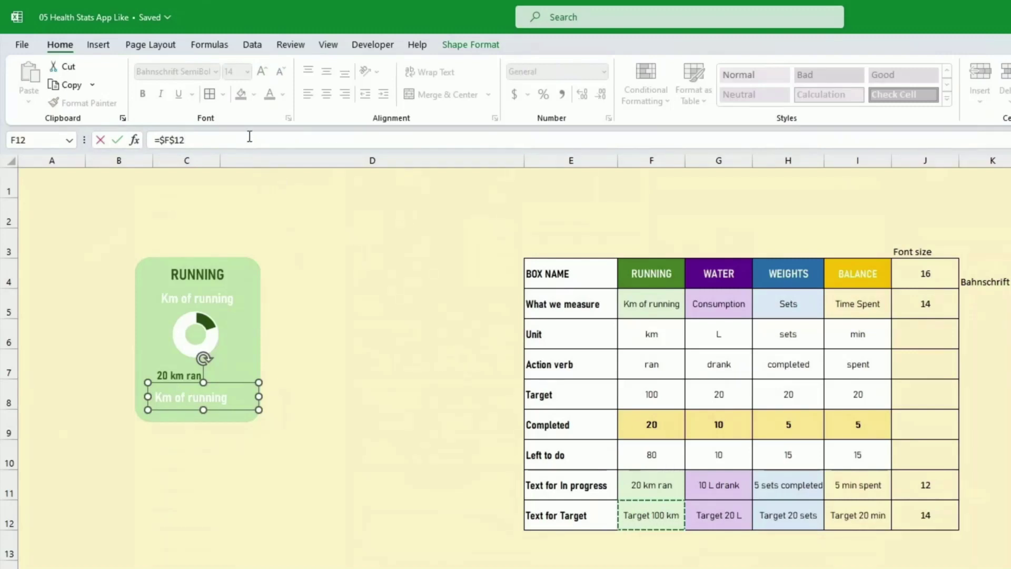
key("Return")
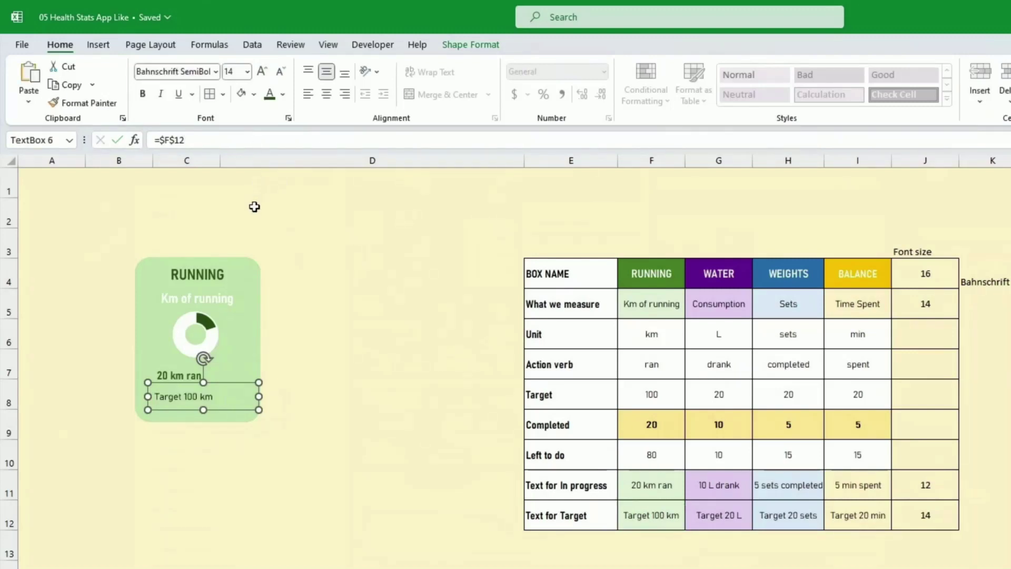
Format the Target 100 km text box as Bahnschrift SemiBold SemiConden, size 14, white.
left_click(284, 93)
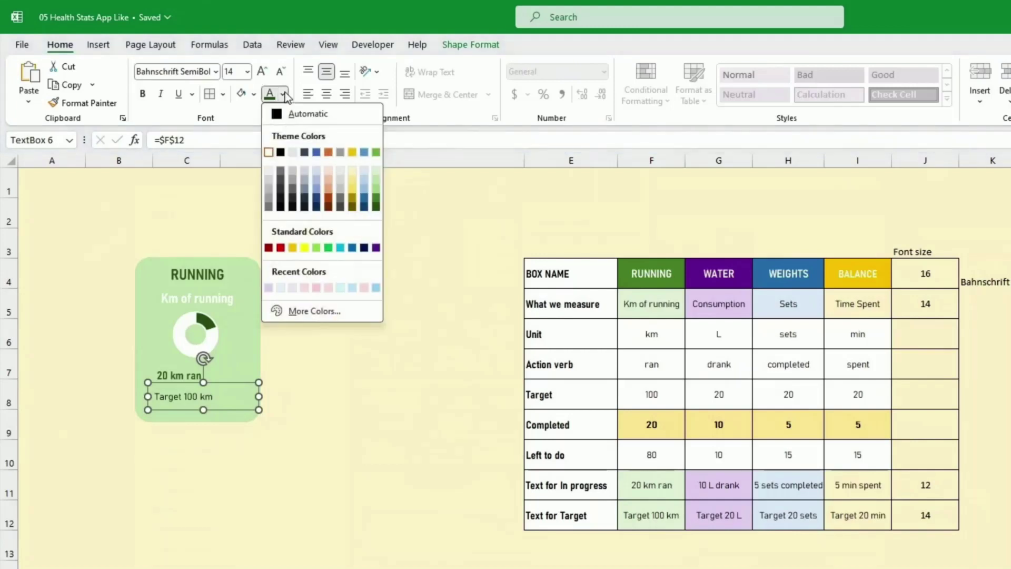
left_click(271, 156)
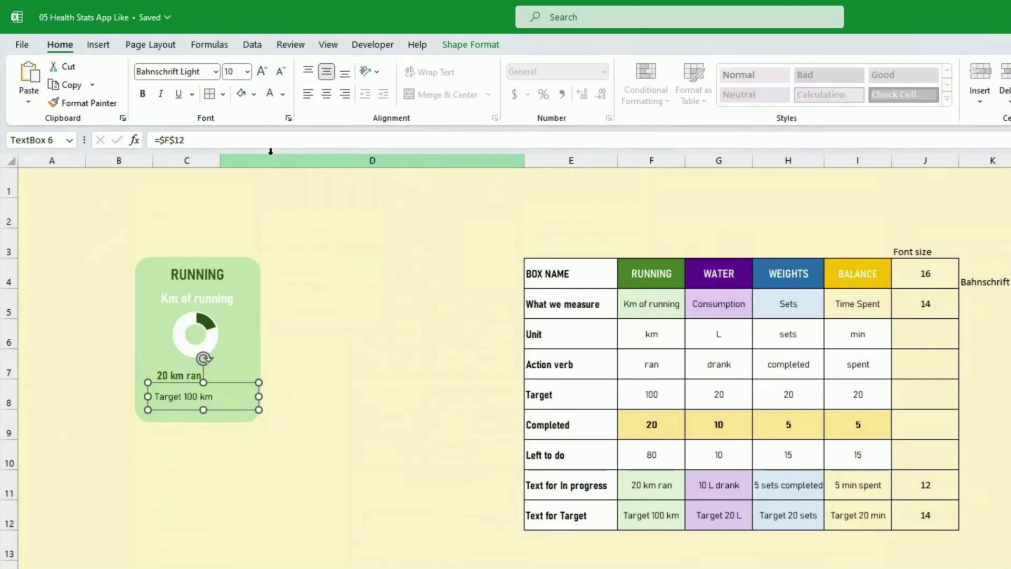
left_click(218, 75)
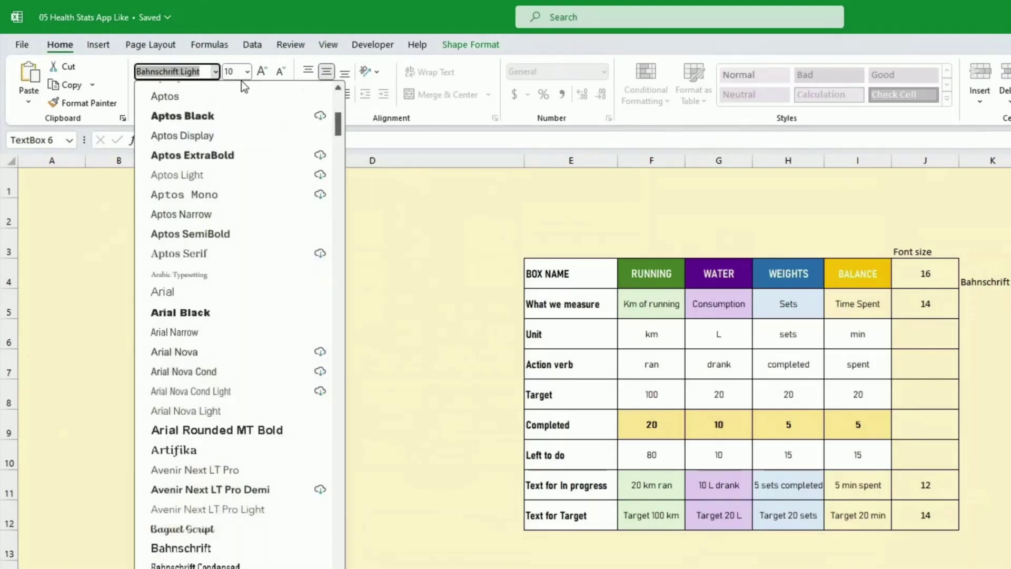
scroll(333, 120, "up", 5)
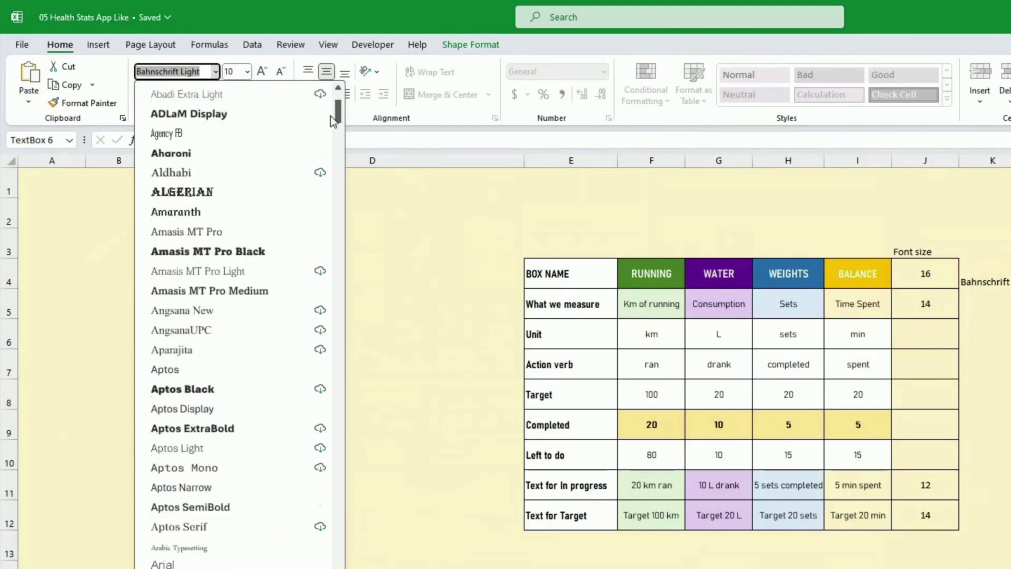
scroll(326, 113, "up", 3)
left_click(245, 171)
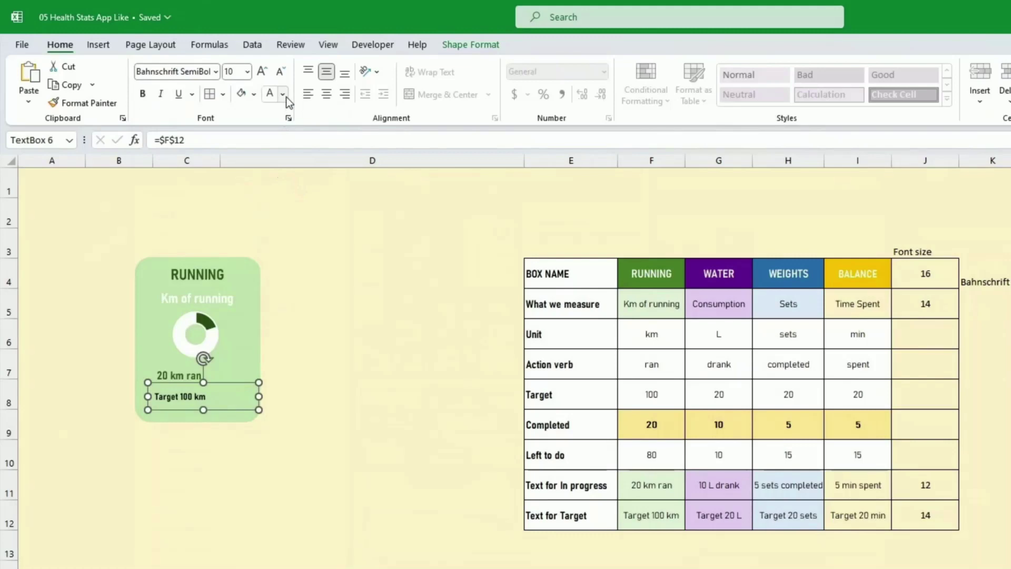
left_click(270, 98)
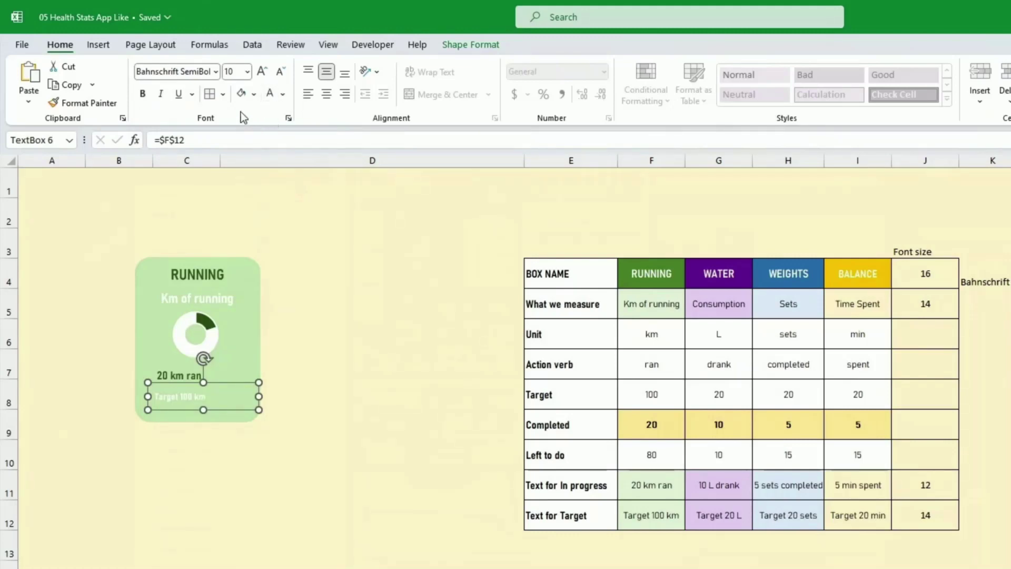
left_click(262, 72)
left_click(263, 73)
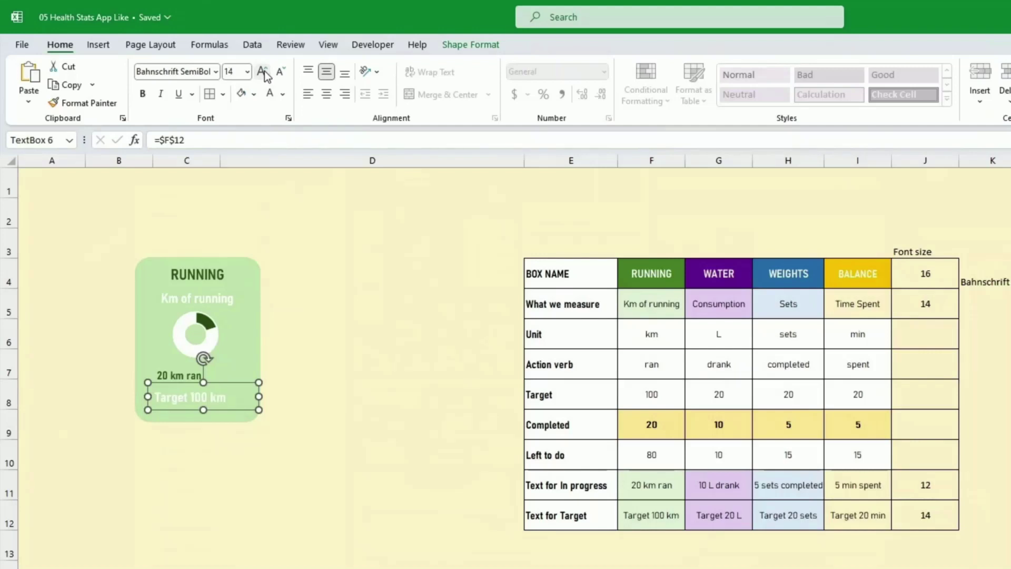
left_click(311, 231)
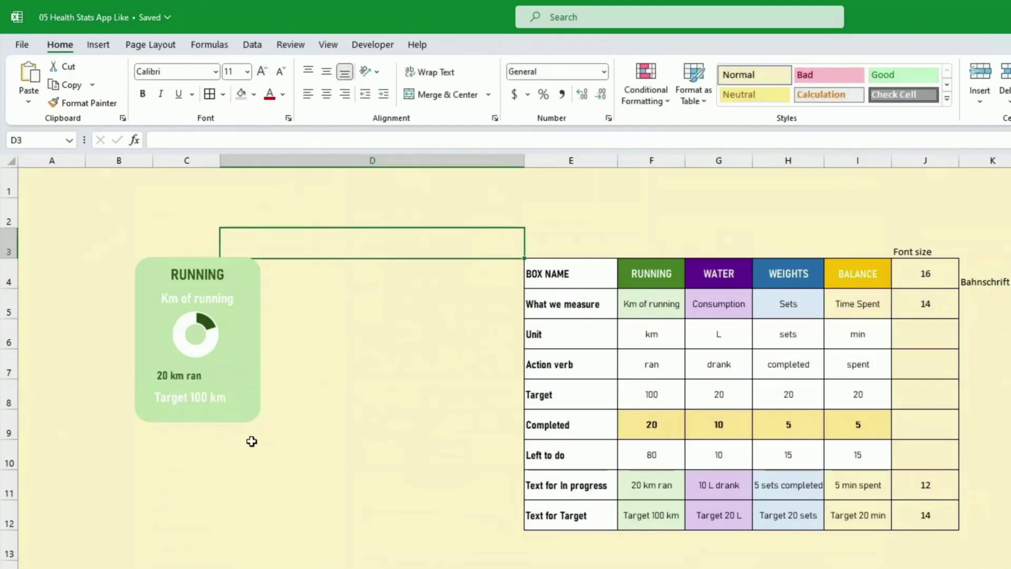
Add an outer shadow falling toward the lower right to the rounded RUNNING card.
left_click(247, 418)
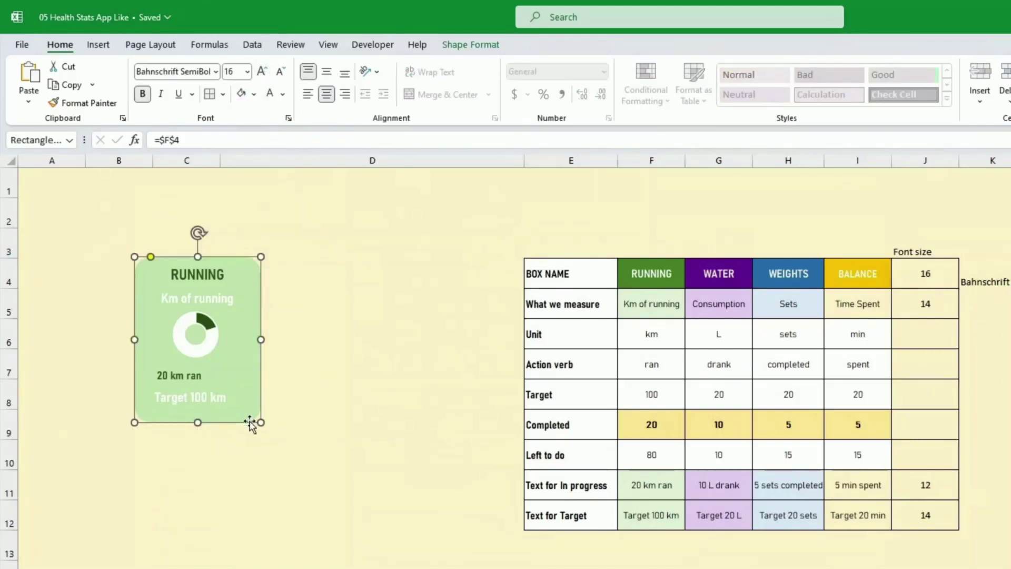
left_click(473, 45)
left_click(561, 103)
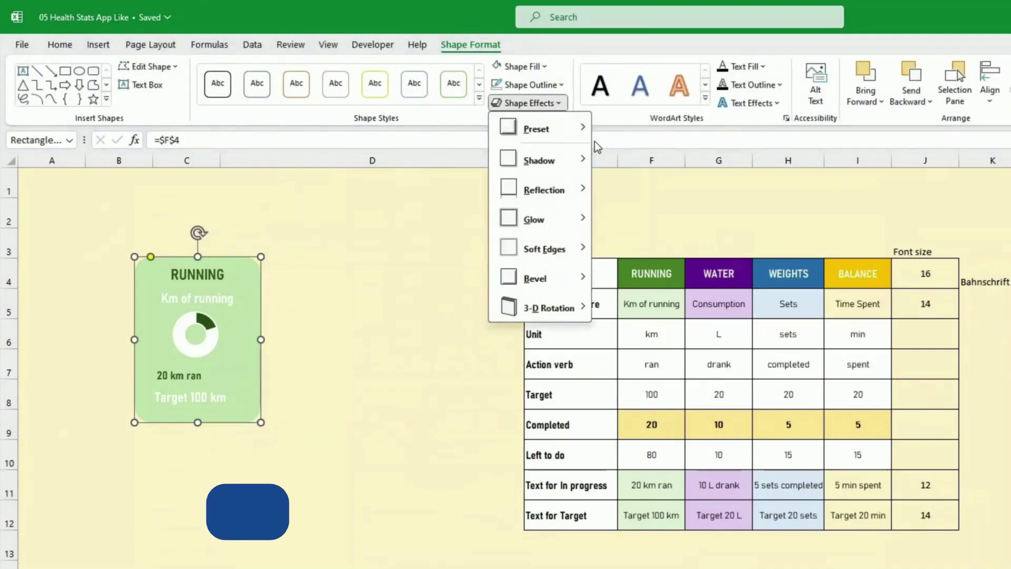
mouse_move(548, 160)
left_click(615, 267)
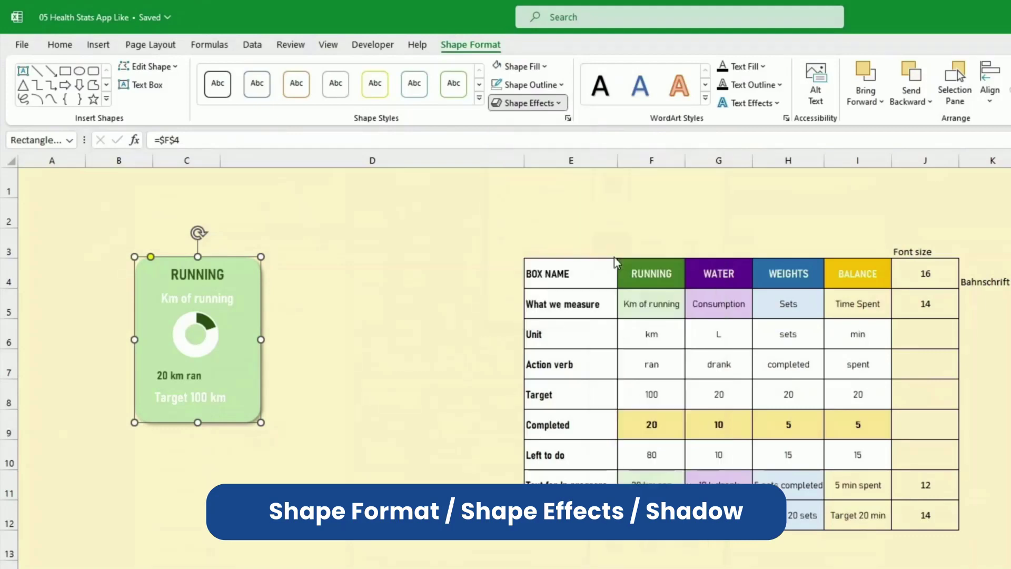
left_click(406, 382)
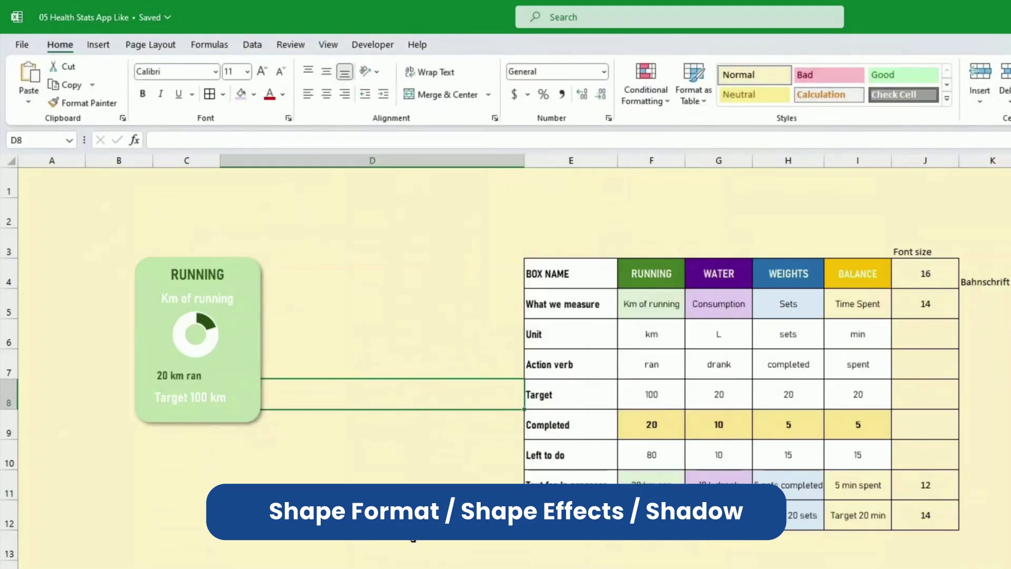
key("Down")
key("Down")
key("Down")
key("Down")
key("Down")
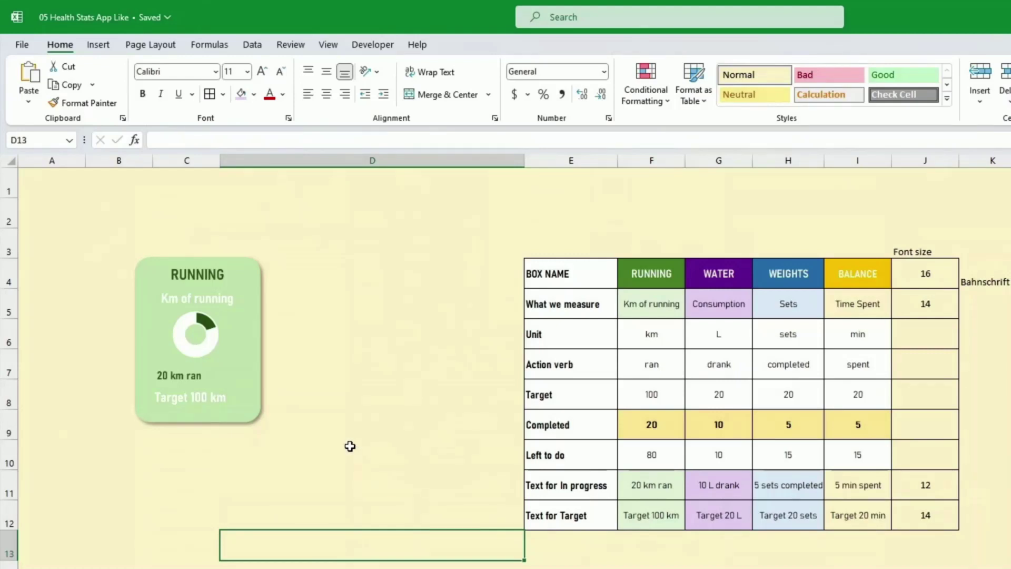
left_click(350, 446)
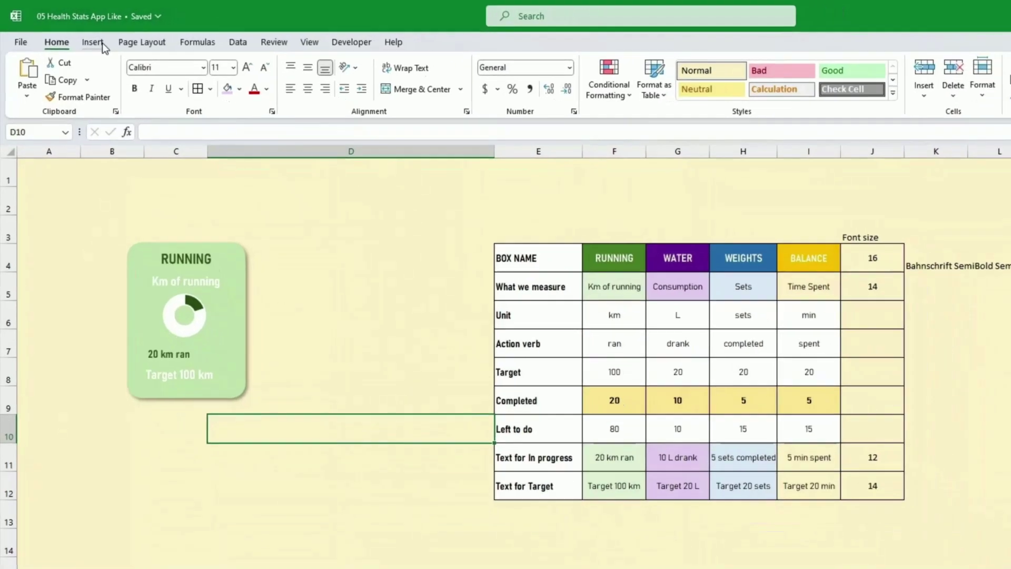
Insert the solid running-person icon found by searching stock icons for "run", and shrink it to about 1.91 cm square.
left_click(105, 45)
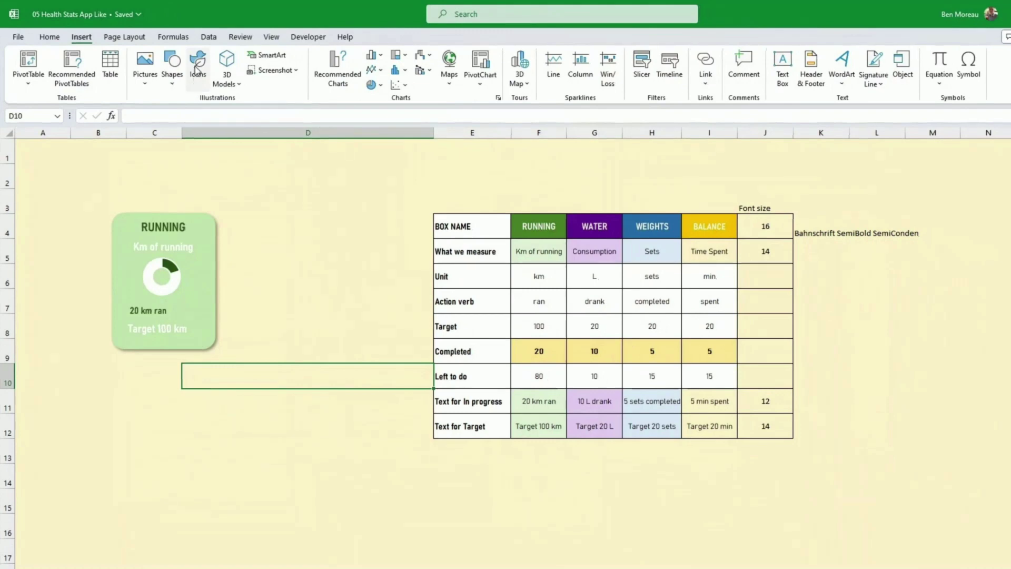
left_click(196, 69)
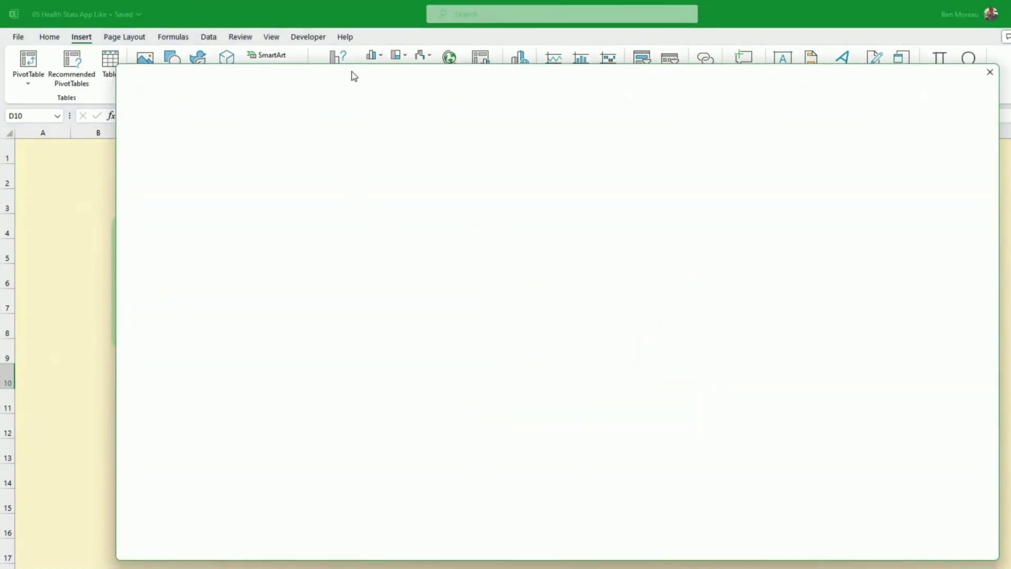
left_click_drag(350, 74, 569, 128)
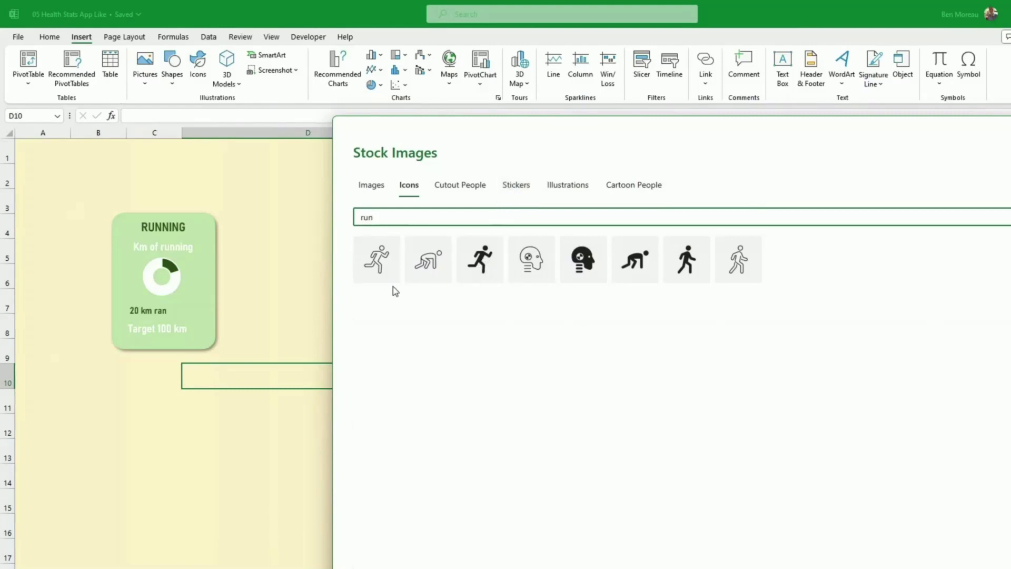
left_click(478, 261)
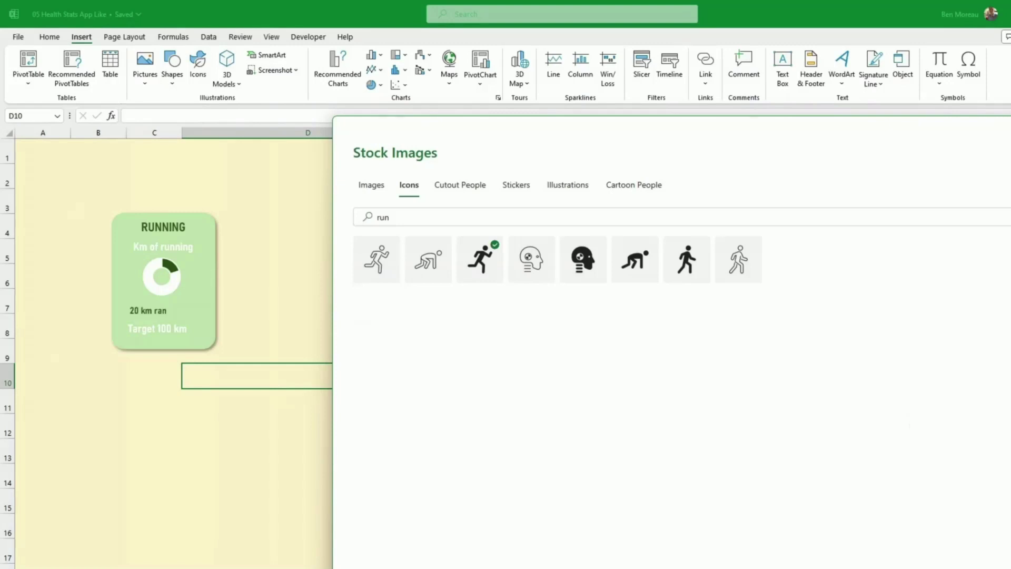
key("Return")
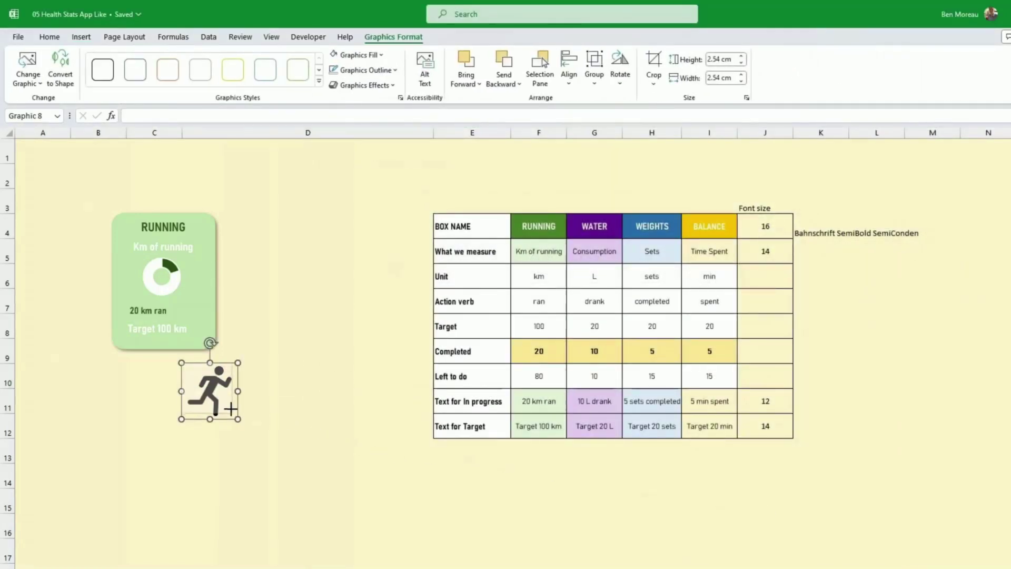
left_click_drag(237, 419, 224, 405)
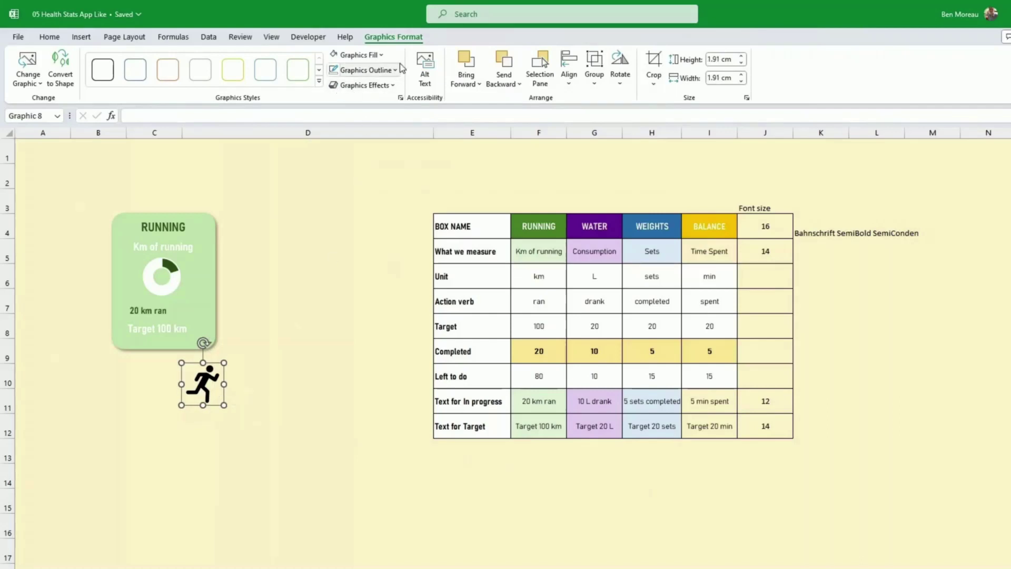
Fill the runner icon with white and give it an outer shadow.
left_click(334, 55)
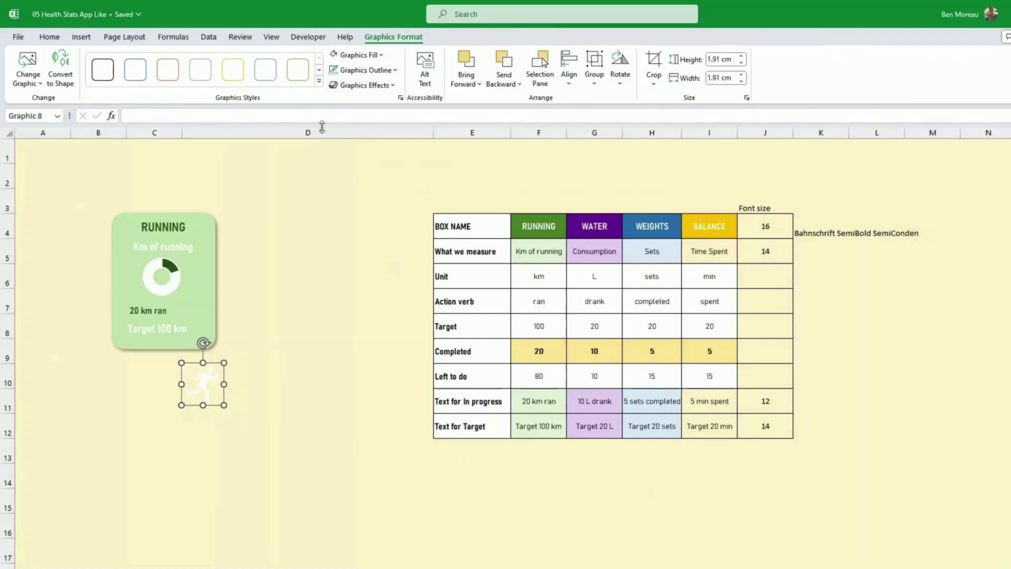
left_click(395, 86)
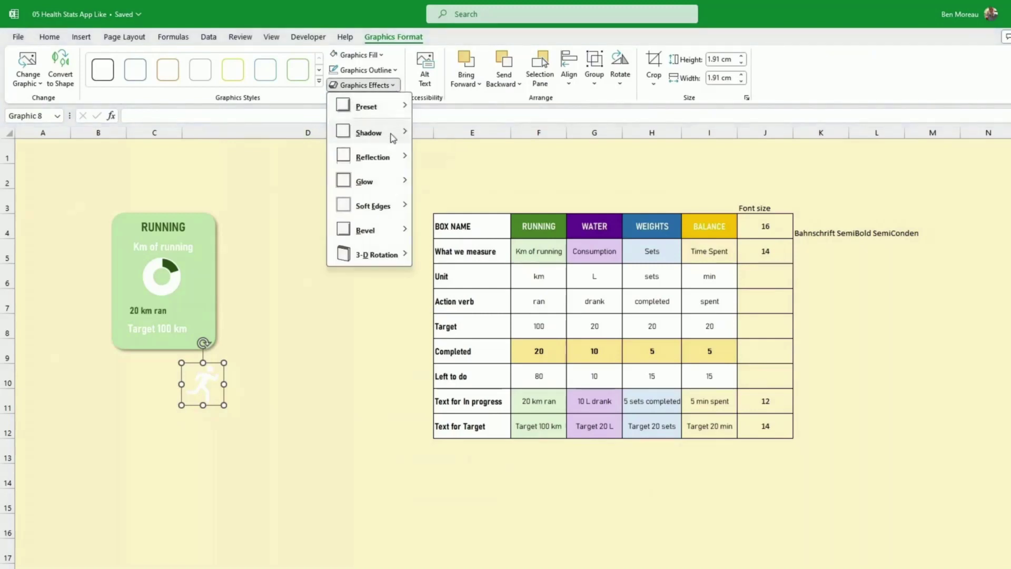
mouse_move(390, 135)
left_click(427, 206)
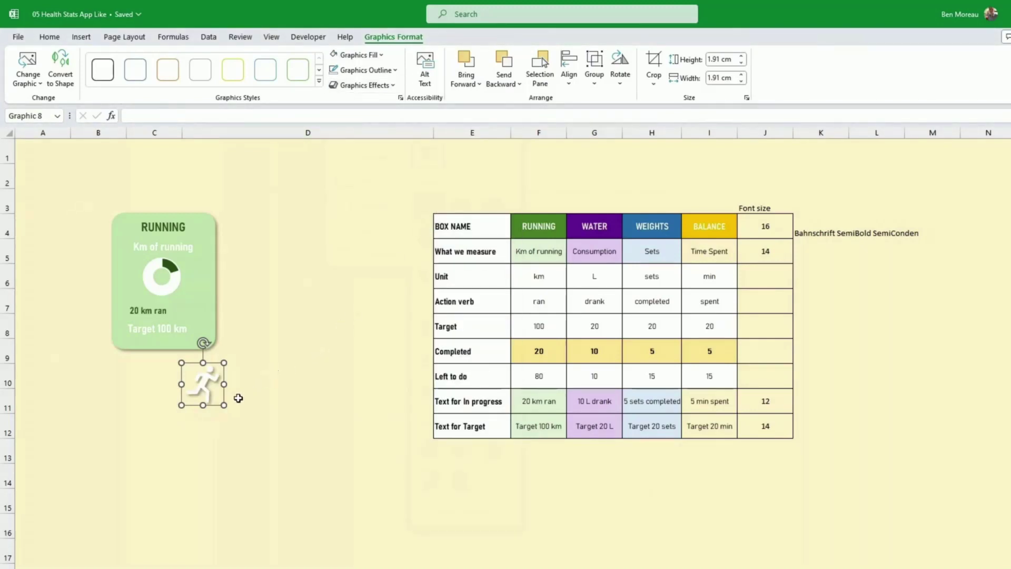
Place the runner icon beside the 20 km ran text in the RUNNING card and shrink it to about 1.48 cm square.
left_click_drag(225, 404, 204, 318)
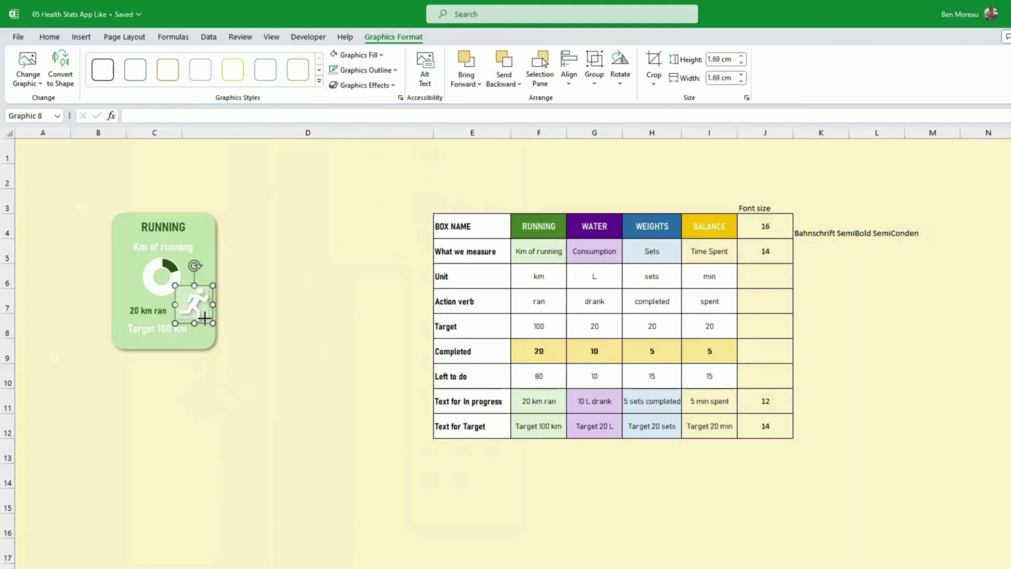
left_click_drag(204, 317, 205, 324)
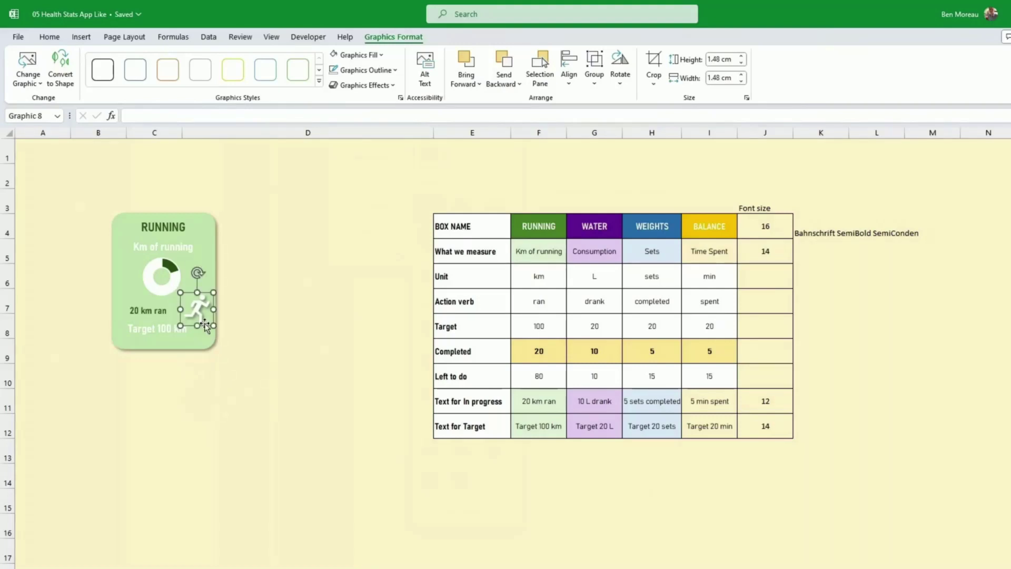
left_click(240, 317)
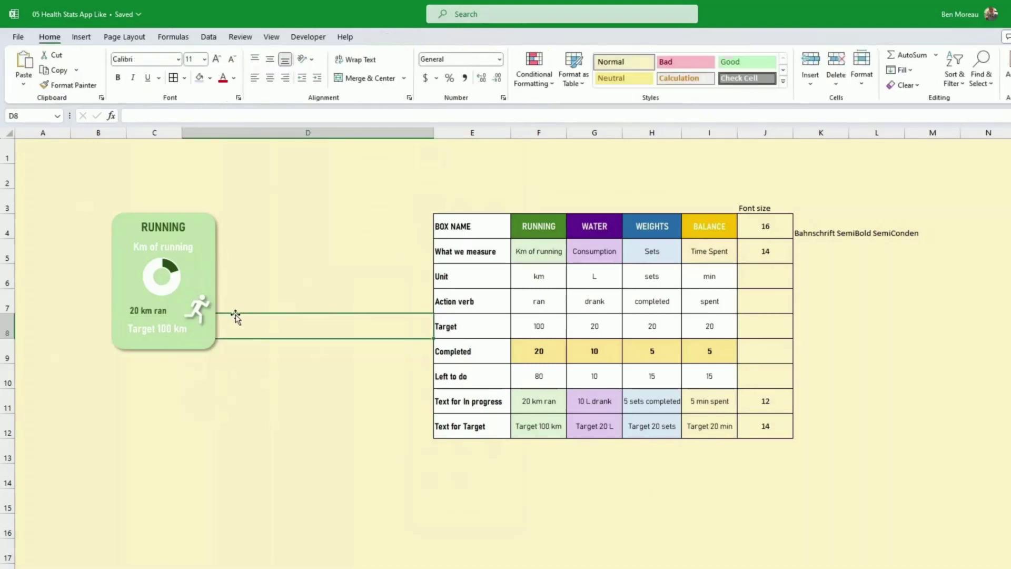
left_click(201, 321)
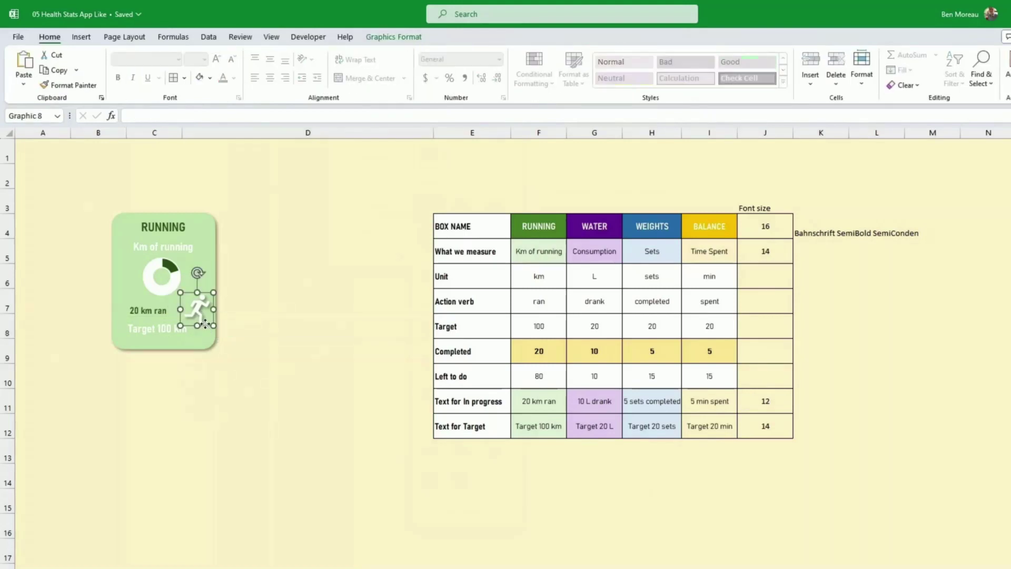
left_click_drag(205, 323, 205, 322)
left_click(239, 349)
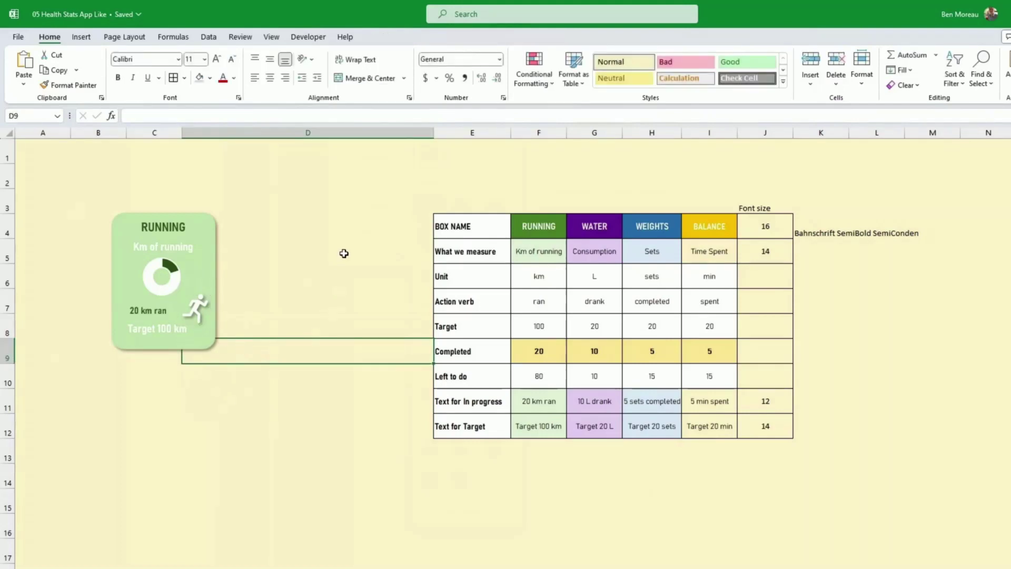
left_click(197, 304)
Narrow the RUNNING card slightly from its right edge and move it with all its contents slightly up and left.
left_click(216, 279)
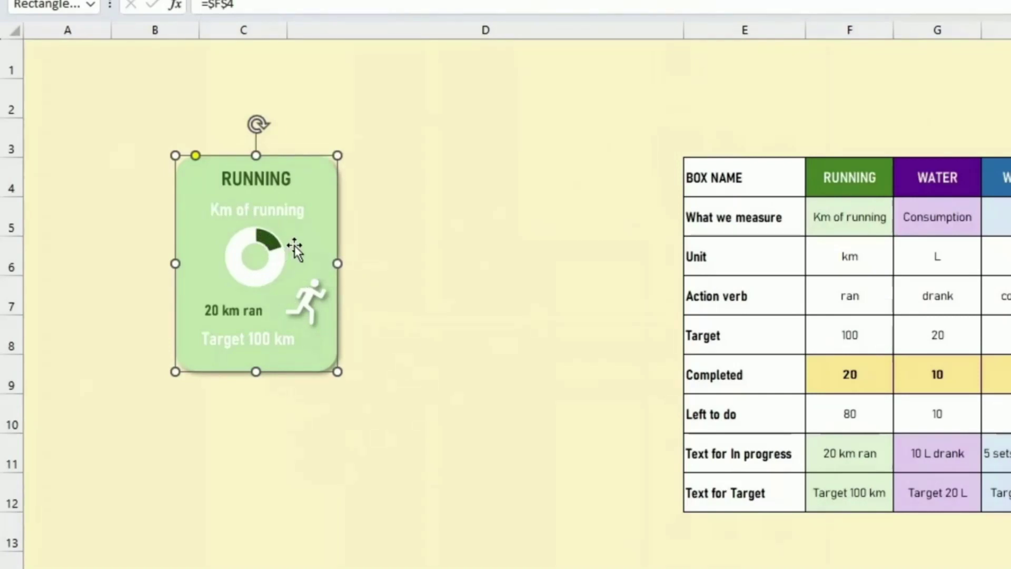
left_click(453, 349)
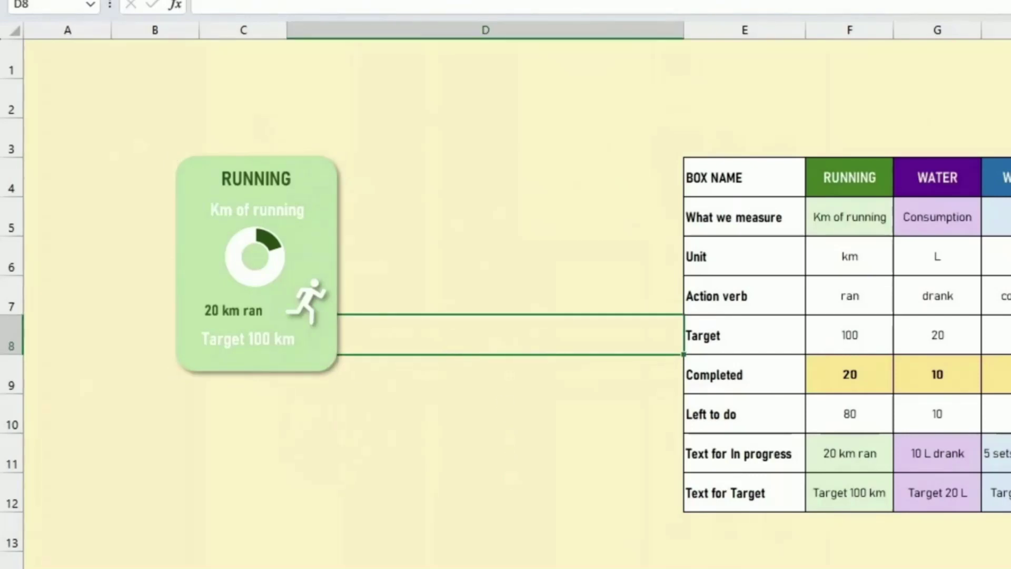
left_click(785, 547)
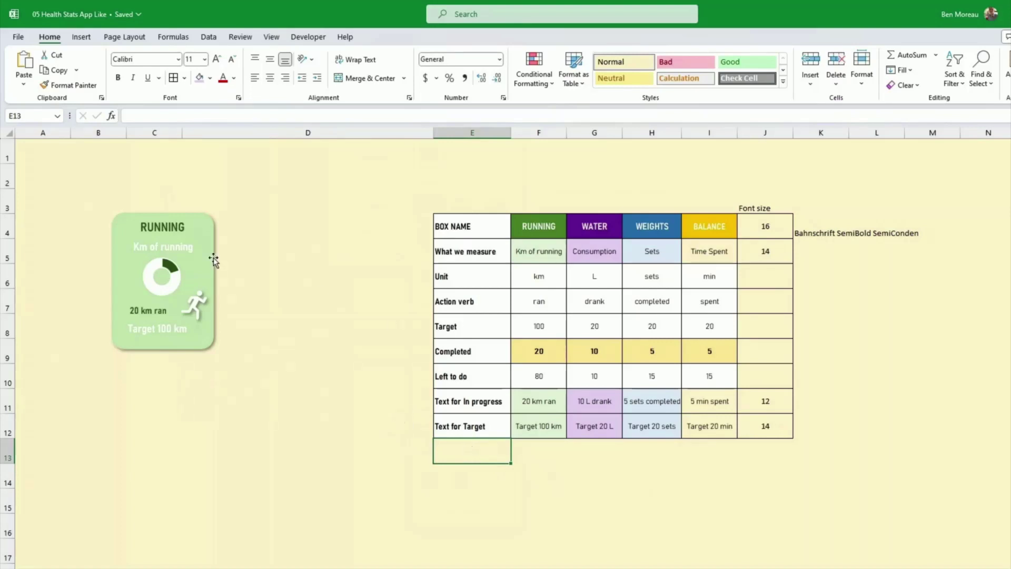
left_click_drag(146, 323, 126, 314)
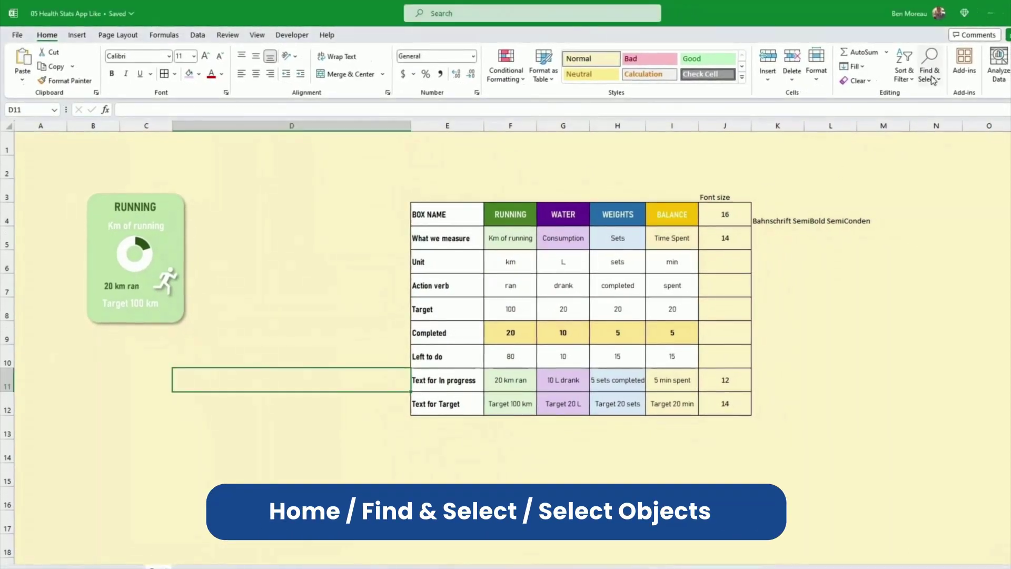
Select every object of the RUNNING card, group them into one object, and move the group slightly down and right.
left_click(932, 79)
left_click(963, 236)
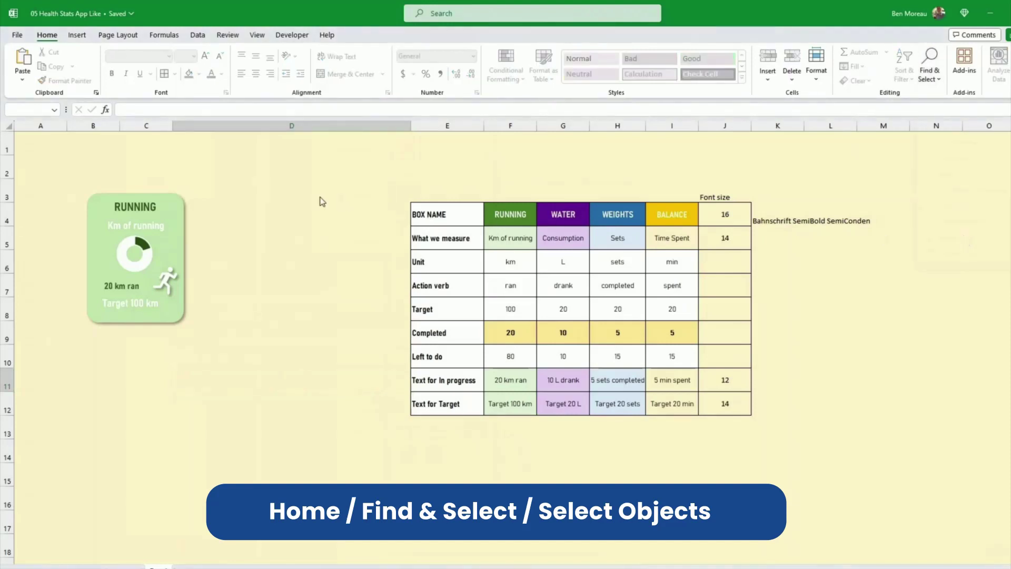
left_click_drag(64, 179, 230, 357)
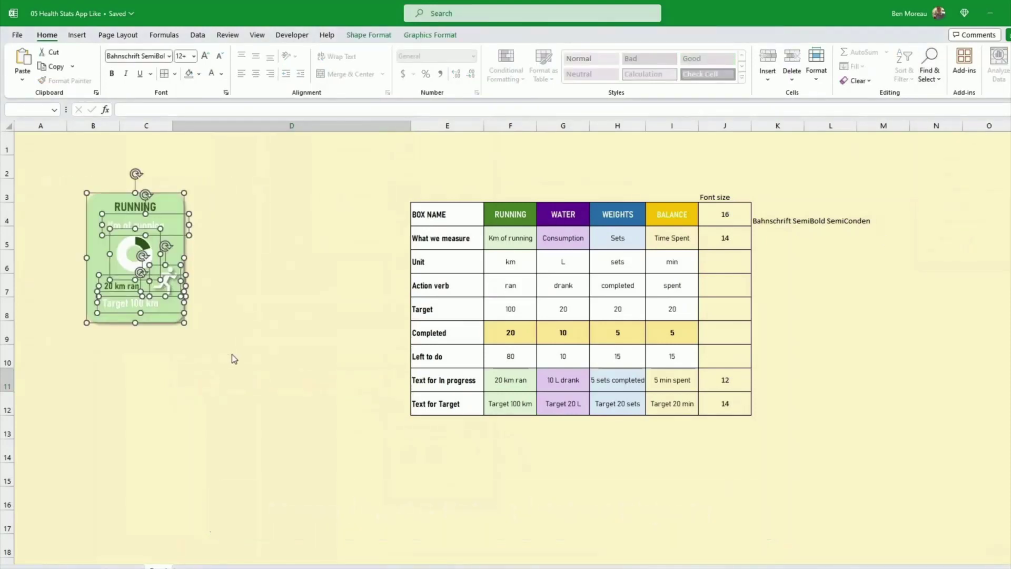
left_click(441, 37)
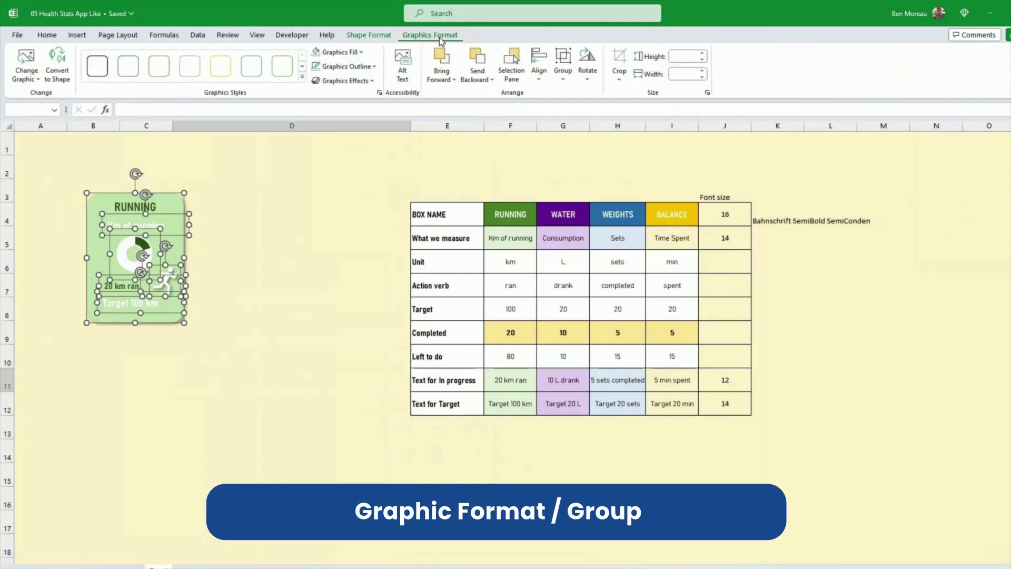
left_click(569, 65)
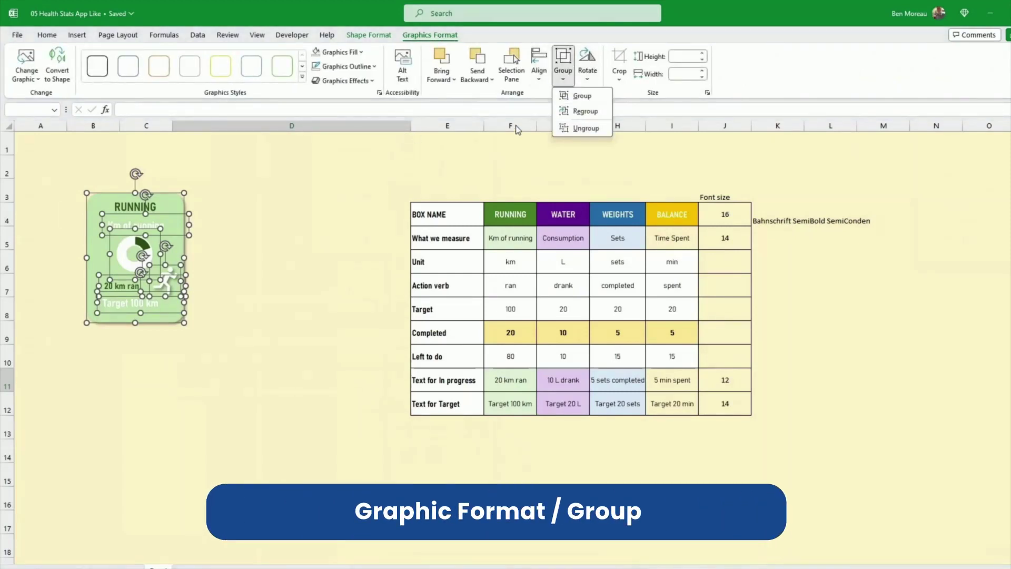
left_click(582, 96)
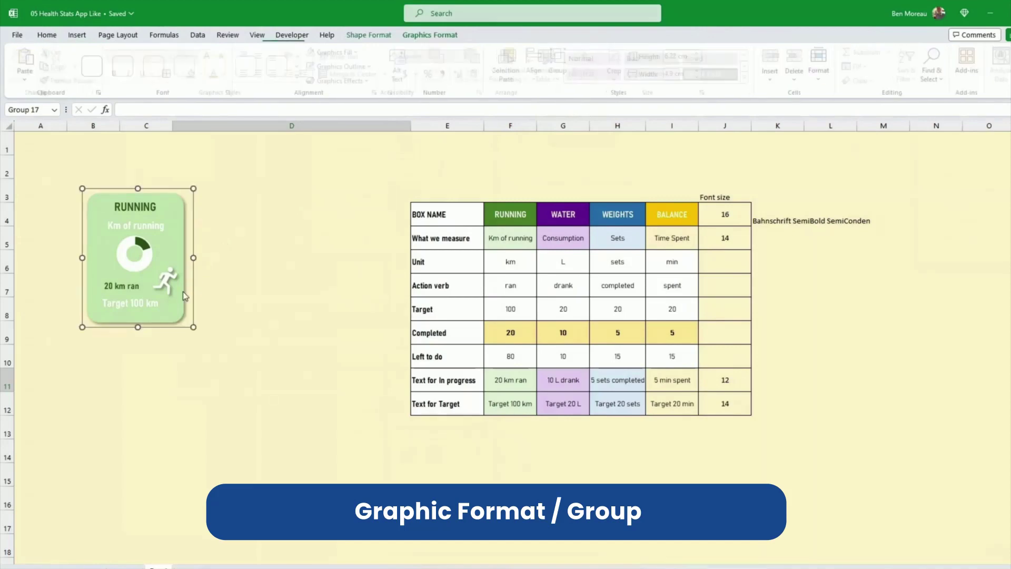
mouse_move(191, 304)
left_mouse_down()
mouse_move(228, 304)
mouse_move(200, 310)
left_mouse_up()
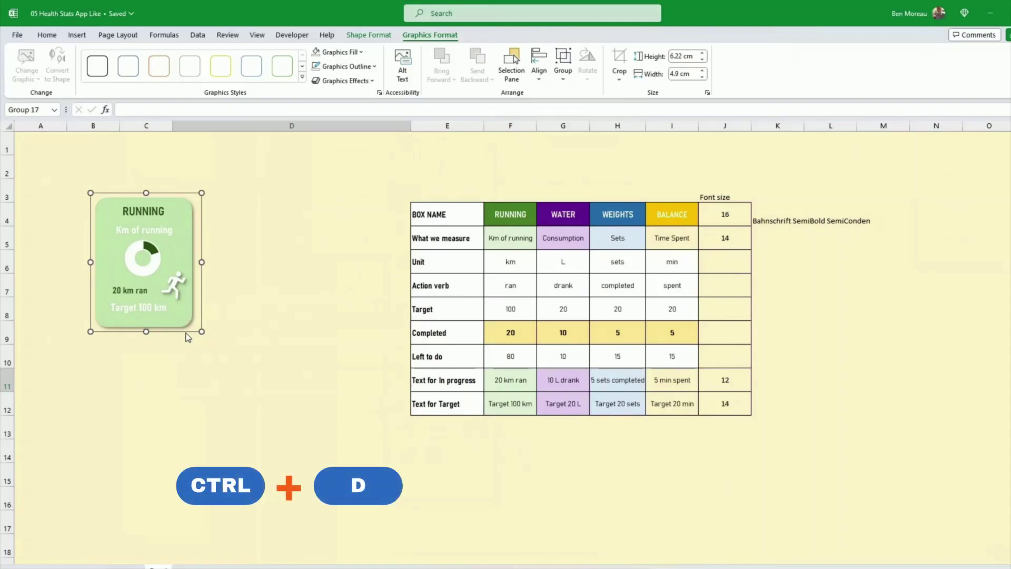
Duplicate the RUNNING card group, place the copy to the right of the original, and ungroup the copy.
key("ctrl+d")
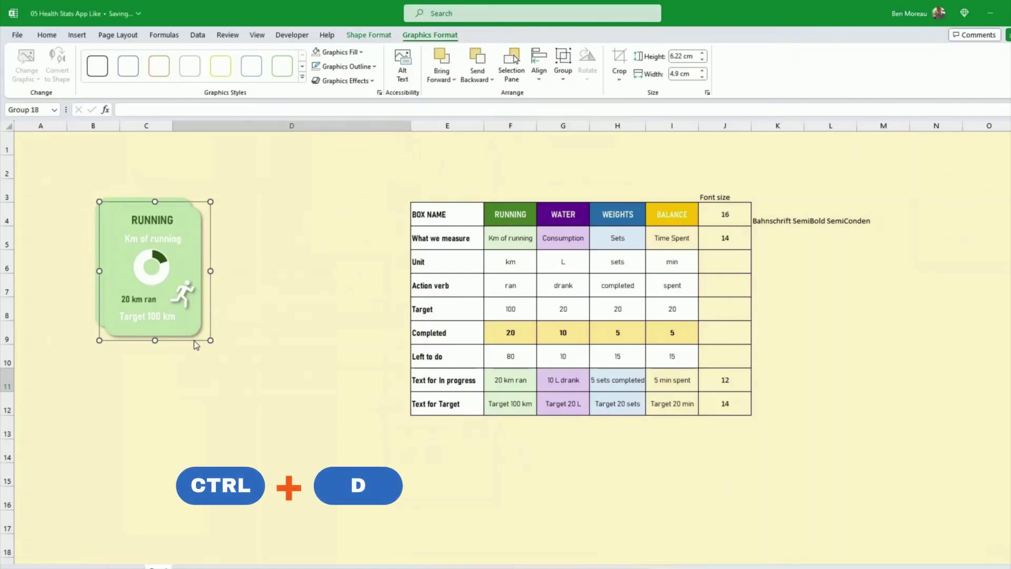
left_click_drag(194, 341, 313, 332)
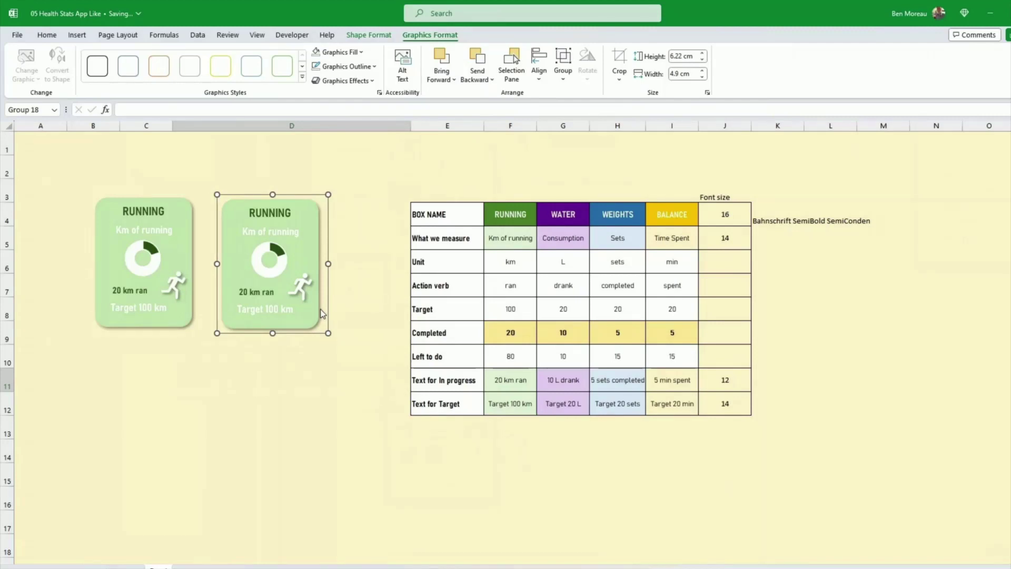
left_click(563, 73)
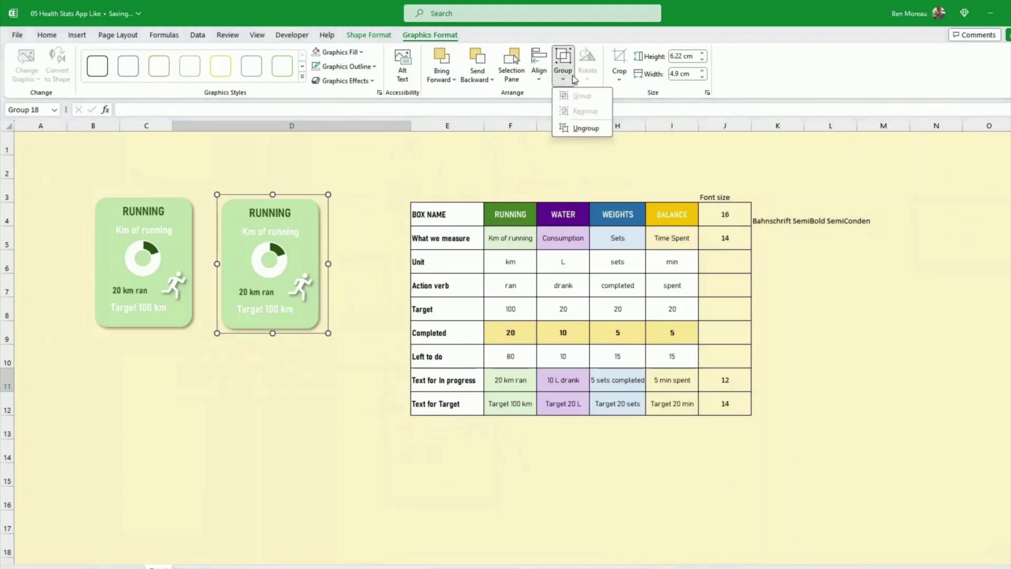
left_click(588, 130)
left_click(375, 185)
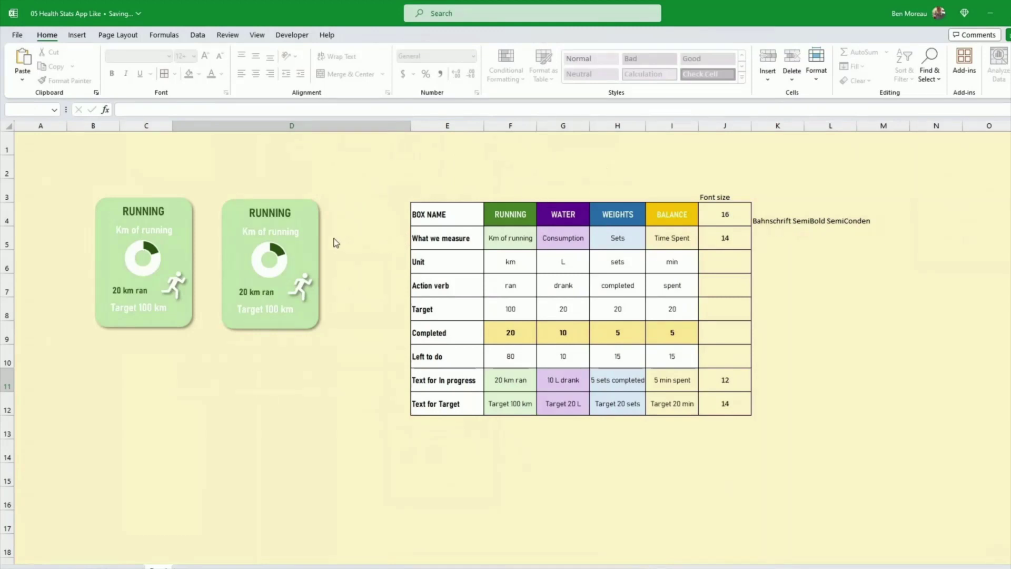
Link the title of the copied card's rounded rectangle to cell G4 with the formula =$G$4.
left_click(316, 247)
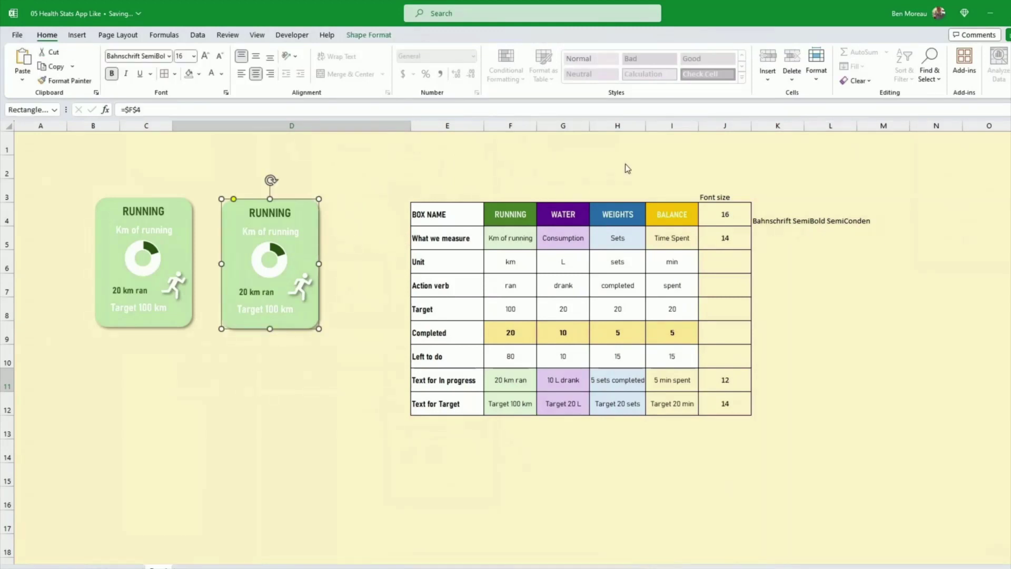
left_click(364, 213)
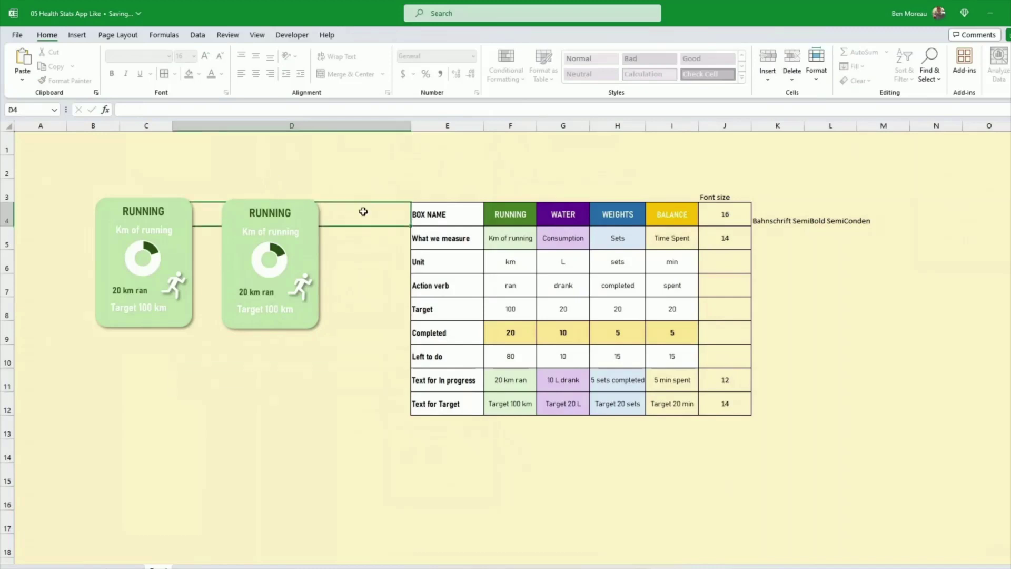
left_click(344, 242)
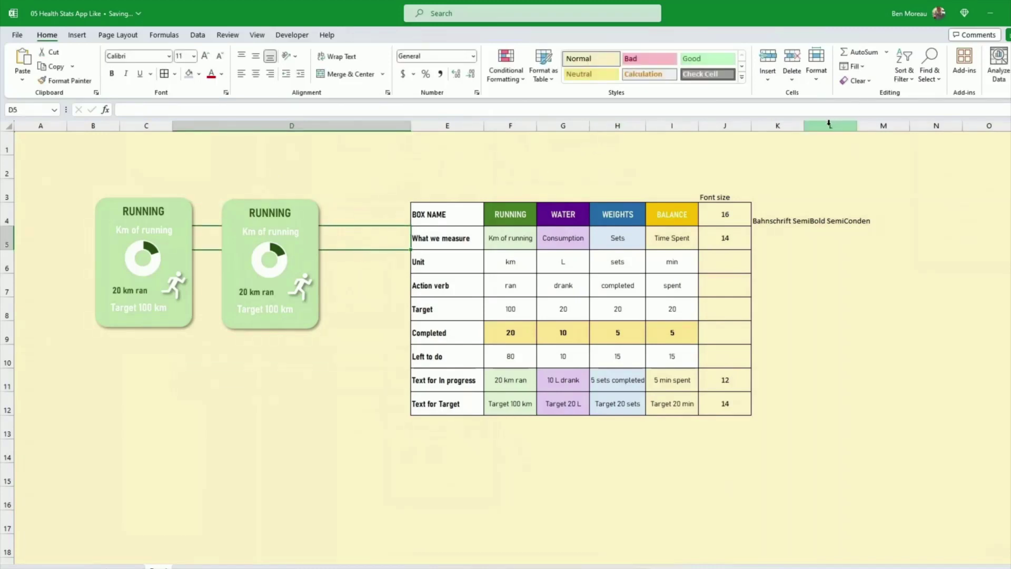
left_click(318, 283)
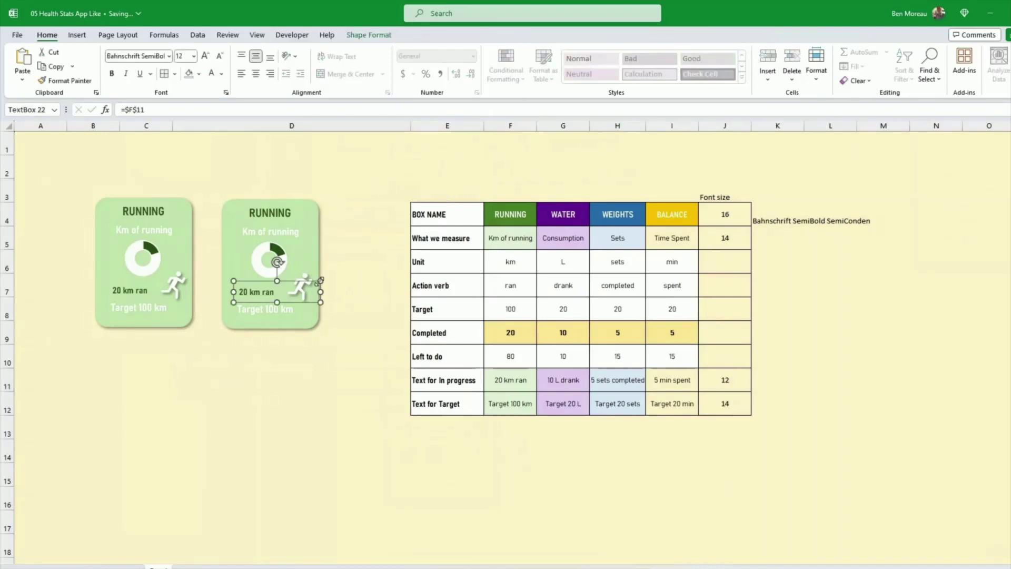
left_click(320, 264)
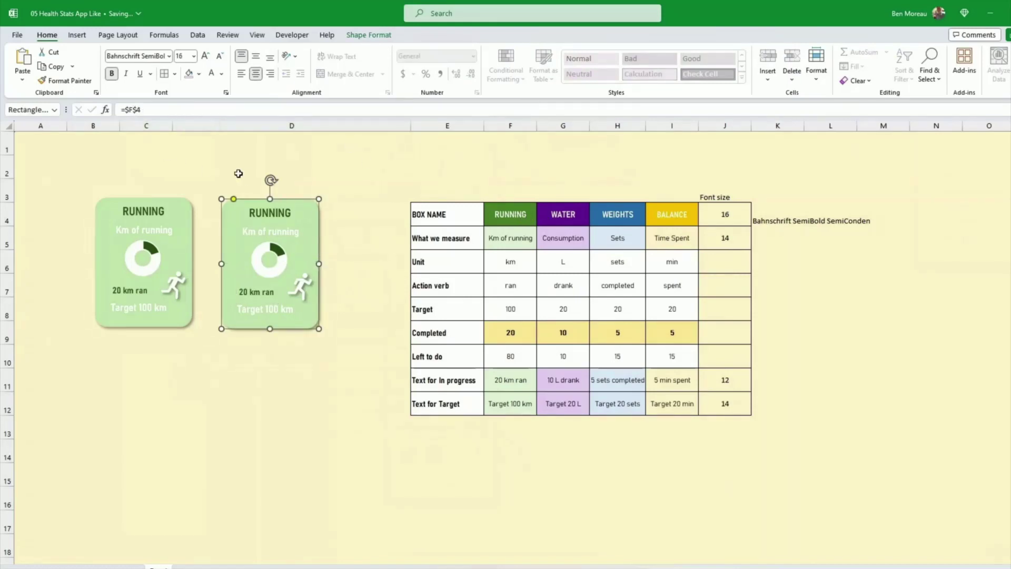
left_click(135, 111)
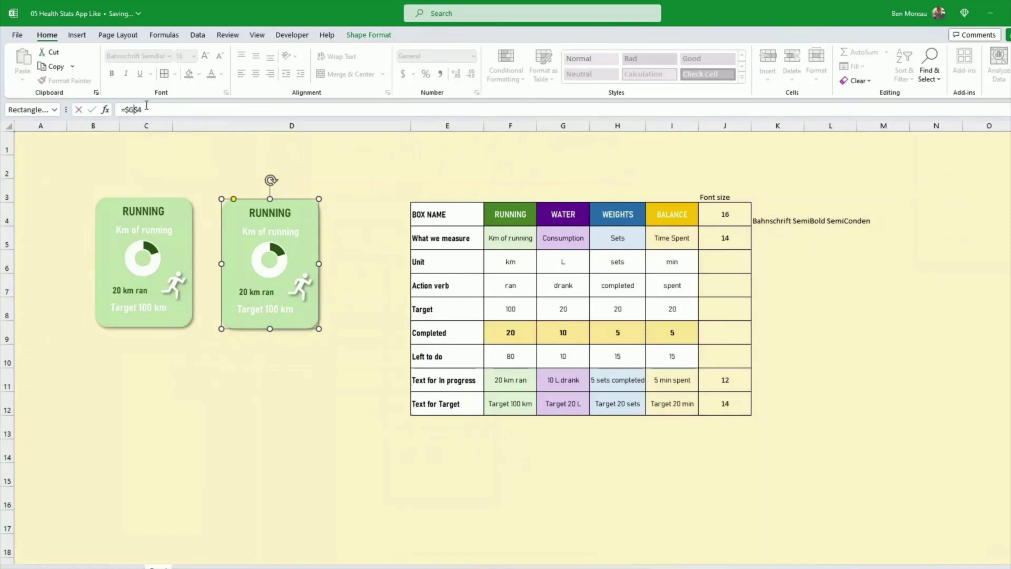
left_click(92, 110)
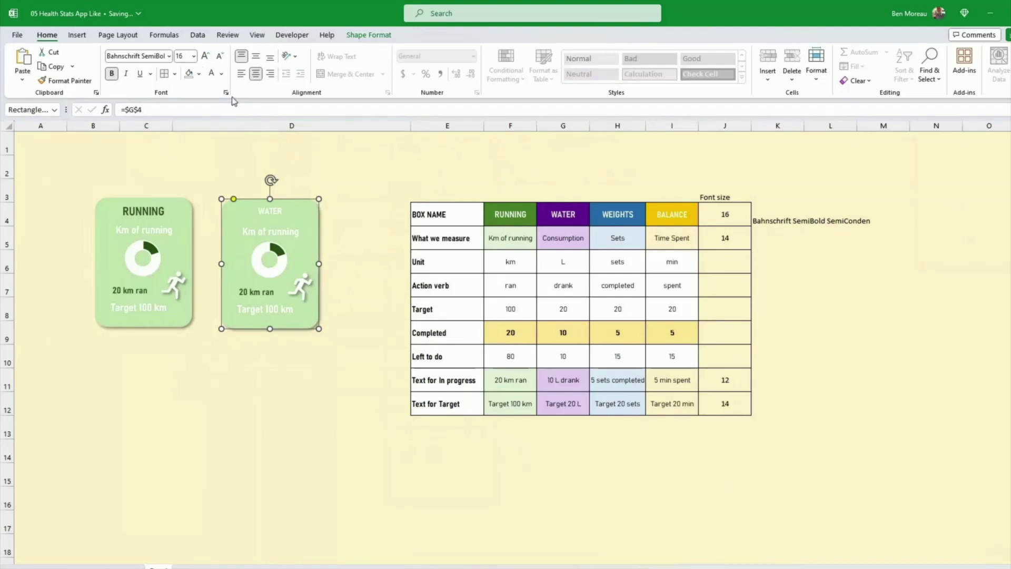
Set the WATER card title to font size 16 and colour it standard purple.
left_click(186, 55)
key("Return")
left_click(224, 74)
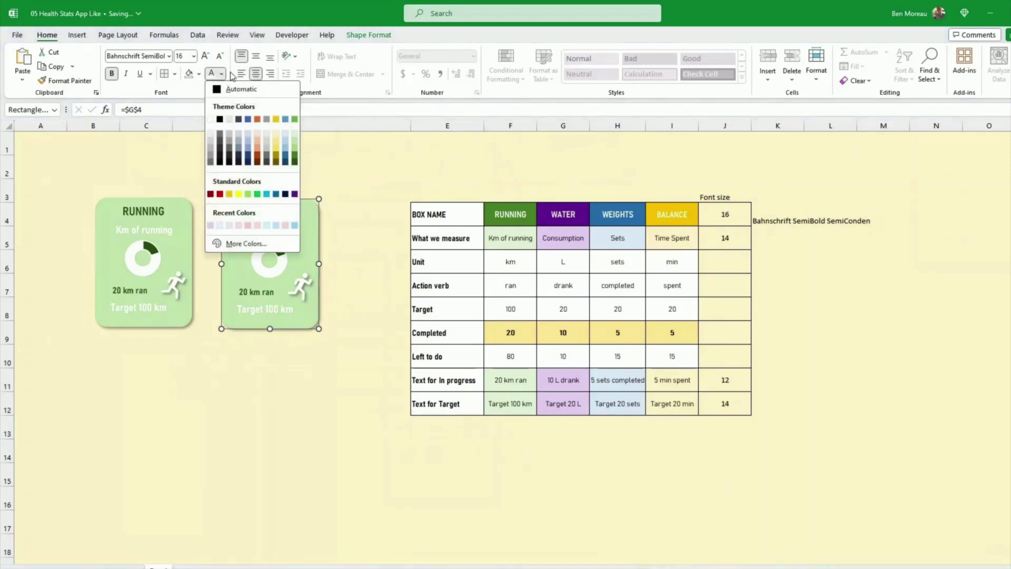
left_click(294, 194)
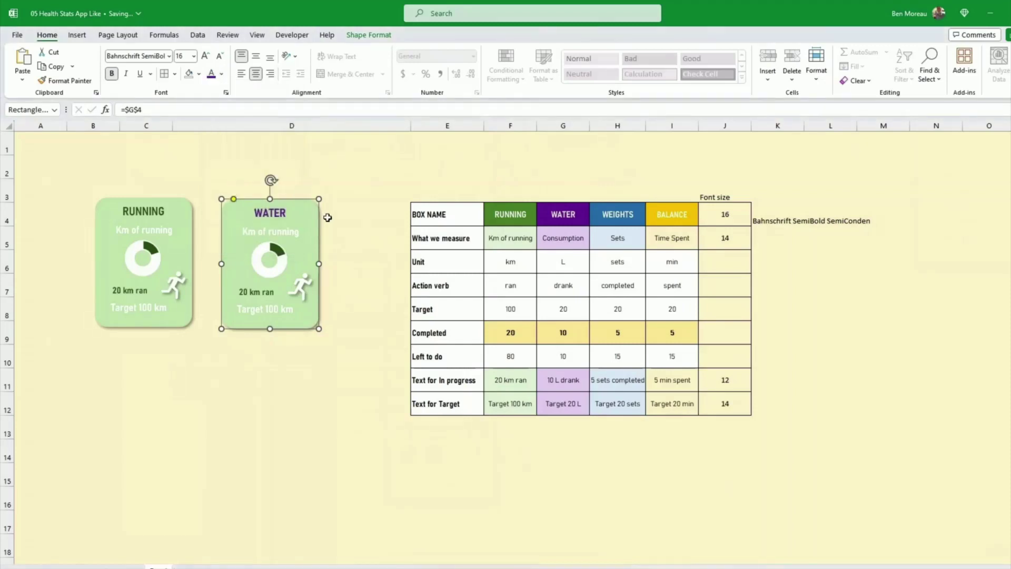
Fill the WATER card's rounded rectangle with light purple.
left_click(368, 35)
left_click(425, 52)
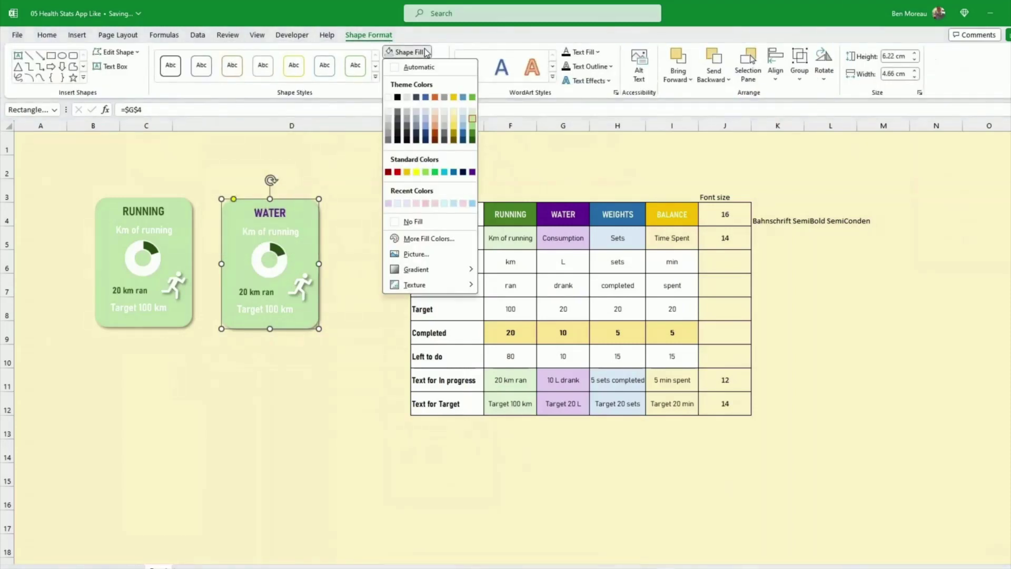
key("Escape")
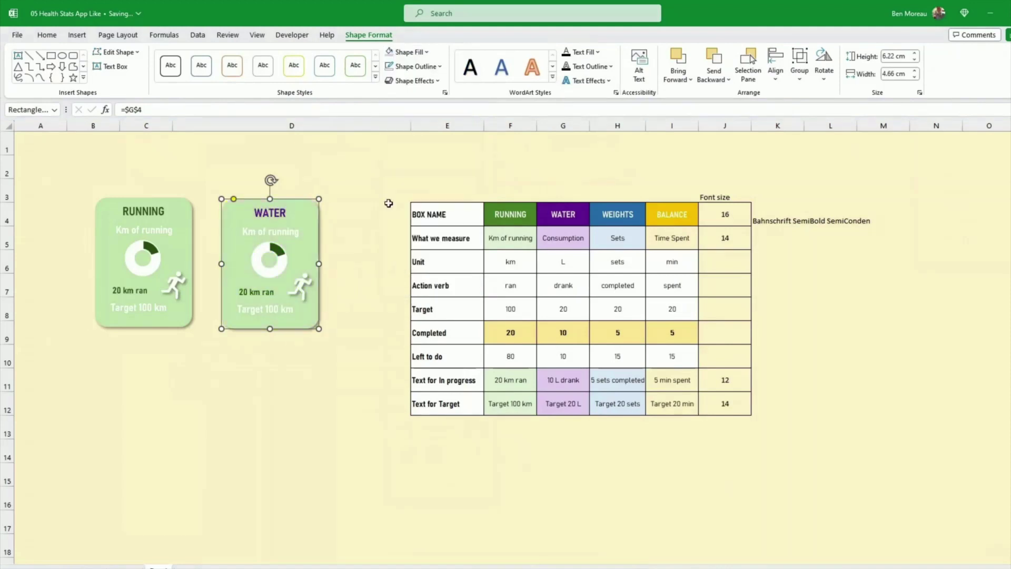
left_click(361, 198)
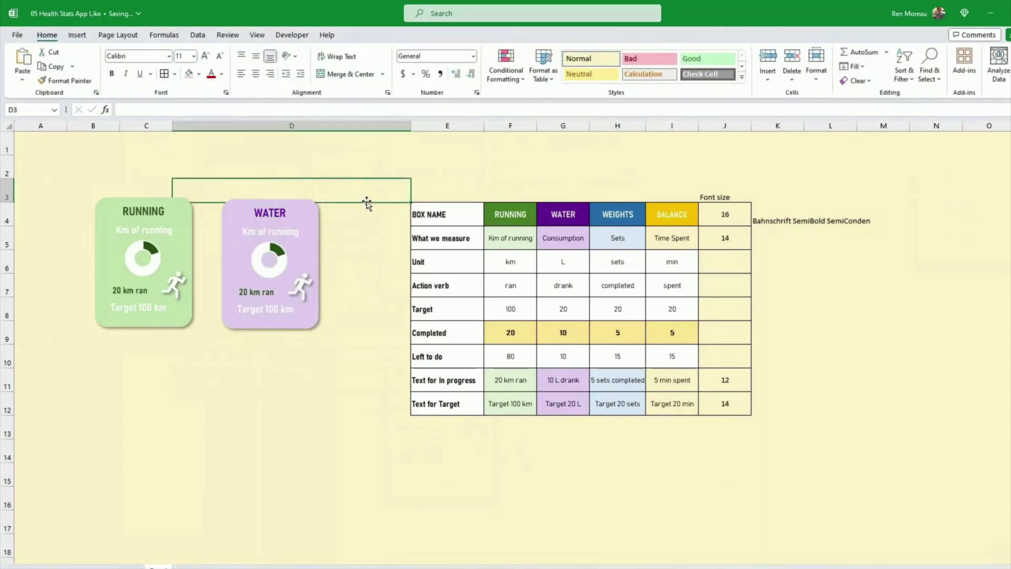
Link the Km of running text box in the WATER card to cell G5 with the formula =$G$5.
left_click(291, 240)
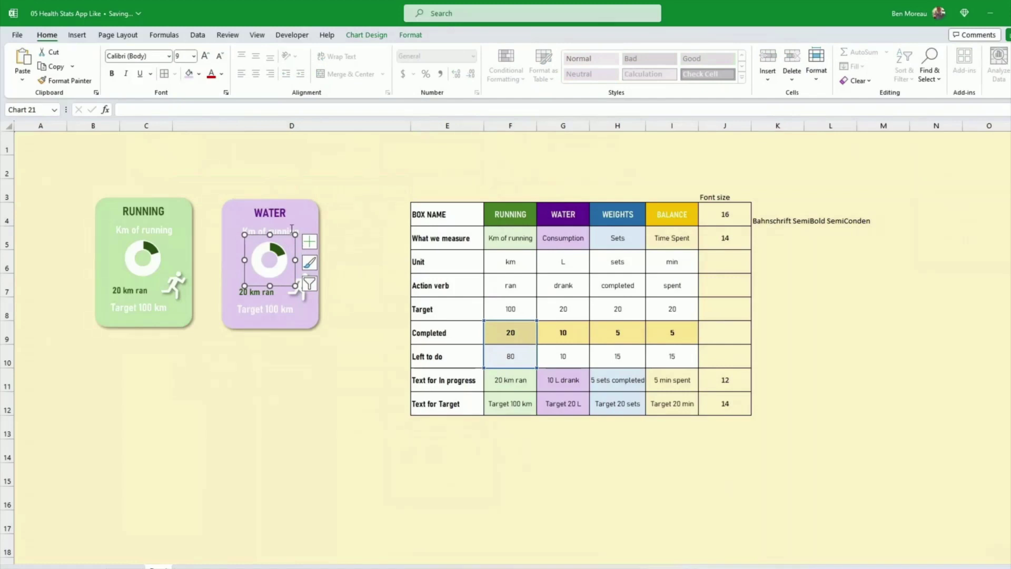
left_click(291, 230)
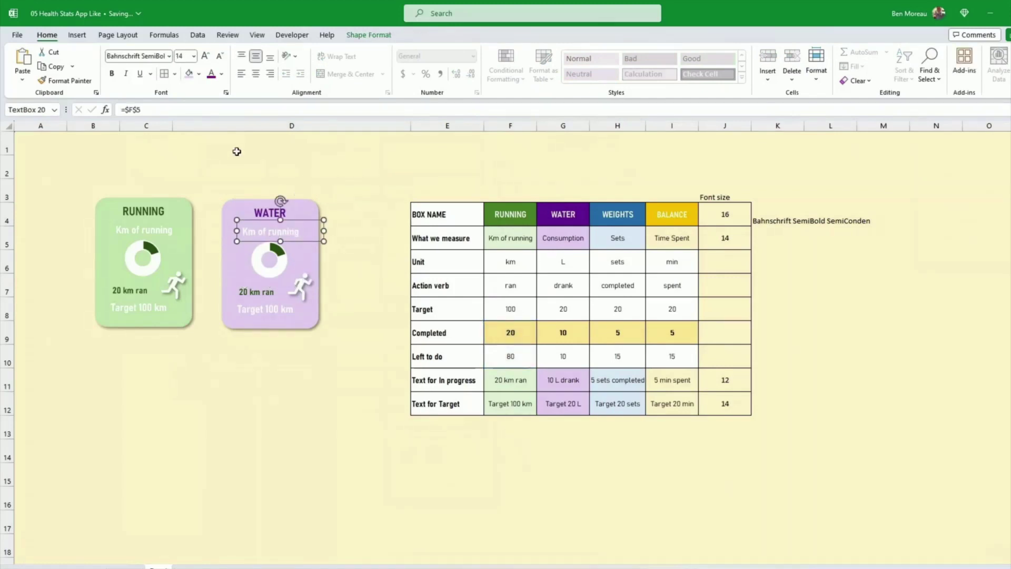
left_click(135, 109)
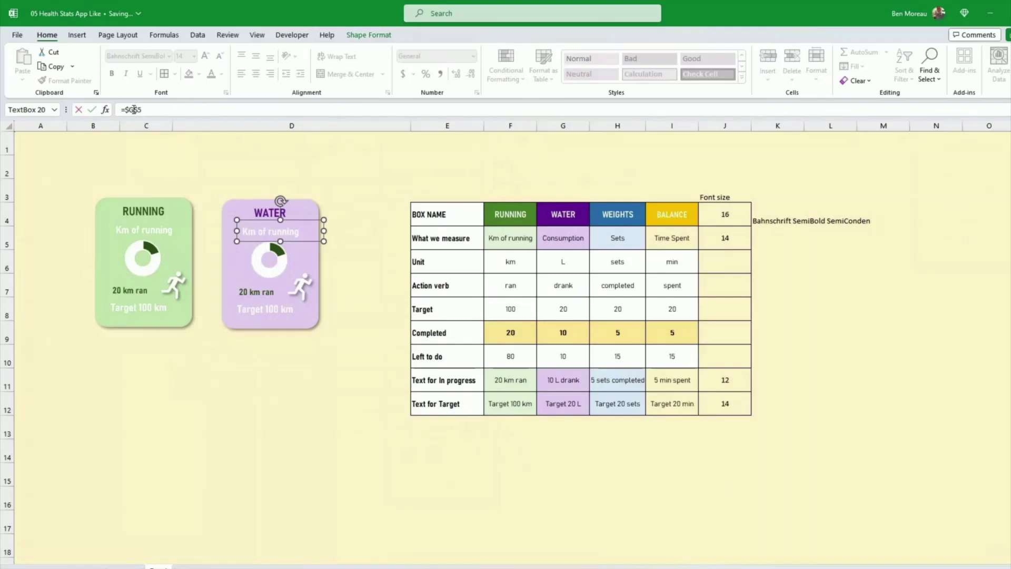
key("Return")
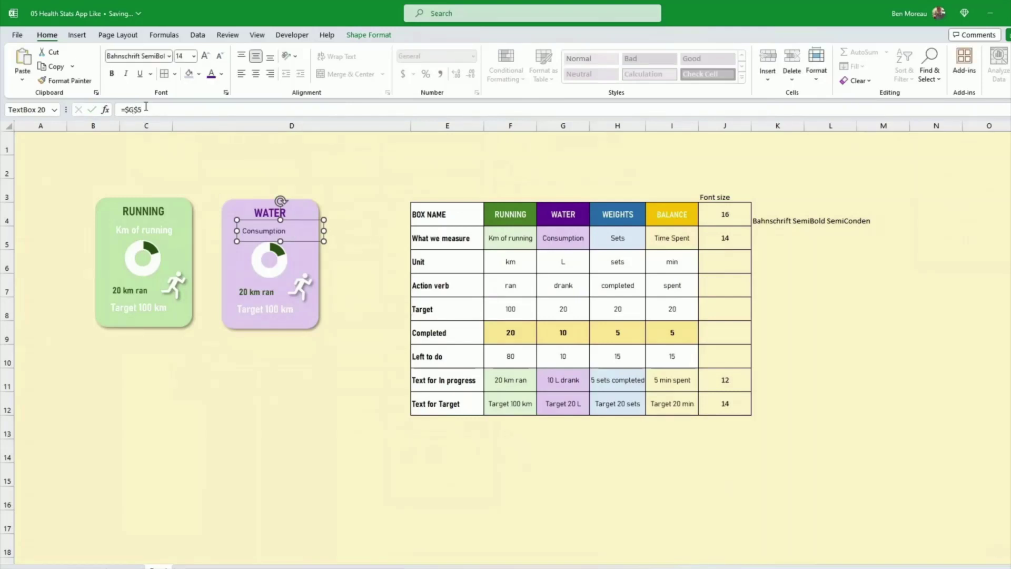
Copy the formatting of the RUNNING card's Km of running text onto the WATER card's Consumption text.
left_click(204, 184)
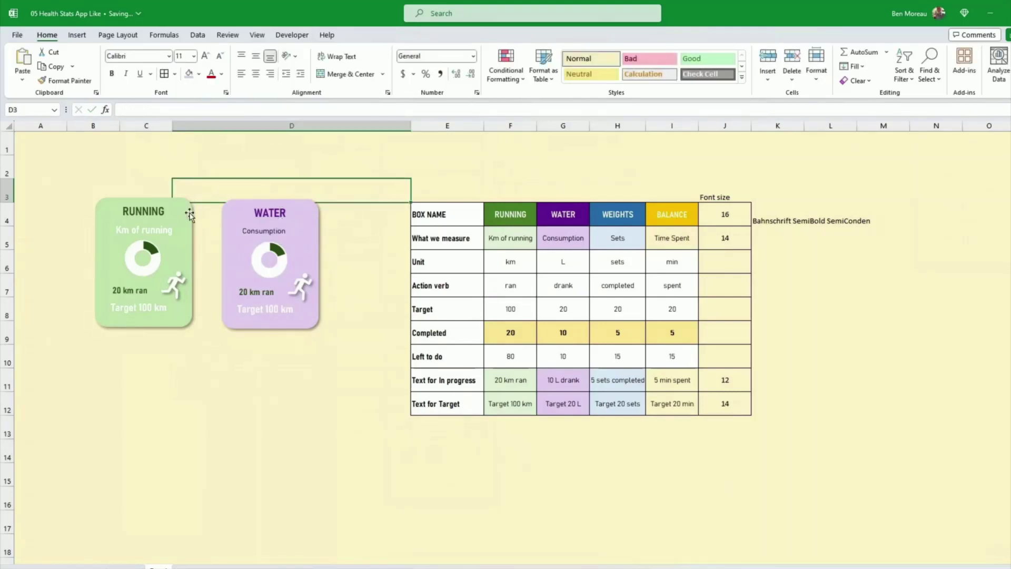
left_click(165, 230)
left_click(165, 230)
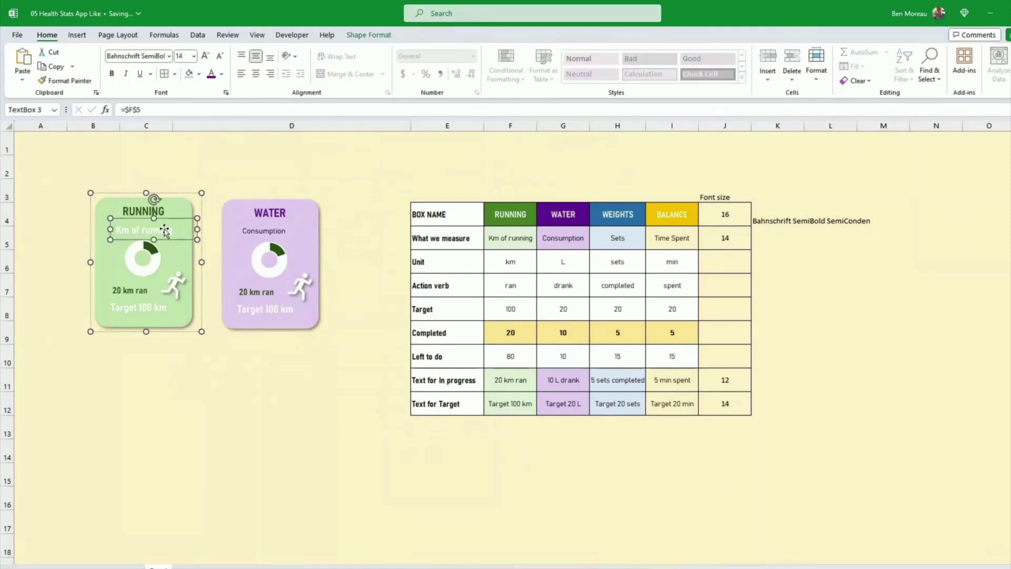
left_click(63, 83)
left_click(273, 229)
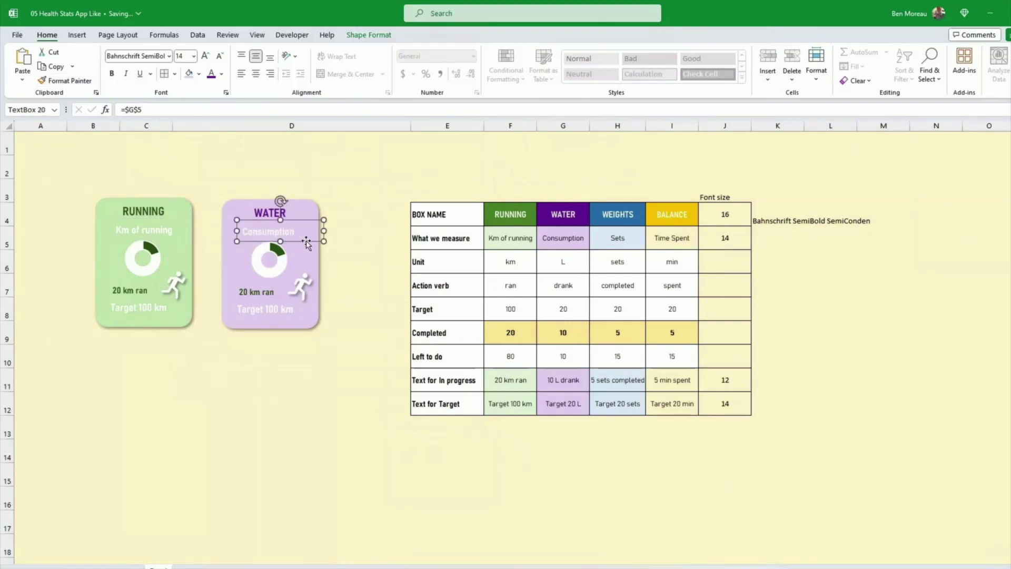
Change the WATER doughnut chart's data range to G9:G10 and fill its completed slice with standard purple.
left_click(283, 274)
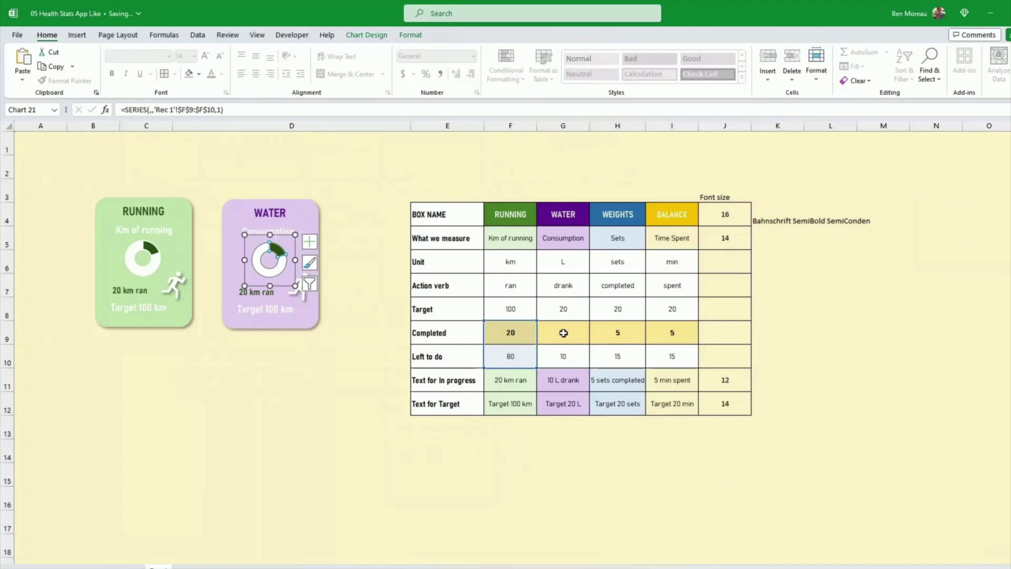
left_click_drag(538, 356, 557, 352)
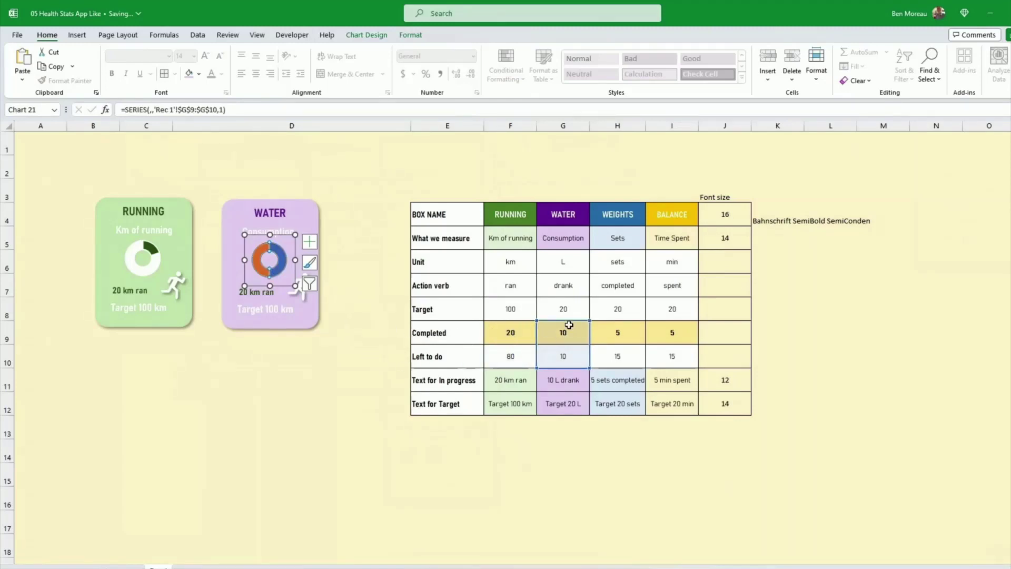
mouse_move(283, 262)
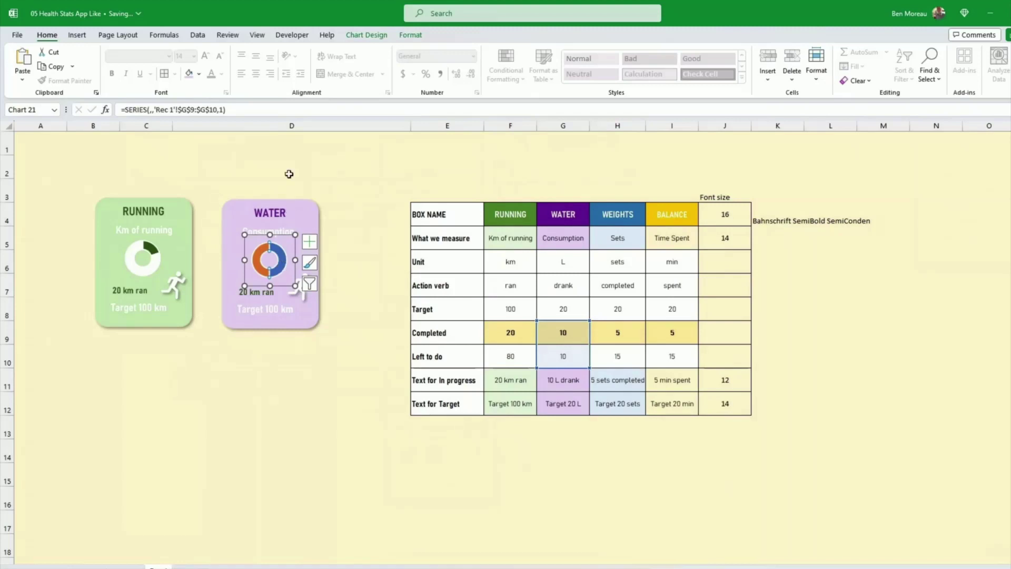
left_click(412, 36)
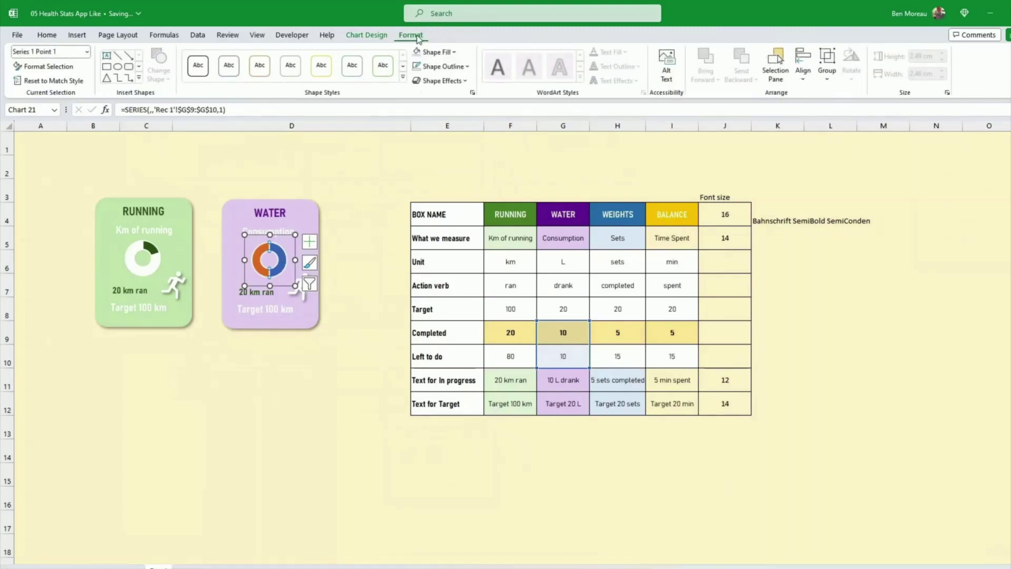
left_click(451, 52)
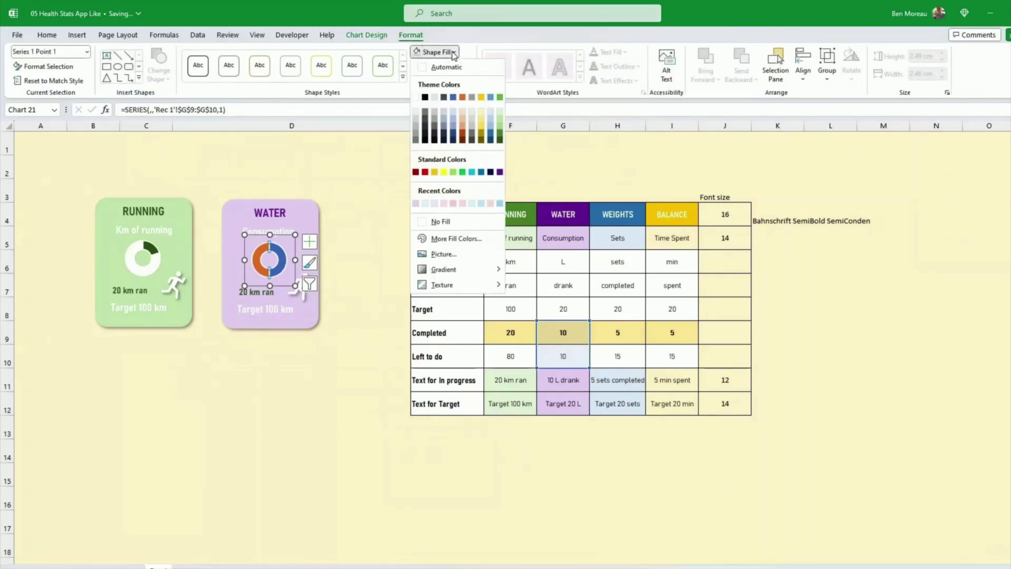
left_click(500, 173)
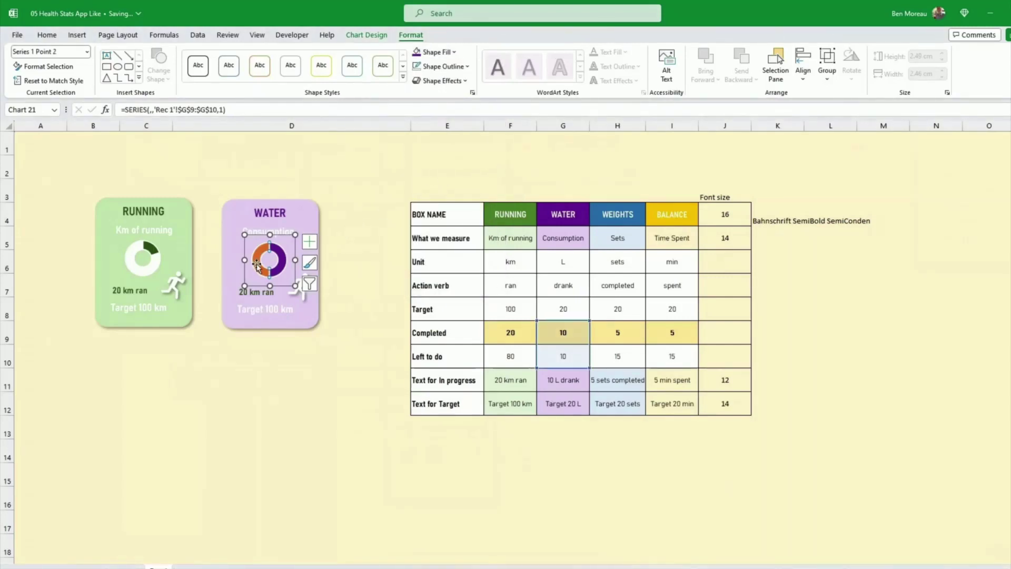
Fill the remaining (orange) slice of the WATER card's doughnut chart with white.
left_click(456, 56)
left_click(418, 98)
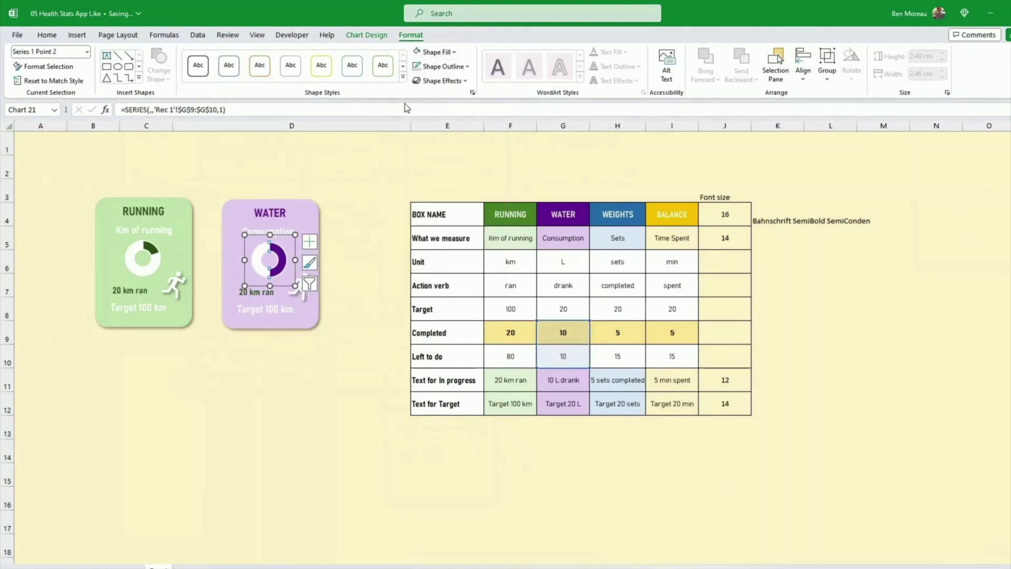
left_click(322, 184)
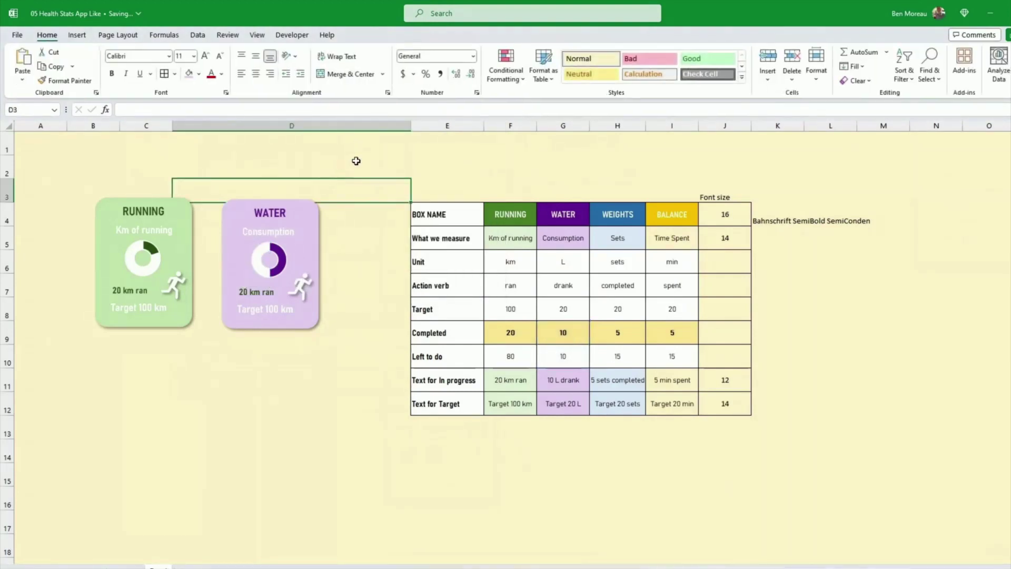
Link the 20 km ran text box in the WATER card to cell G11 with the formula =$G$11.
left_click(261, 286)
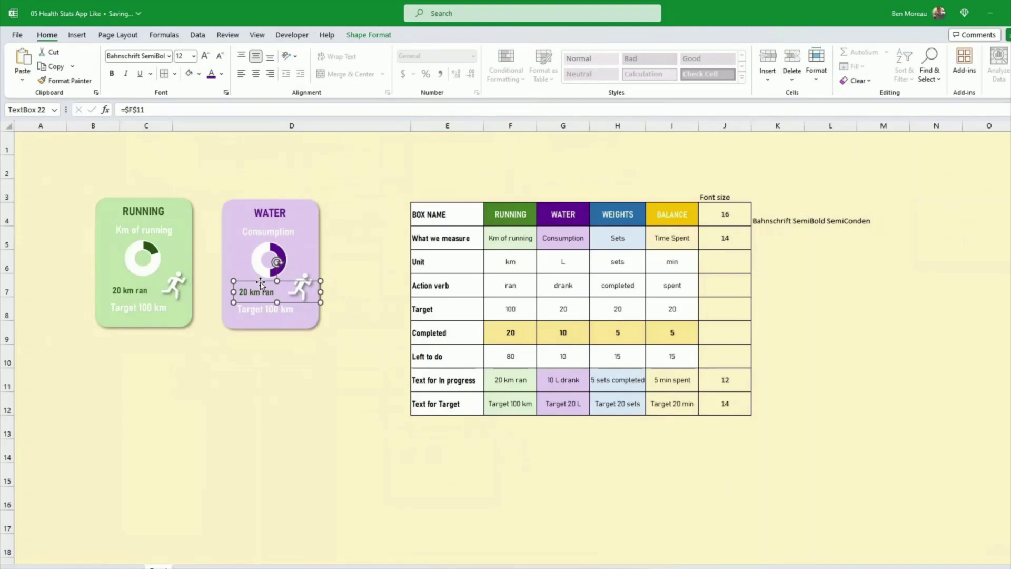
left_click(136, 109)
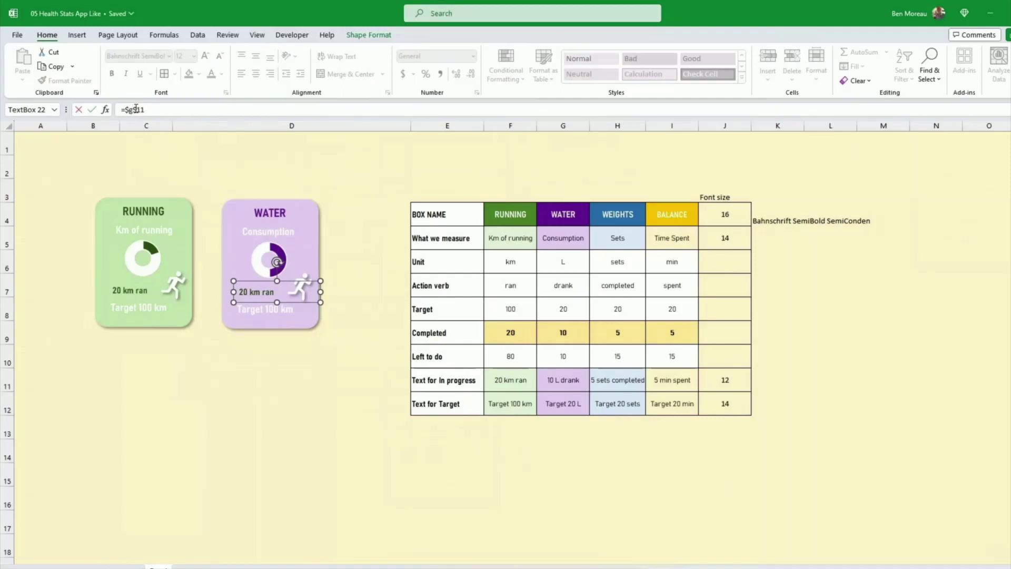
type("g")
key("Return")
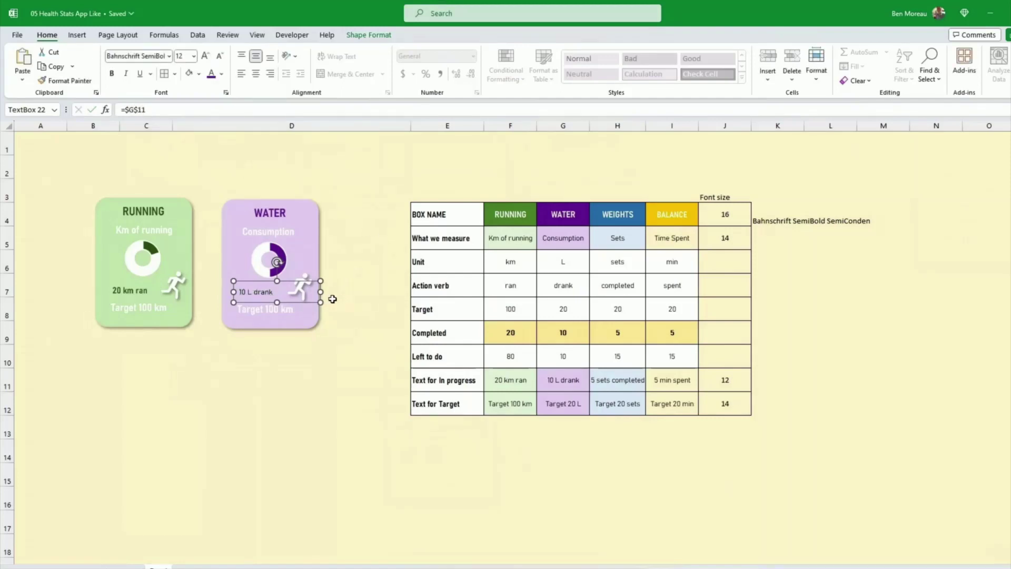
Set the WATER card's 10 L drank text to the Bahnschrift SemiBold SemiConden font and enlarge it.
left_click(332, 296)
left_click(278, 294)
left_click(169, 57)
scroll(178, 99, "up", 10)
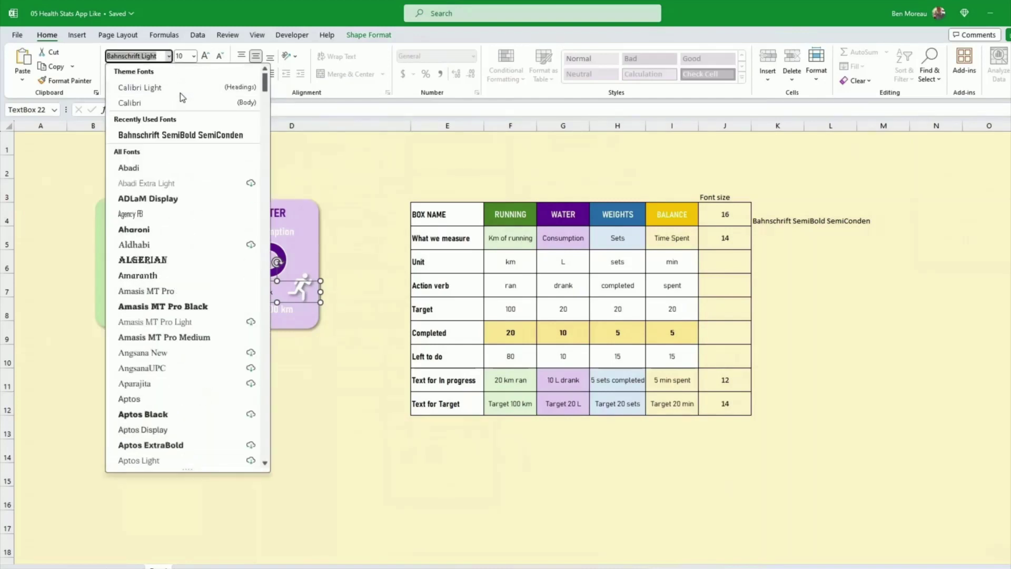
left_click(195, 135)
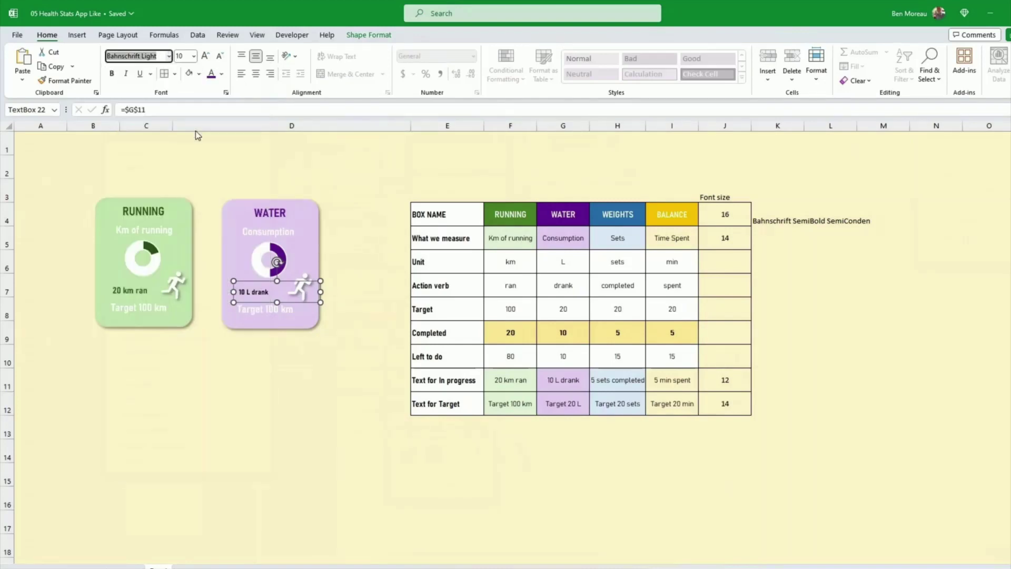
left_click(207, 56)
left_click(207, 56)
left_click(206, 56)
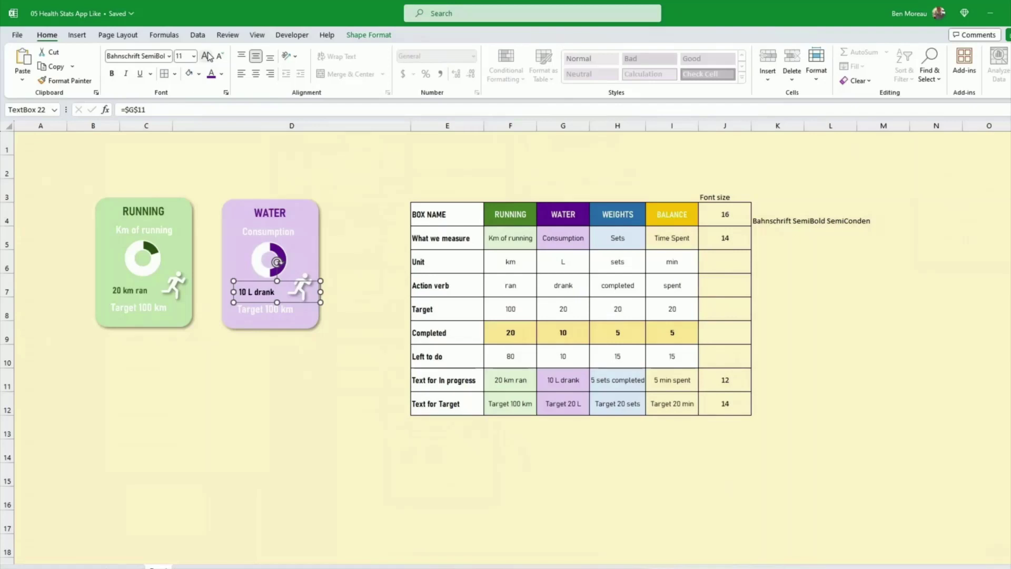
Link the Target 100 km text box in the WATER card to cell G12 with the formula =$G$12.
left_click(282, 311)
left_click(136, 109)
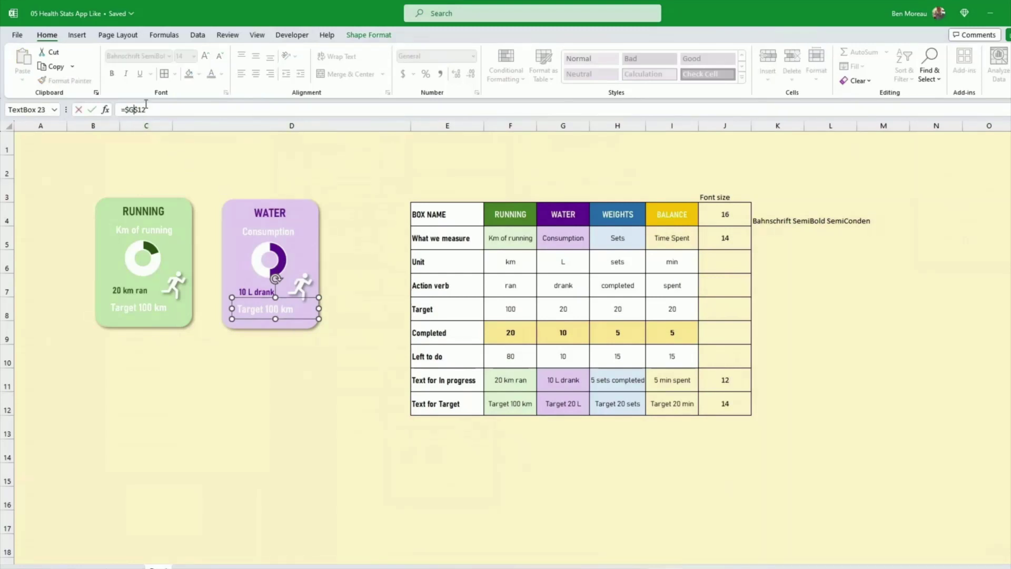
key("Return")
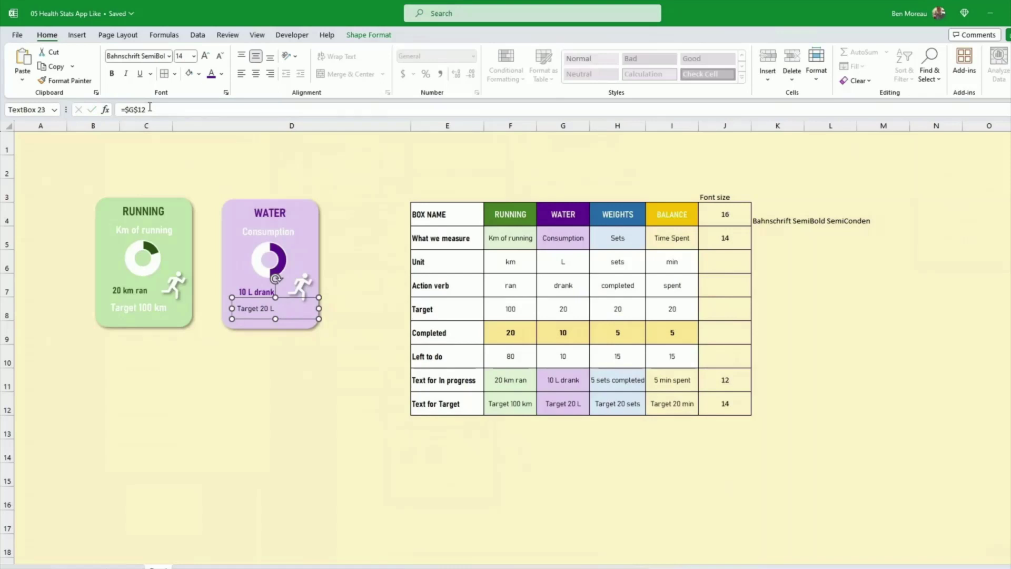
Copy the formatting of the RUNNING card's Target 100 km text onto the WATER card's Target 20 L text.
left_click(161, 312)
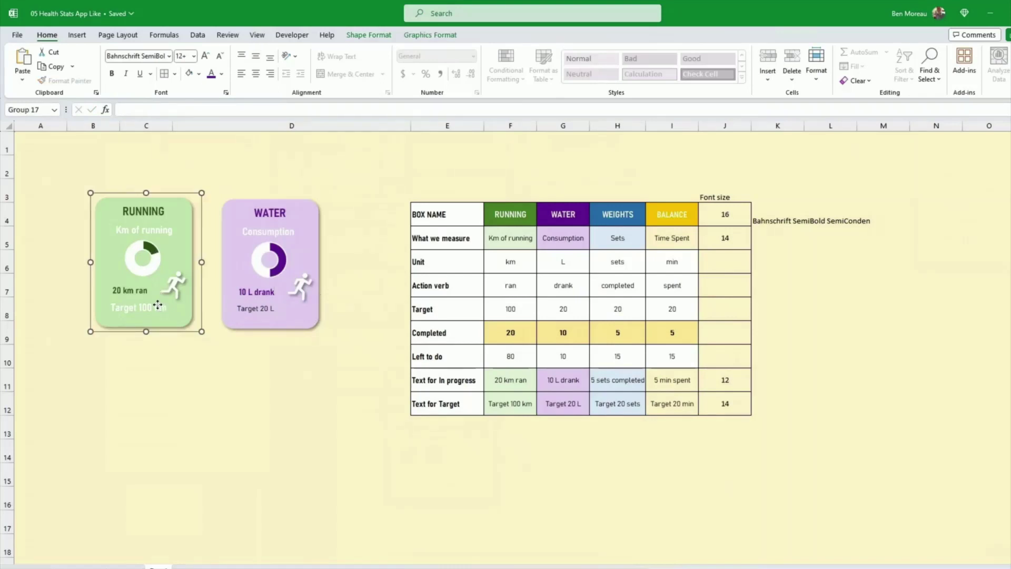
left_click(157, 305)
left_click(66, 80)
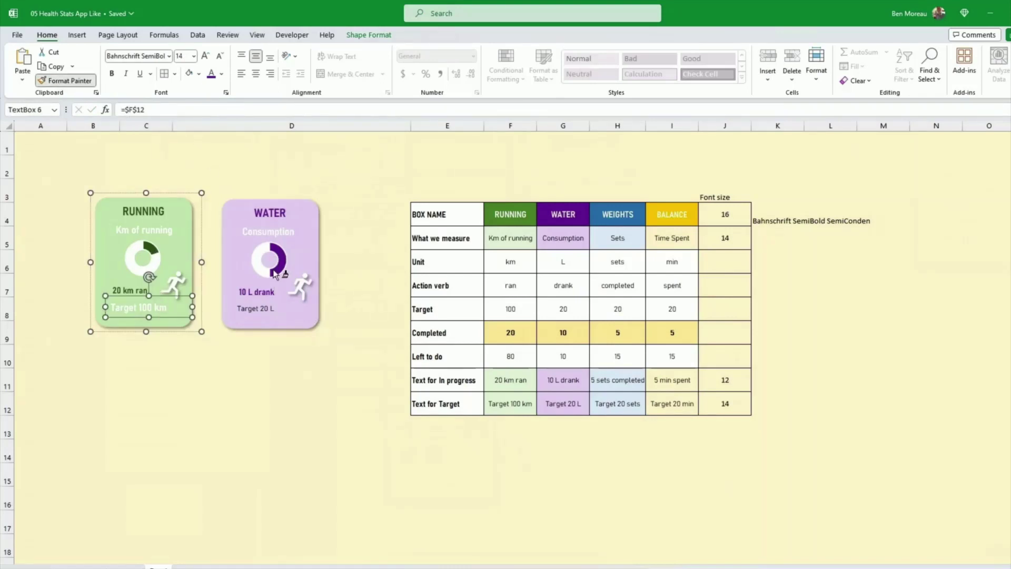
left_click(270, 309)
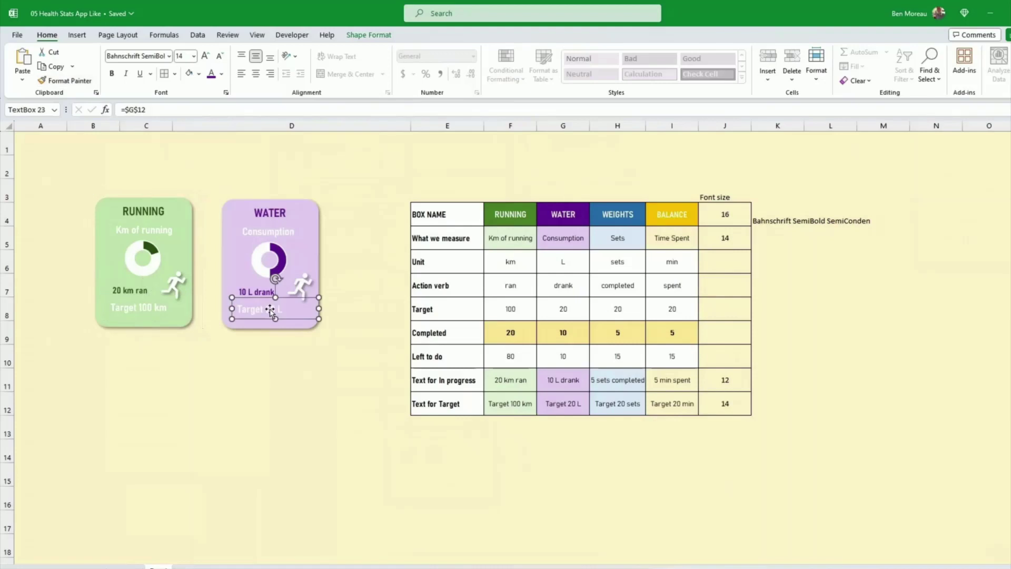
left_click(319, 363)
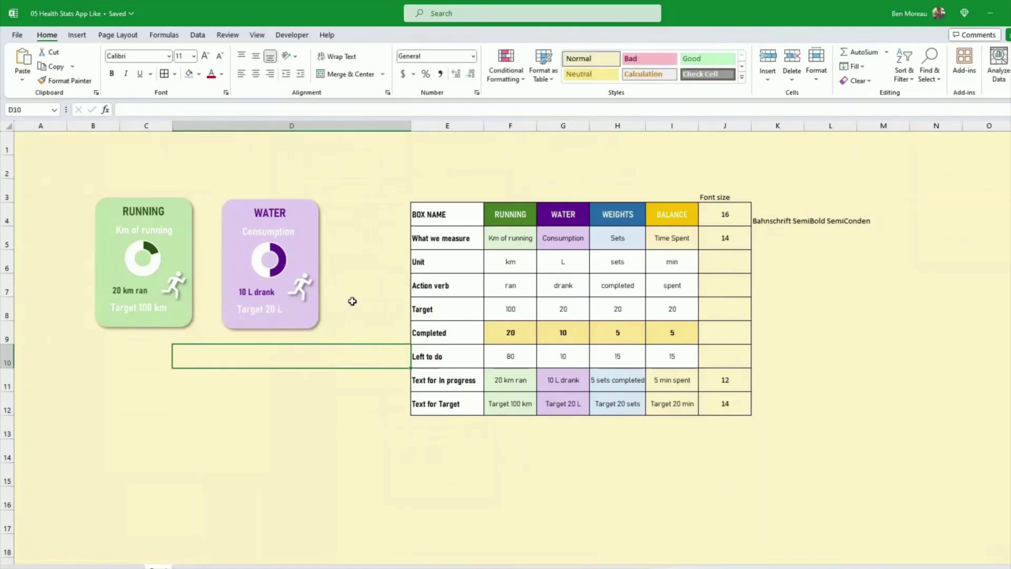
Replace the running-person icon in the WATER card with the solid sports bottle from a stock icon search for bottle.
left_click(300, 287)
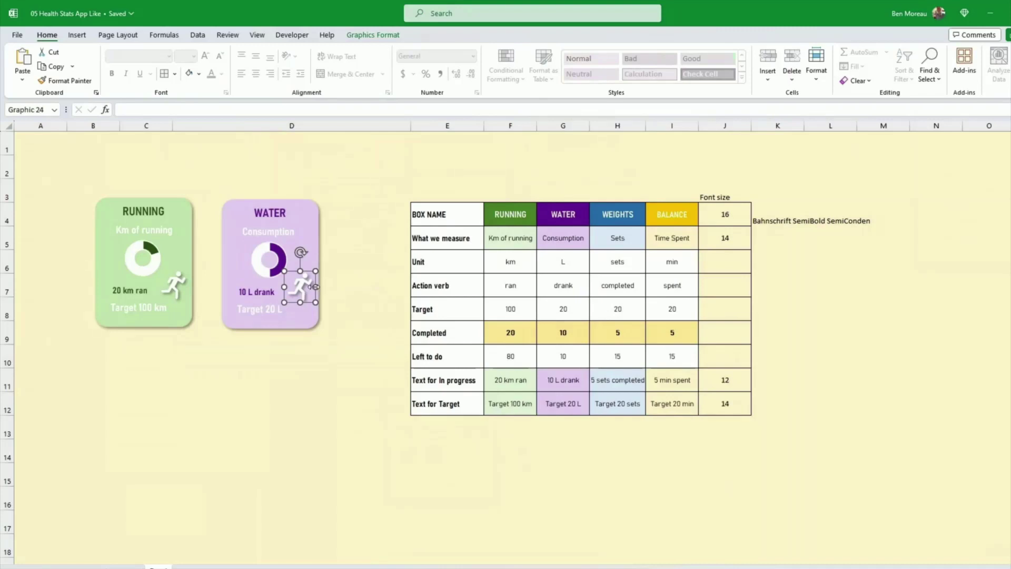
right_click(306, 287)
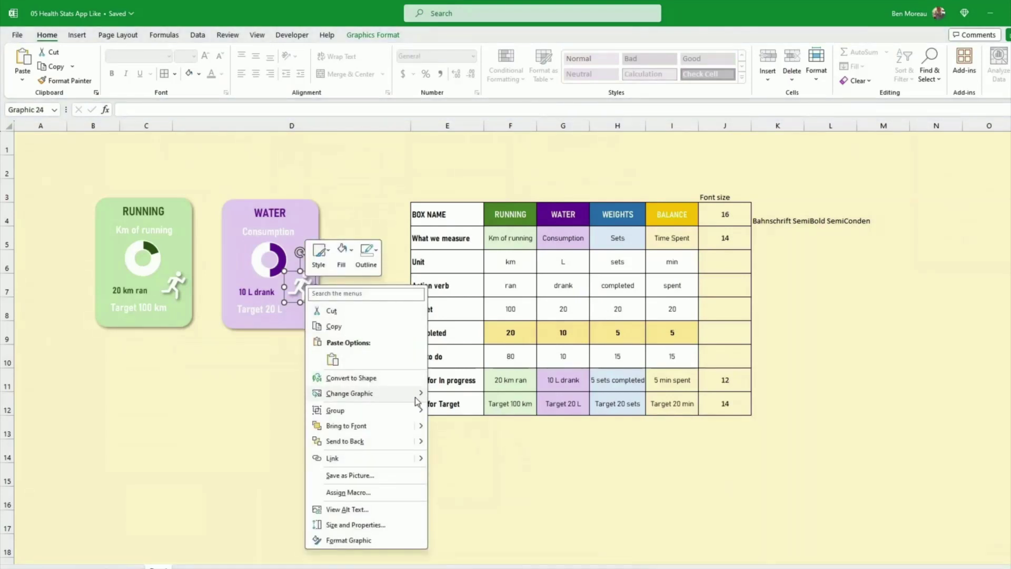
mouse_move(418, 397)
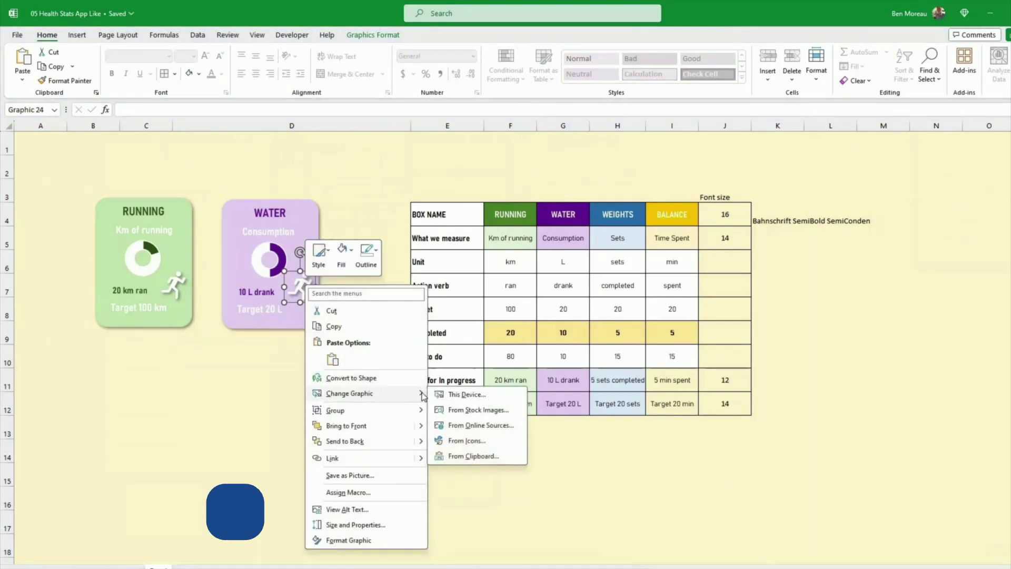
left_click(457, 442)
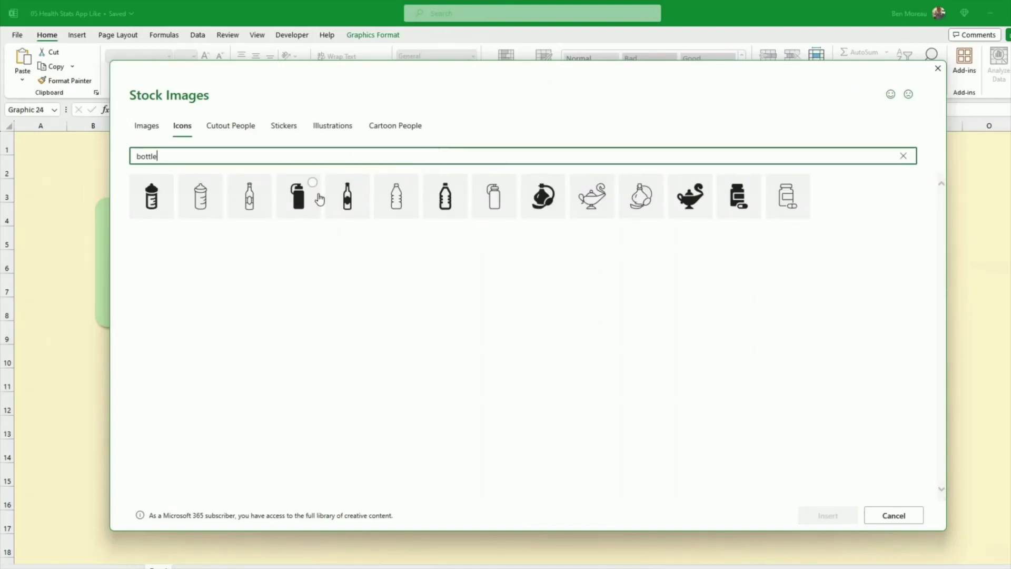
left_click(299, 203)
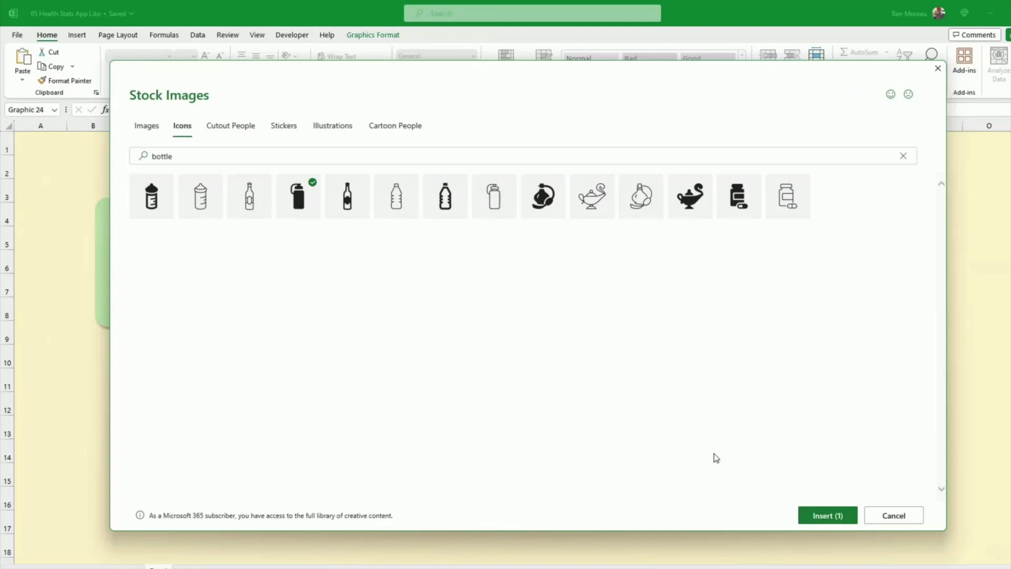
left_click(827, 515)
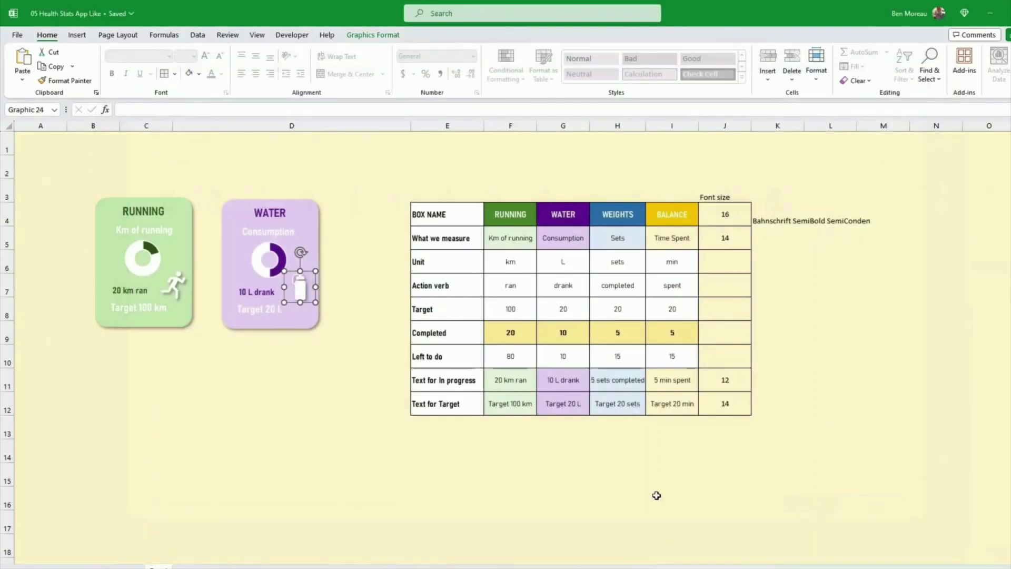
left_click(321, 402)
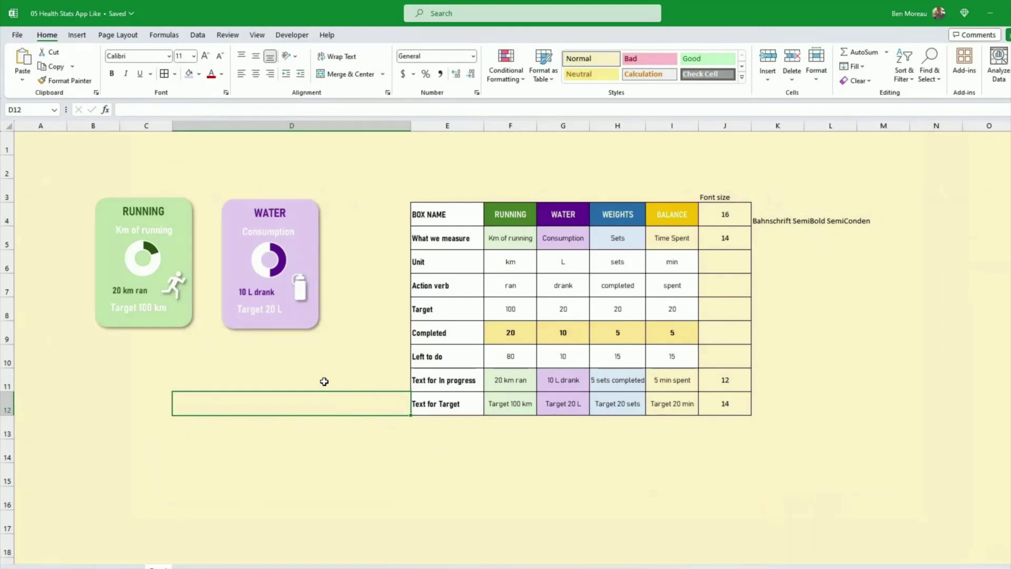
Select all objects of the RUNNING and WATER cards and duplicate them directly below the originals.
left_click(323, 377)
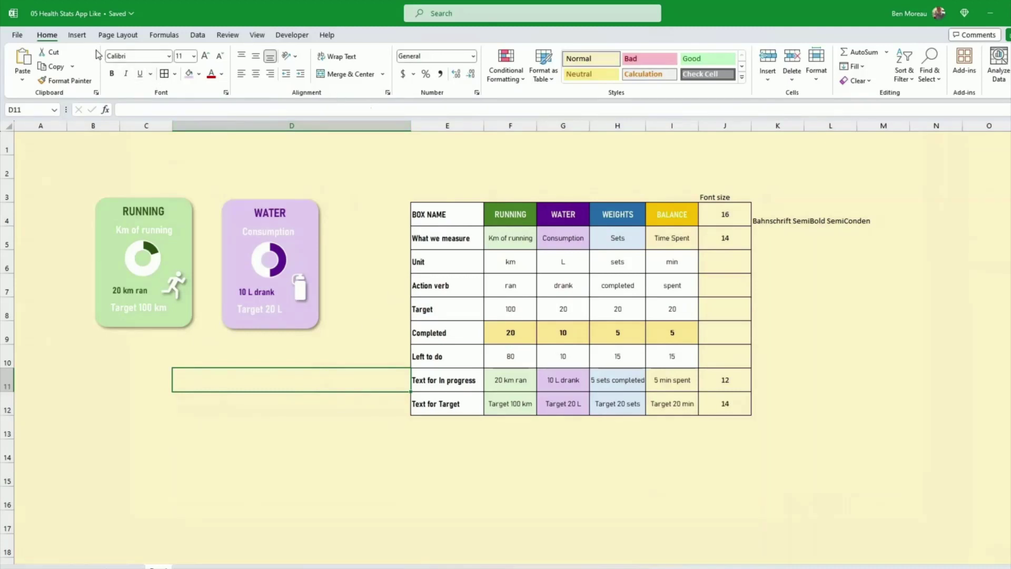
left_click(929, 74)
left_click(984, 239)
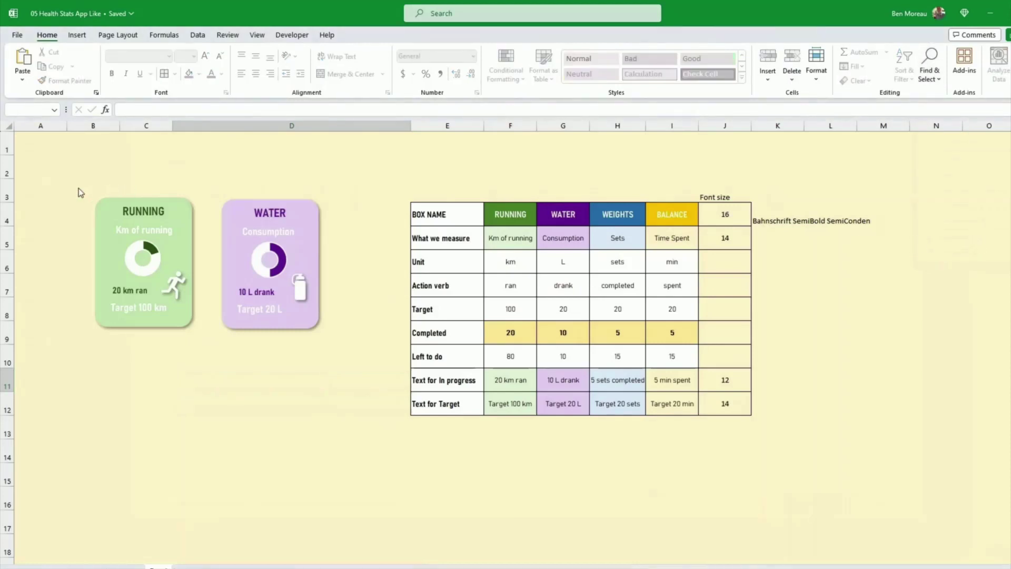
left_click_drag(67, 186, 376, 362)
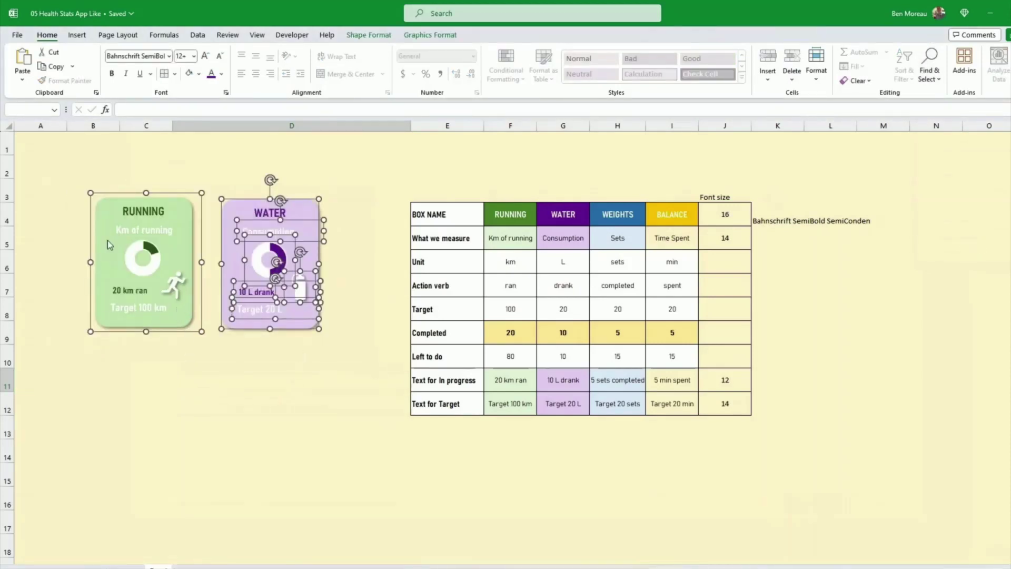
left_click_drag(314, 298, 298, 474)
left_click(372, 483)
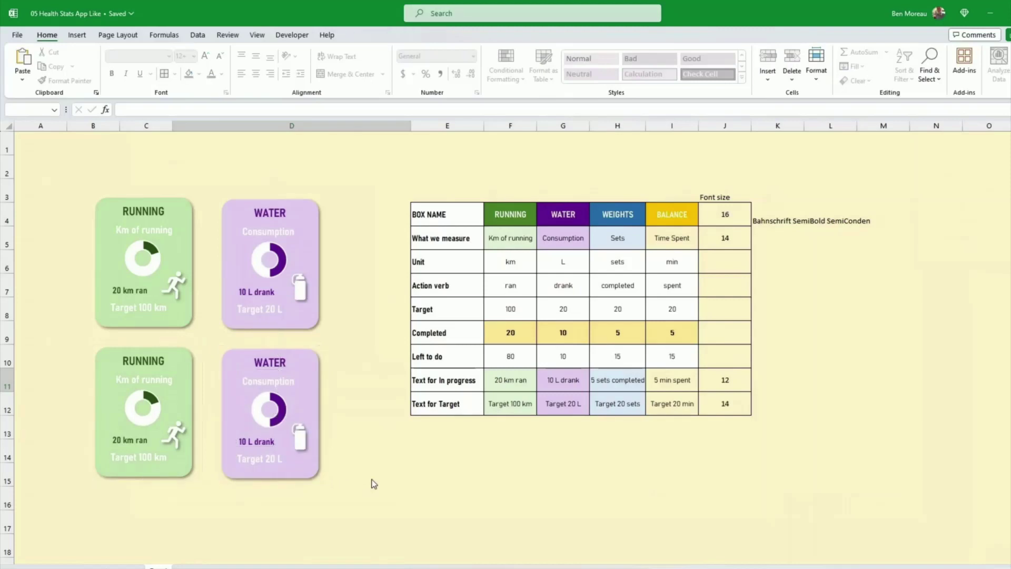
left_click(358, 390)
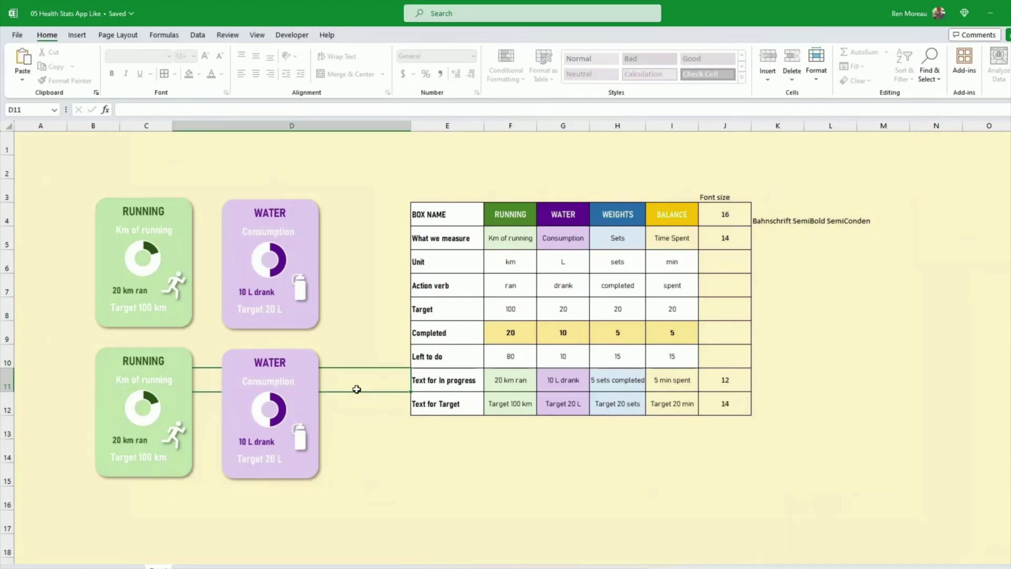
left_click(382, 410)
Fill the rounded rectangle of the duplicated RUNNING card with light blue.
left_click(190, 360)
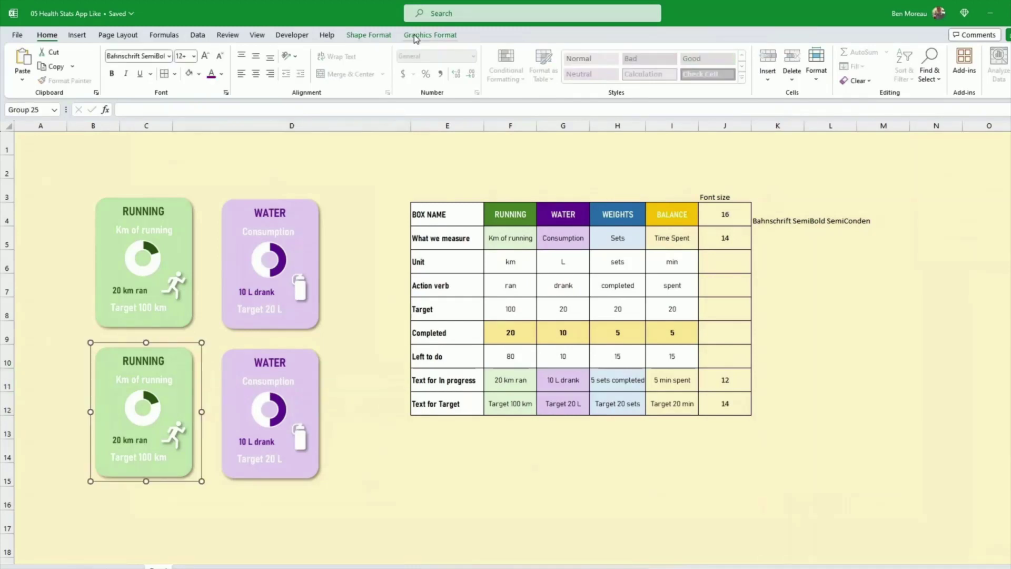
left_click(198, 74)
left_click(247, 140)
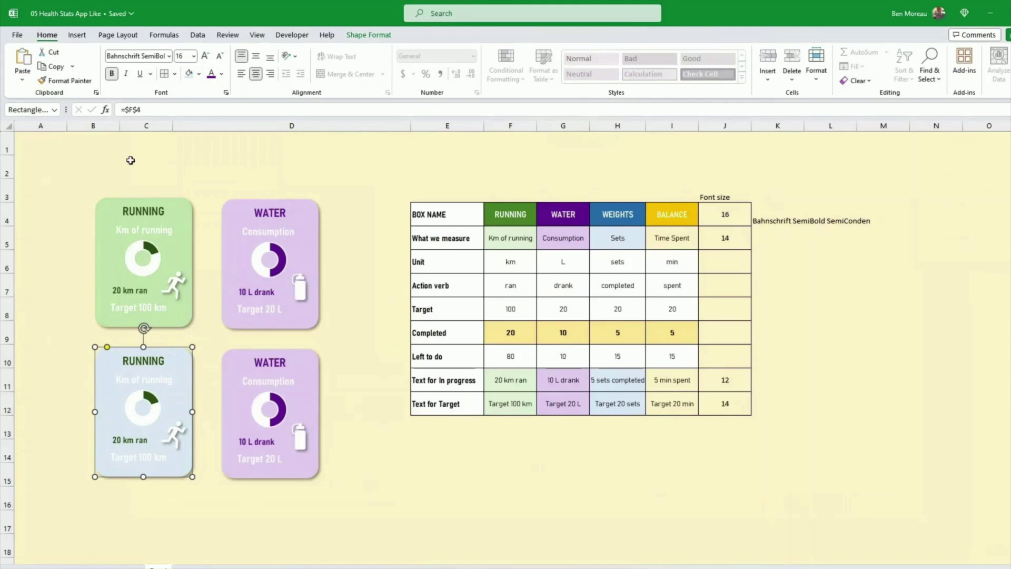
Link the light blue card's title to cell H4 with =$H$4 and enlarge the title font to 16.
double_click(130, 110)
type("H")
key("Return")
left_click(206, 55)
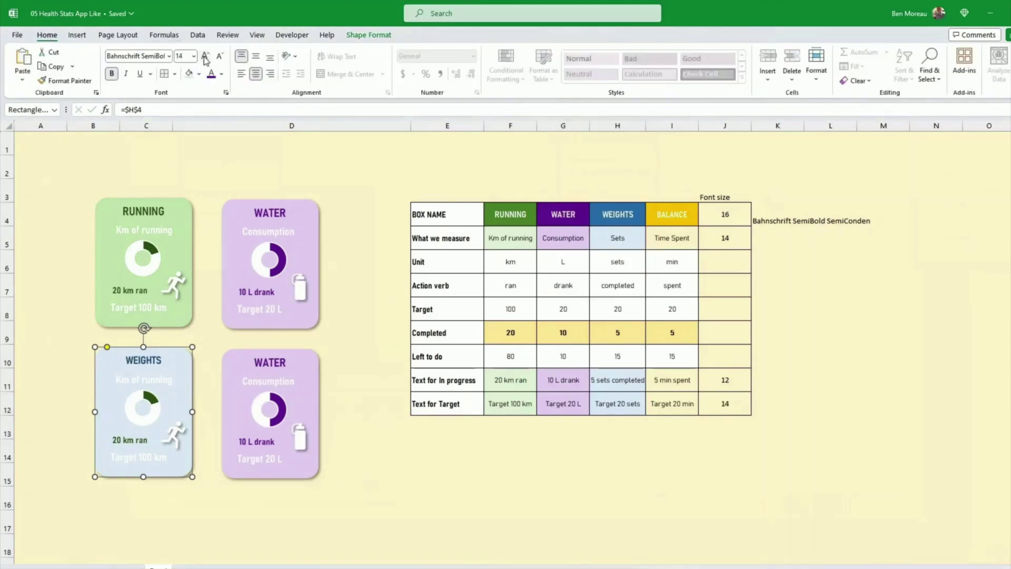
left_click(205, 55)
Link the Km of running text box in the WEIGHTS card to cell H5 with the formula =$H$5.
left_click(144, 379)
left_click(144, 379)
double_click(130, 110)
type("h")
key("Return")
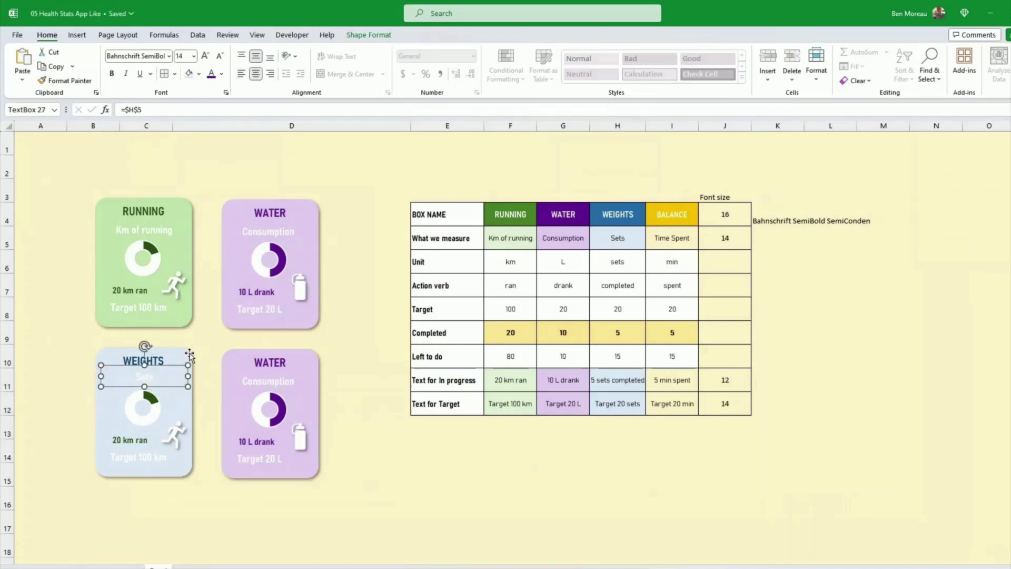
Change the WEIGHTS doughnut chart's data range to H9:H10 and link the card's 20 km ran text to =$H$11 at size 12.
left_click(151, 426)
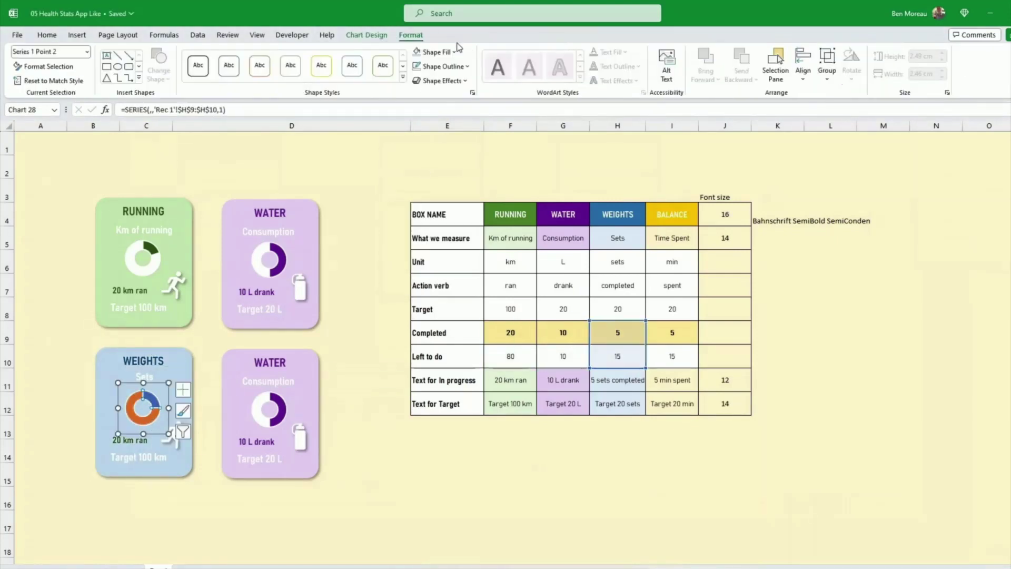
key("Escape")
left_click(117, 441)
left_click(207, 57)
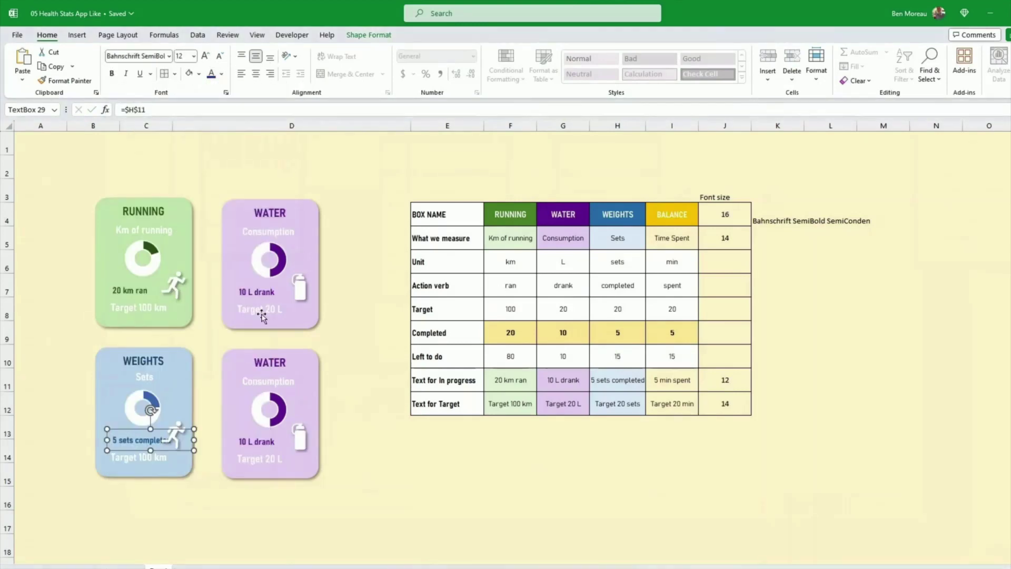
Link the WEIGHTS card's target text to cell H12 and copy the RUNNING card's target text formatting onto it.
left_click(138, 457)
key("Delete")
left_click(138, 307)
left_click(67, 80)
left_click(137, 457)
Replace the running-person icon in the WEIGHTS card with the barbell from a stock icon search for weights.
right_click(176, 434)
mouse_move(239, 274)
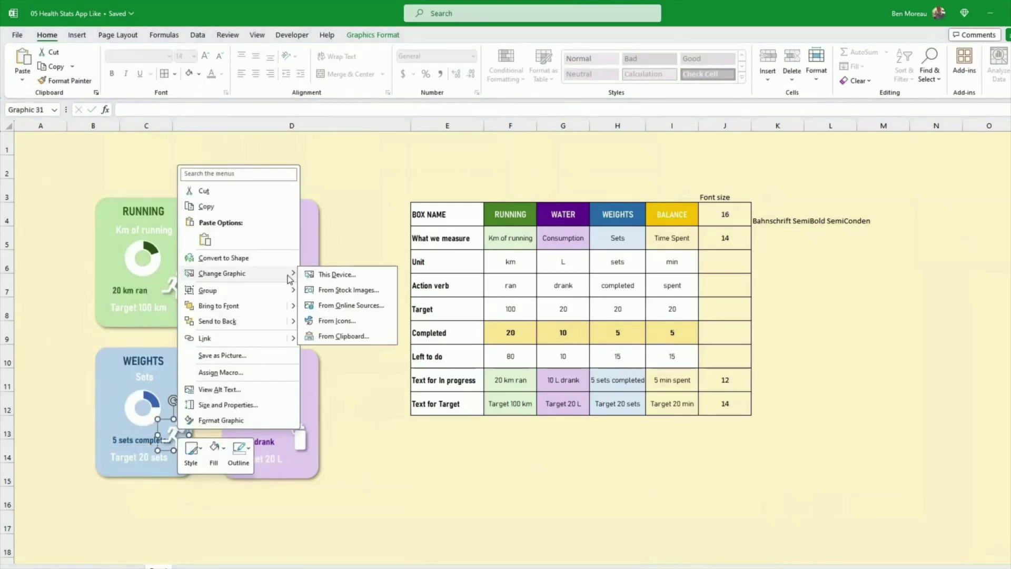
left_click(350, 287)
type("weights")
left_click(153, 196)
left_click(826, 514)
left_click(320, 499)
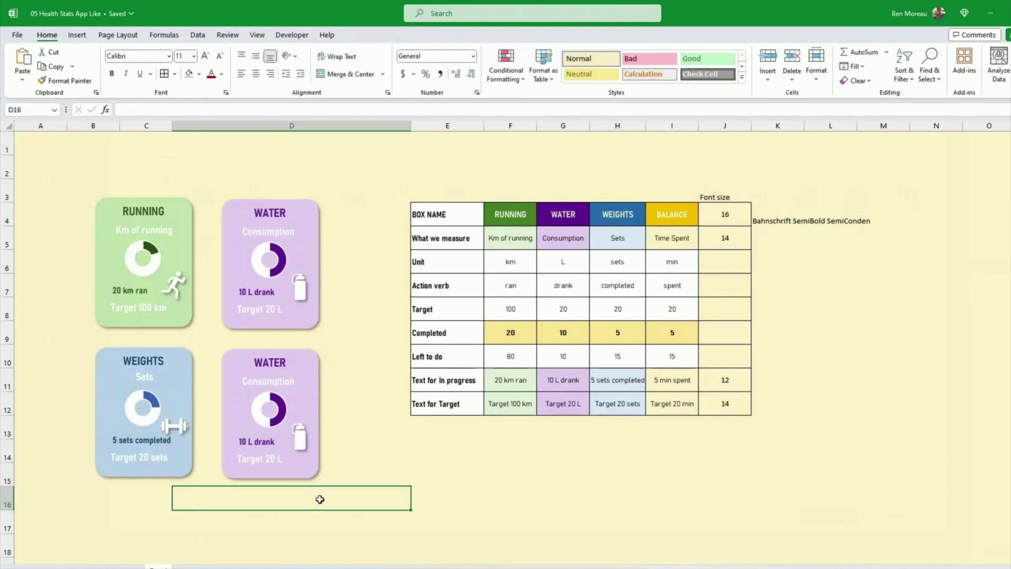
Link the title of the duplicated WATER card to cell I4 with =$I$4 and fill the card with gold.
left_click(270, 352)
left_click(131, 109)
type("=$I$4")
key("Return")
left_click(369, 34)
left_click(411, 51)
left_click(457, 126)
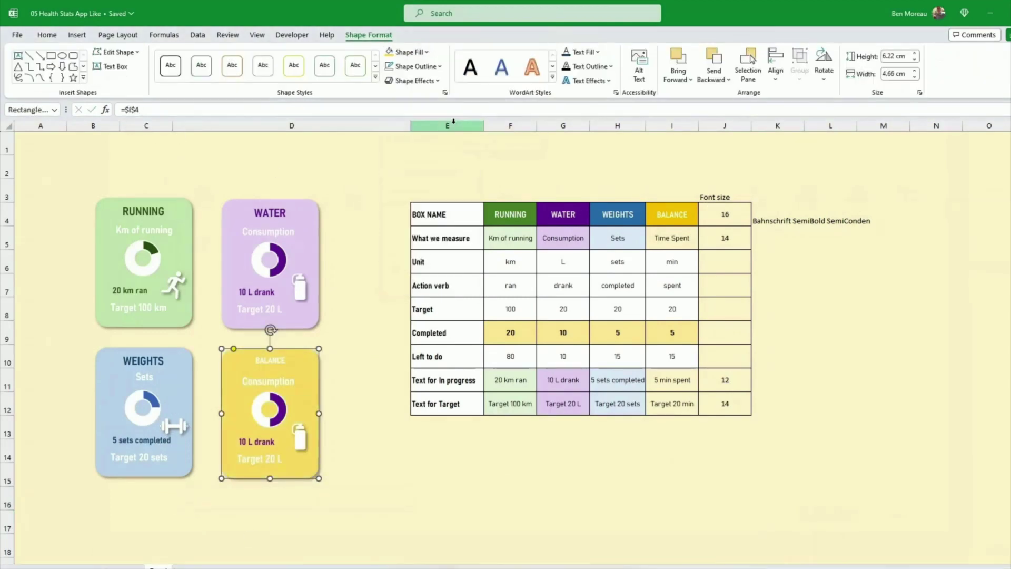
Format the BALANCE card title in Bahnschrift SemiBold SemiConden at size 16 with a dark gold font color.
left_click(46, 35)
left_click(161, 56)
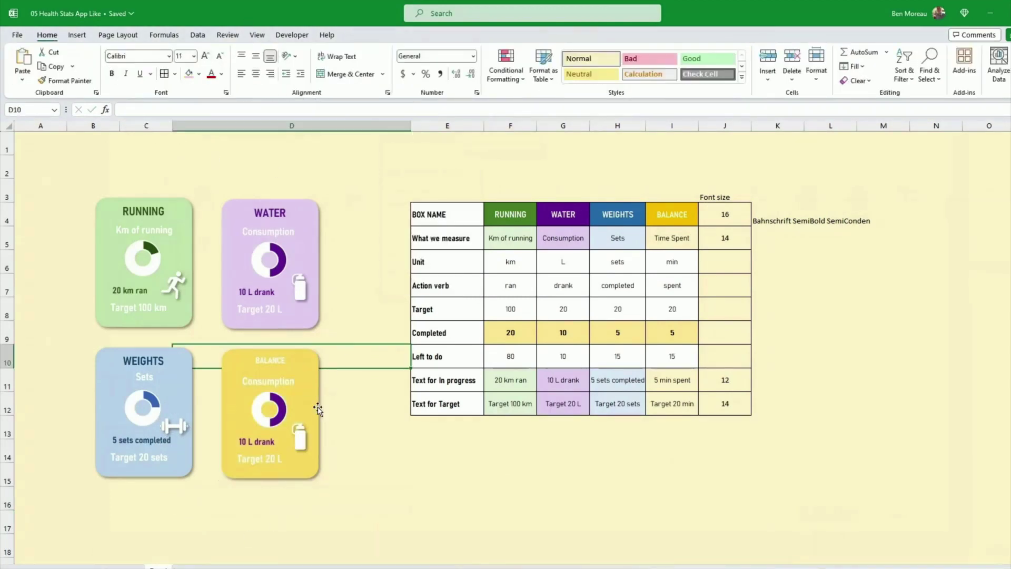
left_click(193, 56)
left_click(190, 215)
left_click(221, 73)
left_click(277, 157)
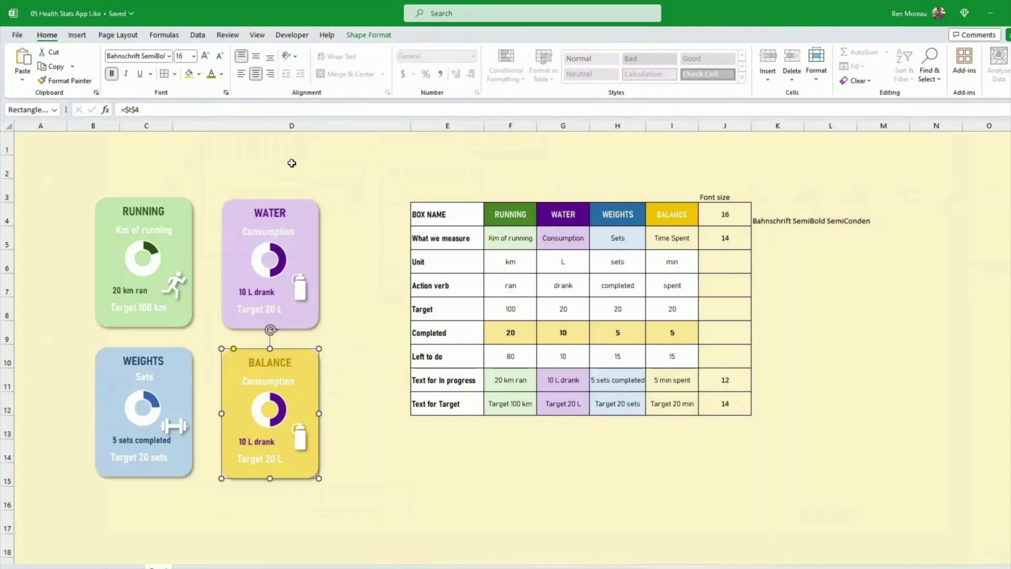
left_click(222, 74)
key("Escape")
Link the BALANCE card's Consumption text to cell I5 and format it in white Bahnschrift SemiBold at size 14.
left_click(269, 380)
left_click(136, 109)
key("BackSpace")
type("I")
key("Return")
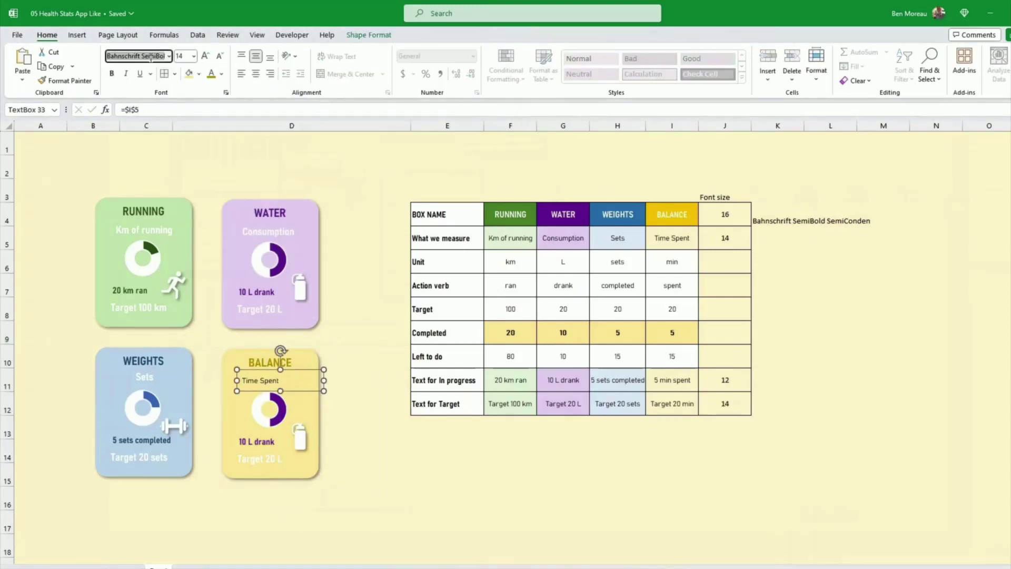
left_click(169, 56)
left_click(194, 56)
left_click(190, 200)
left_click(222, 74)
key("Escape")
Link the BALANCE card's 10 L drank text to cell I11 and format it in dark gold Bahnschrift SemiBold at size 12.
left_click(258, 442)
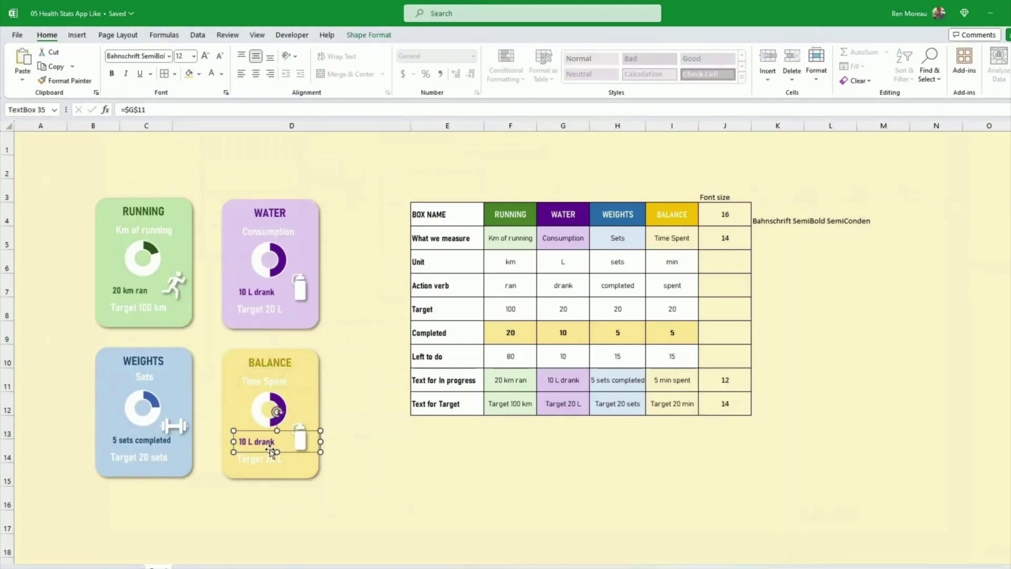
left_click(169, 56)
left_click(181, 88)
left_click(205, 55)
left_click(205, 56)
left_click(222, 74)
Recolor the BALANCE card title with a darker gold shade.
left_click(320, 373)
left_click(313, 374)
left_click(222, 74)
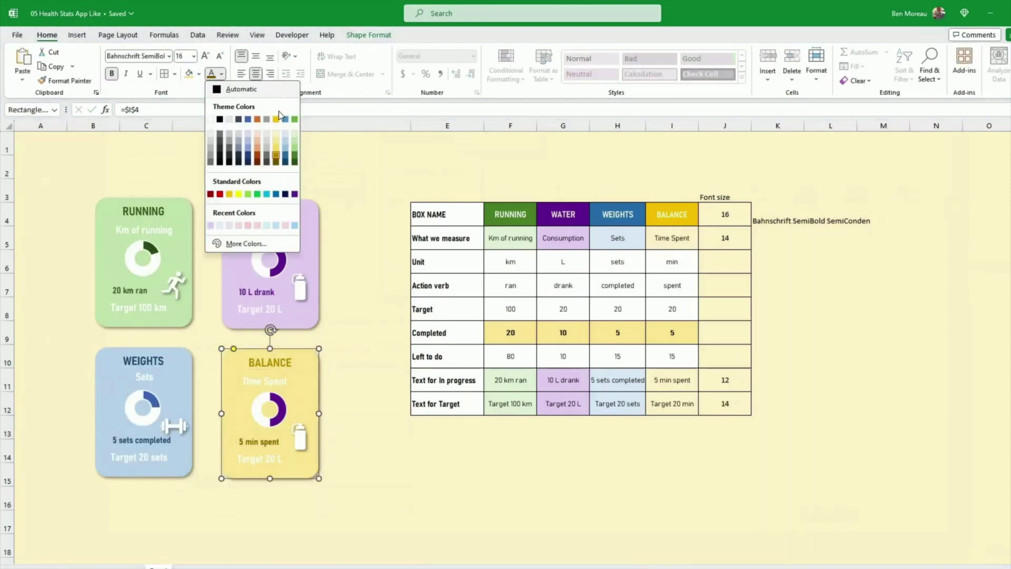
Link the BALANCE card's target text with =$I$12 and copy the WEIGHTS card's target text formatting onto it.
left_click(258, 458)
type("=$I$12")
key("Return")
left_click(149, 457)
left_click(66, 80)
left_click(277, 458)
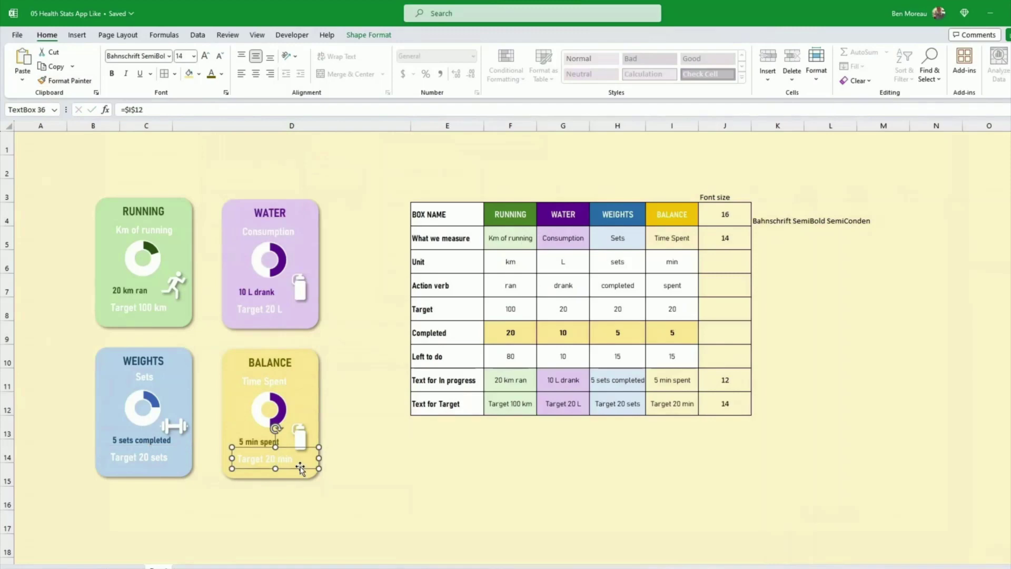
Replace the bottle icon in the BALANCE card with the balancing person from a stock icon search for balance.
right_click(301, 437)
mouse_move(405, 280)
left_click(463, 319)
type("balance")
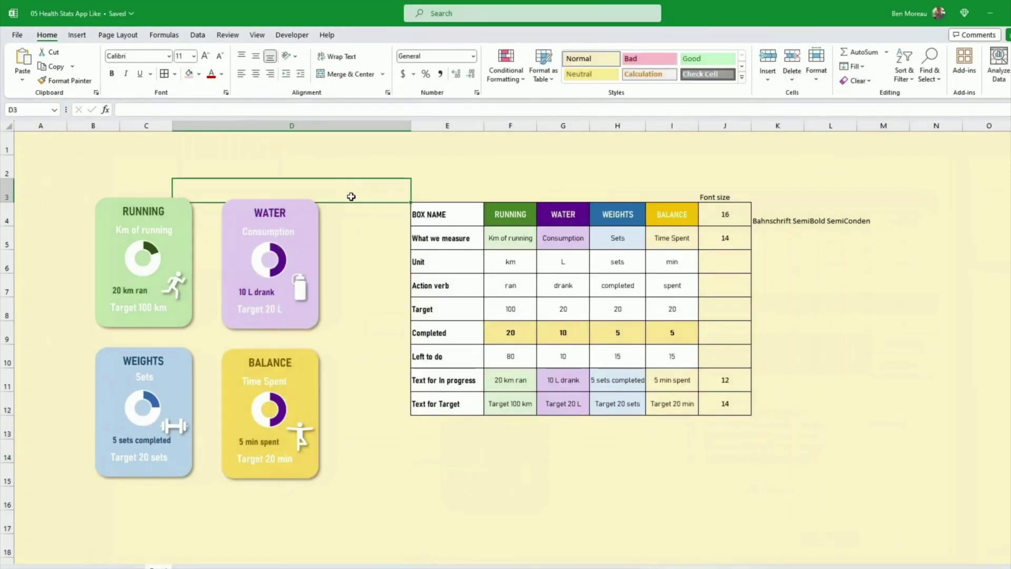
Recolor the completed slice of the BALANCE card's doughnut chart dark gold.
left_click(244, 163)
left_click(292, 262)
left_click(459, 470)
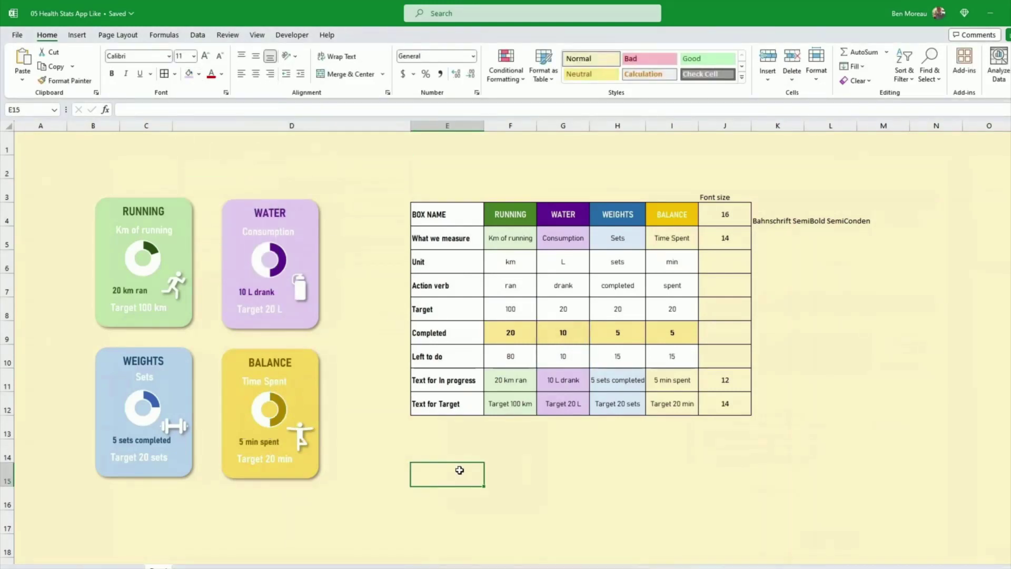
left_click(302, 473)
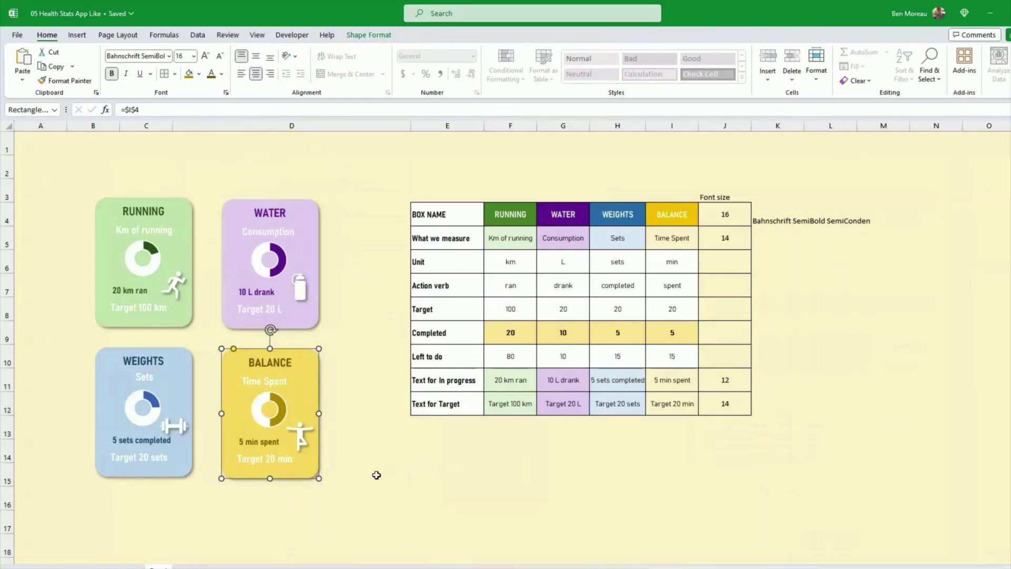
left_click(421, 474)
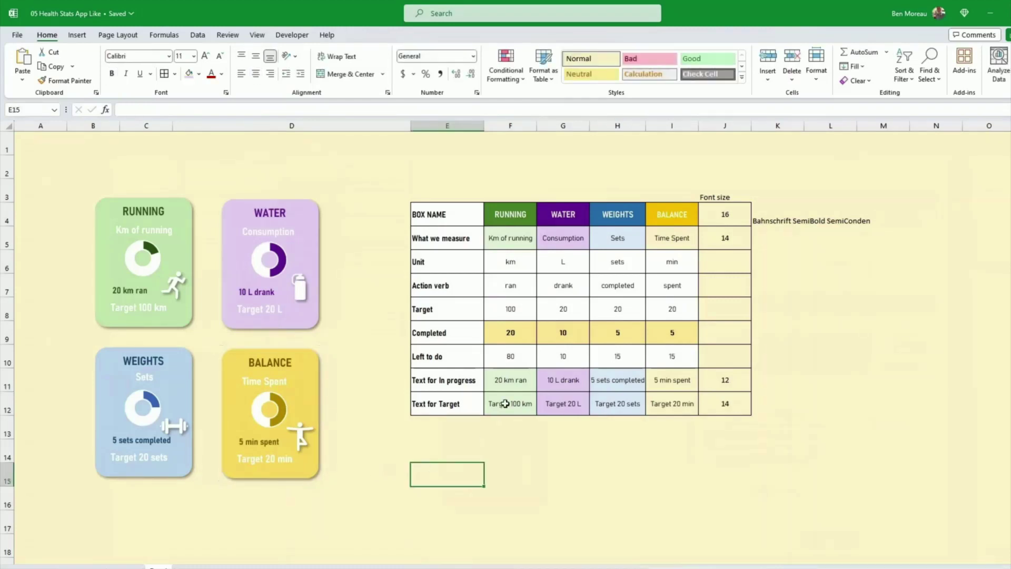
Set the Completed values to 25 for RUNNING and 15 for WATER.
left_click(518, 356)
key("Up")
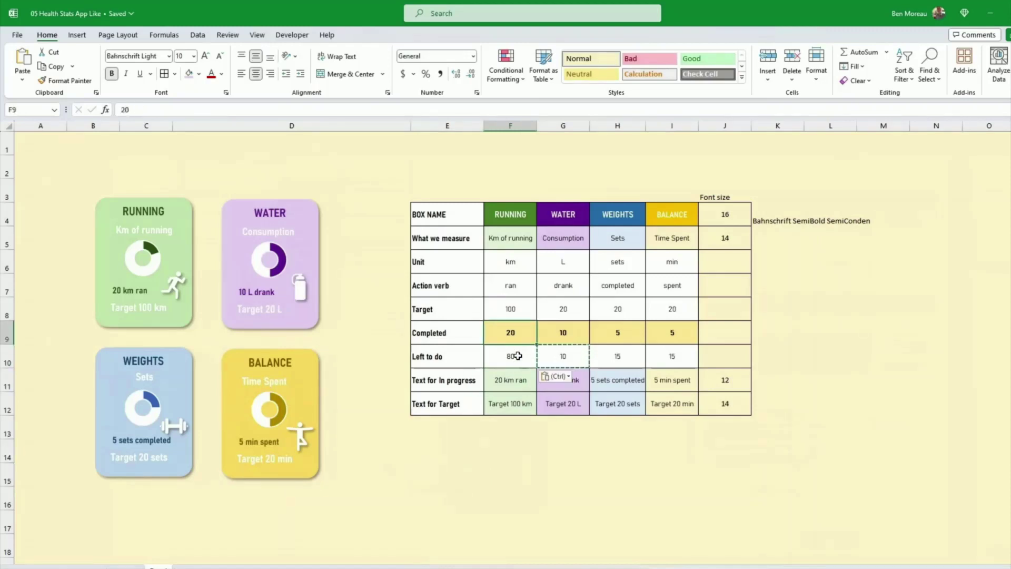
type("25")
key("Return")
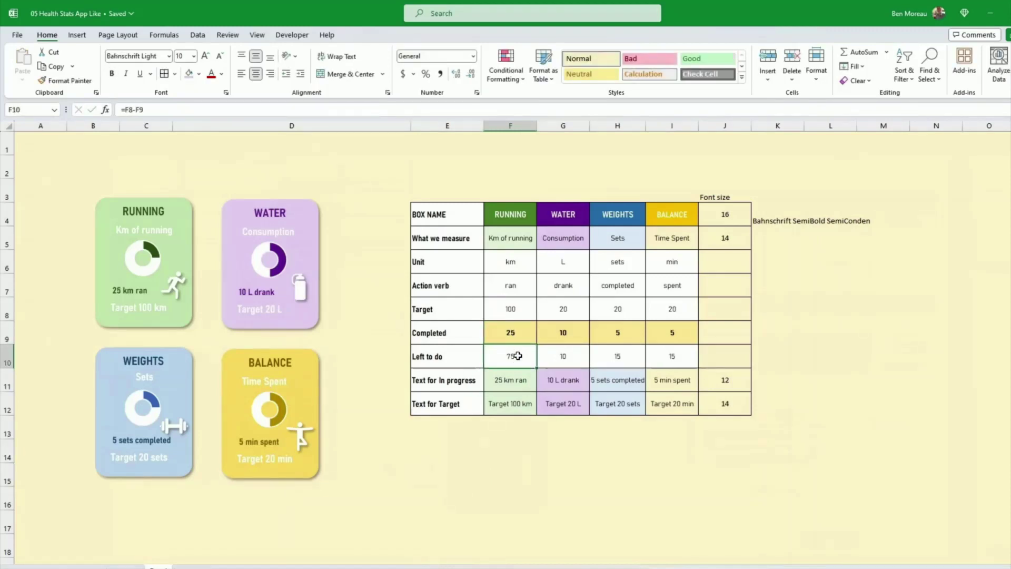
key("Up")
key("Right")
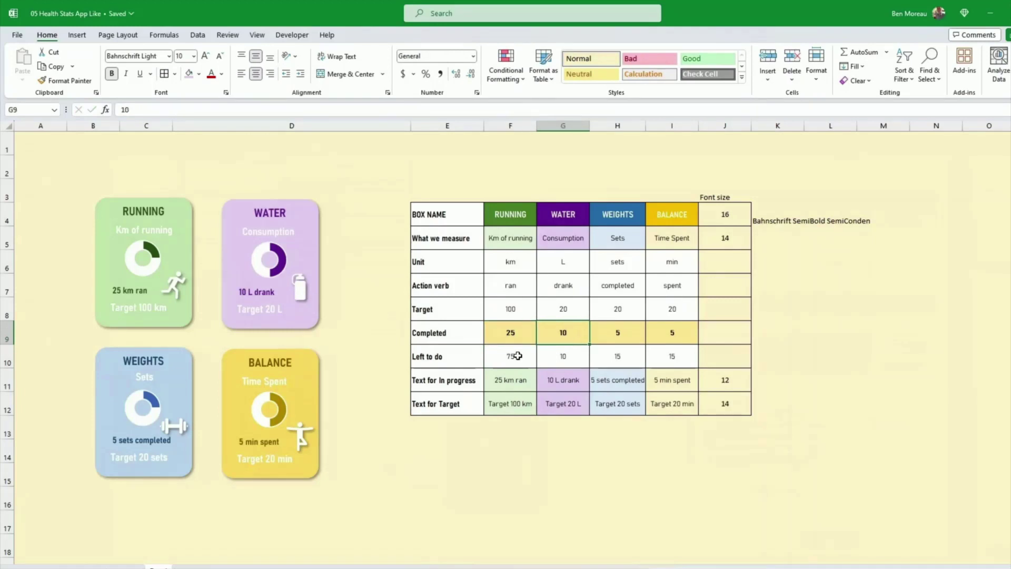
type("15")
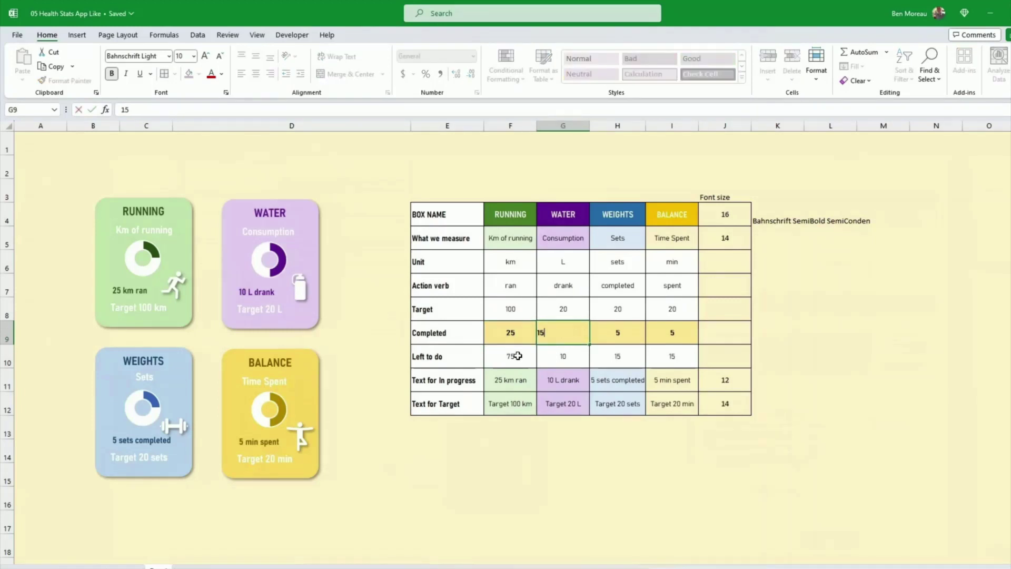
key("Return")
key("Up")
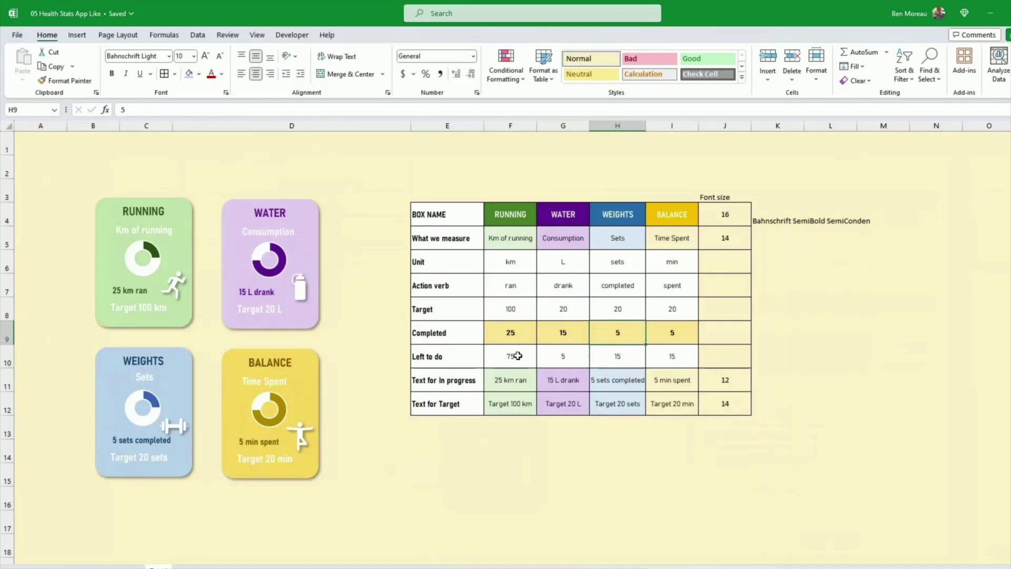
Set the Completed values for WEIGHTS and BALANCE to 10 each.
type("10")
key("Return")
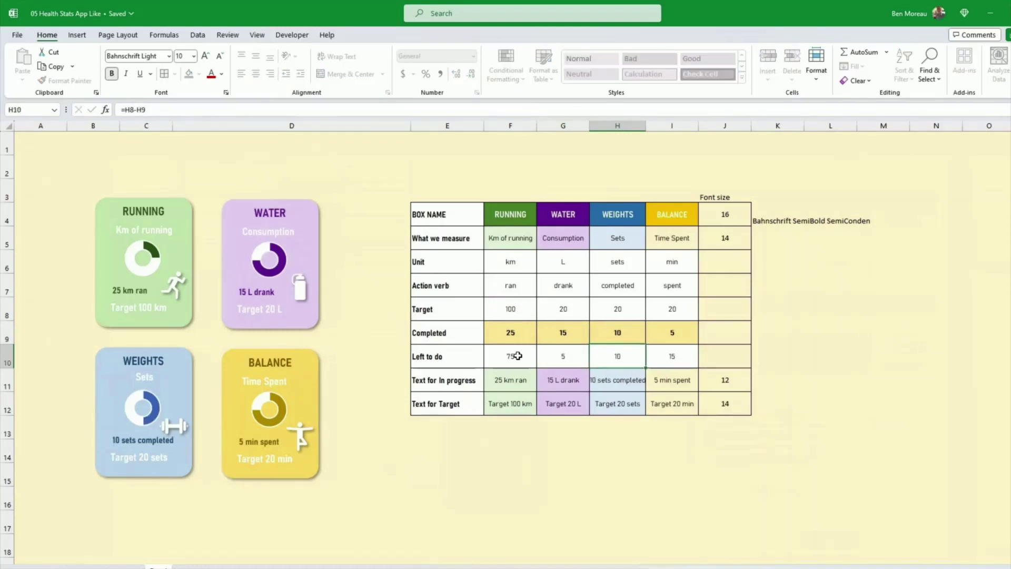
key("Up")
key("Right")
type("10")
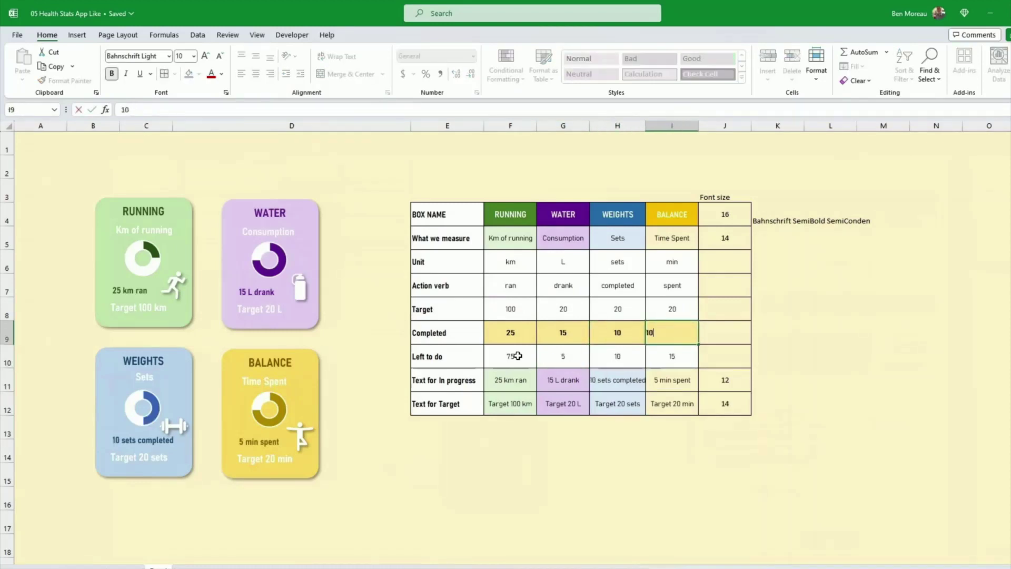
key("Return")
key("Up")
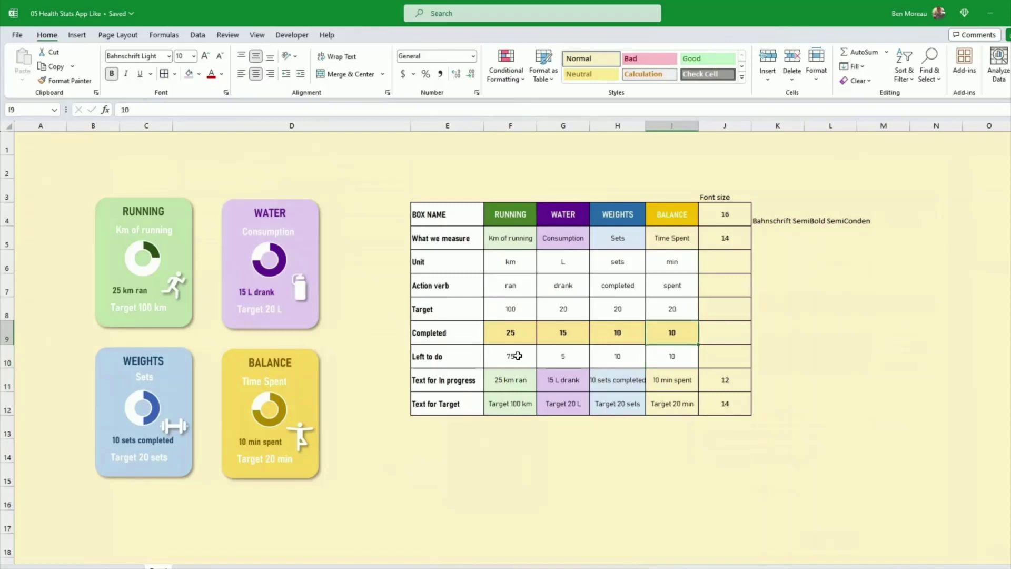
key("Down")
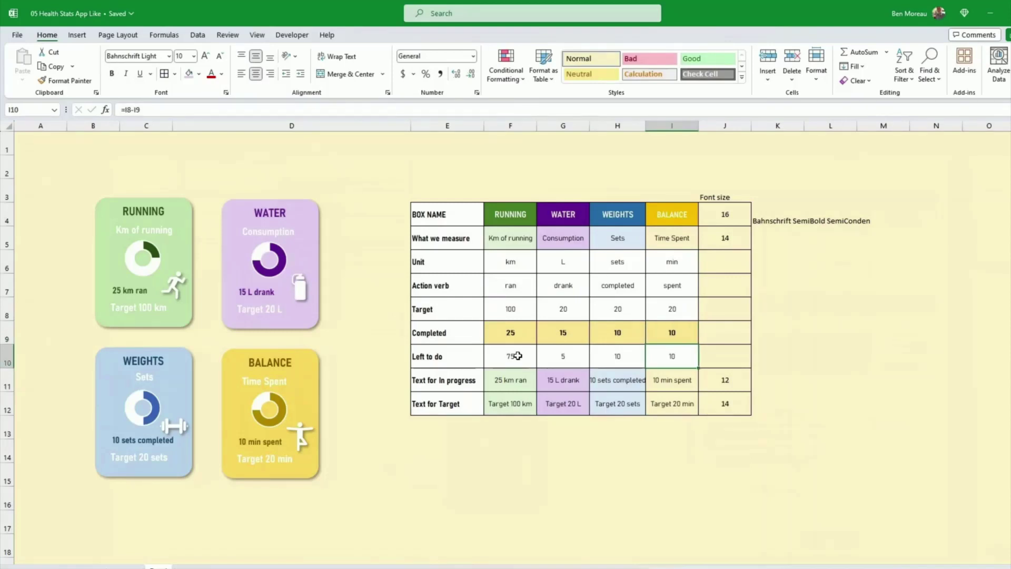
Move the BALANCE doughnut chart's data range to I9:I10 and recolor its slices dark gold and white.
left_click(279, 422)
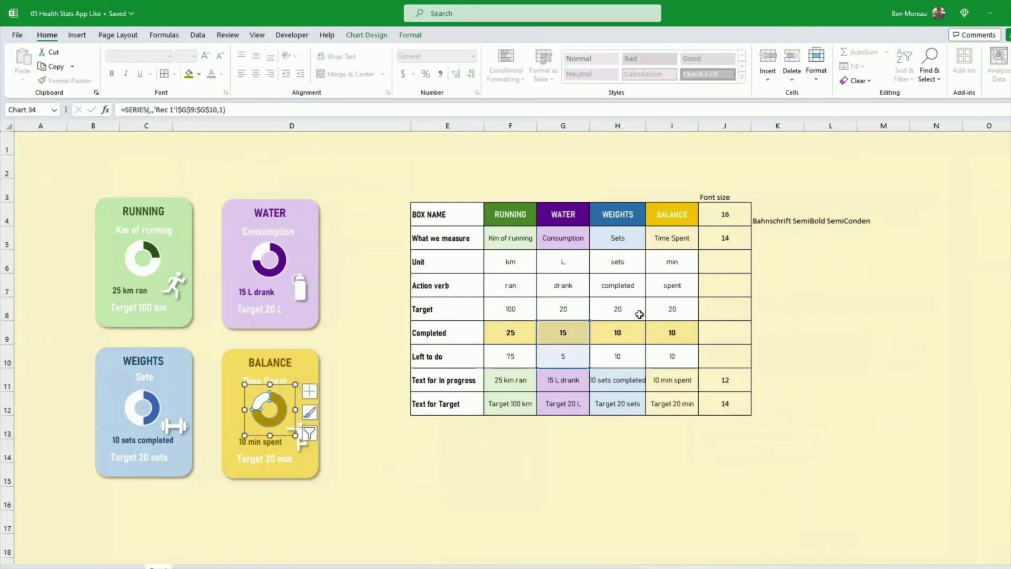
left_click_drag(588, 363, 661, 358)
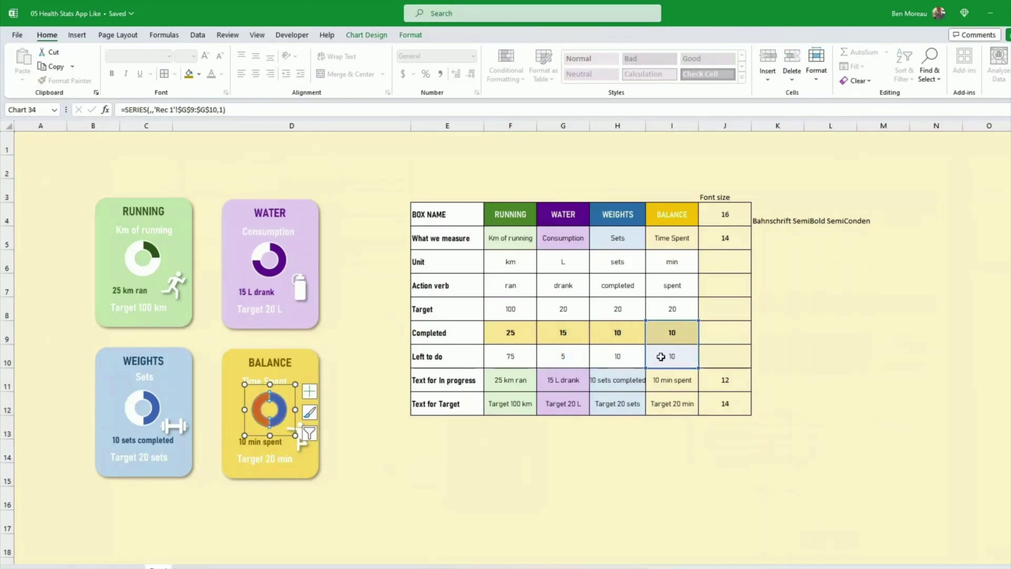
left_click(514, 451)
left_click(279, 419)
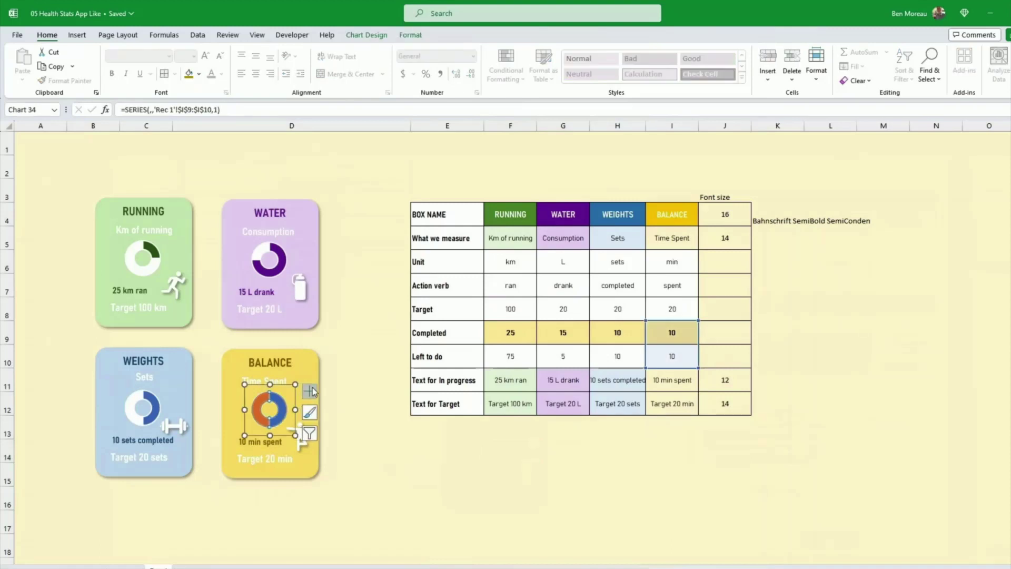
key("Escape")
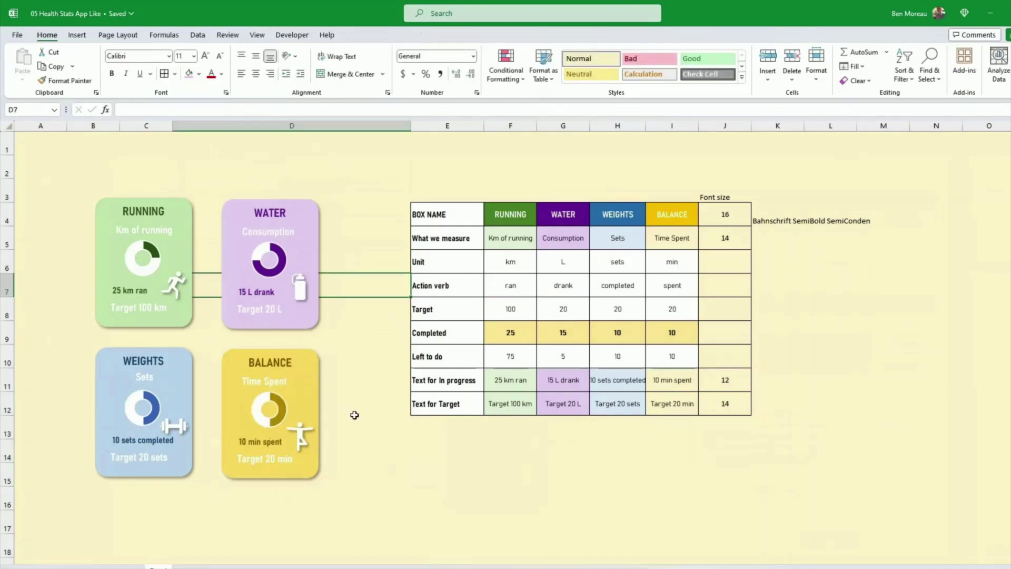
left_click(406, 440)
left_click(672, 308)
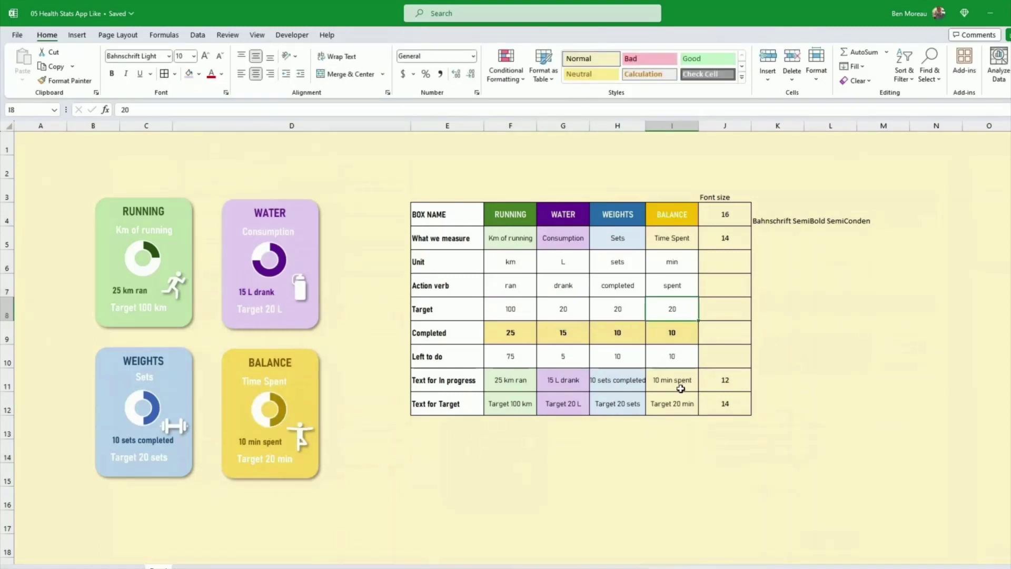
left_click(480, 434)
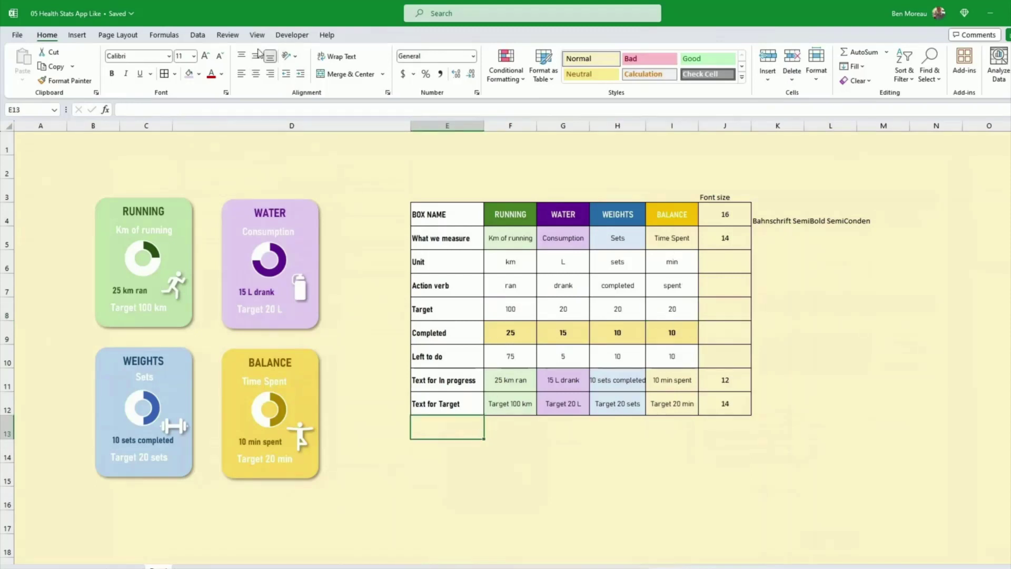
Select all objects of the four cards together, duplicate them and place the copies directly below the originals.
left_click(929, 66)
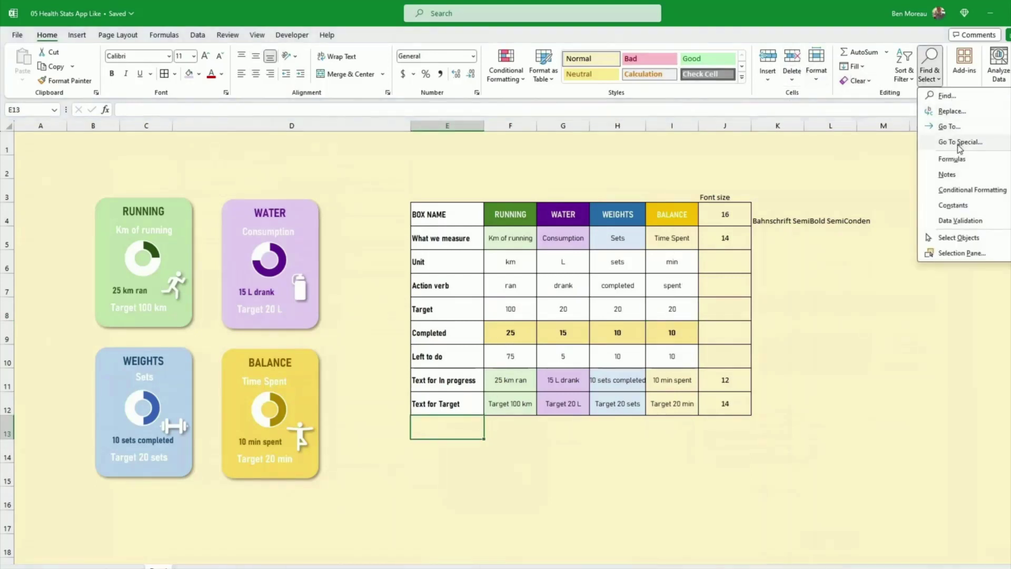
left_click(965, 237)
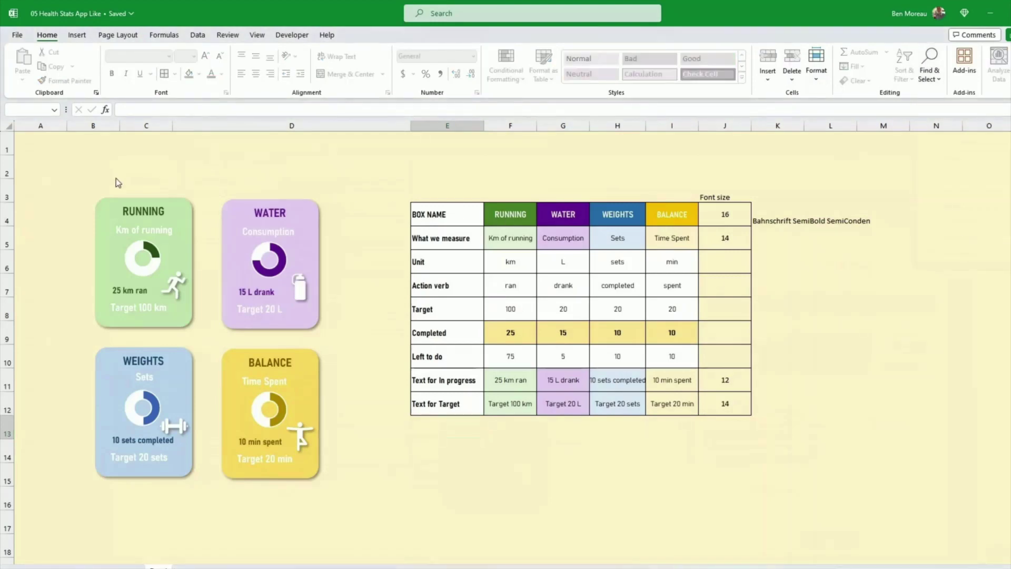
left_click_drag(82, 183, 365, 524)
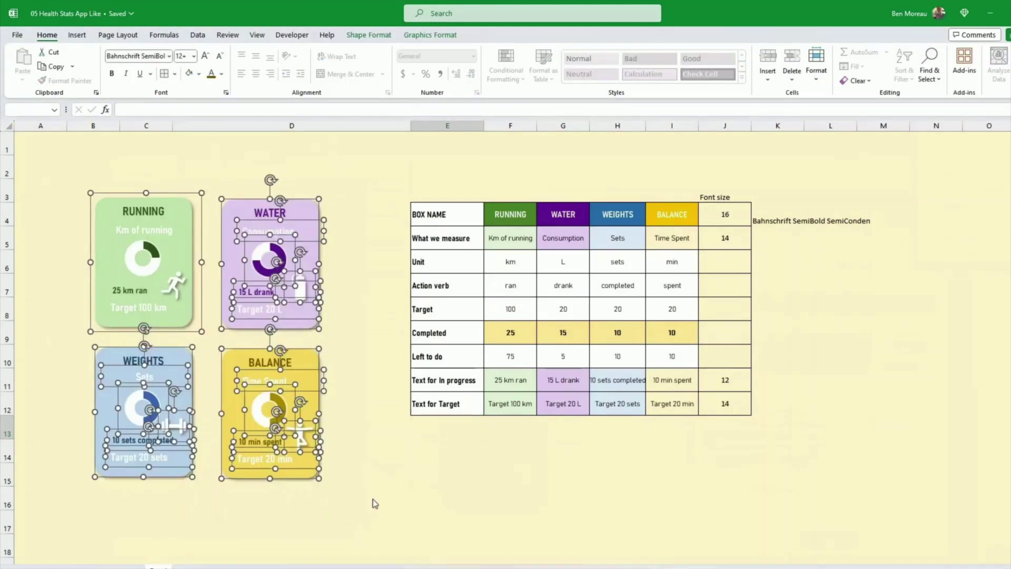
key("ctrl+d")
scroll(367, 435, "down", 3)
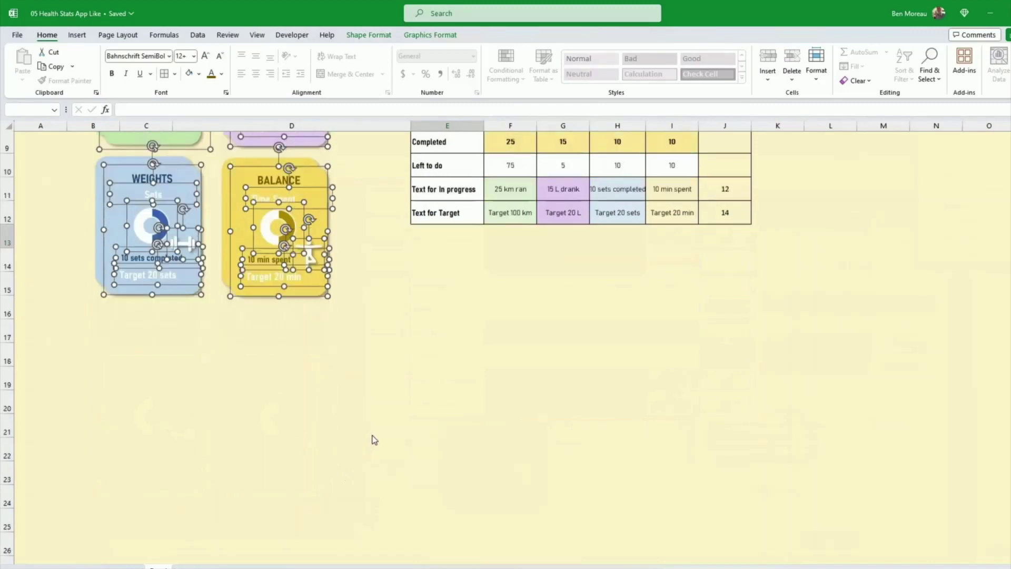
left_click_drag(301, 271, 286, 555)
scroll(519, 440, "up", 3)
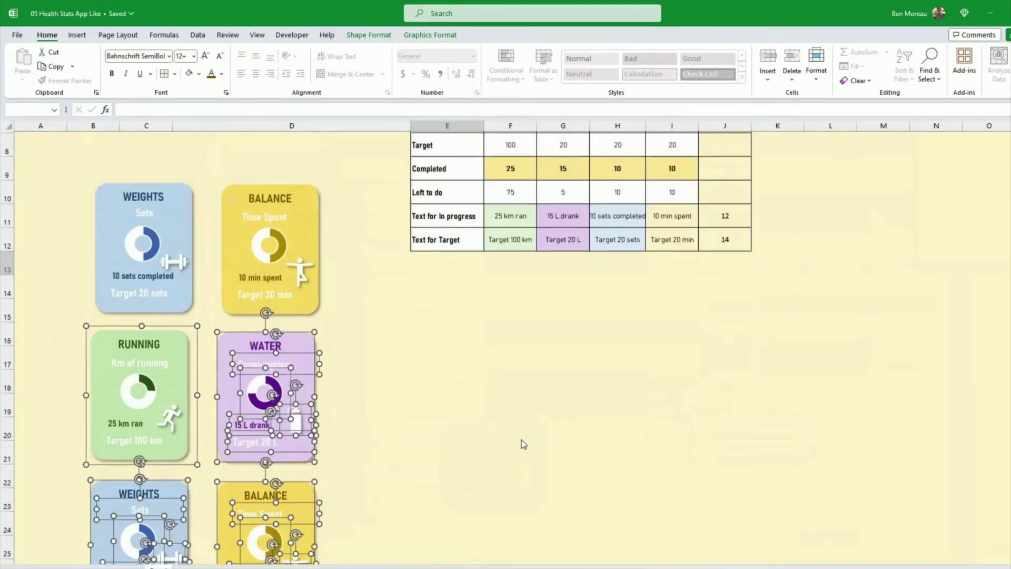
left_click(519, 440)
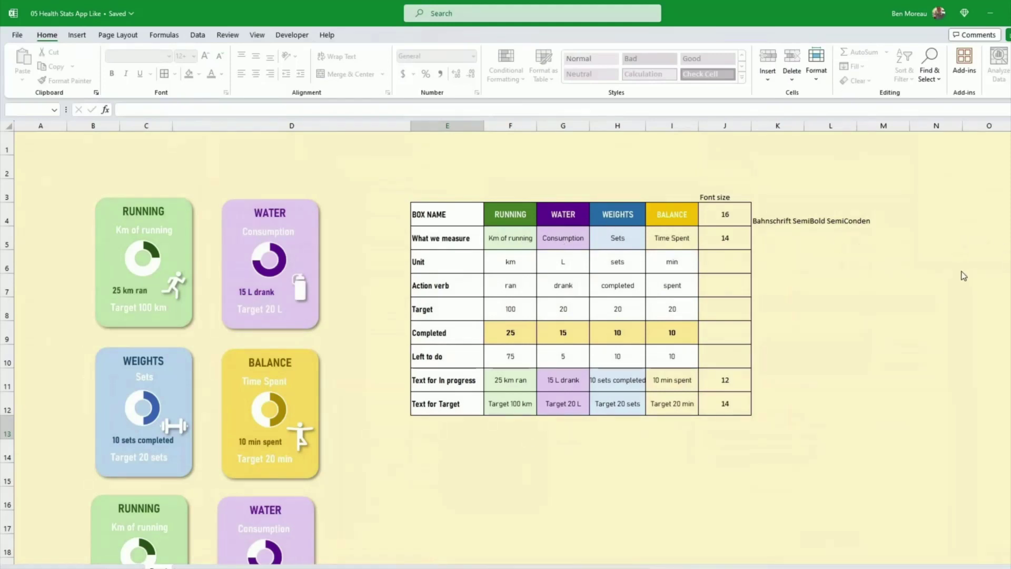
Leave object selection mode and select the Completed values in F9:I9.
left_click(447, 474)
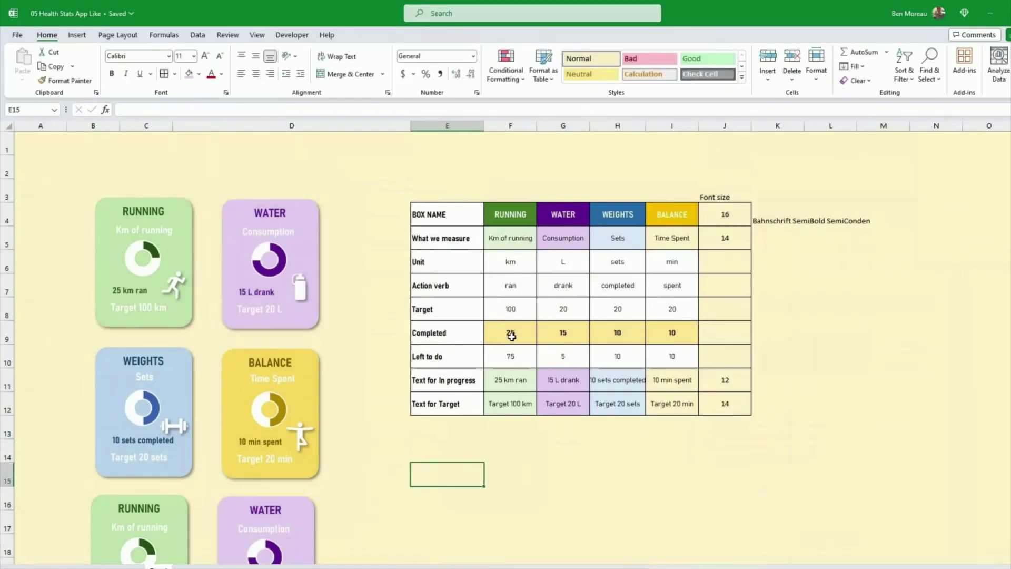
left_click_drag(511, 336, 658, 336)
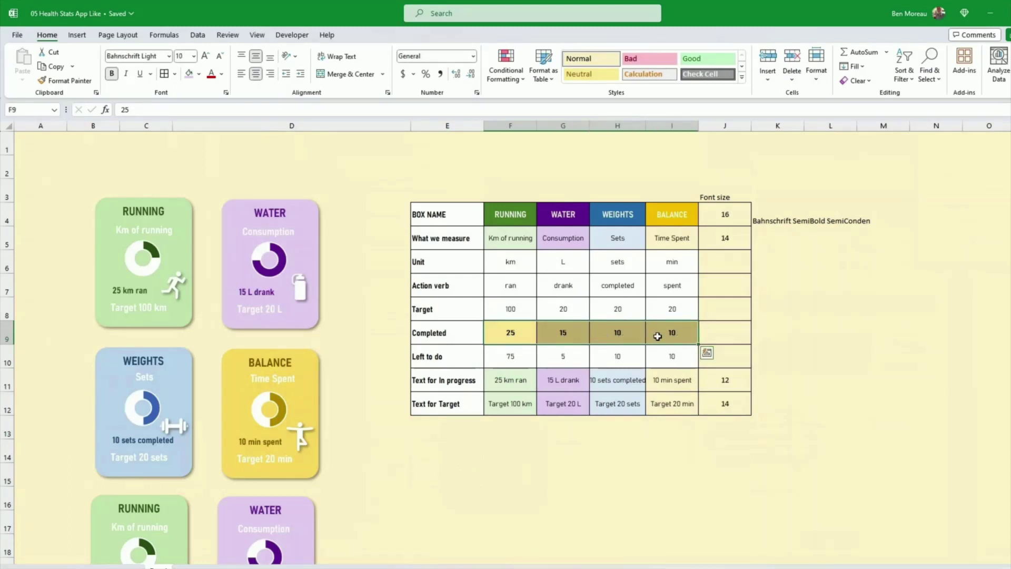